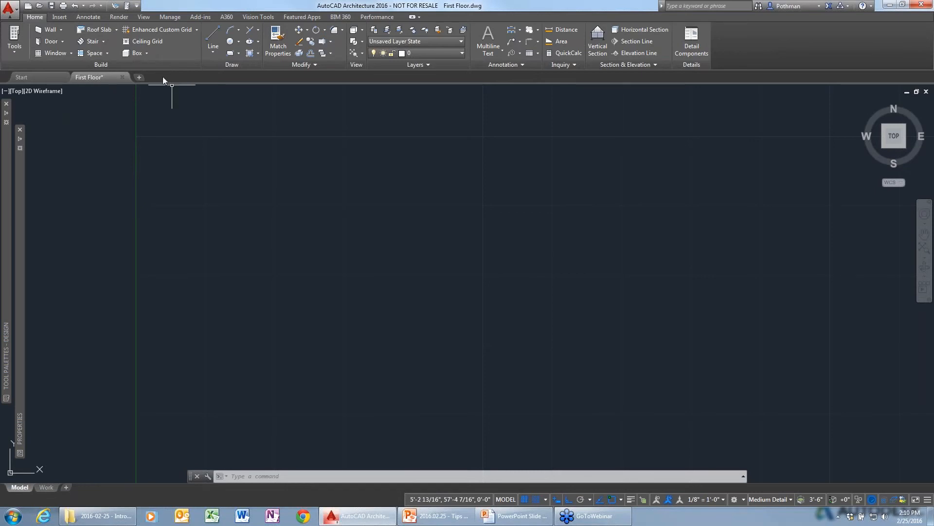
Draw a single short horizontal wall segment in the empty plan view with the default wall tool.
left_click(53, 30)
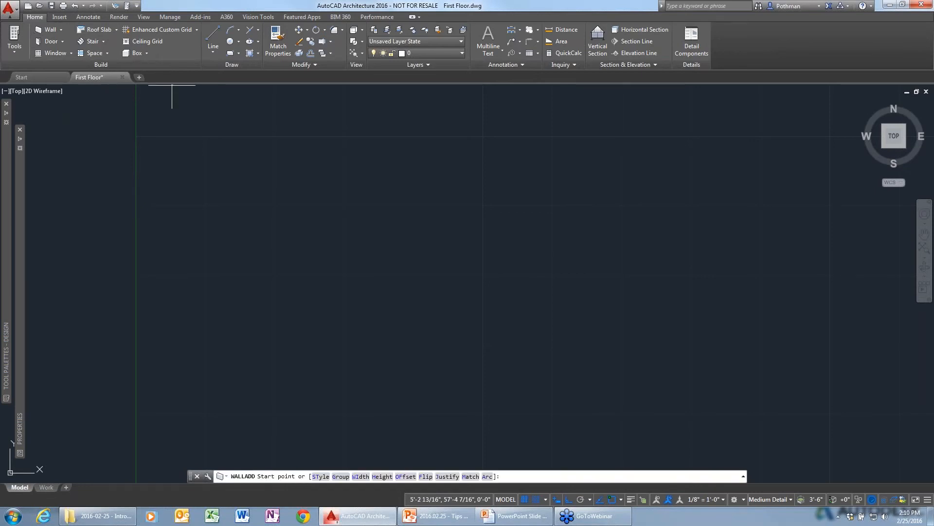
left_click(205, 241)
left_click(253, 242)
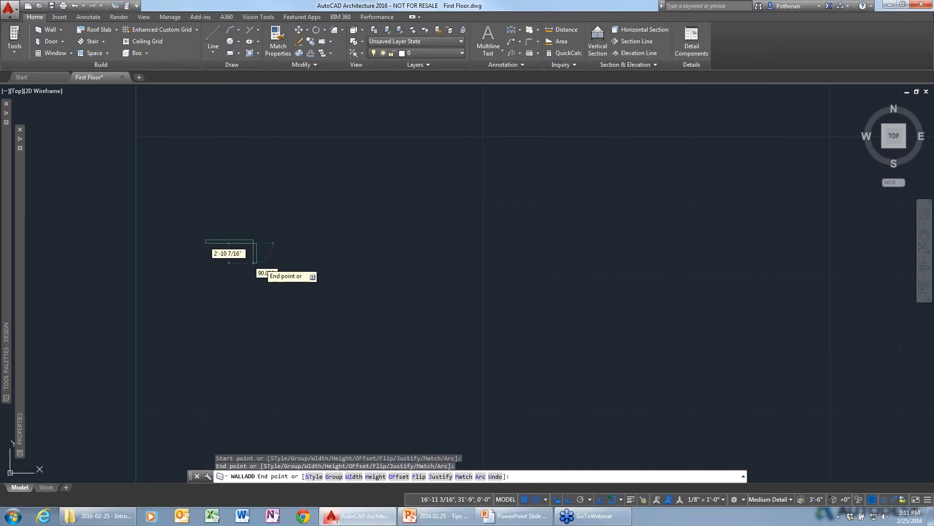
key("Escape")
Select the new wall to view its editing tools and grips, and clear the selection.
left_click(265, 267)
left_click(203, 219)
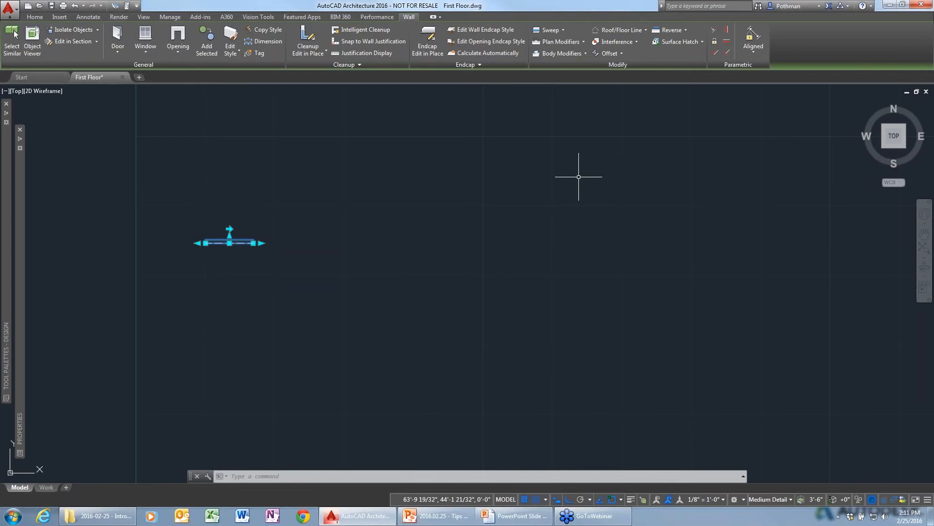
left_click(551, 192)
key("Escape")
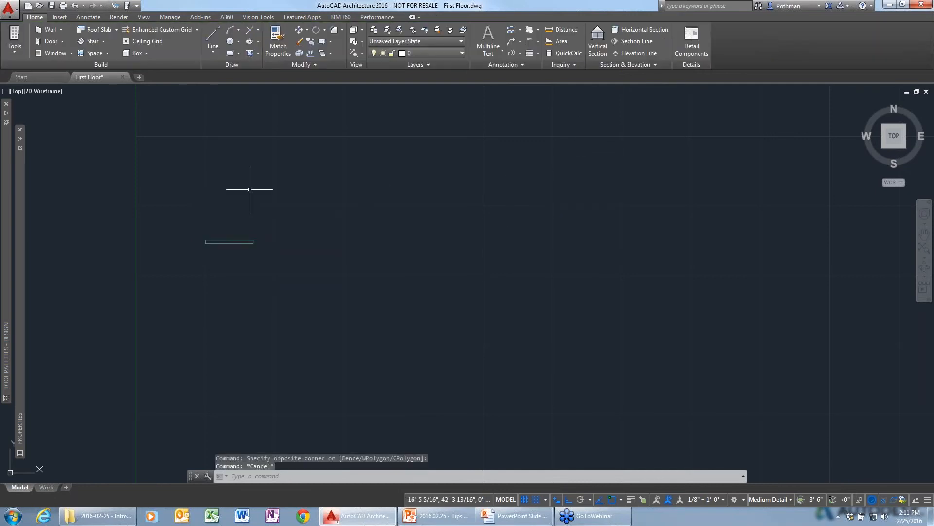
Draw an L-shaped wall in the Concrete-8 style, running horizontally below the first wall and turning upward at its right end.
mouse_move(8, 143)
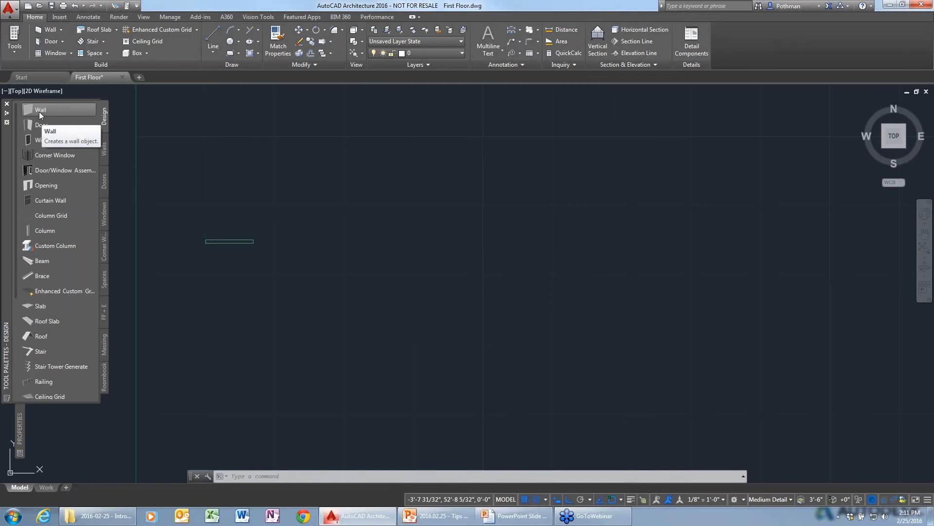
left_click(104, 154)
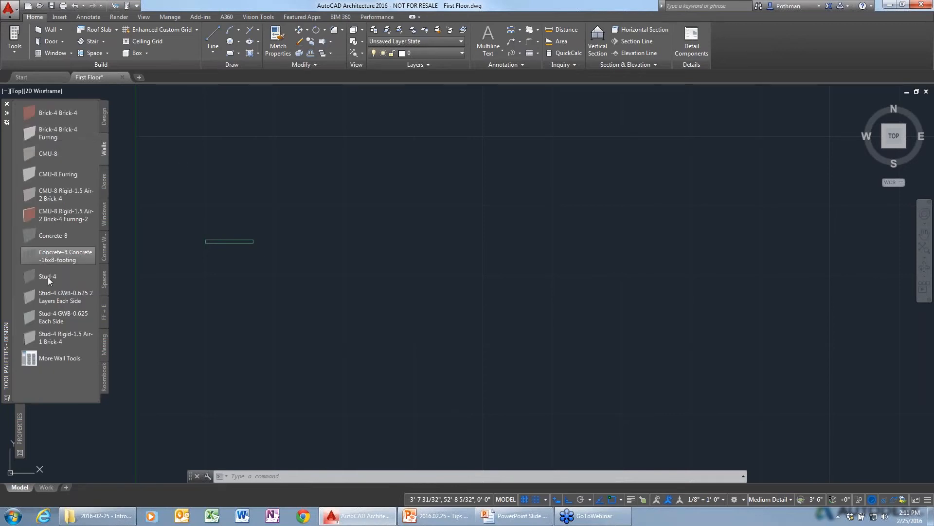
left_click(49, 237)
left_click(232, 272)
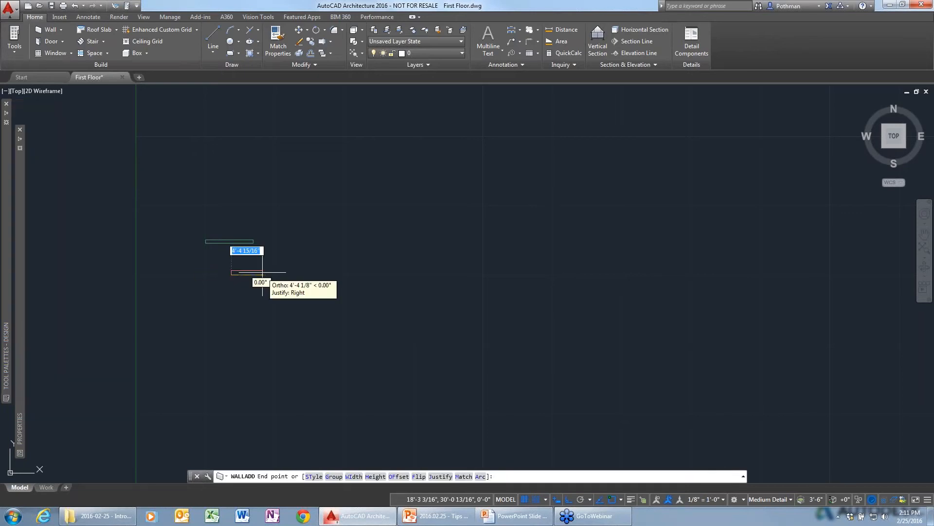
left_click(292, 271)
left_click(291, 235)
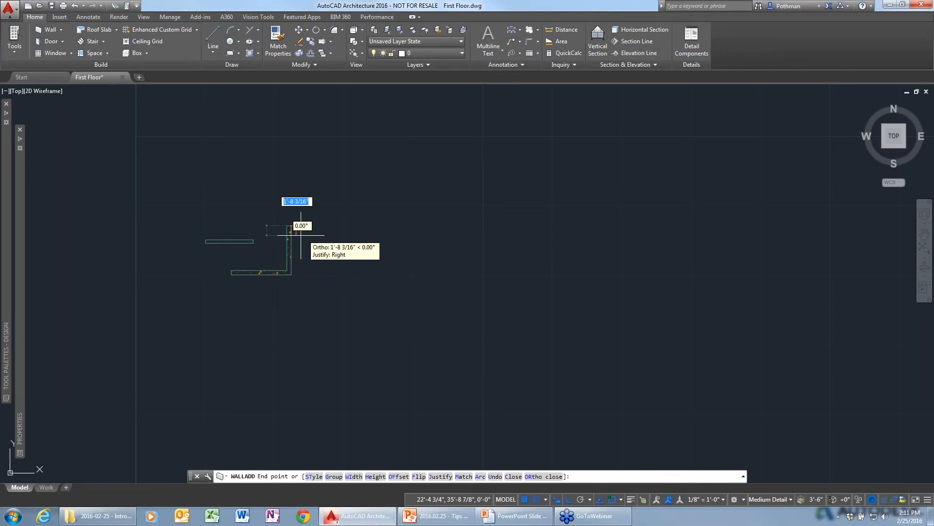
scroll(296, 237, "up", 4)
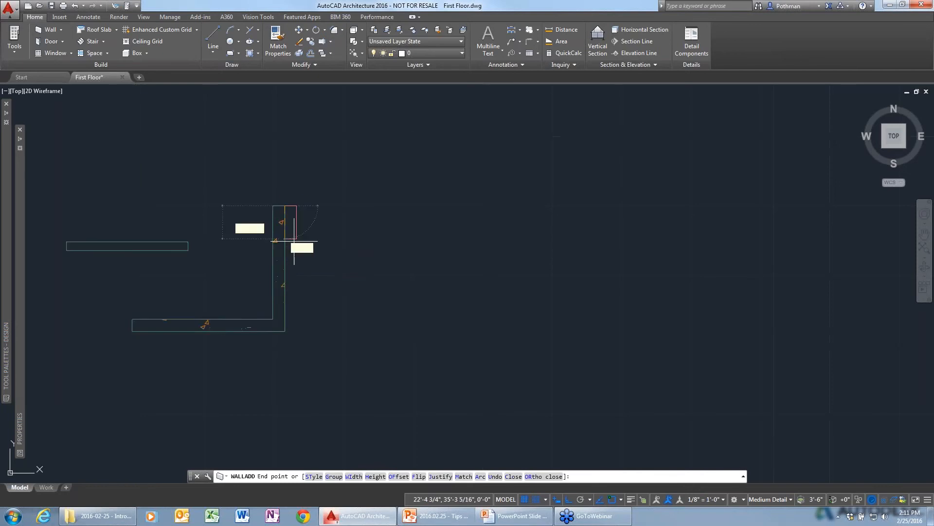
key("Escape")
middle_click_drag(352, 348, 455, 369)
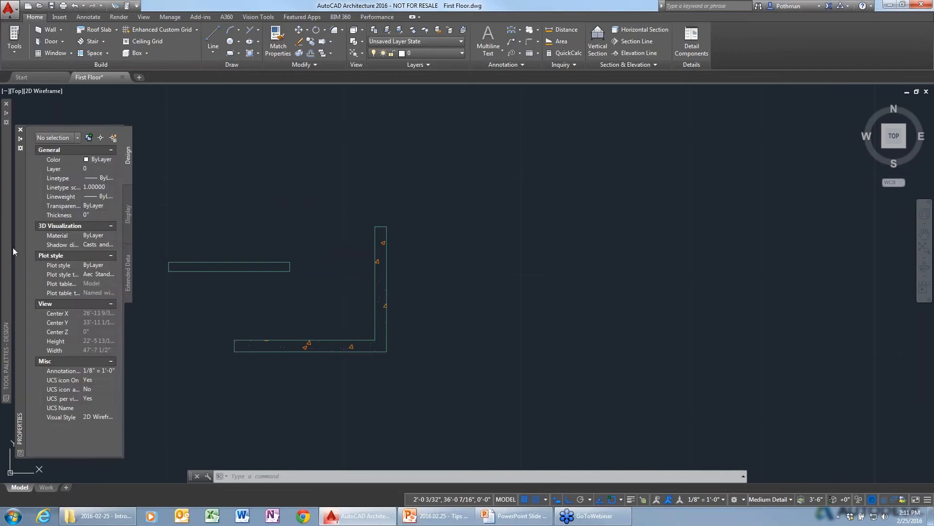
Look through the Spaces, FF + E and Massing tools of the Design tool palette set.
mouse_move(7, 234)
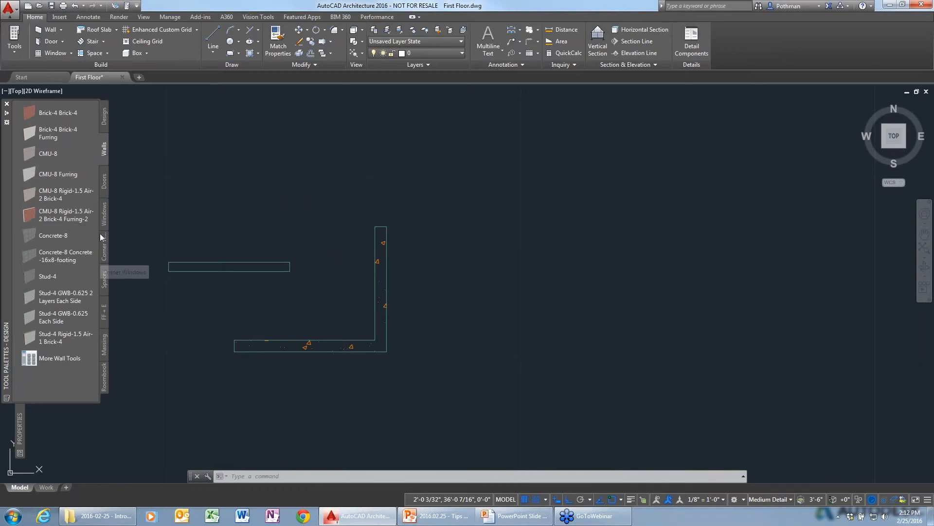
left_click(105, 285)
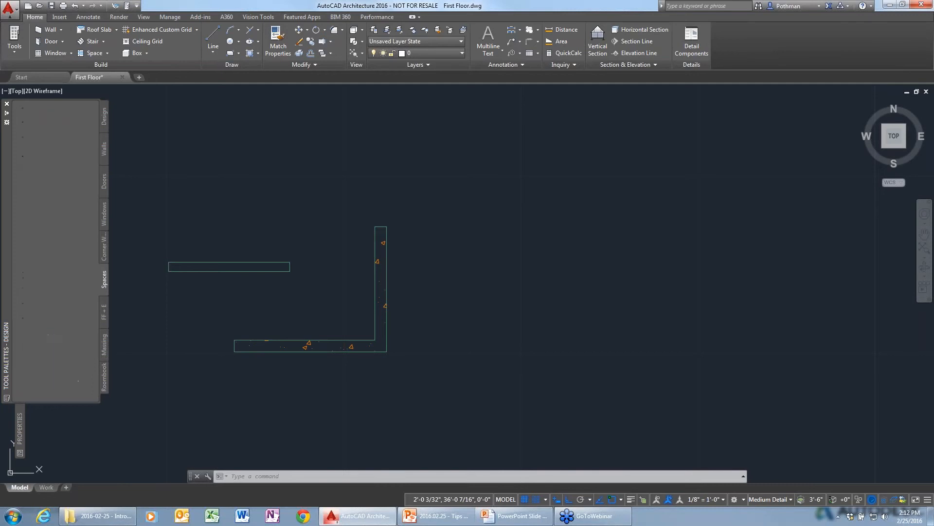
left_click(103, 311)
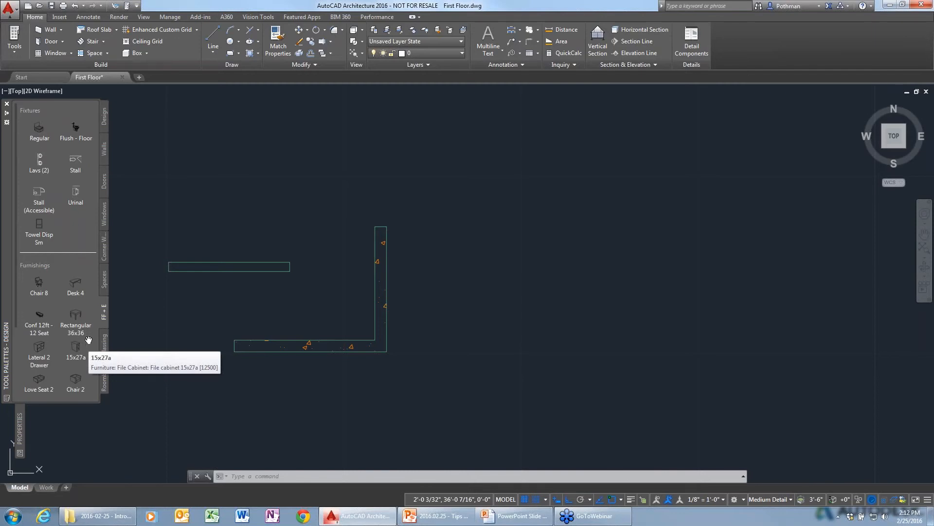
left_click(104, 346)
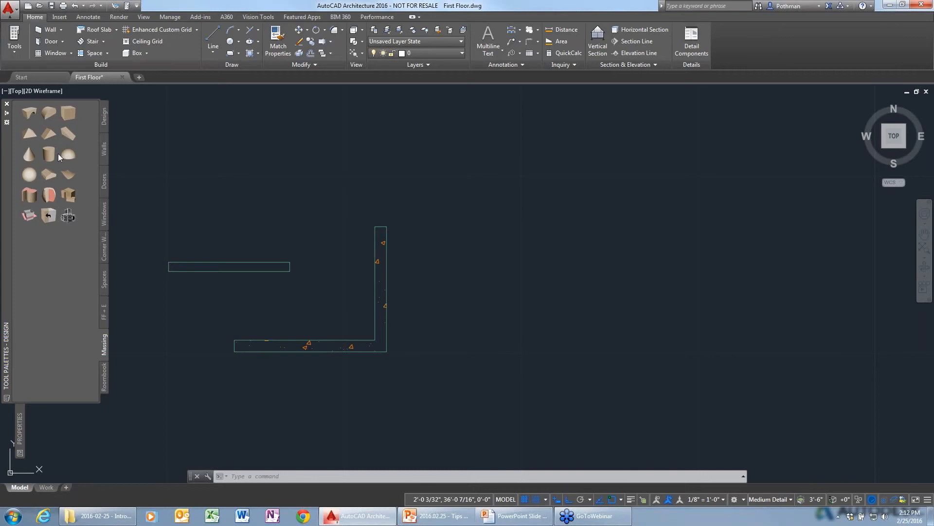
Switch to the Document tool palette set and examine its Annotation, Callouts, Tags, Scheduling and Themes tools.
right_click(7, 246)
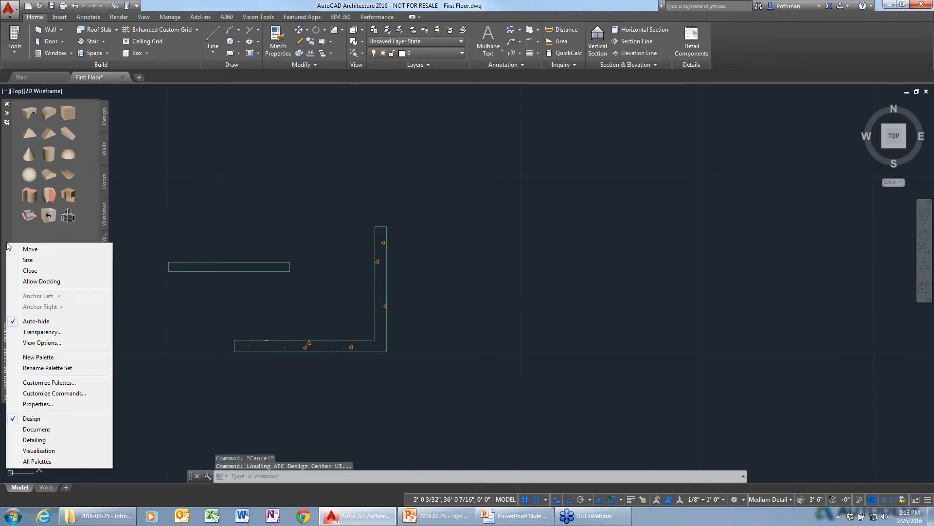
left_click(37, 429)
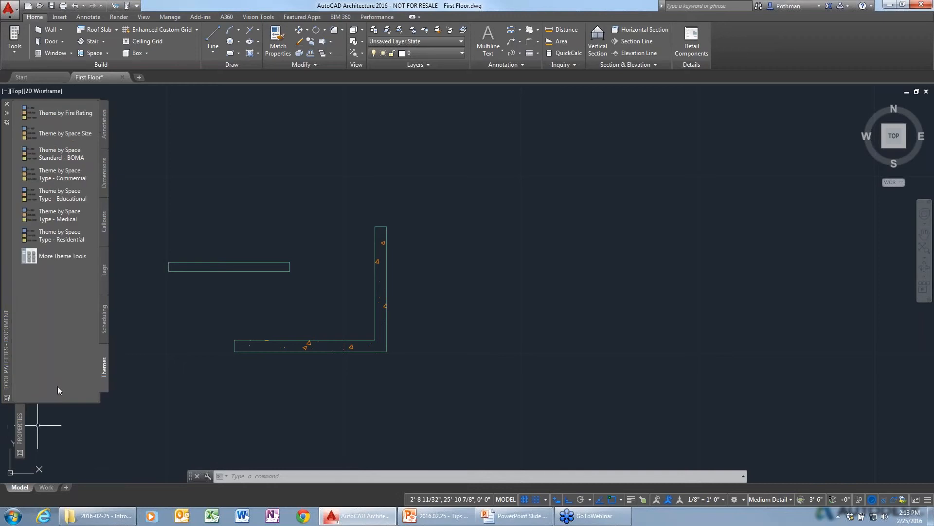
left_click(103, 125)
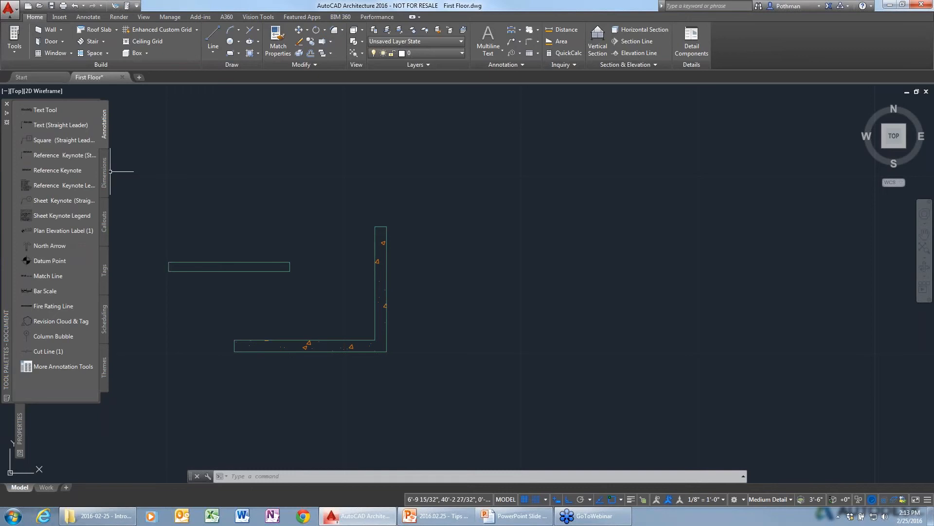
left_click(104, 228)
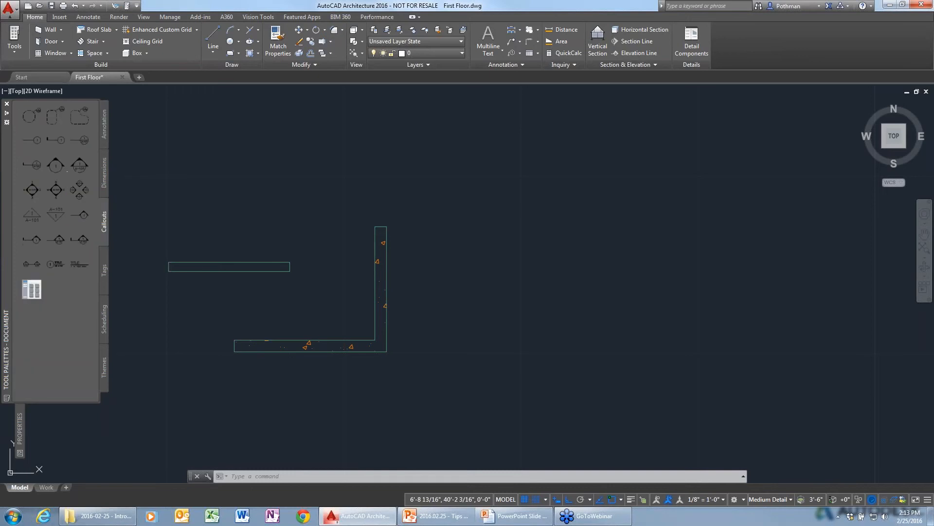
left_click(104, 268)
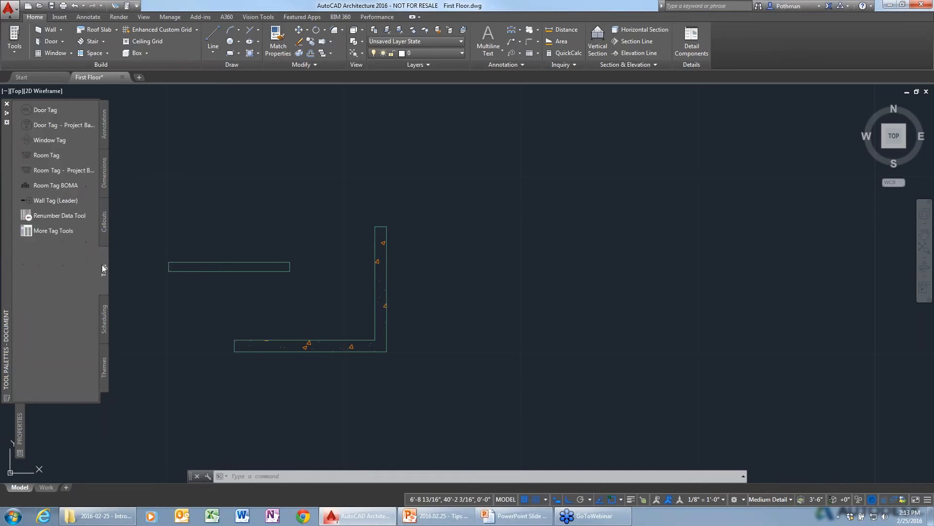
left_click(102, 313)
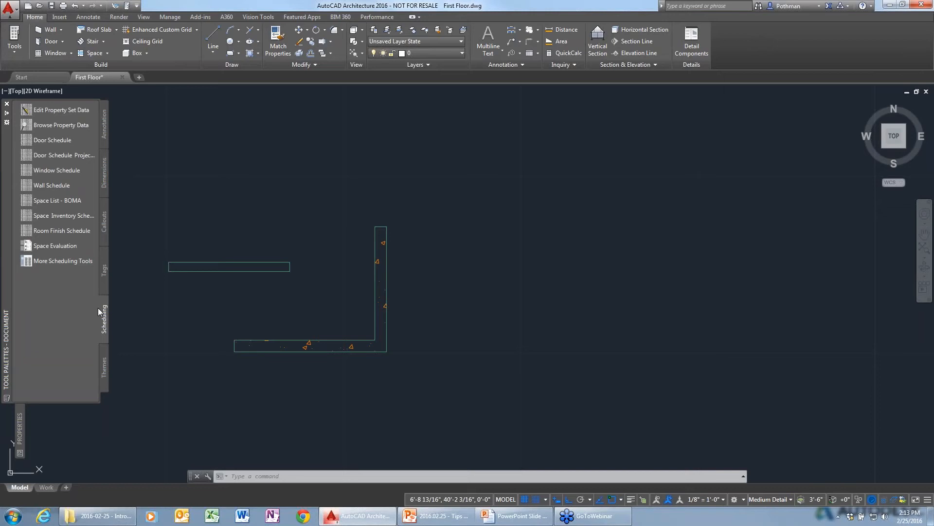
left_click(104, 365)
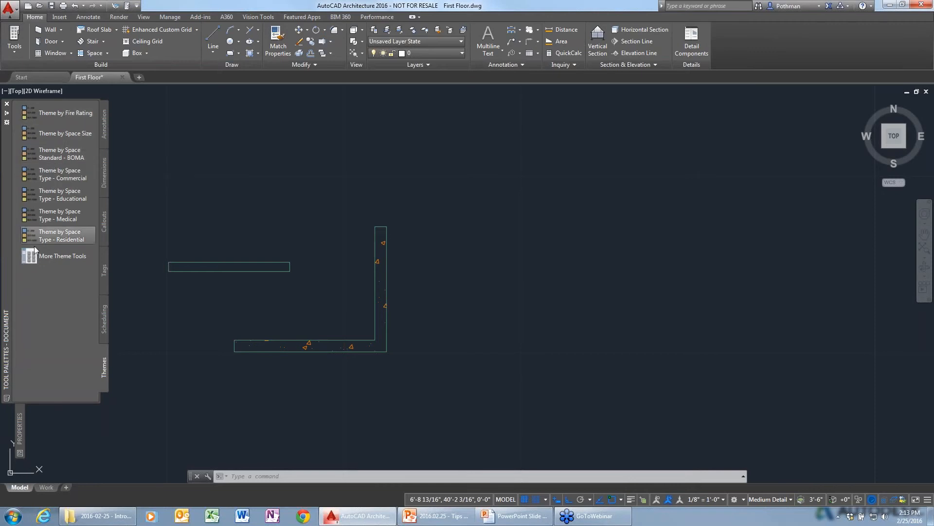
Switch to the Detailing tool palette set and place a vertical stack of 04 - Masonry bricks to the left of the walls.
right_click(7, 290)
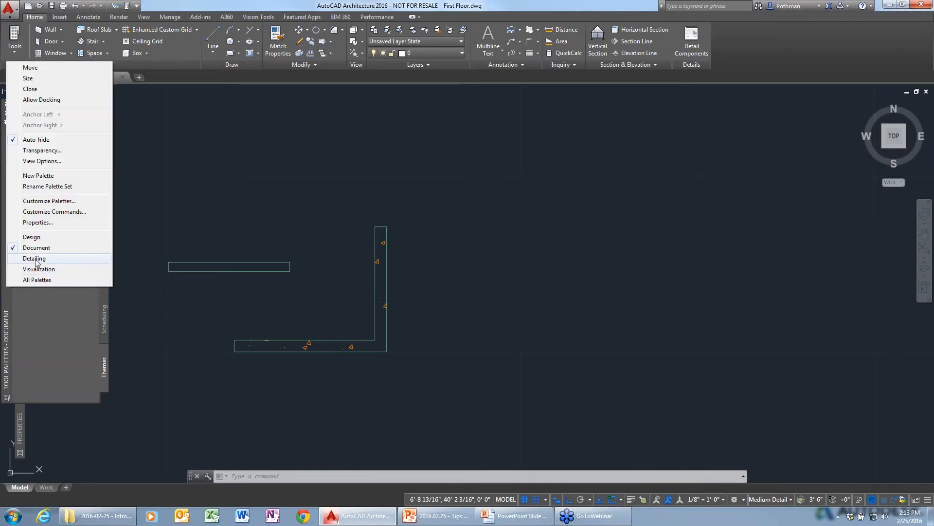
left_click(35, 259)
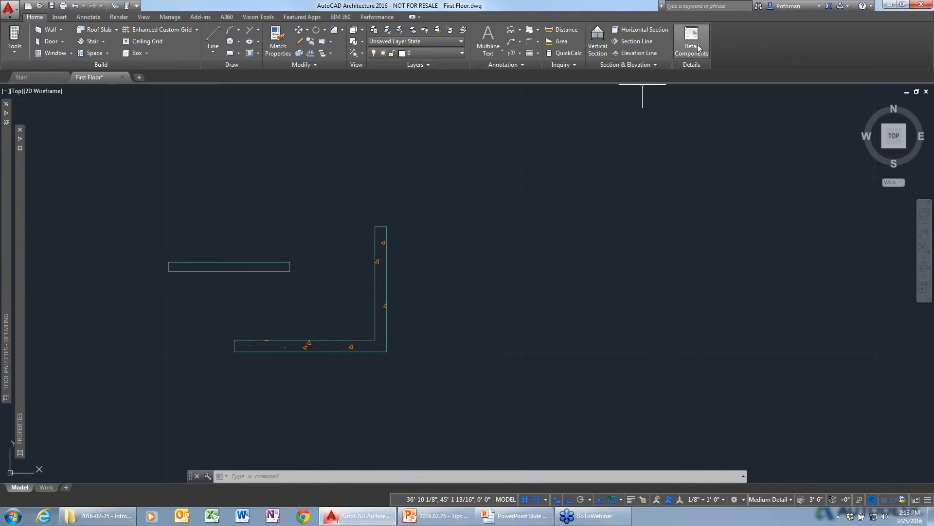
mouse_move(11, 230)
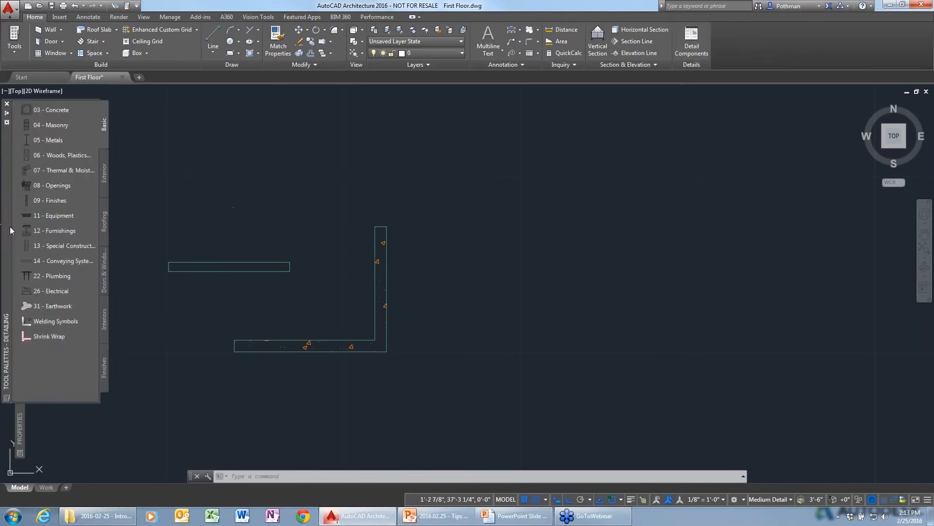
left_click(60, 128)
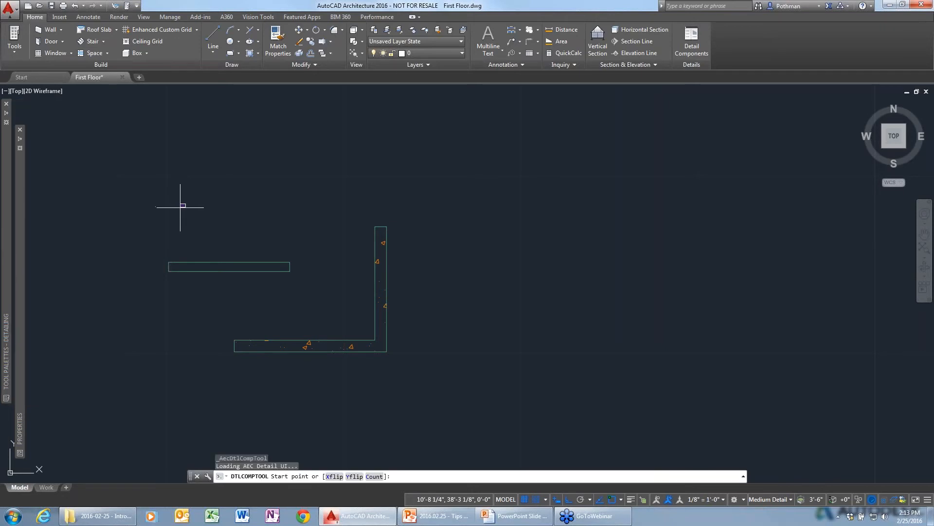
scroll(125, 296, "up", 5)
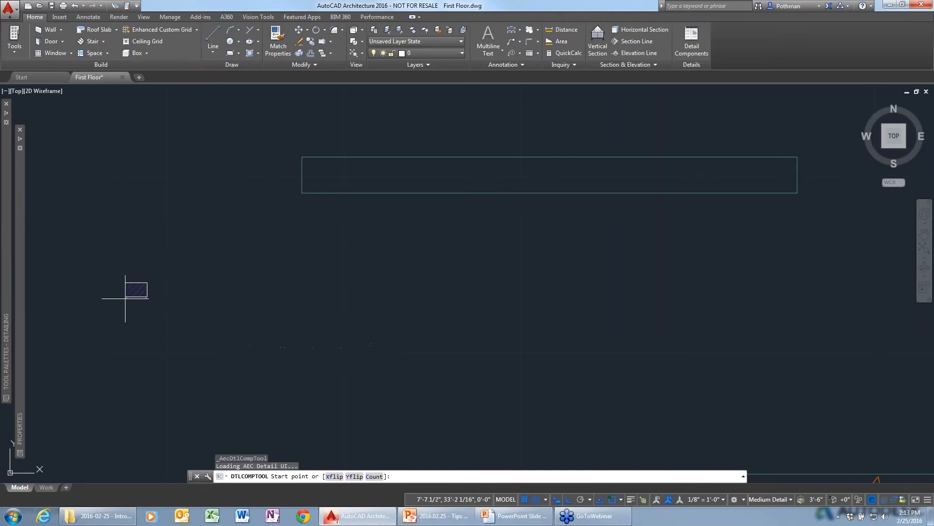
left_click(127, 302)
left_click(127, 128)
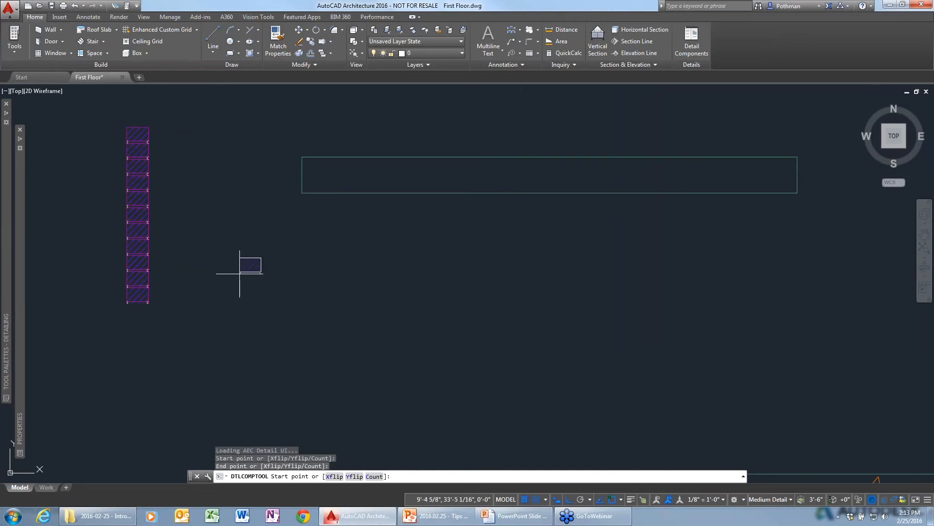
key("Escape")
key("Escape")
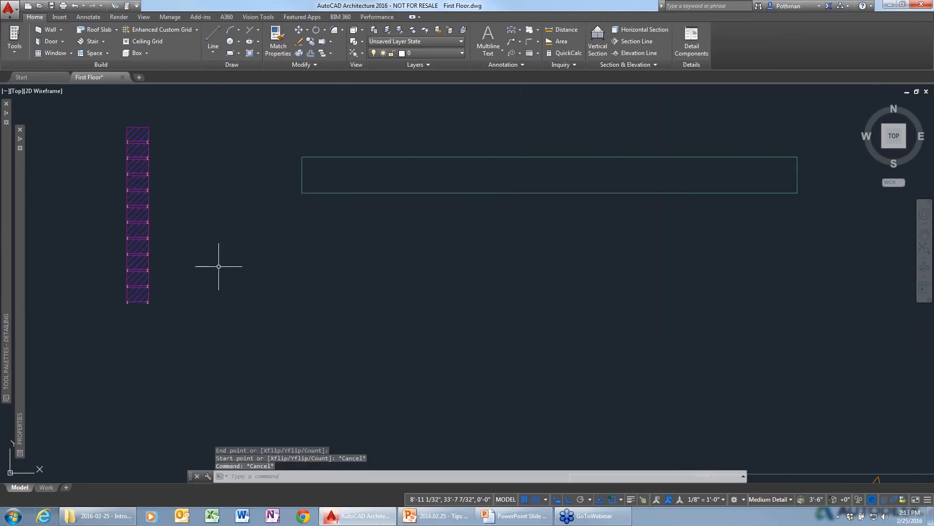
scroll(224, 271, "down", 5)
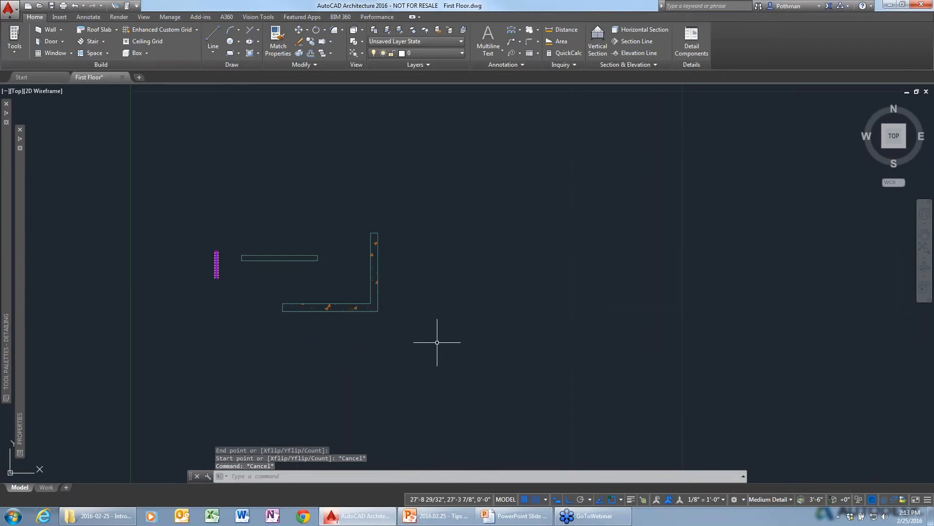
Erase all the drawn walls and bricks, and return the tool palettes to the Design set.
left_click(437, 342)
left_click(183, 158)
key("Delete")
right_click(7, 200)
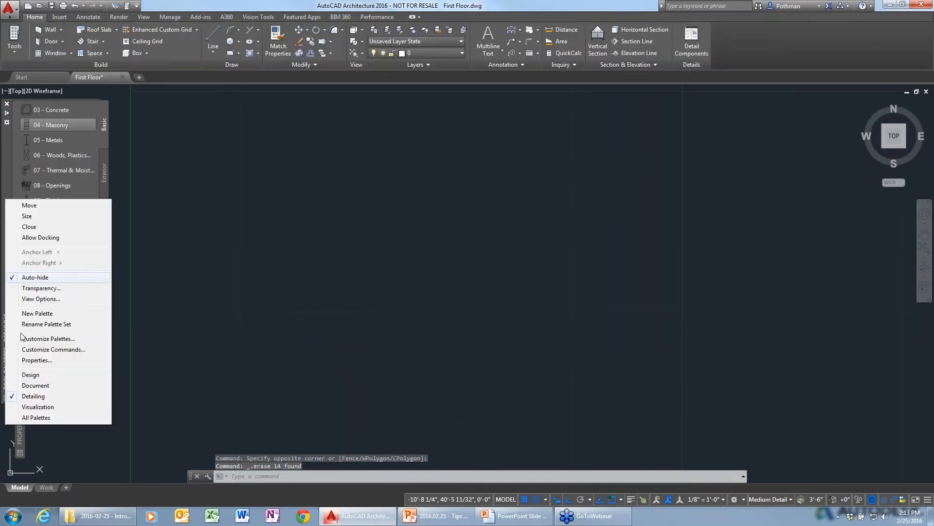
left_click(40, 376)
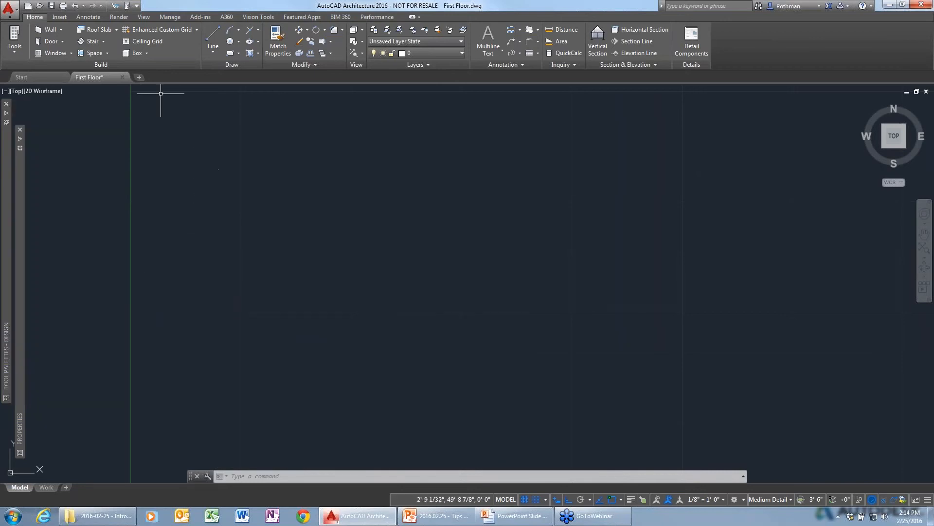
Open the Style Manager and examine the components, materials and endcap settings of the Concrete-8 wall style.
left_click(170, 16)
left_click(294, 40)
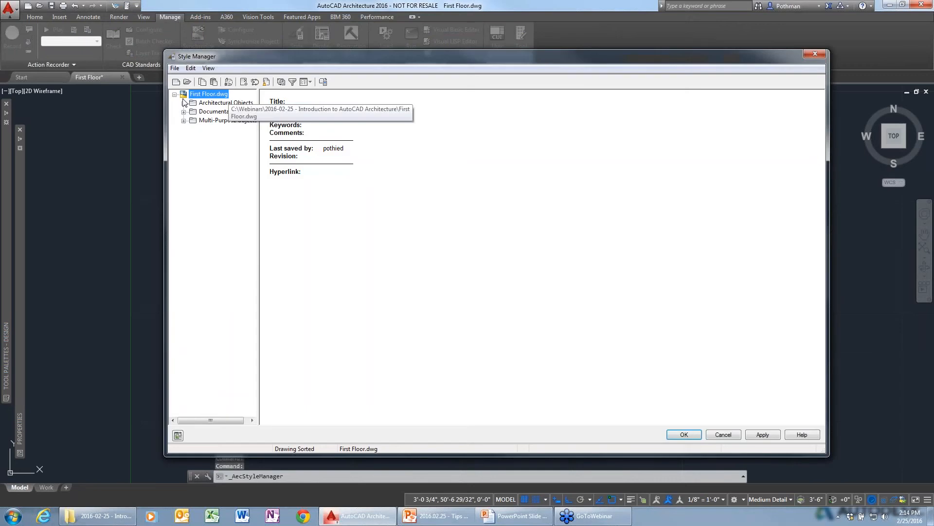
left_click(232, 279)
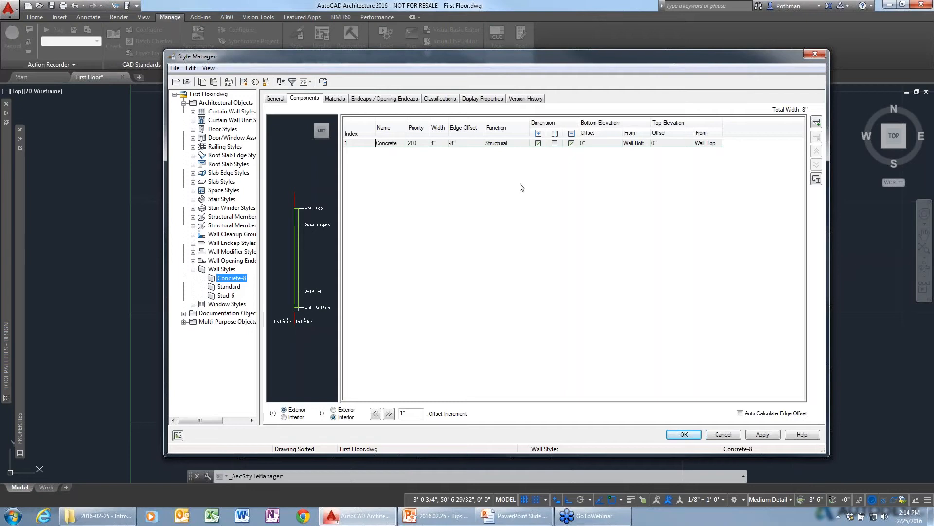
left_click(344, 100)
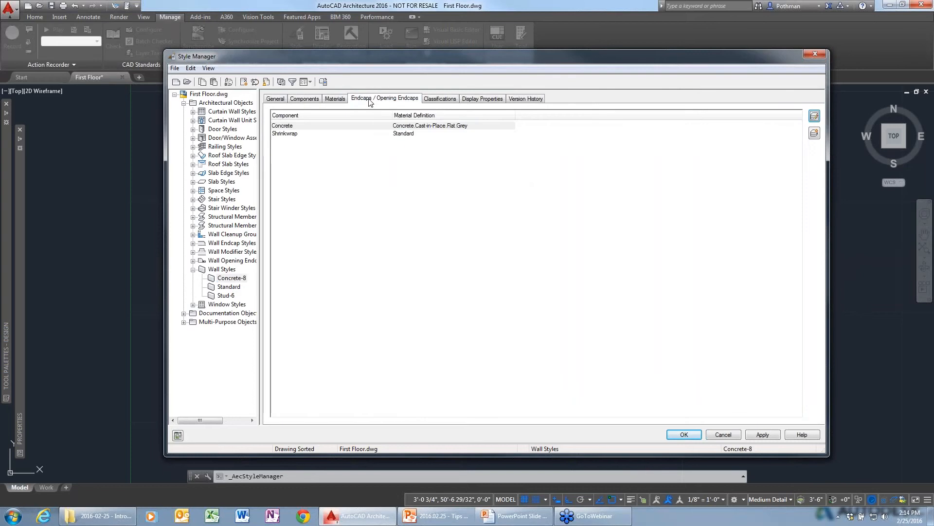
left_click(370, 99)
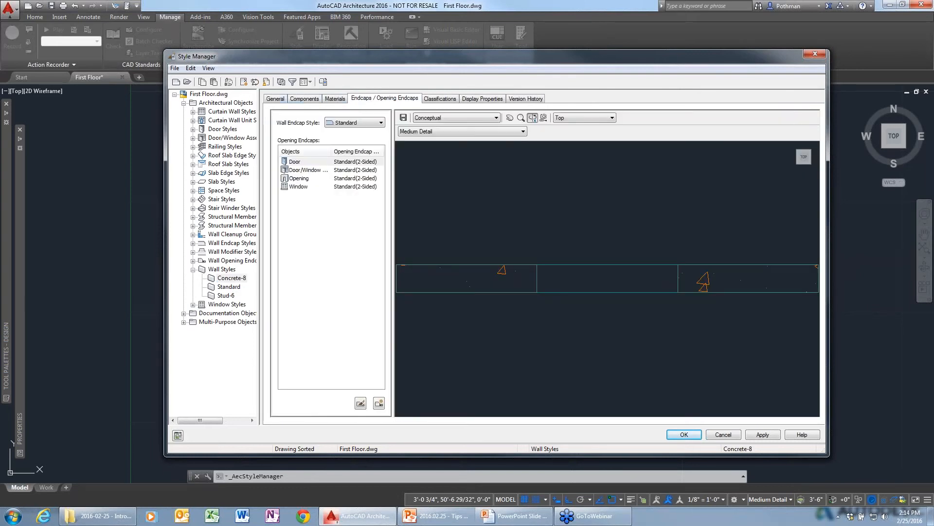
Check the general settings of the Concrete-8 wall style and close the Style Manager.
left_click(275, 99)
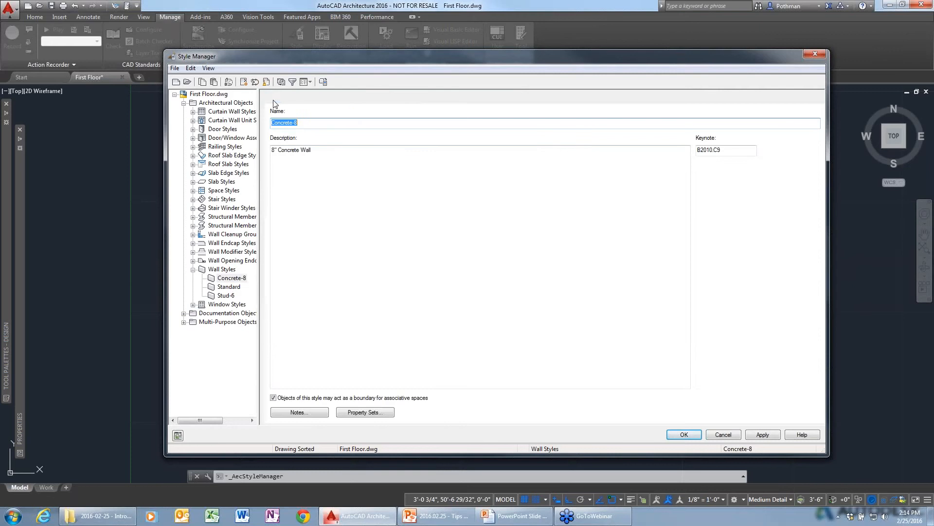
left_click(230, 130)
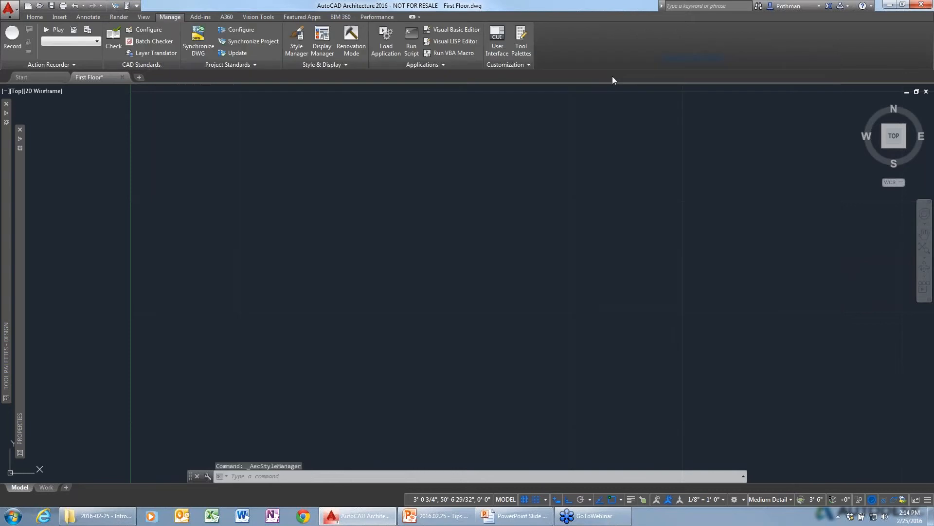
Open the Styles Browser and list the wall styles from the Content Library Drawings source.
left_click(25, 16)
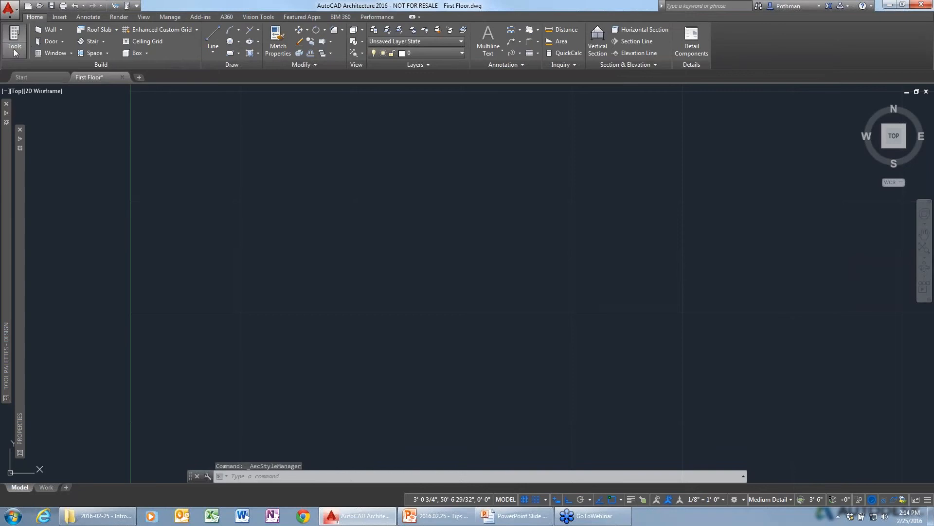
left_click(15, 51)
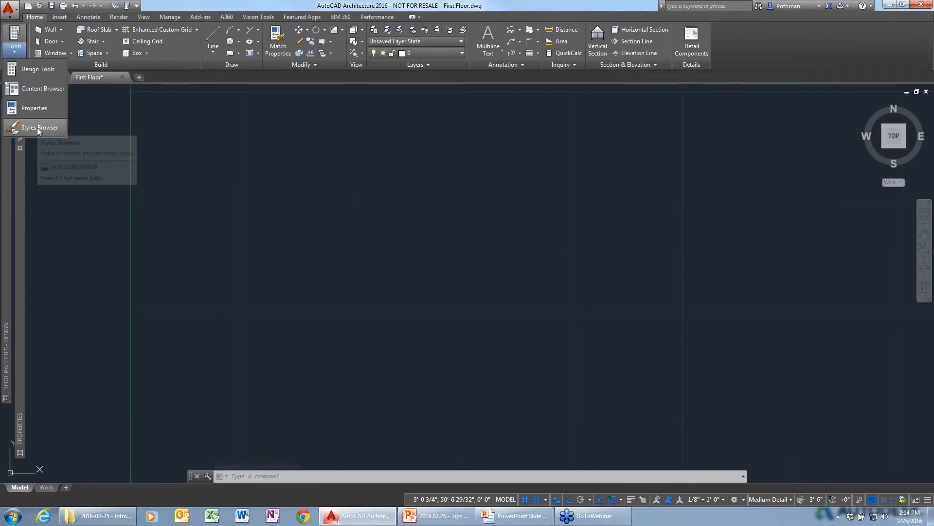
left_click(38, 128)
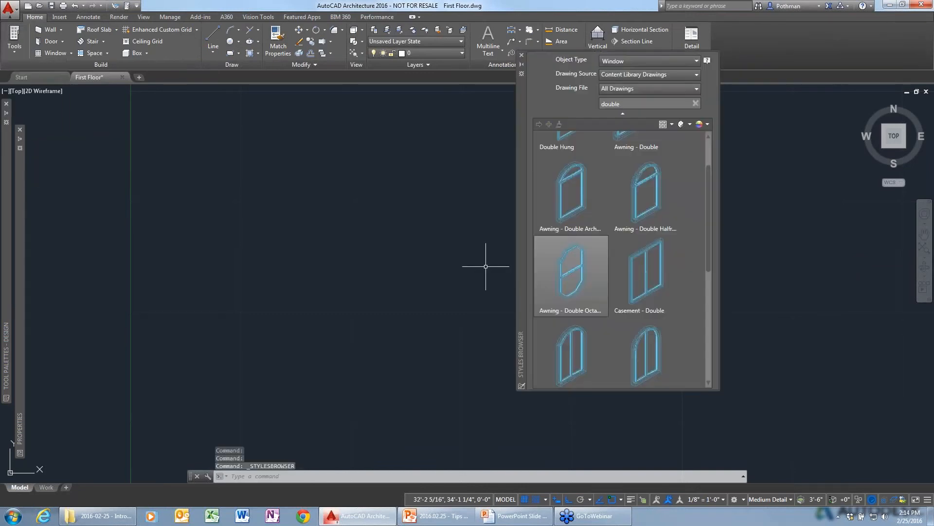
left_click(696, 62)
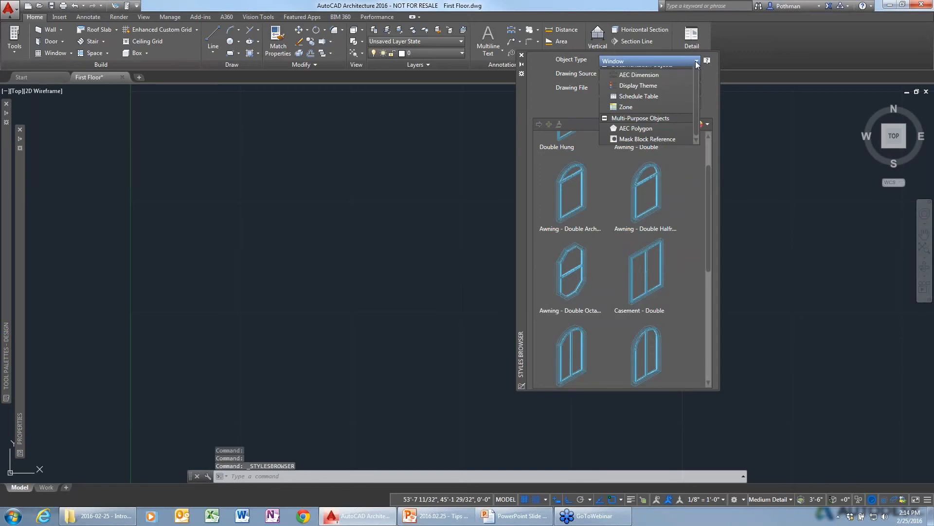
left_click(632, 74)
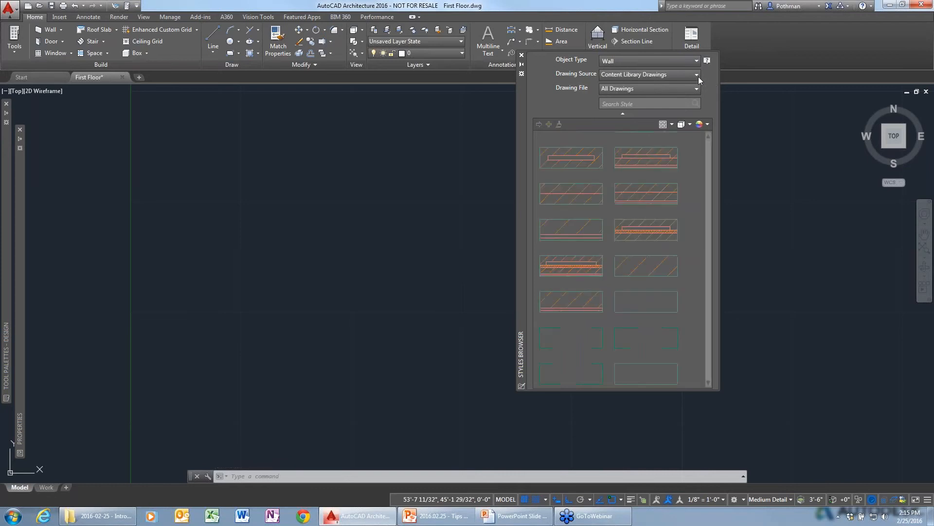
left_click(698, 77)
left_click(634, 83)
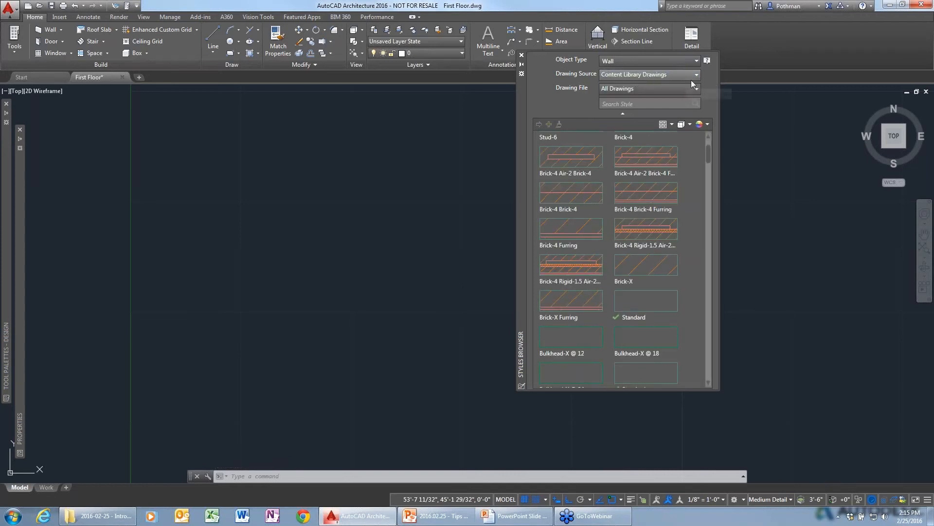
Search the wall styles for "cmu" and view the details of the CMU-12 Air-2 Brick-4 Furring style.
left_click(664, 106)
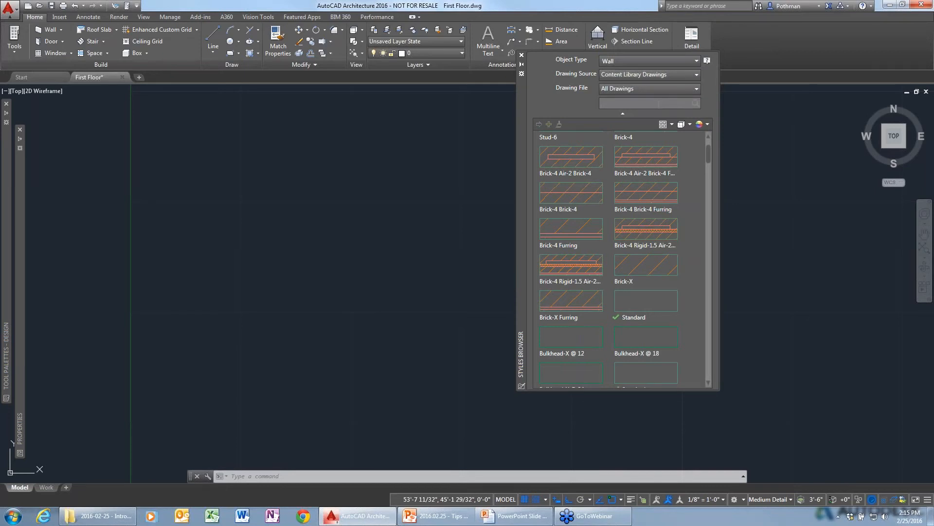
type("cmm")
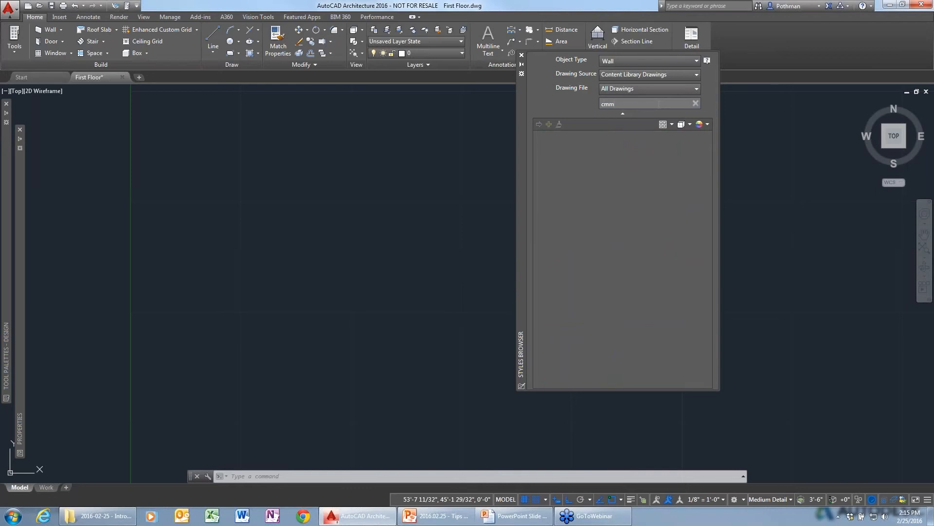
key("BackSpace")
type("u")
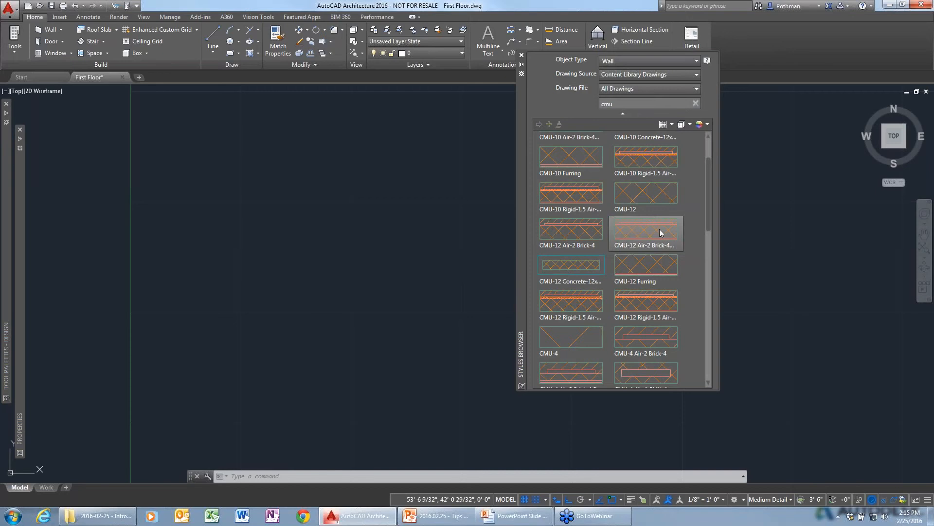
mouse_move(662, 233)
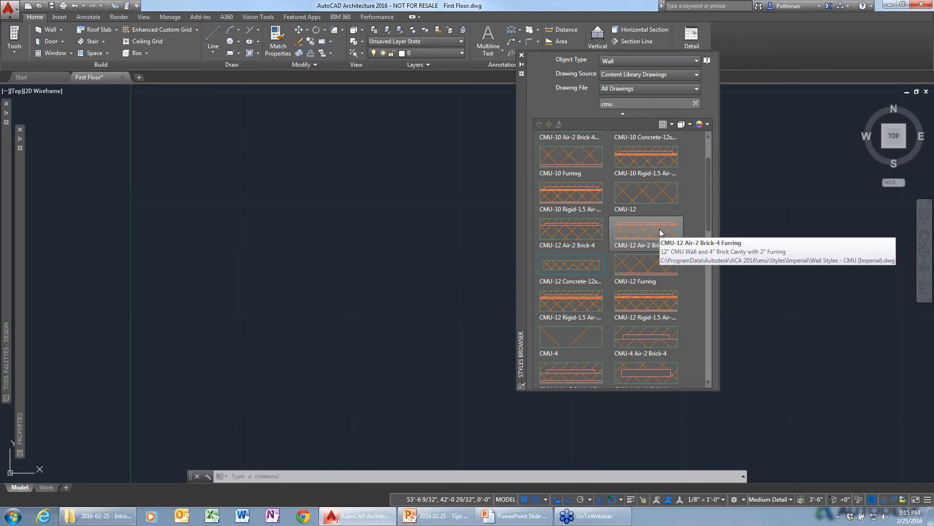
Draw a three-segment stepped wall run in the CMU-10 Rigid-1.5 Air style, with the first horizontal segment about 15'-6" long.
left_click(587, 199)
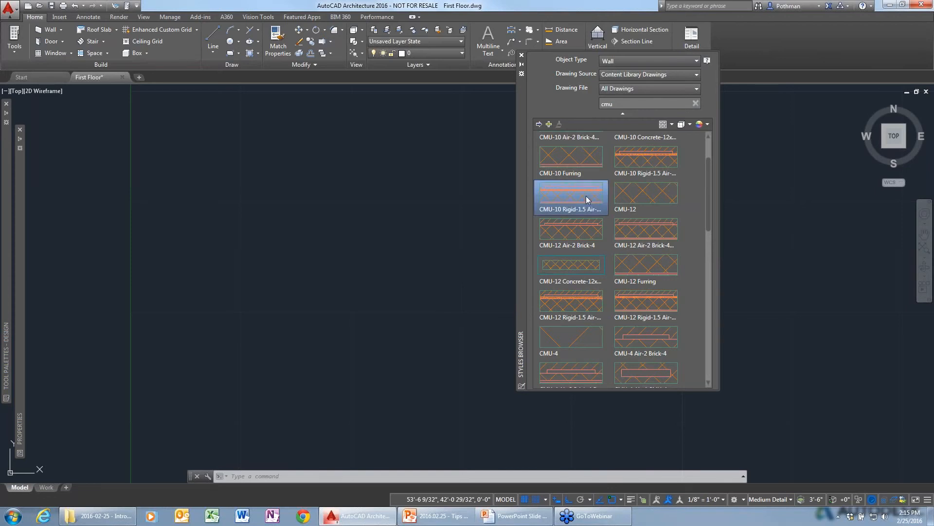
double_click(587, 199)
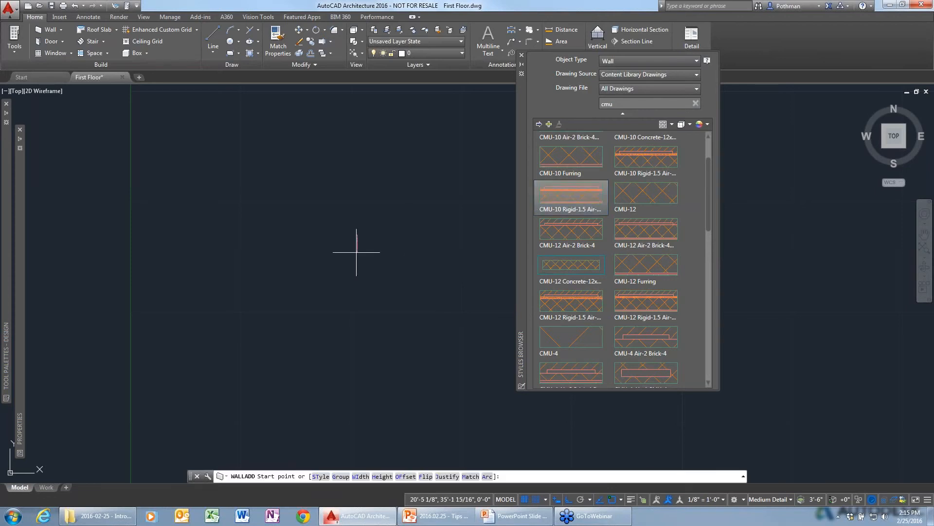
left_click(236, 319)
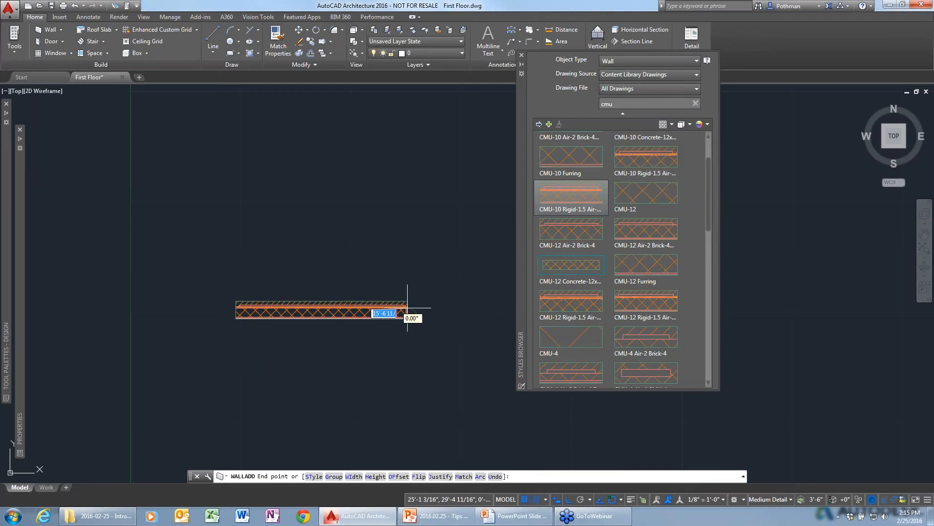
left_click(407, 319)
left_click(406, 178)
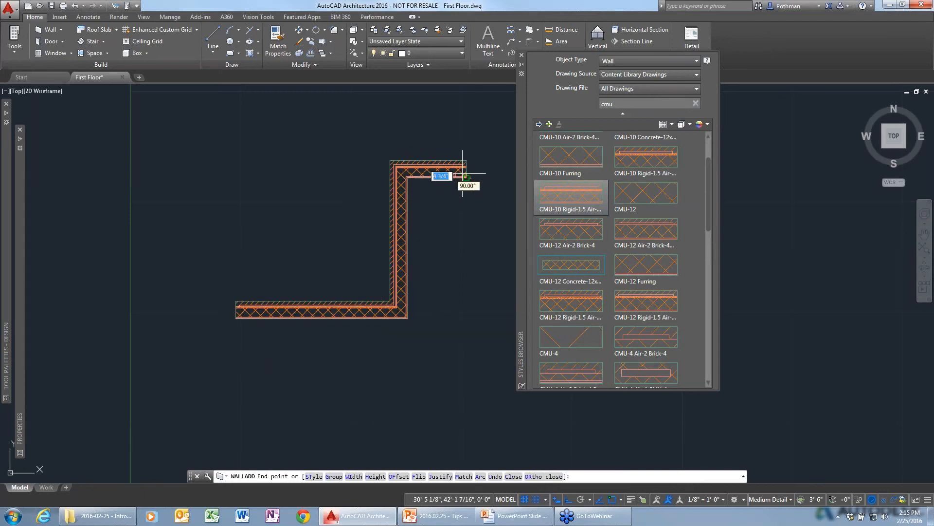
left_click(467, 177)
key("Return")
Stretch the free end of the upper horizontal wall outward to lengthen it.
scroll(441, 197, "up", 6)
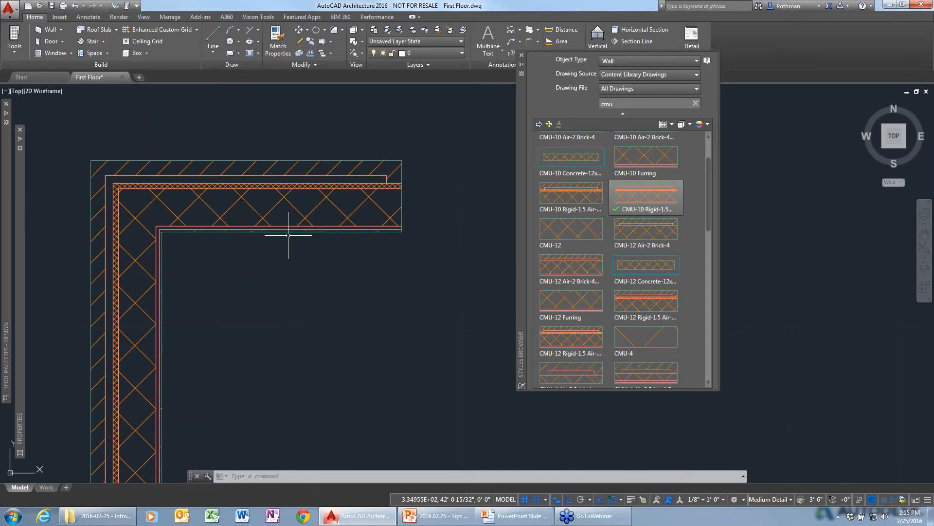
left_click(361, 229)
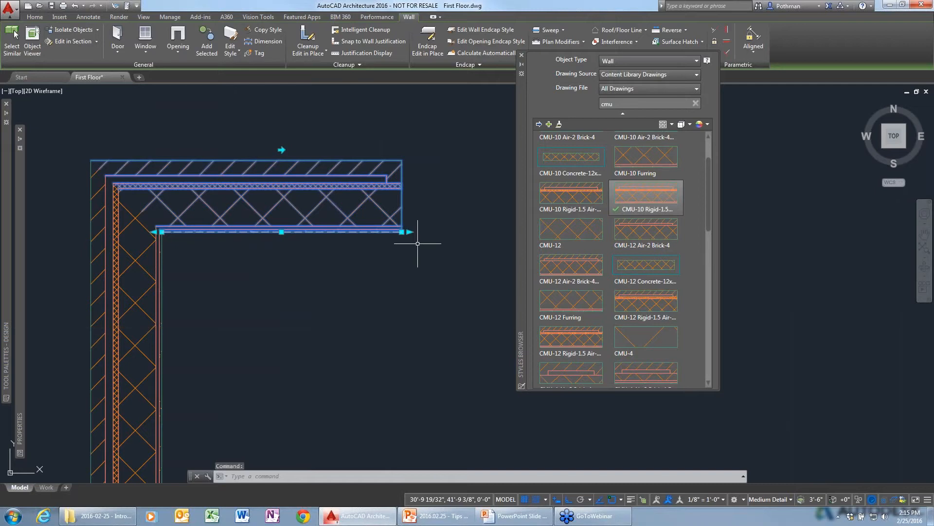
left_click(402, 231)
left_click(481, 231)
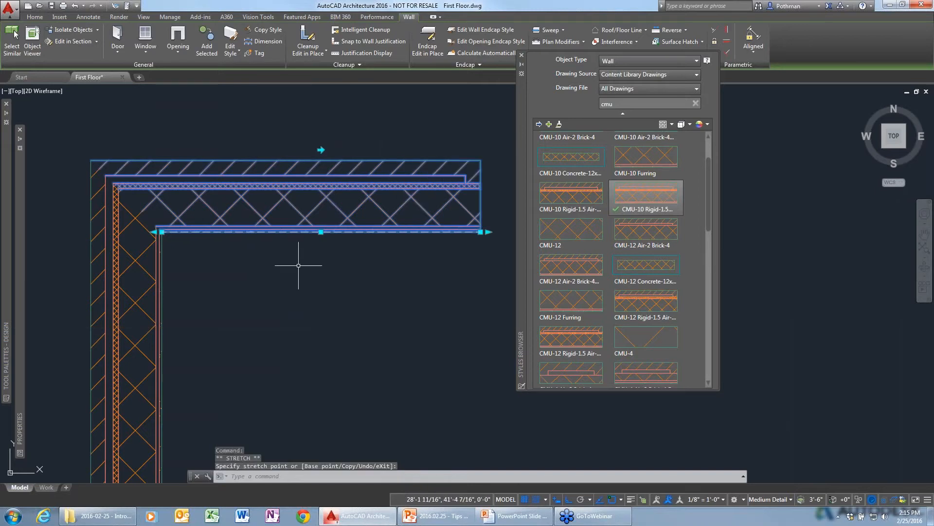
key("Escape")
Examine the layer cleanup at the wall corner and the endcap at the upper wall's free end.
left_click(123, 317)
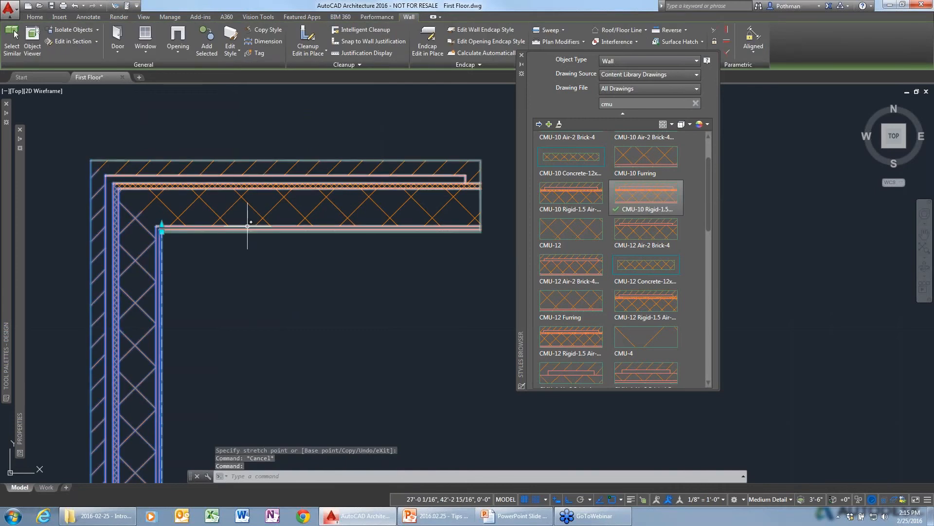
key("Escape")
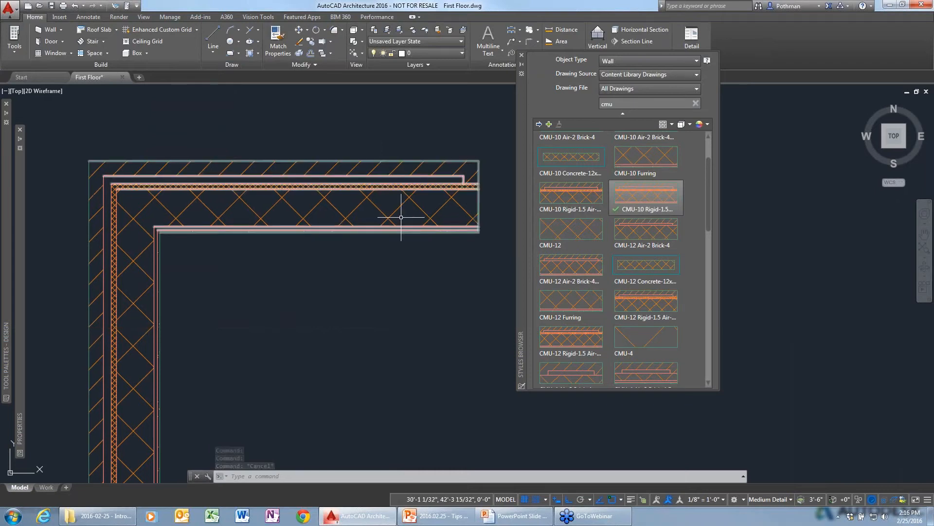
scroll(401, 217, "up", 4)
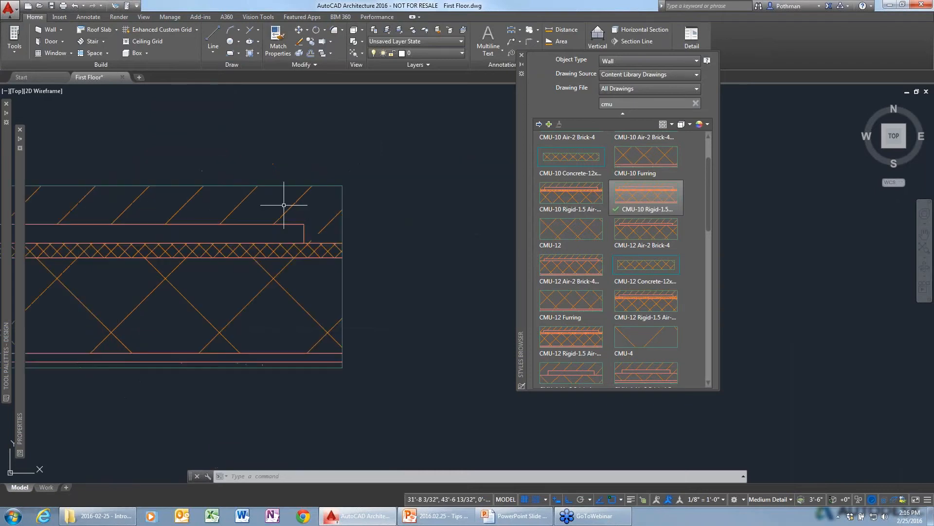
left_click(343, 286)
scroll(350, 275, "down", 3)
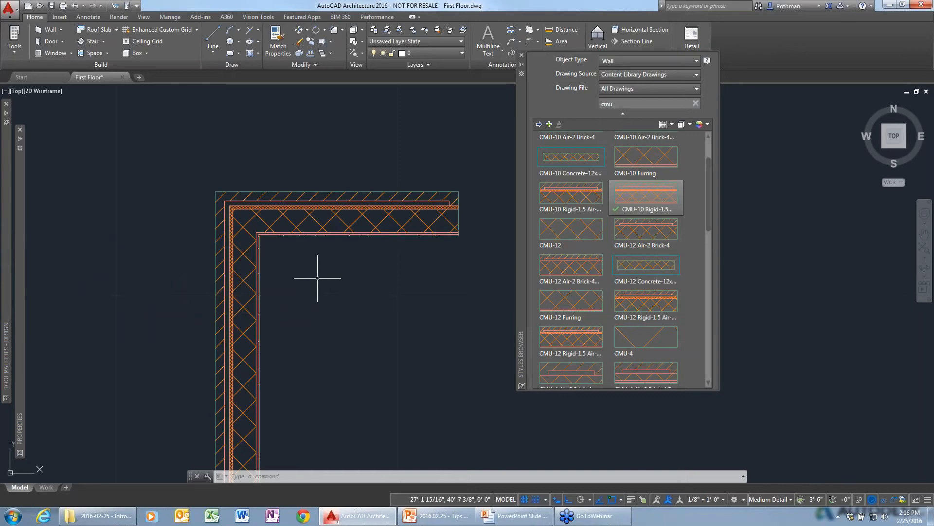
Show the walls in 3D with the Realistic visual style and turn the model to the NW Isometric view.
left_click(900, 148)
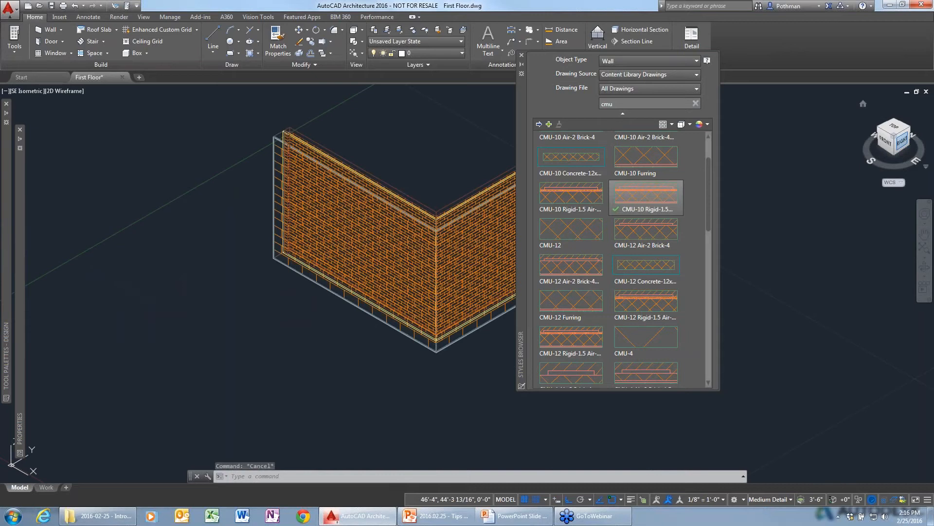
middle_click_drag(418, 214, 217, 226)
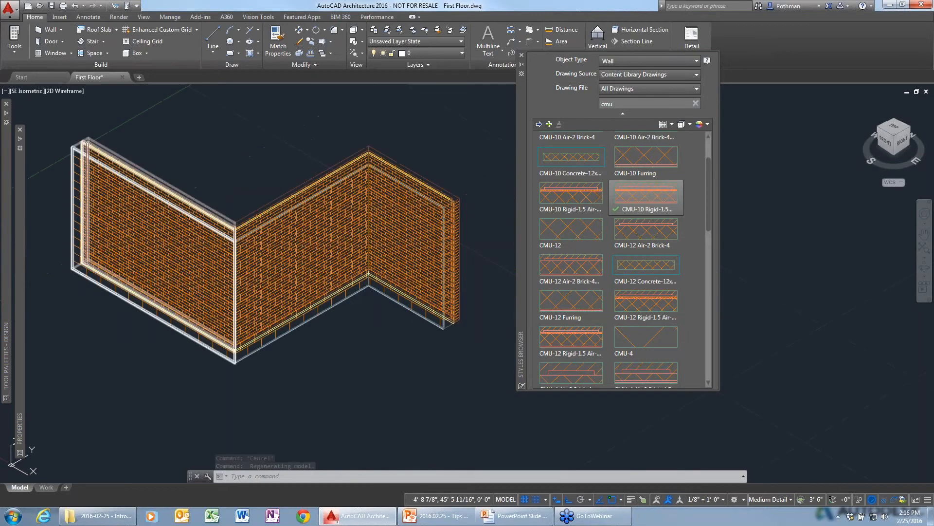
middle_click(331, 342)
middle_click(331, 343)
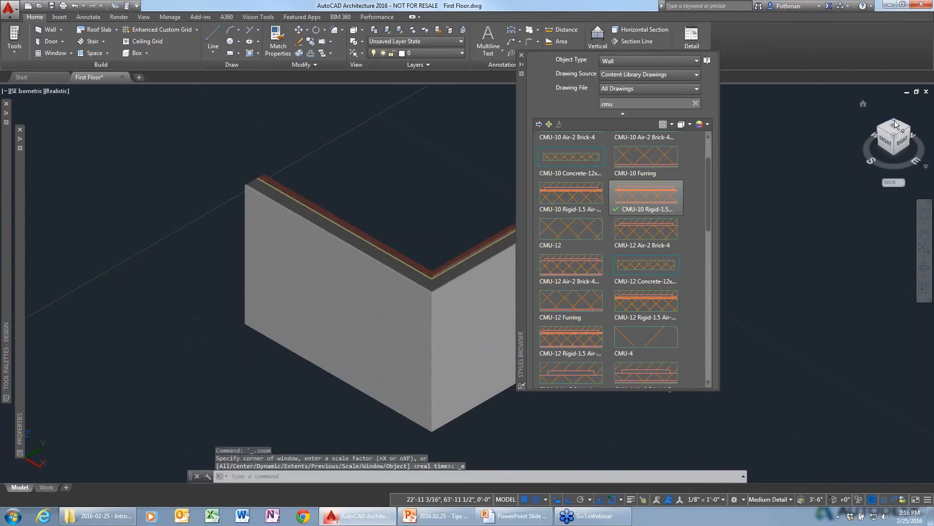
left_click_drag(895, 124, 885, 125)
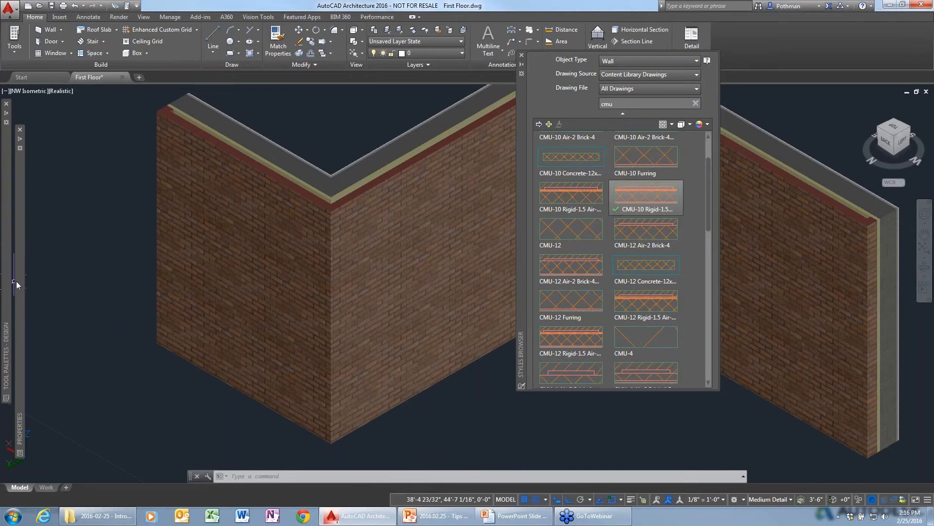
mouse_move(6, 272)
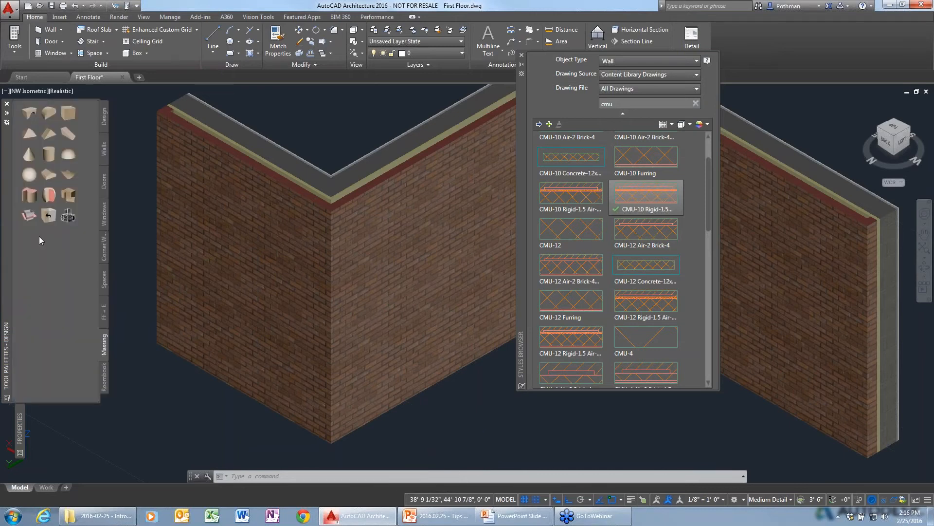
left_click(105, 163)
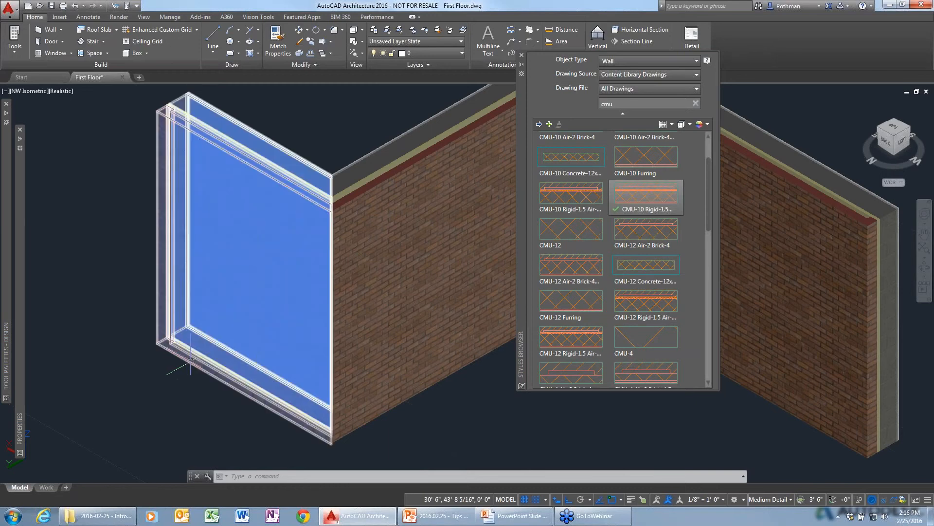
scroll(512, 281, "down", 2)
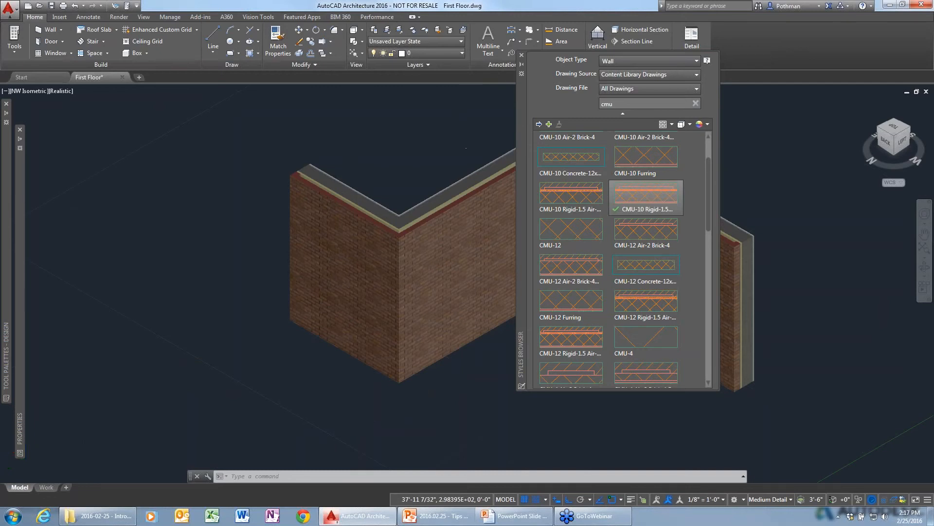
scroll(454, 141, "down", 2)
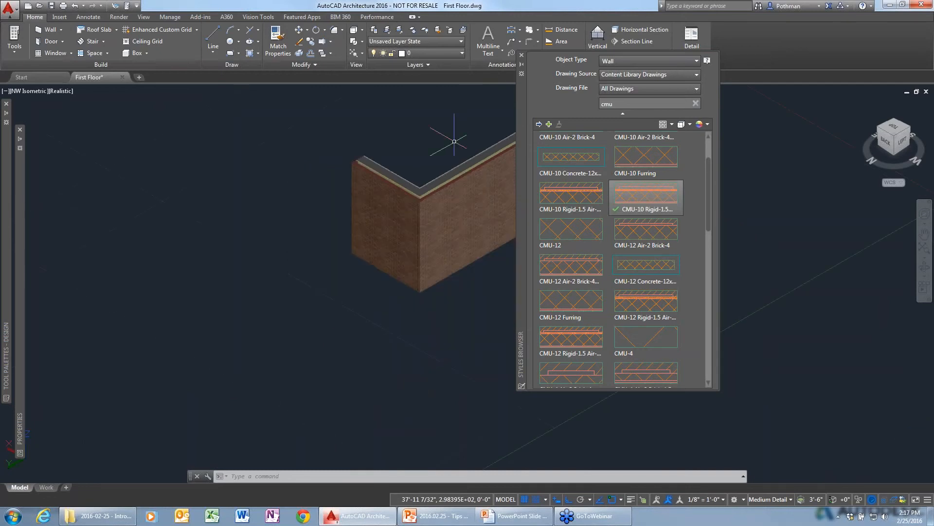
middle_click_drag(454, 142, 449, 153)
Switch the model's visual style from Realistic to 2D Wireframe with the SHADEMODE command.
key("Escape")
key("Escape")
key("Escape")
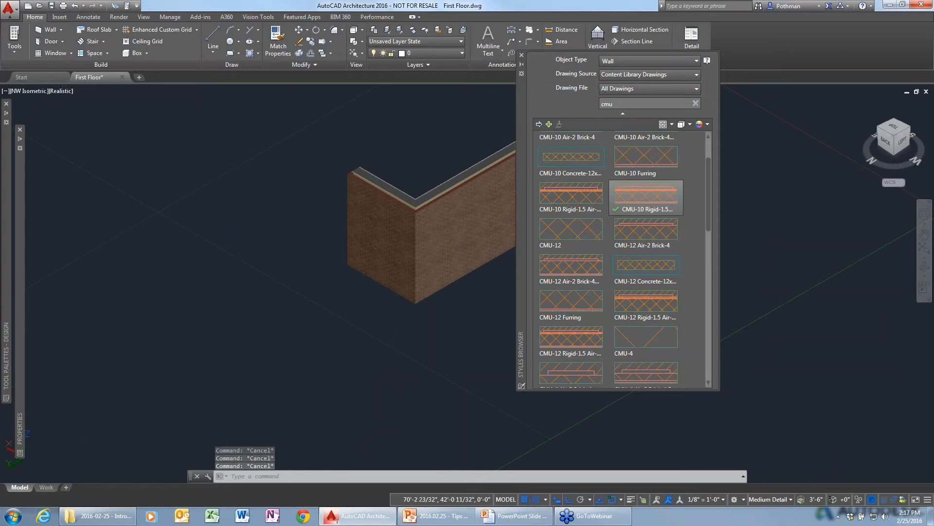
type("shademode")
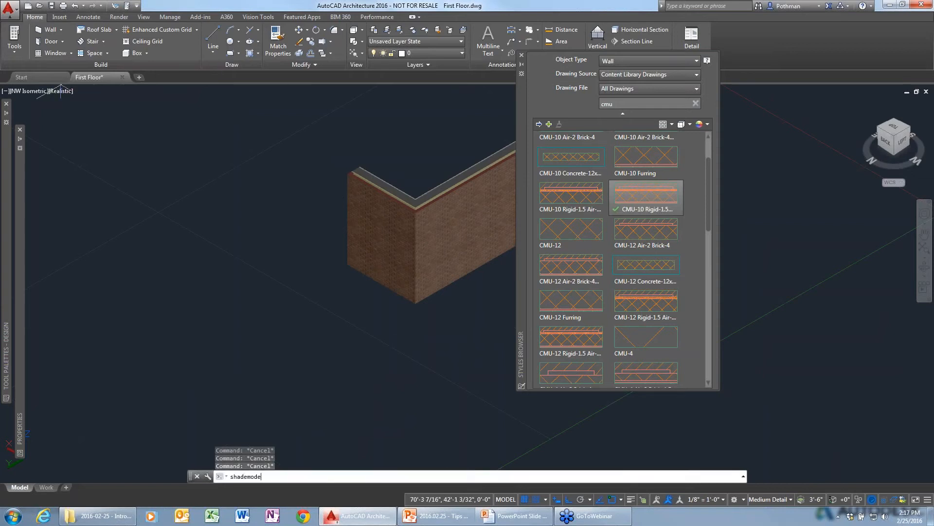
key("Return")
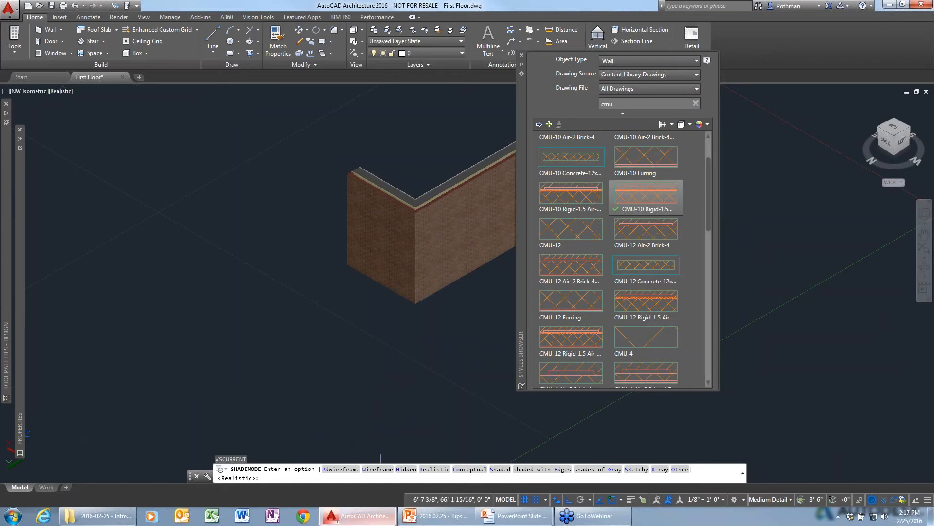
type("2")
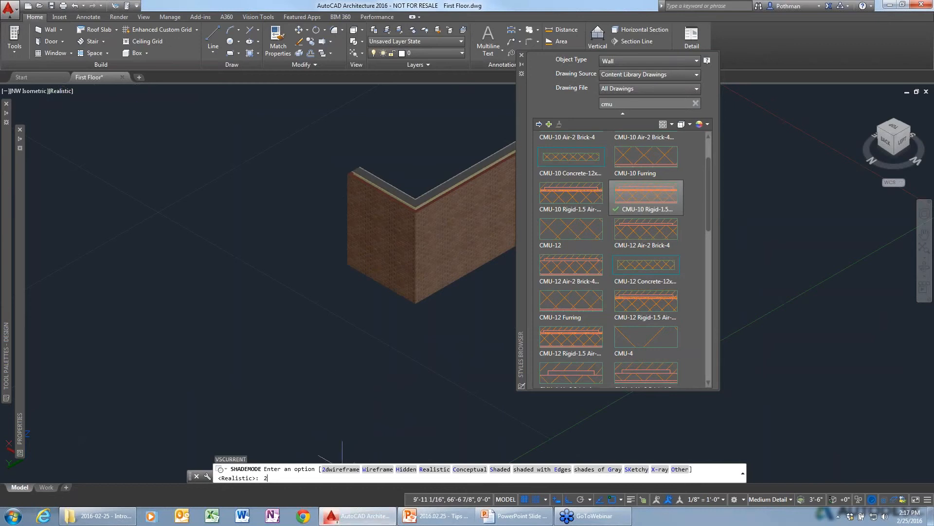
key("Return")
key("Escape")
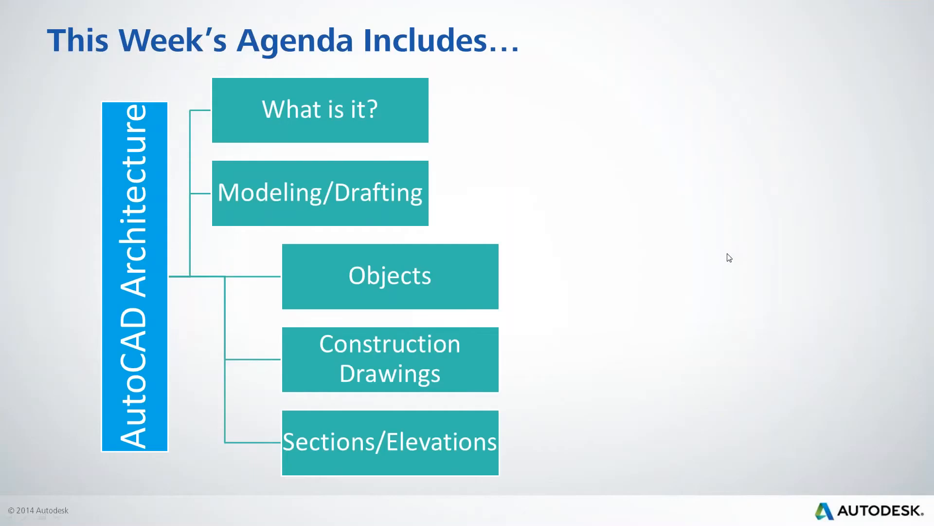
key("Right")
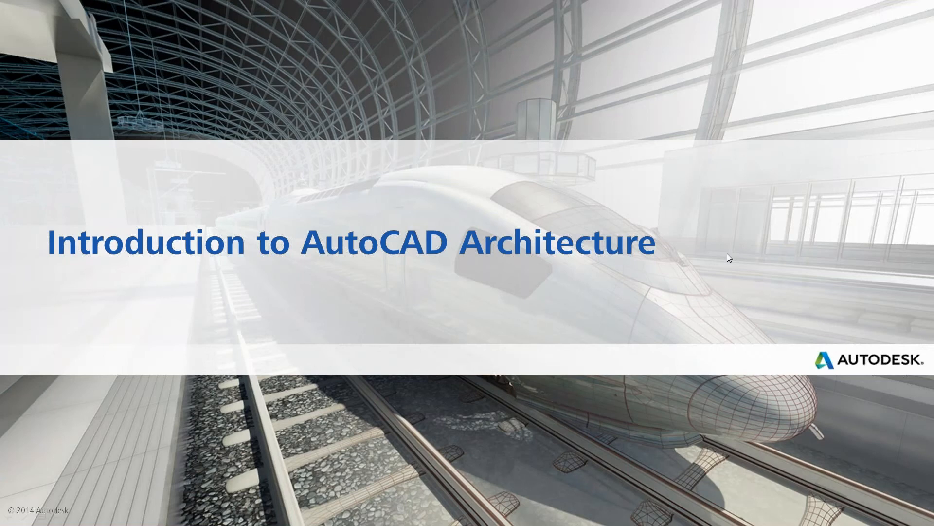
key("Escape")
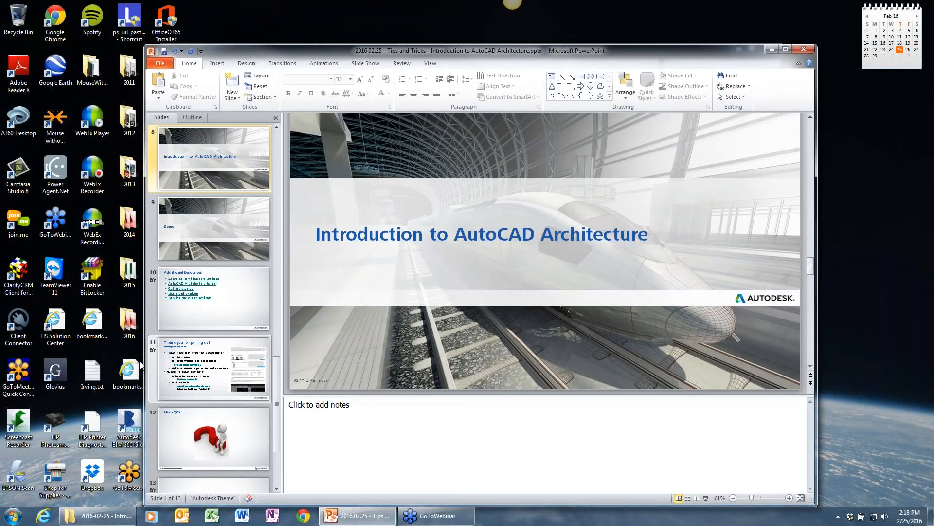
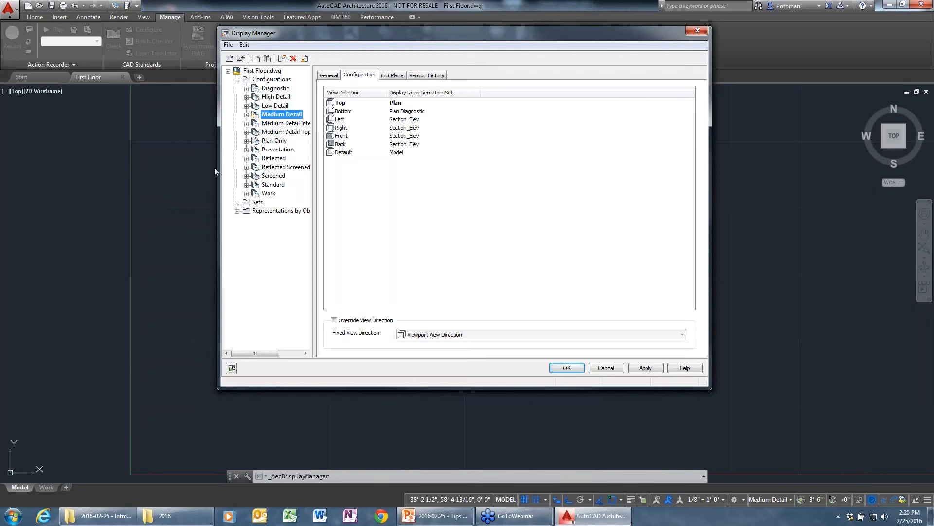
Review which display representation sets the Low Detail configuration uses, and leave the Display Manager without changes.
left_click(268, 106)
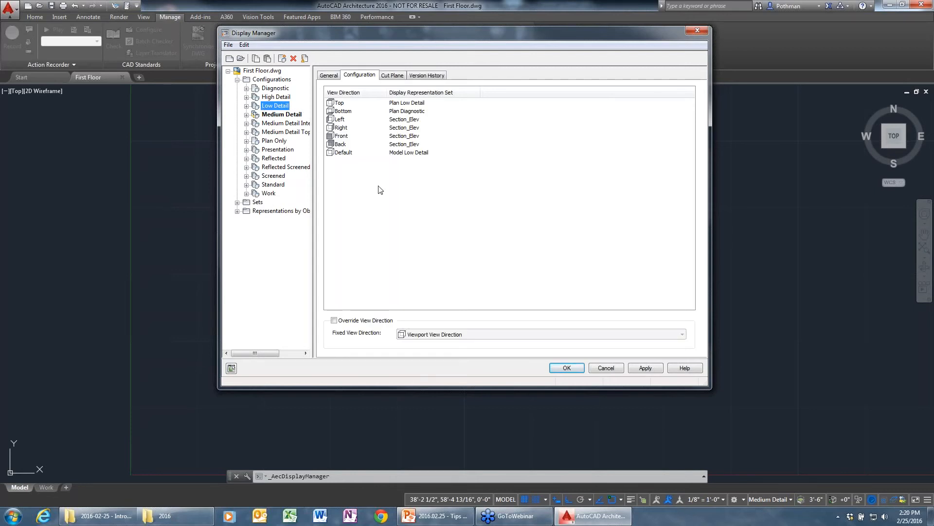
left_click(606, 368)
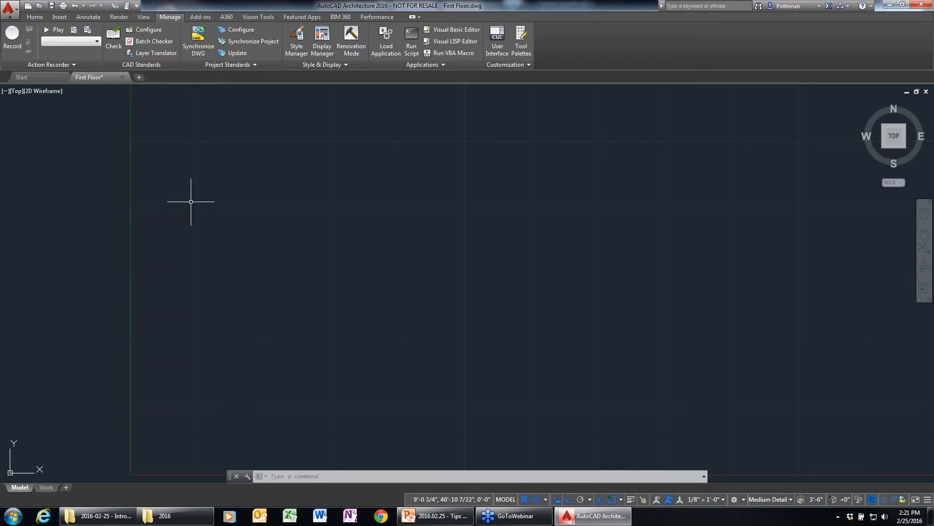
Bring up the Properties palette and park it beside the collapsed Design tool palettes.
left_click(56, 30)
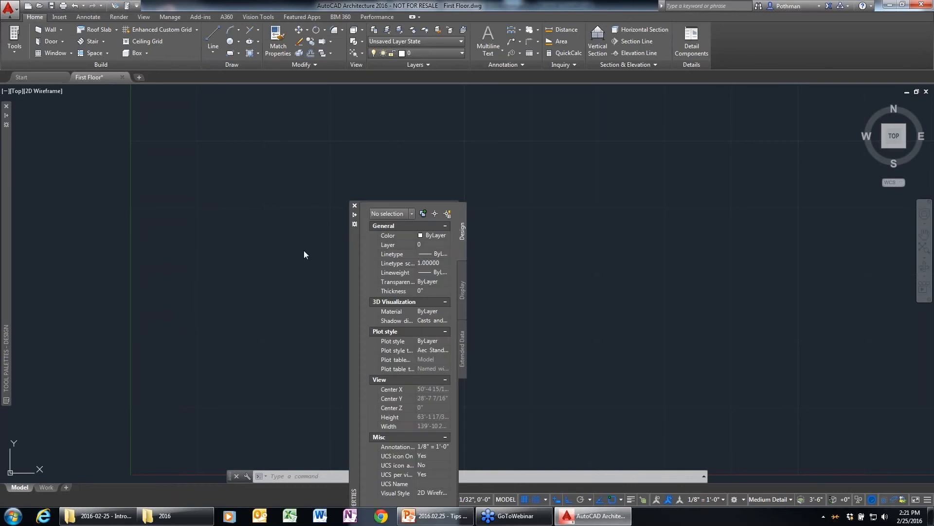
left_click_drag(355, 262, 30, 195)
left_click(15, 193)
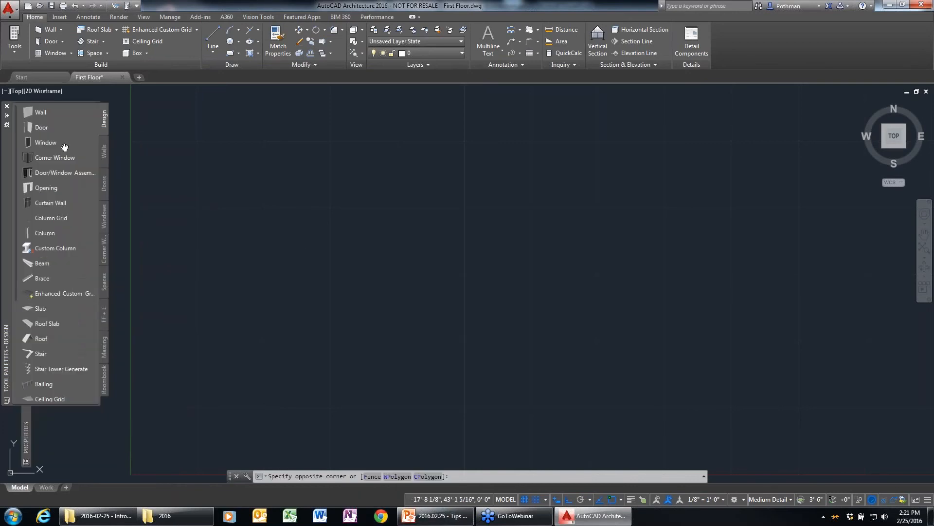
Draw a closed 40' by 30' rectangle of Standard walls starting at 10',10', completing it with the Ortho close option.
left_click(40, 112)
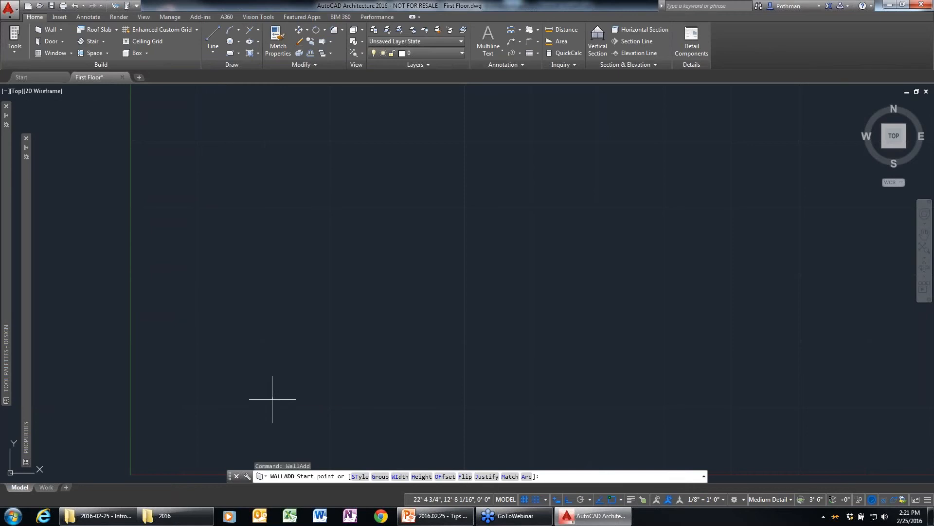
type("10")
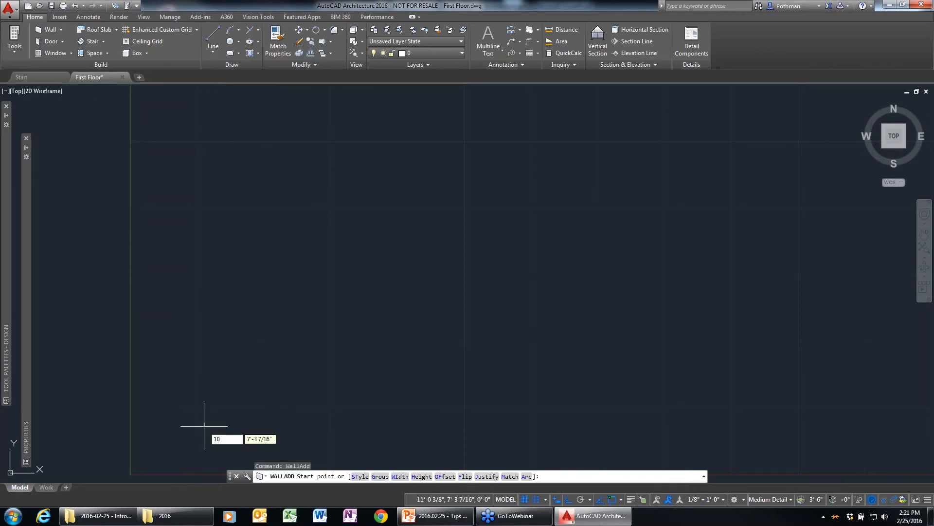
type("',10'")
key("Return")
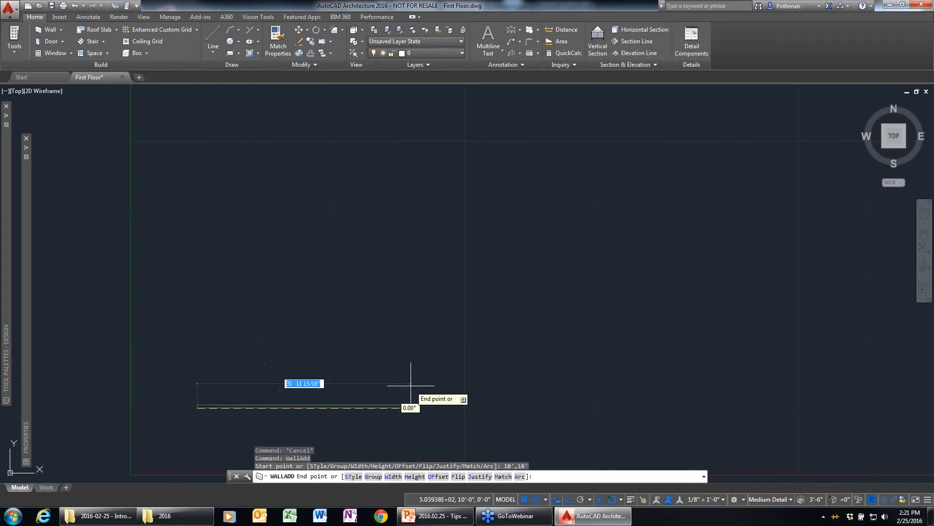
type("40'")
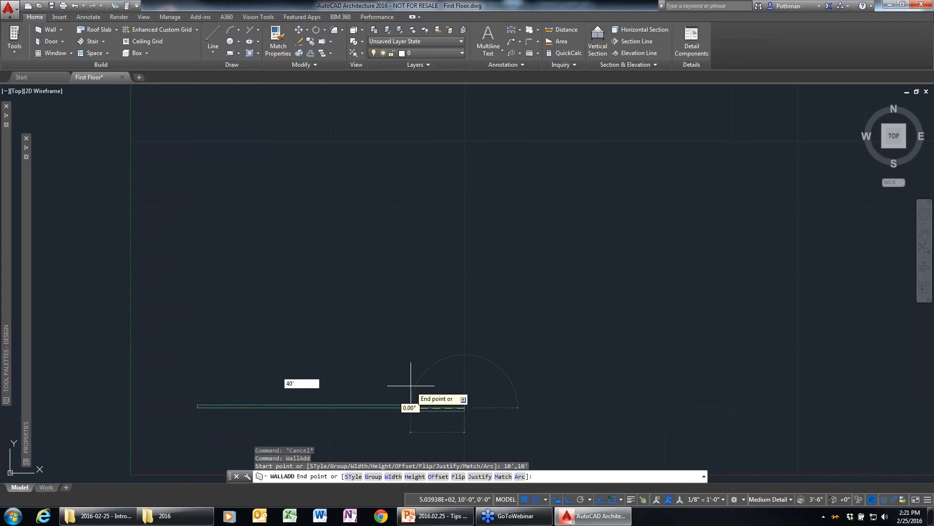
key("Return")
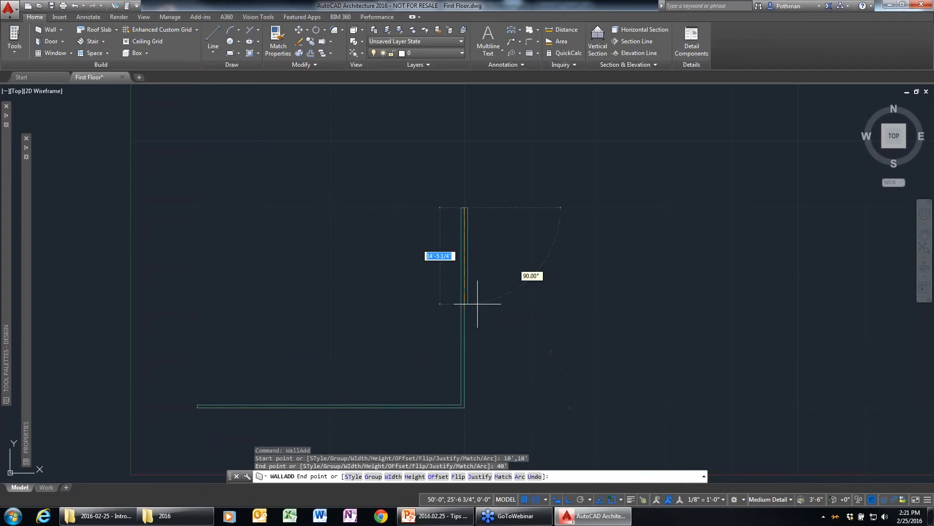
type("30'")
key("Return")
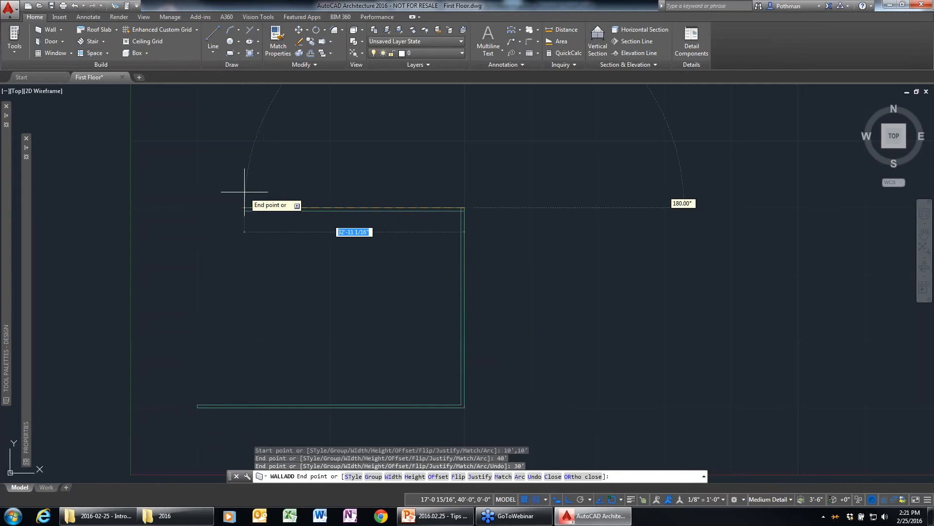
left_click(582, 476)
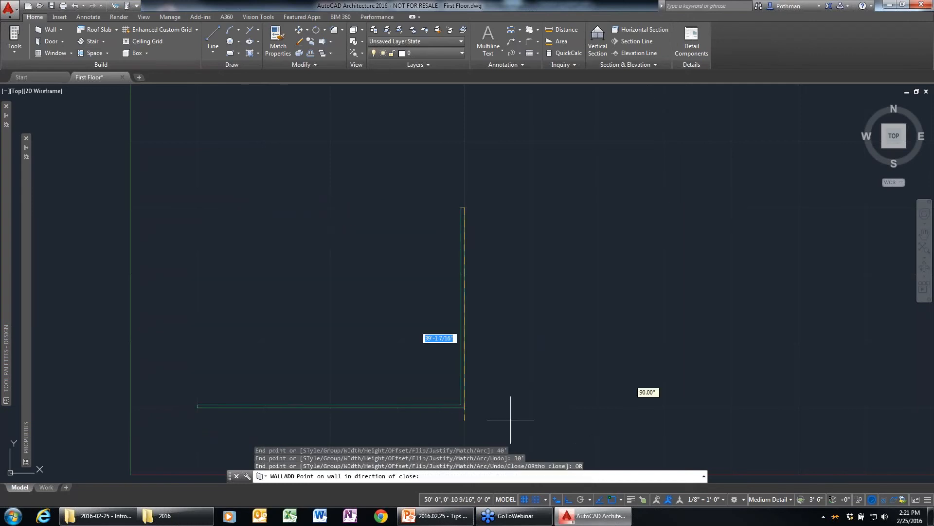
left_click(255, 233)
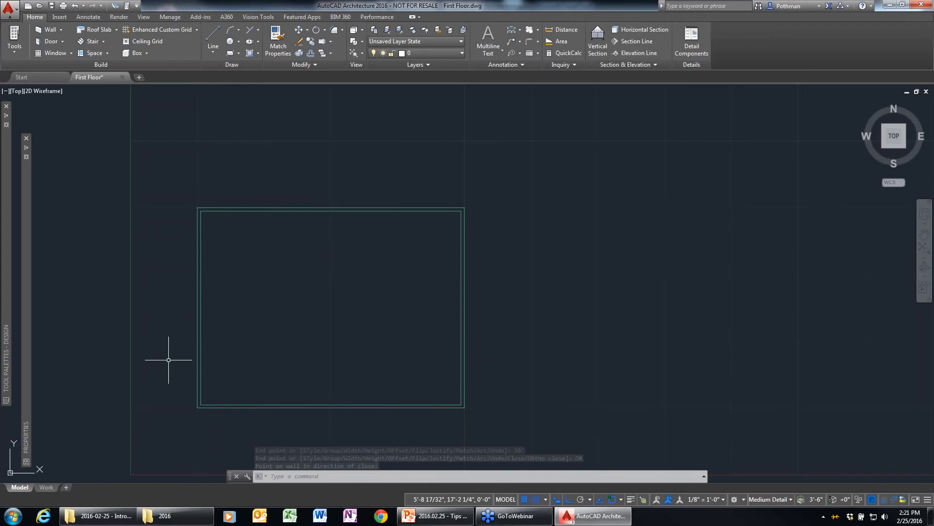
Turn off the grid display behind the wall rectangle.
key("F7")
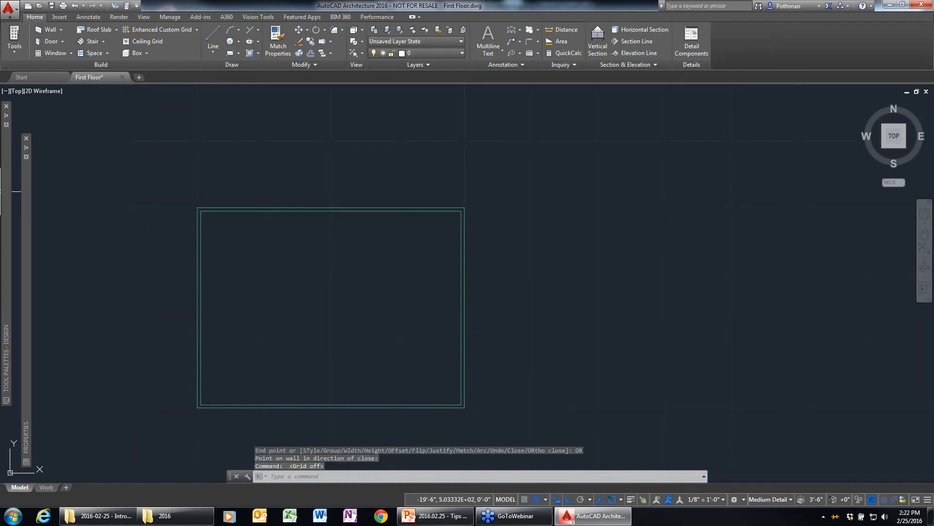
middle_click_drag(247, 284, 376, 236)
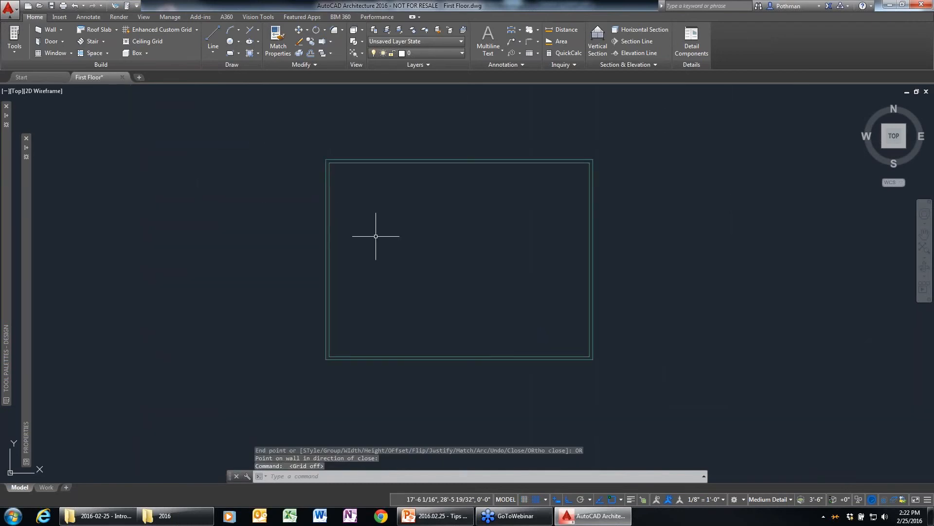
scroll(376, 236, "up", 2)
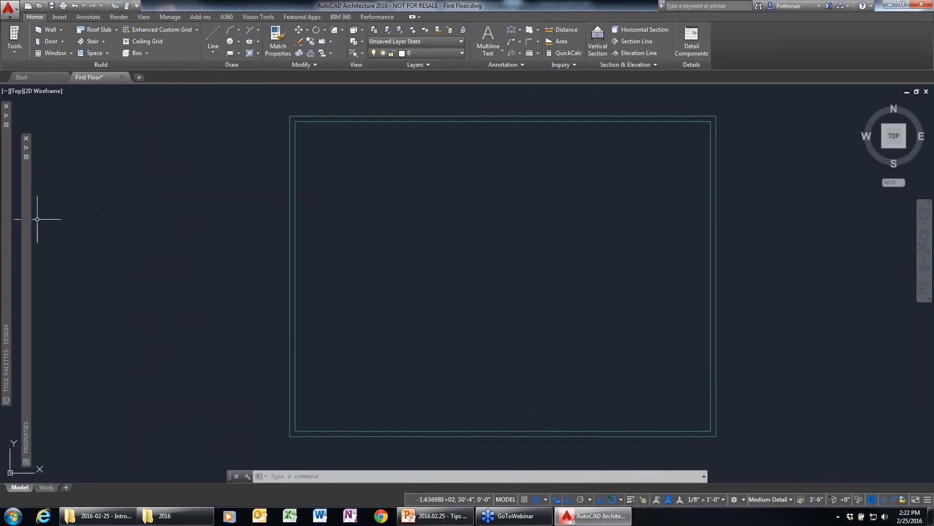
mouse_move(22, 223)
left_click(107, 157)
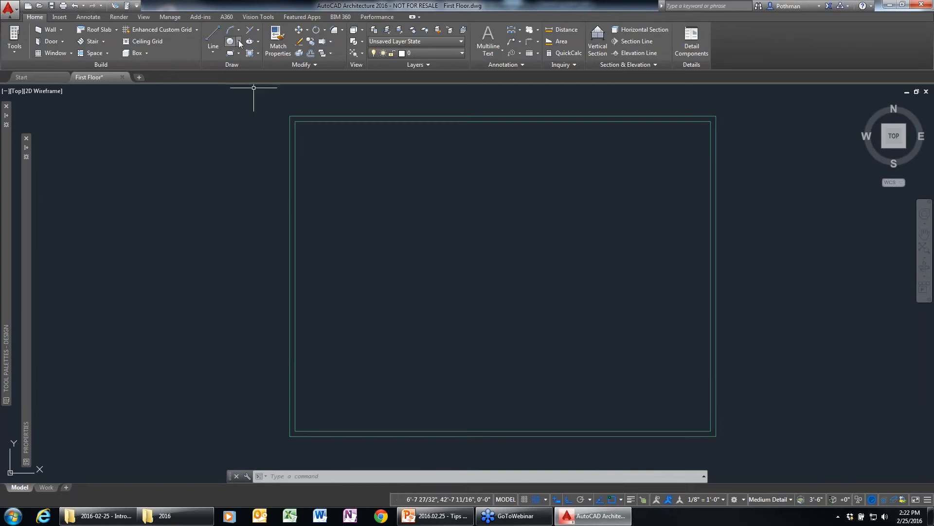
Search the Styles Browser's content library for wall styles containing "siding".
left_click(15, 49)
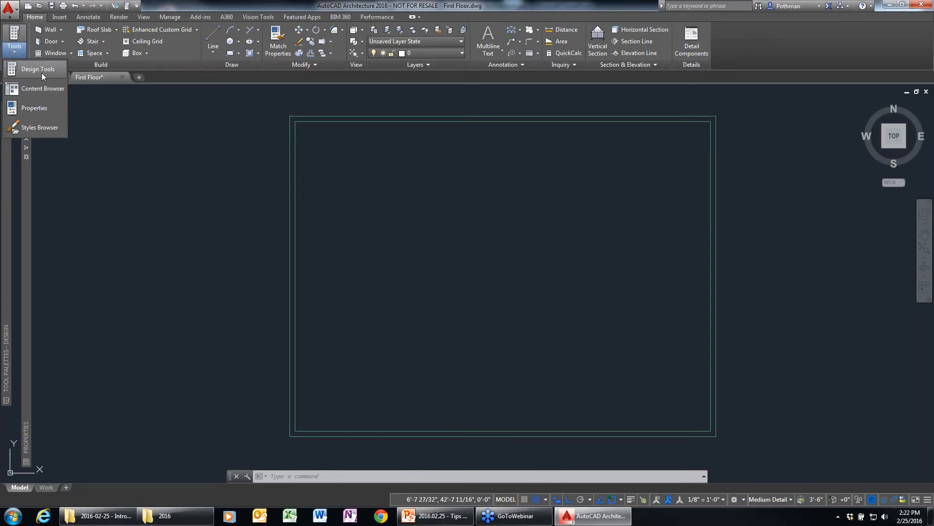
left_click(36, 130)
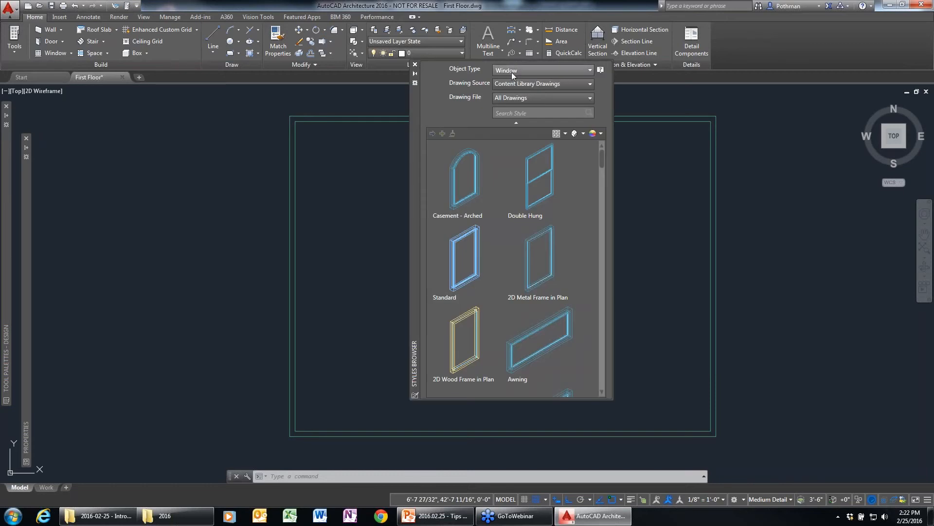
left_click(512, 72)
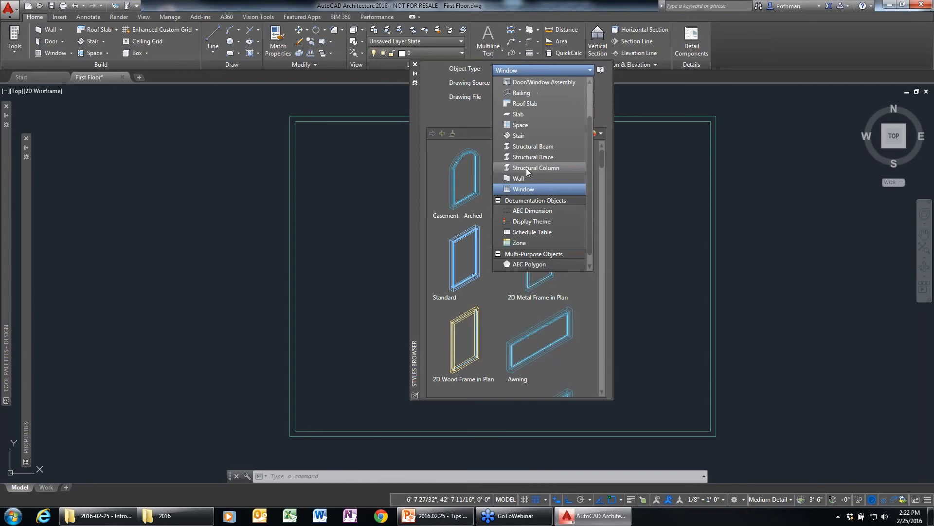
left_click(520, 178)
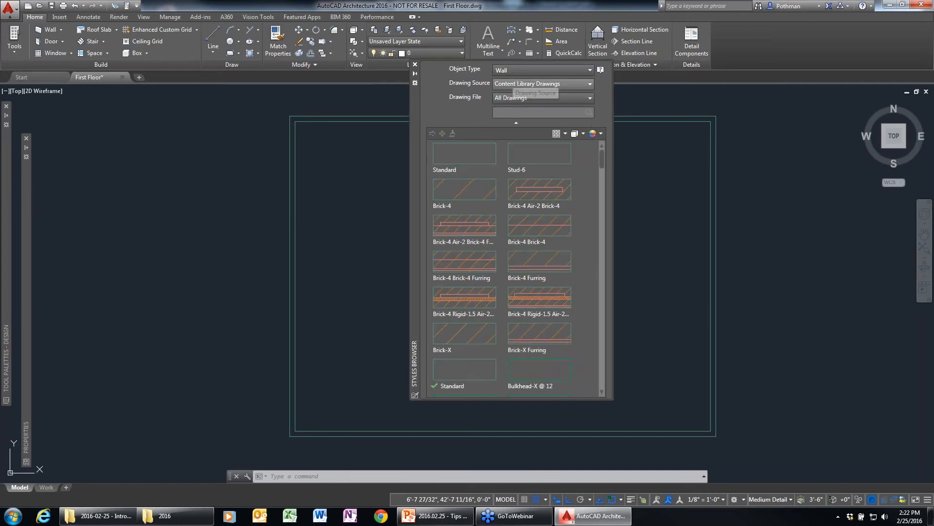
type("siding")
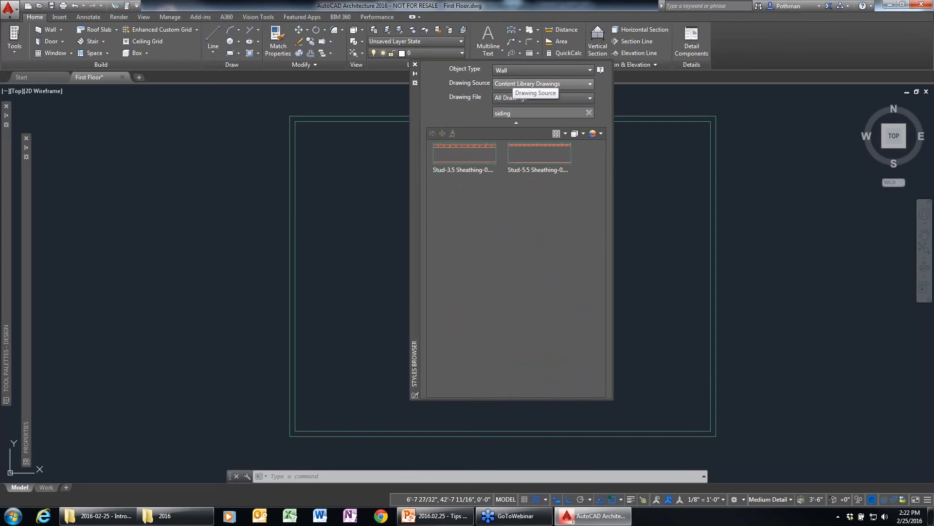
Import the Stud-5.5 Sheathing-0.5 Siding wall style into the drawing without placing a wall, and close the Styles Browser.
double_click(547, 160)
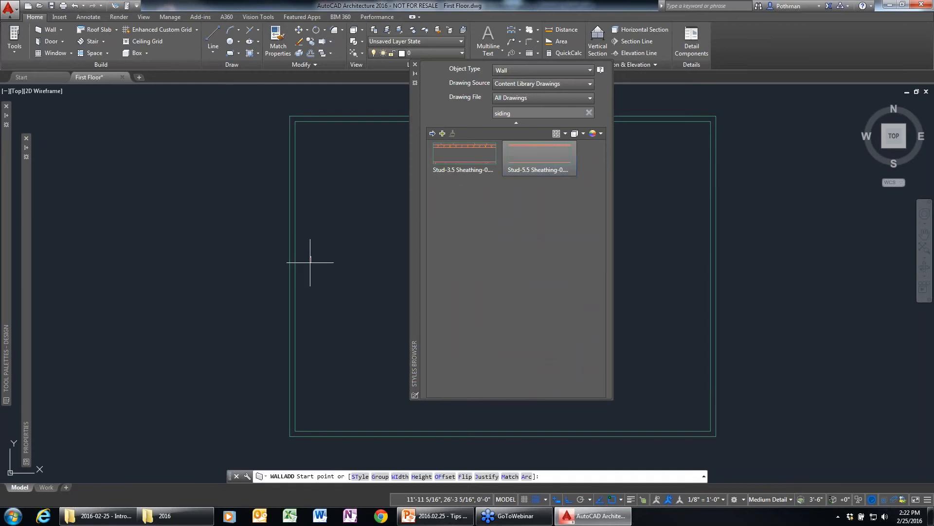
key("Escape")
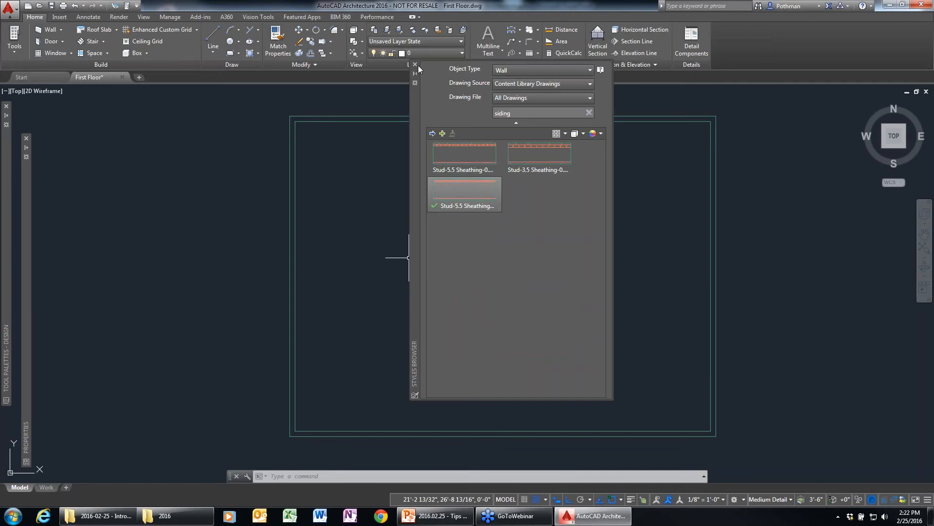
left_click(415, 64)
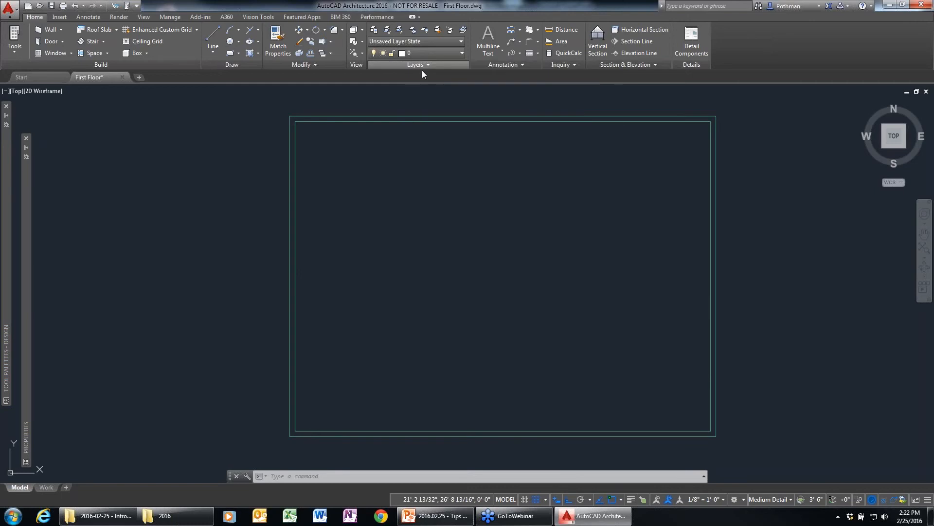
Change the style of all four rectangle walls from Standard to Stud-5.5 Sheathing-0.5 Siding.
left_click(750, 451)
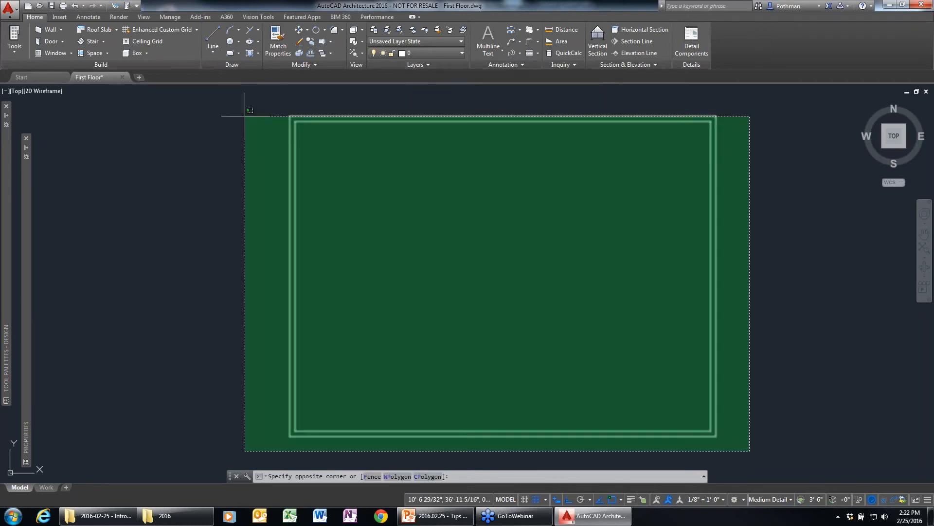
left_click(245, 116)
mouse_move(117, 265)
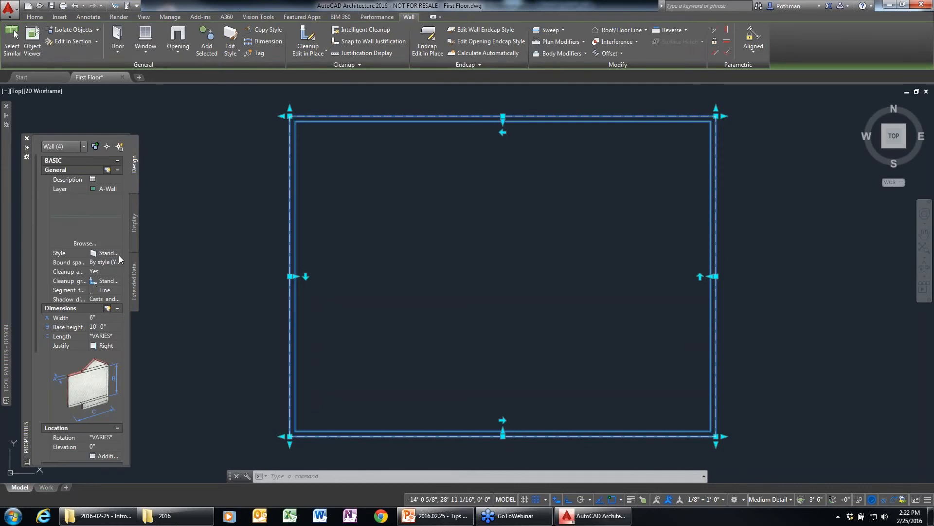
left_click(119, 254)
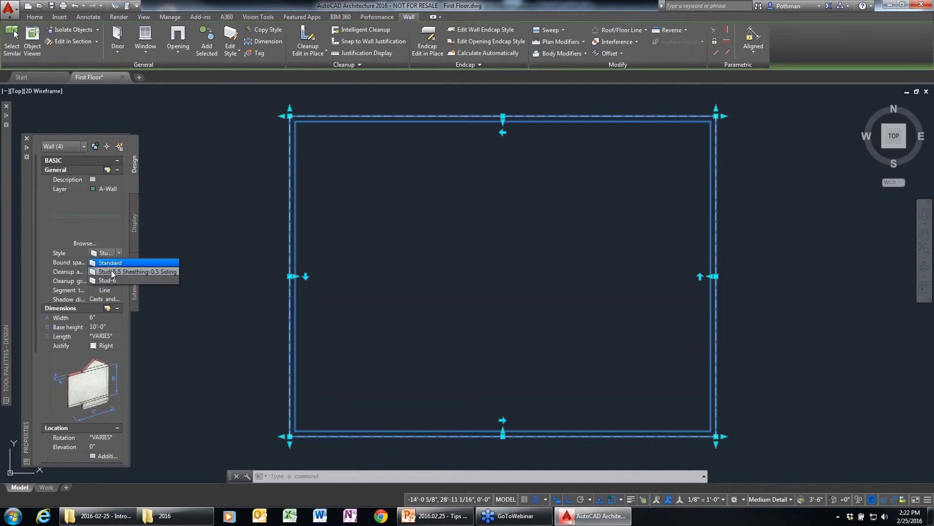
left_click(111, 272)
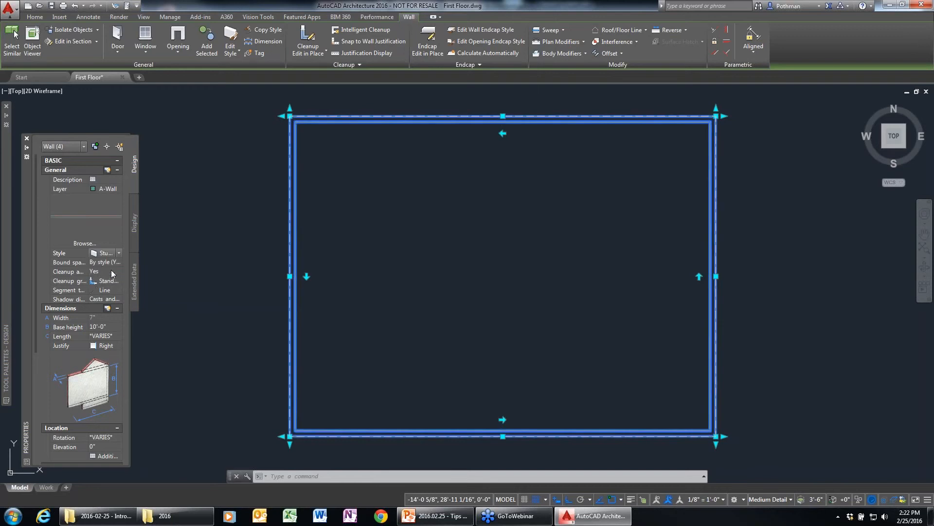
key("Escape")
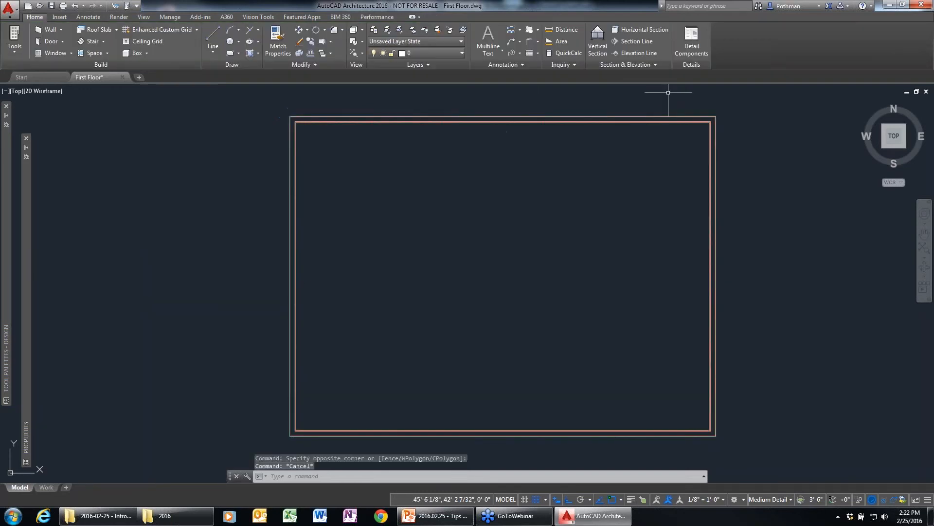
In an SE Isometric view, reverse the direction of each of the four walls so the siding faces outward.
left_click(904, 146)
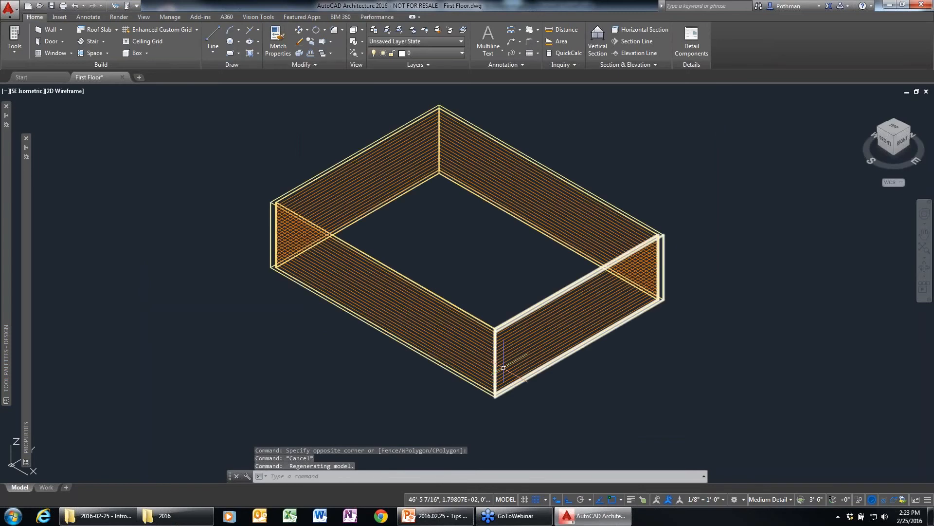
middle_click_drag(503, 368, 569, 412)
left_click(654, 389)
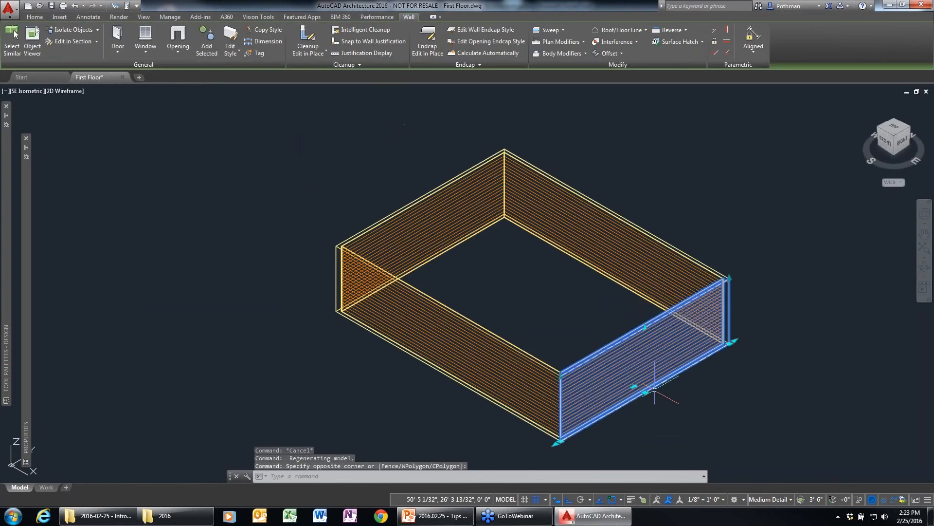
left_click(456, 368)
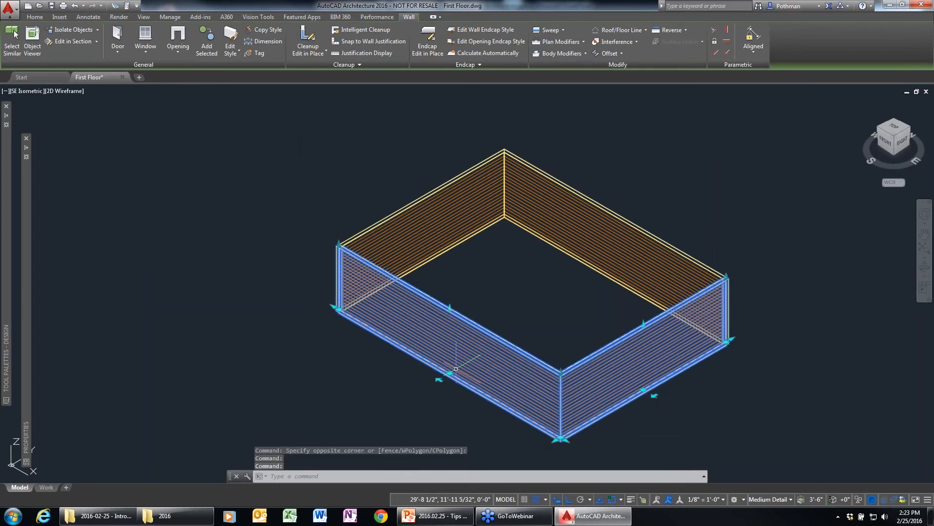
left_click(481, 209)
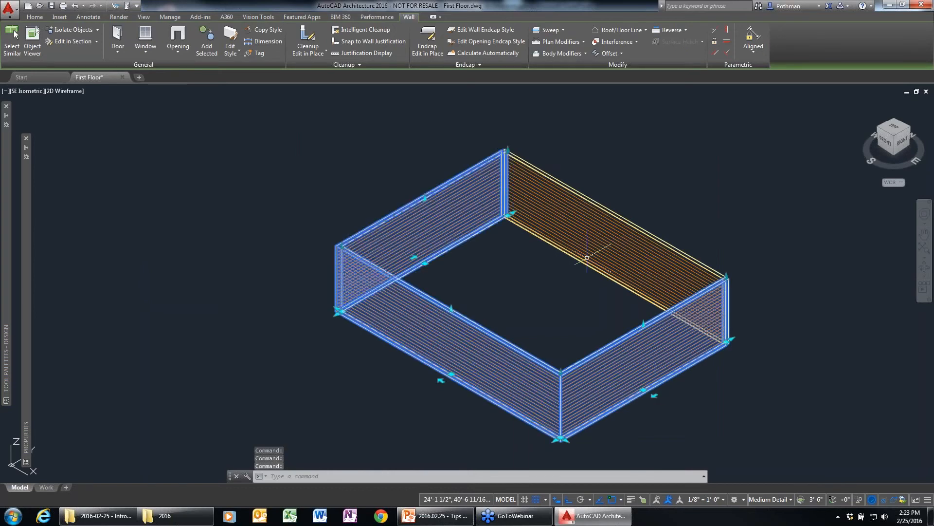
left_click(587, 258)
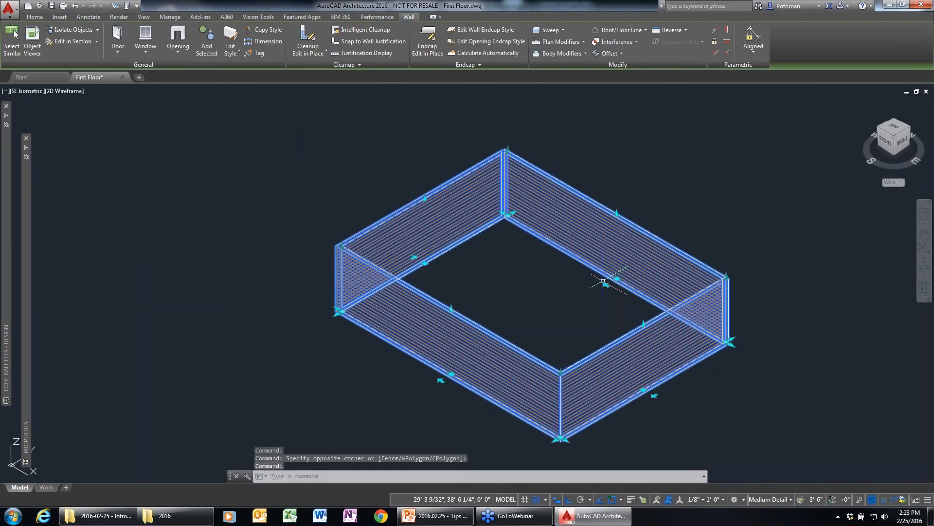
left_click(603, 281)
key("Escape")
Apply the Realistic visual style and examine the siding material on the exterior walls up close.
left_click(71, 91)
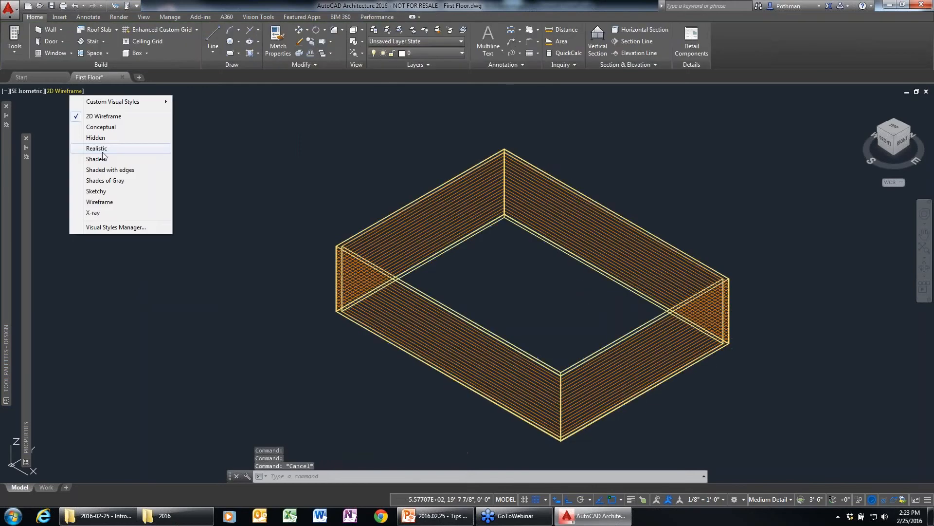
key("Escape")
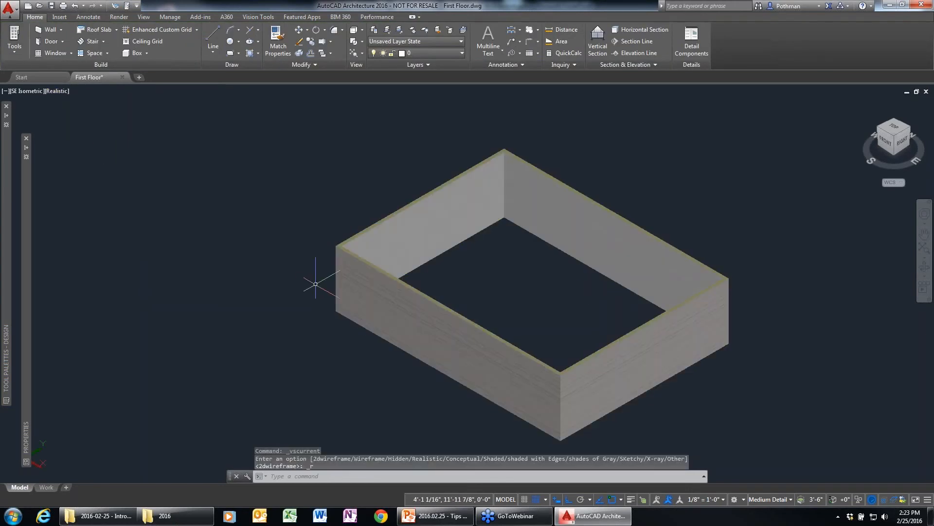
scroll(316, 283, "up", 5)
scroll(344, 296, "up", 4)
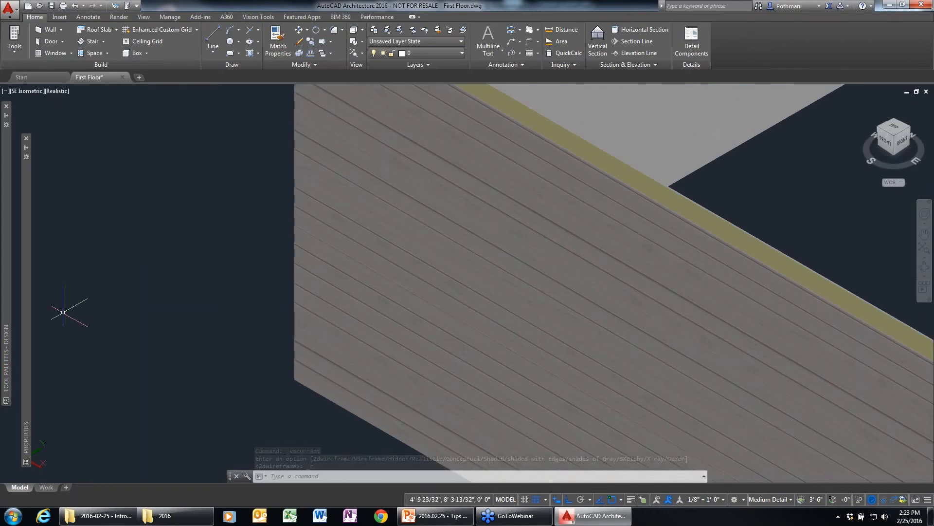
scroll(63, 312, "down", 3)
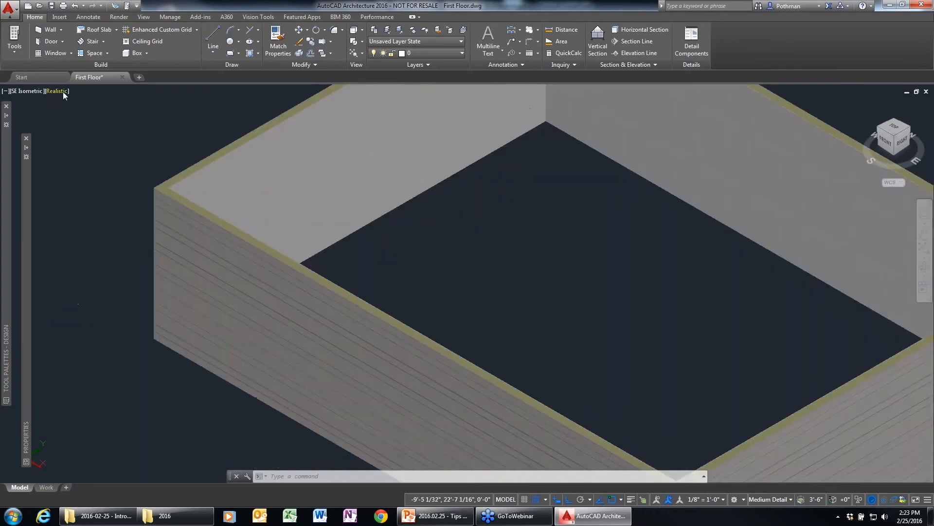
Restore the 2D Wireframe visual style and return to the plan view of the current UCS.
left_click(63, 92)
left_click(95, 115)
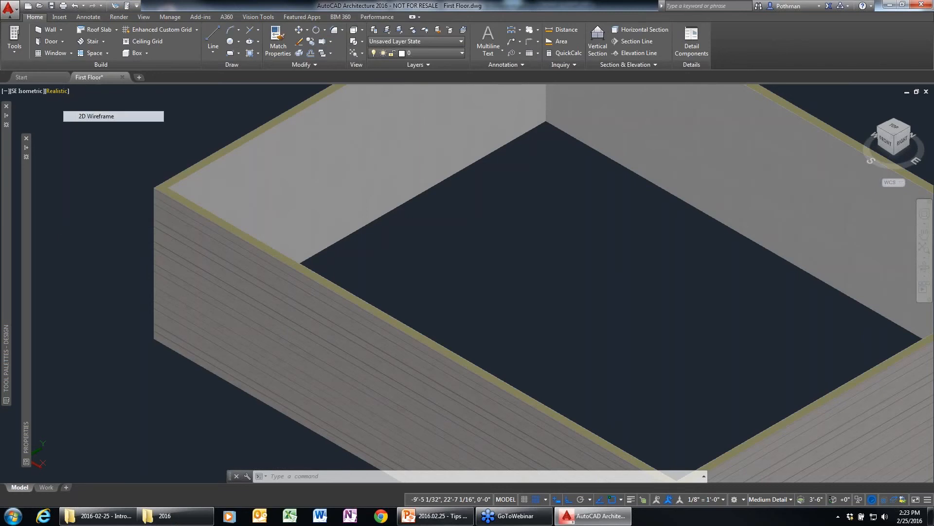
type("plan")
key("Return")
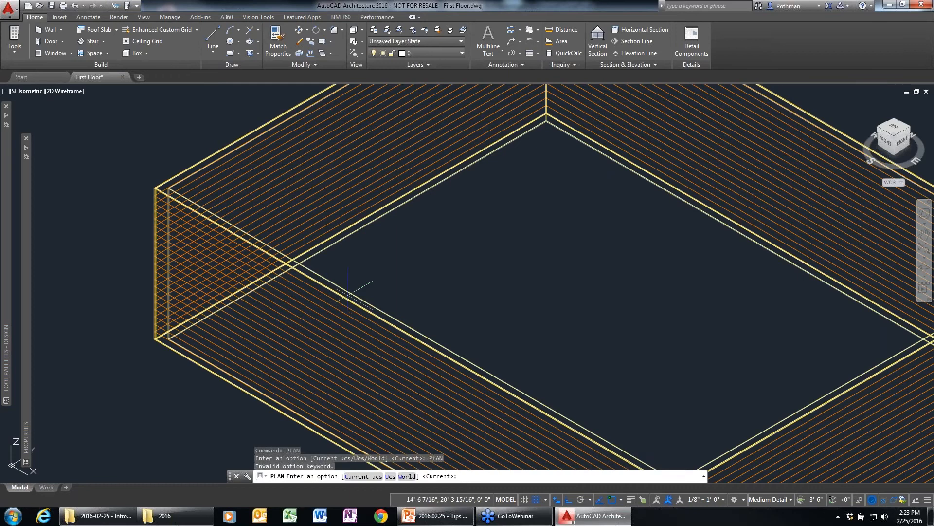
key("Return")
scroll(328, 296, "down", 2)
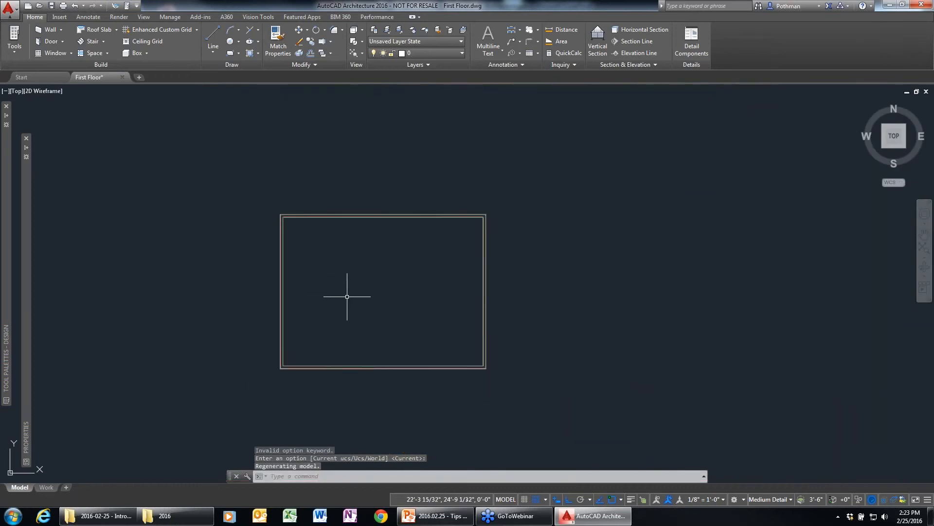
Try lengthening the south wall eastward past the building corner along its own direction, and undo the stretch.
left_click(411, 381)
left_click(389, 359)
scroll(414, 380, "up", 4)
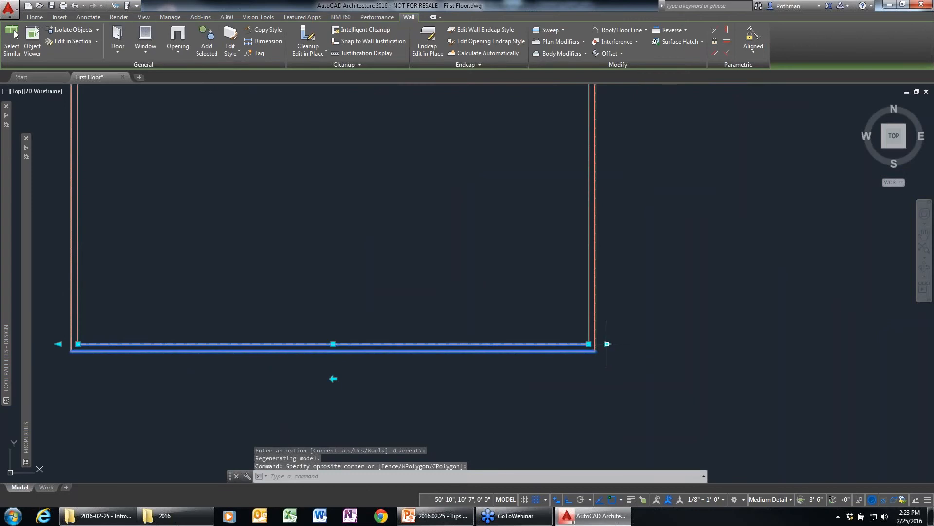
left_click(607, 344)
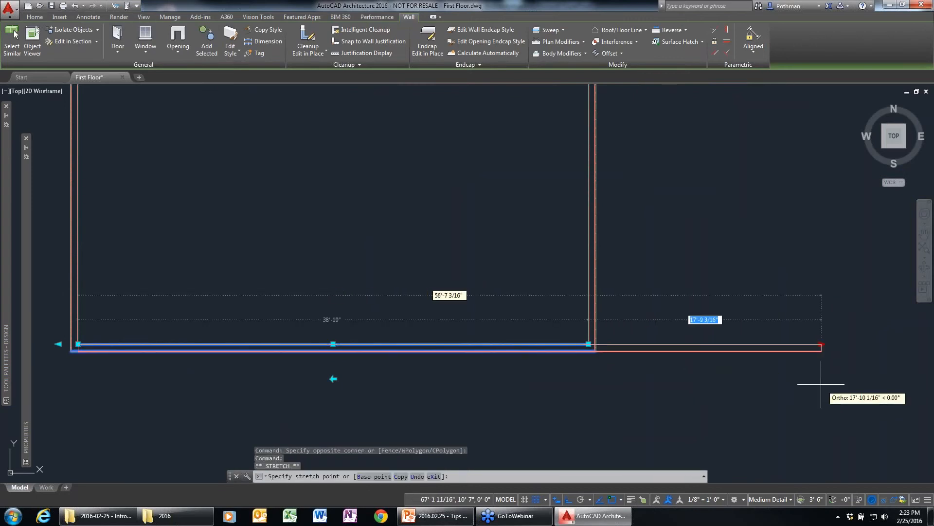
left_click(780, 378)
key("ctrl+z")
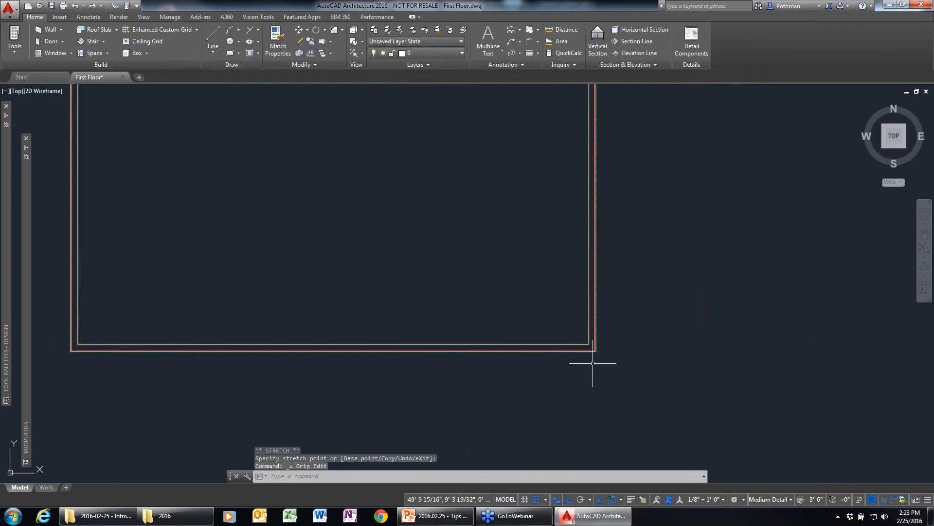
Try stretching the south wall's start point at the southeast corner southward off the wall line, undo it, and deselect the wall.
left_click(592, 348)
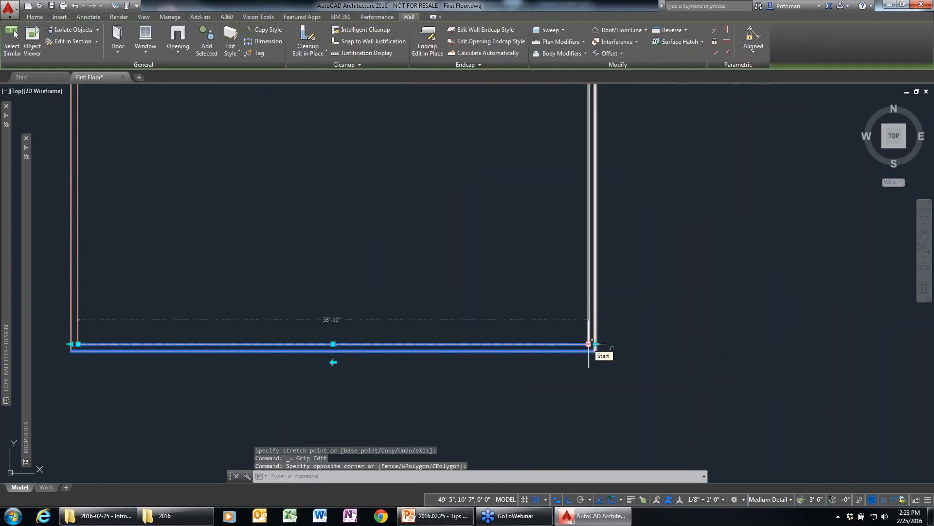
left_click(590, 343)
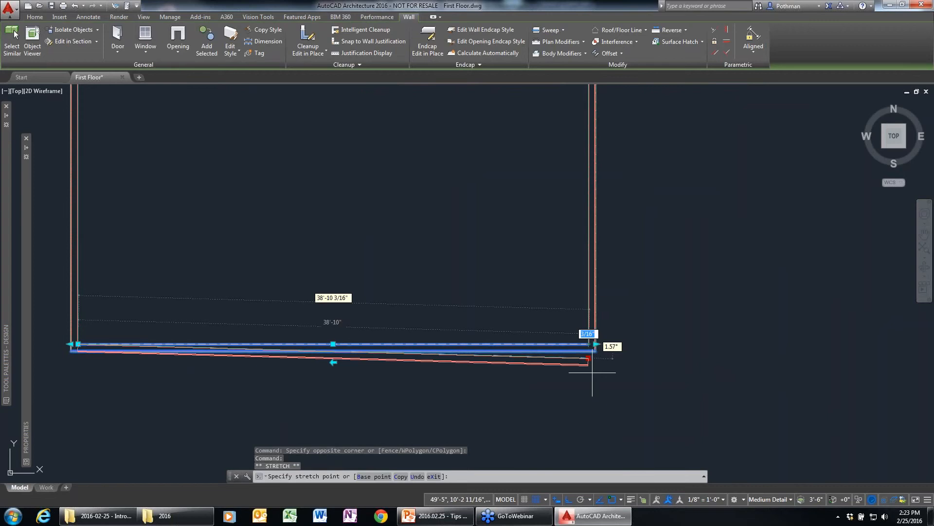
left_click(592, 372)
key("ctrl+z")
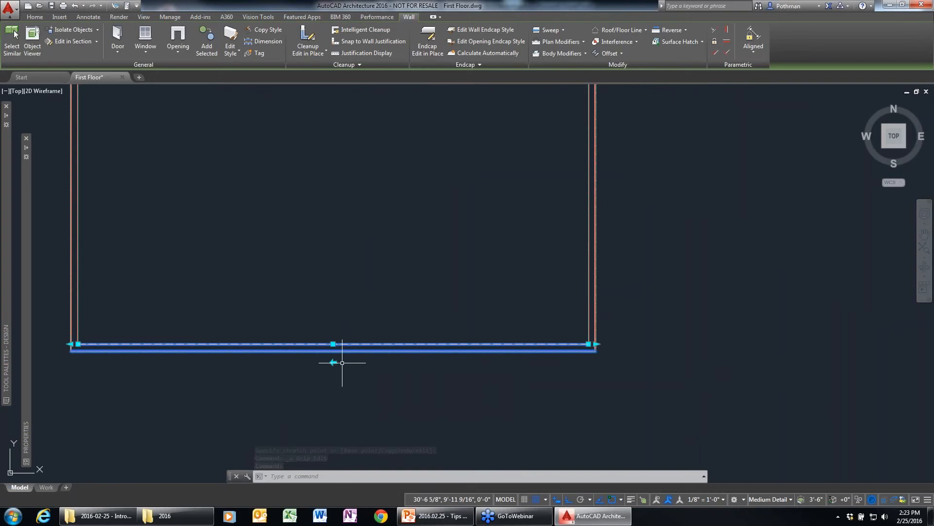
key("Escape")
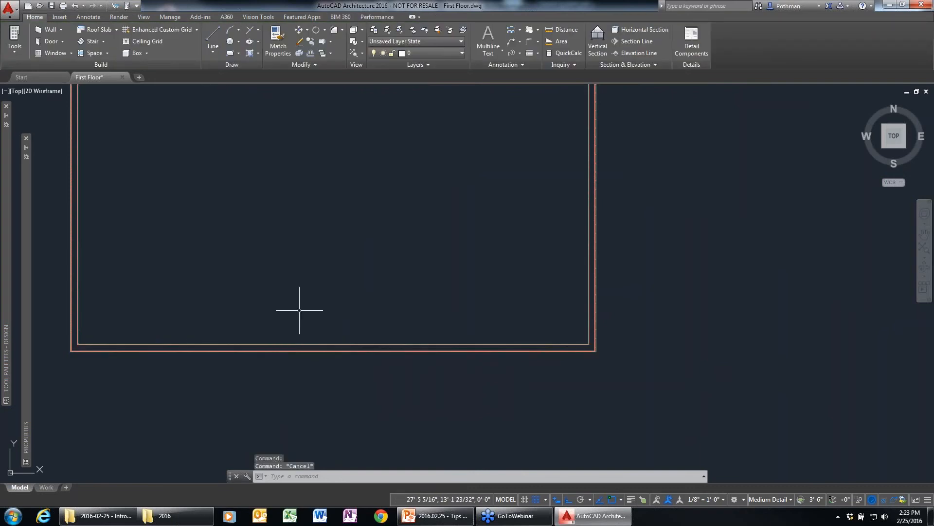
Start adding a Standard-style swing door from the door tools and bring up its properties.
middle_click_drag(299, 310, 356, 345)
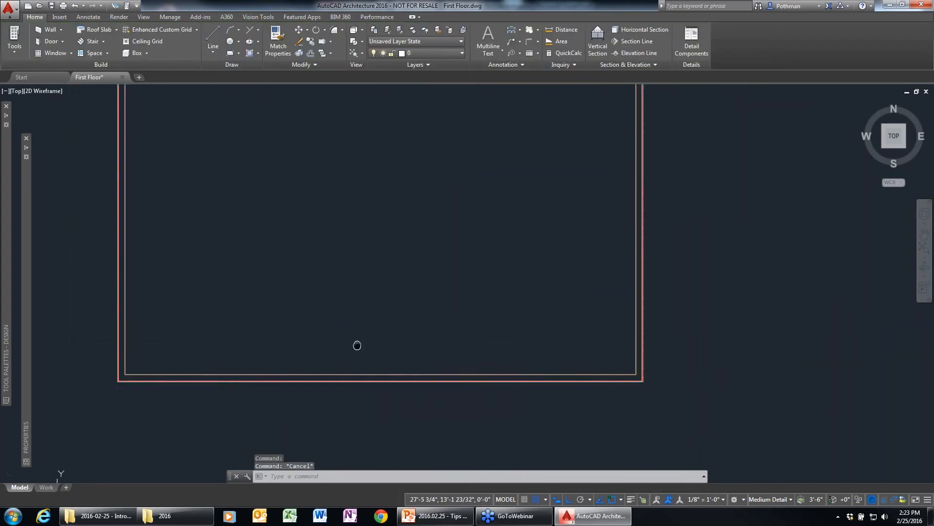
mouse_move(6, 243)
left_click(104, 183)
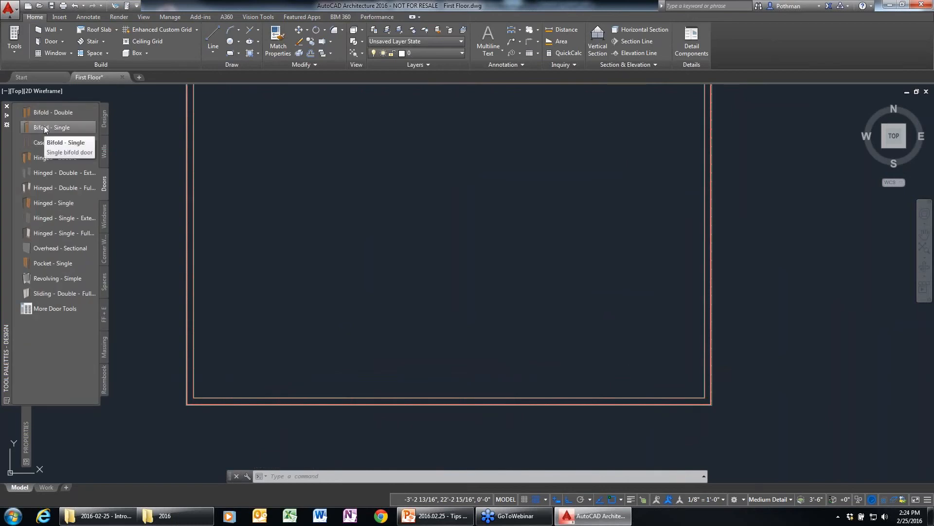
left_click(45, 128)
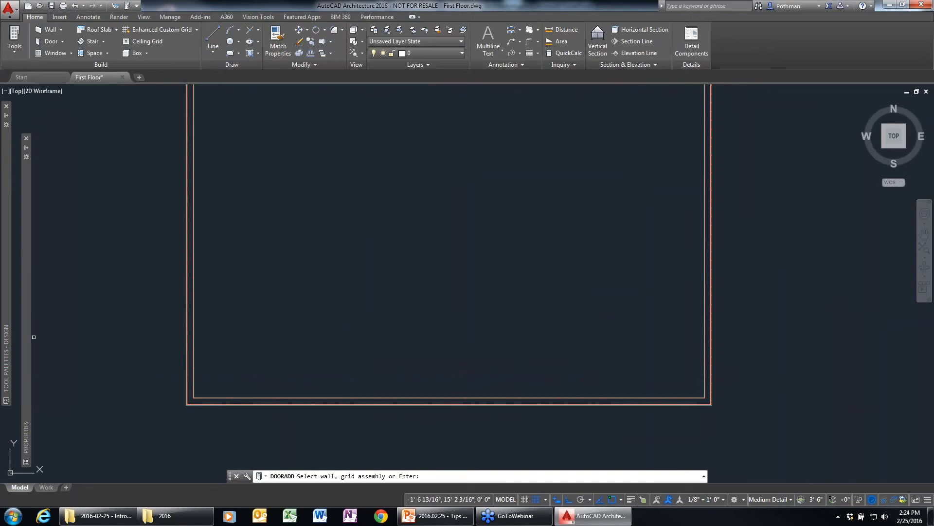
mouse_move(29, 337)
mouse_move(26, 258)
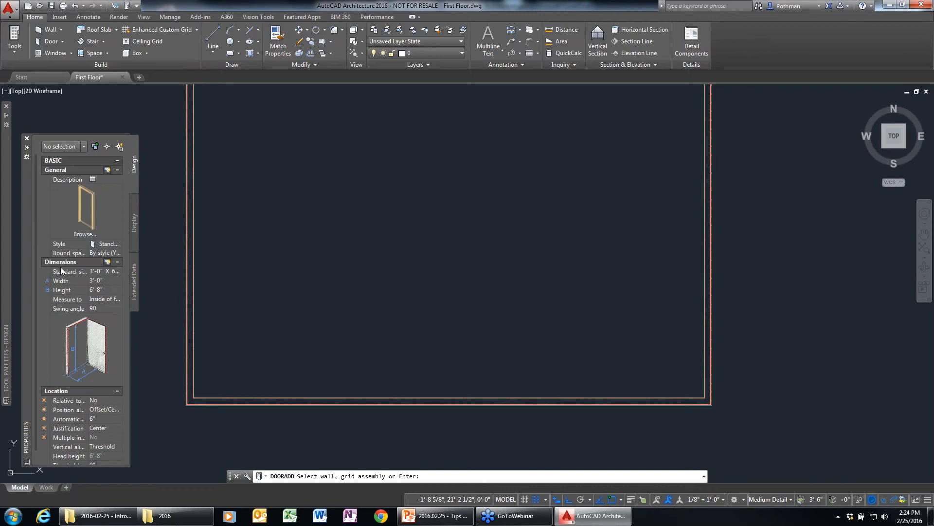
Open the new door's width for editing and widen the properties palette so its settings are readable.
left_click(98, 281)
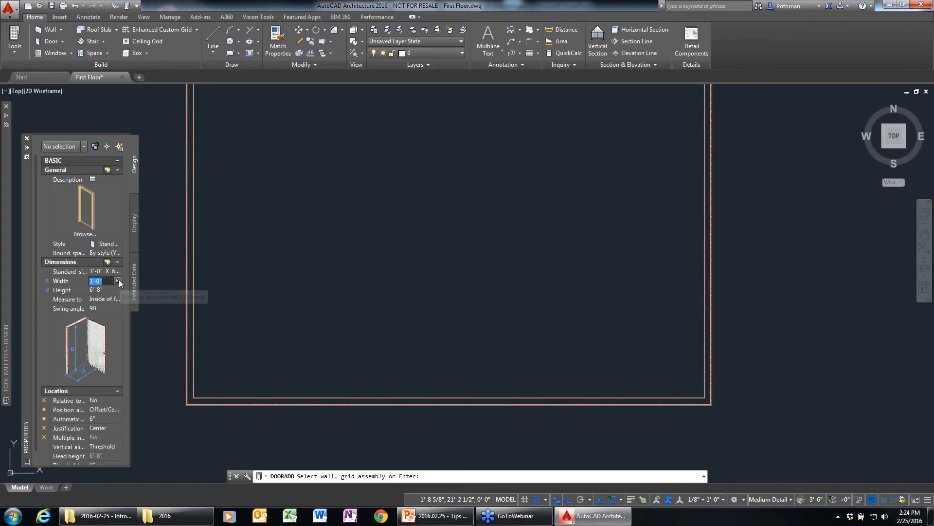
left_click(119, 281)
left_click_drag(111, 281, 90, 281)
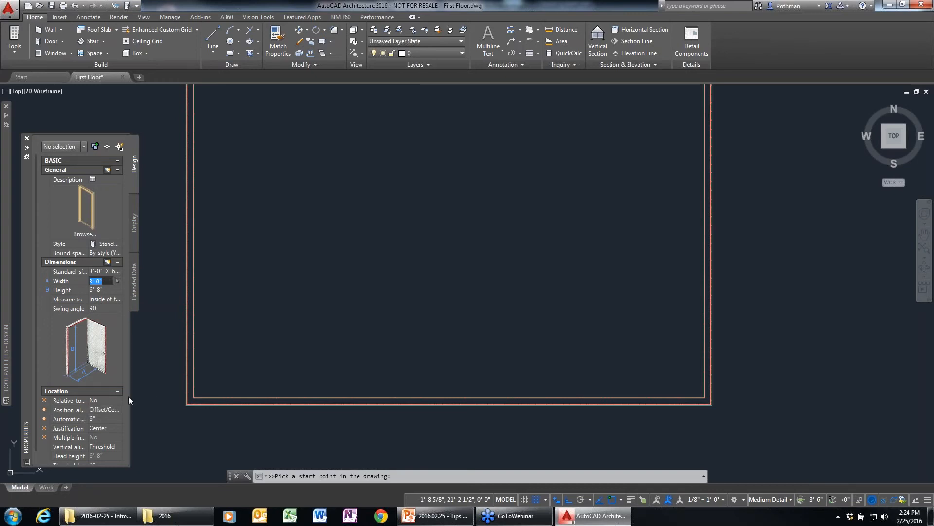
left_click_drag(130, 396, 162, 396)
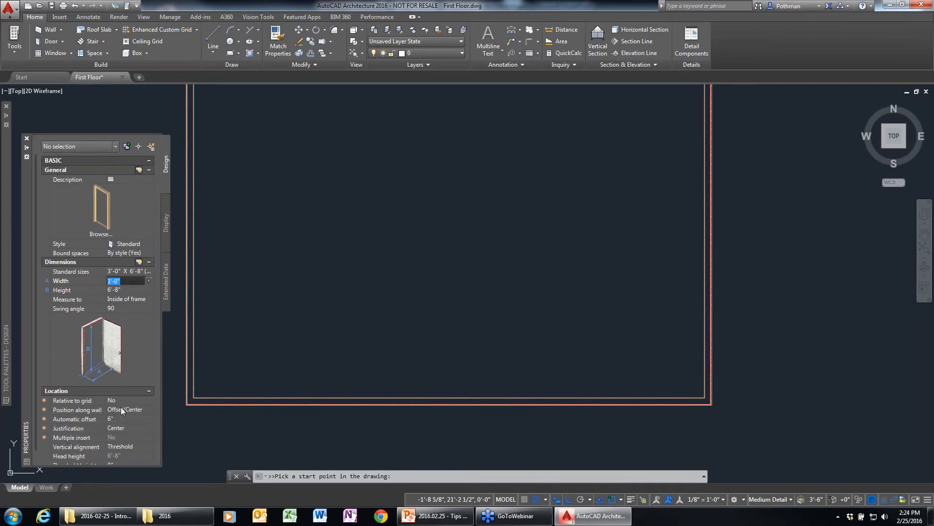
Set the door's position along the wall to Unconstrained and choose the south wall to host it.
left_click(139, 410)
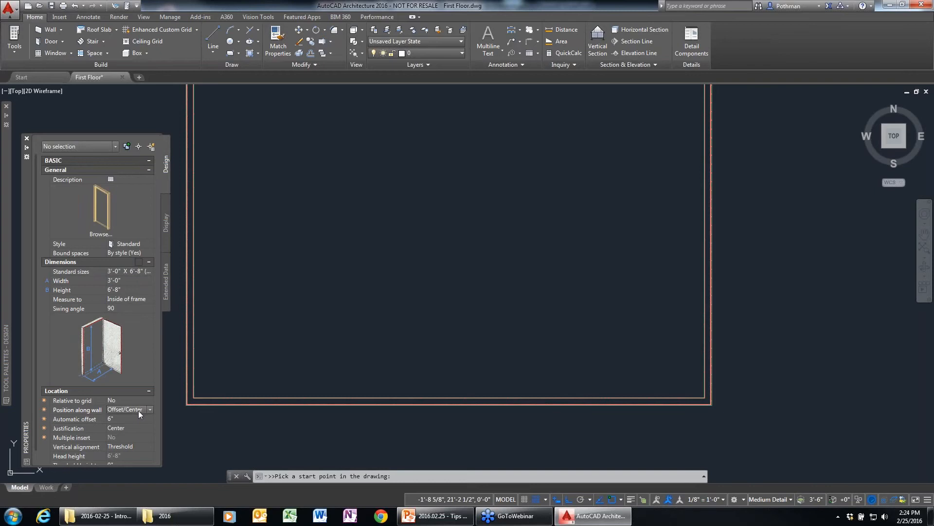
left_click(150, 409)
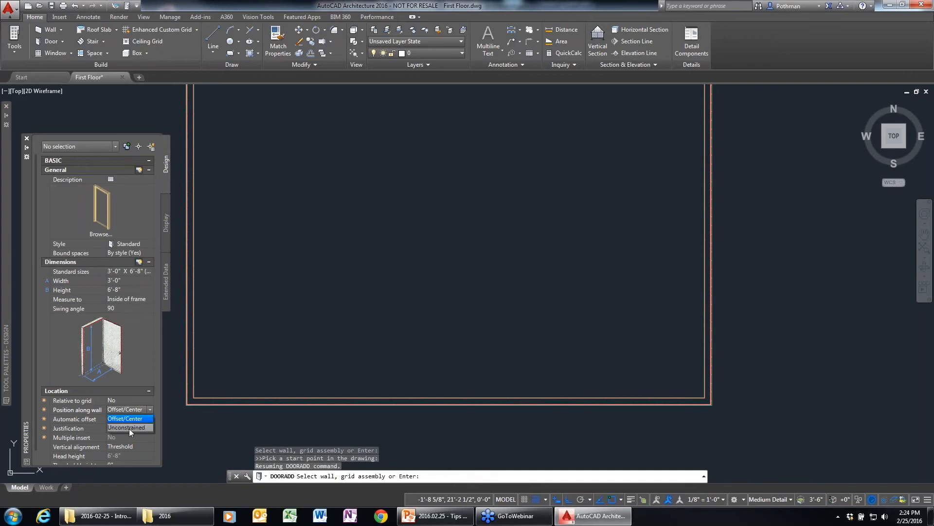
left_click(130, 427)
left_click(293, 397)
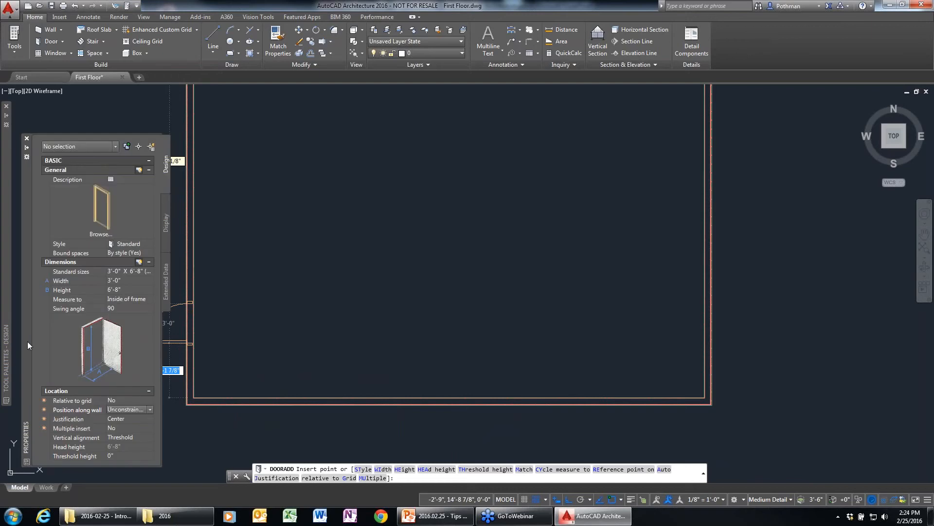
Set the door's position along the wall to Offset/Center.
left_click(150, 410)
left_click(131, 418)
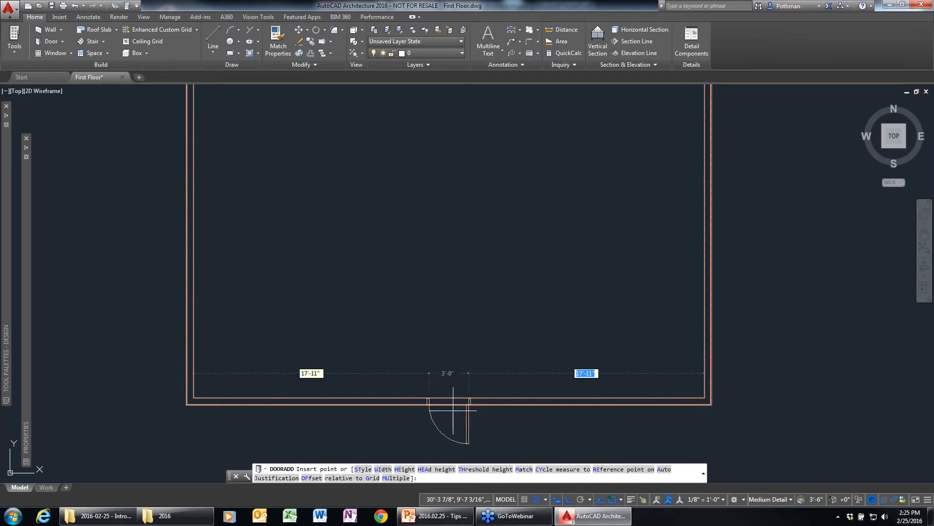
Place the 3'-0" door at the midpoint of the south wall, swinging into the building, and finish adding doors.
left_click(425, 354)
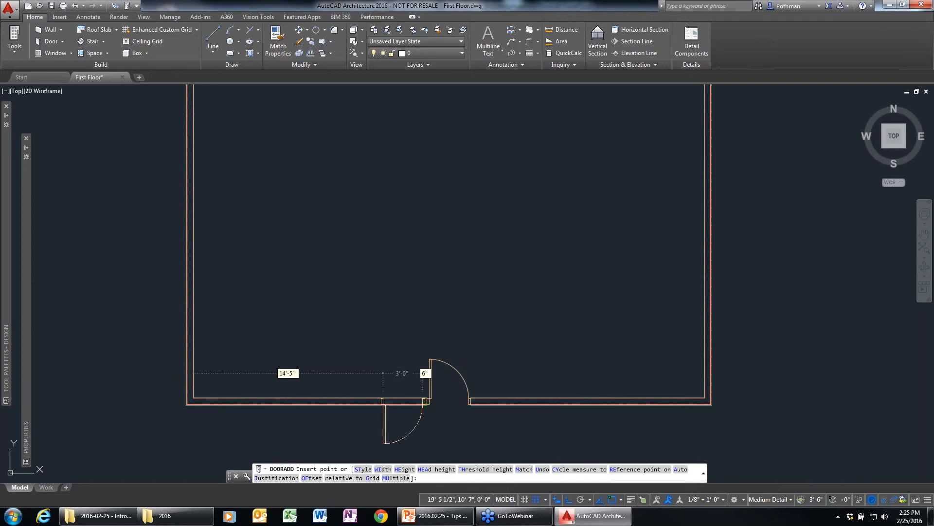
key("Escape")
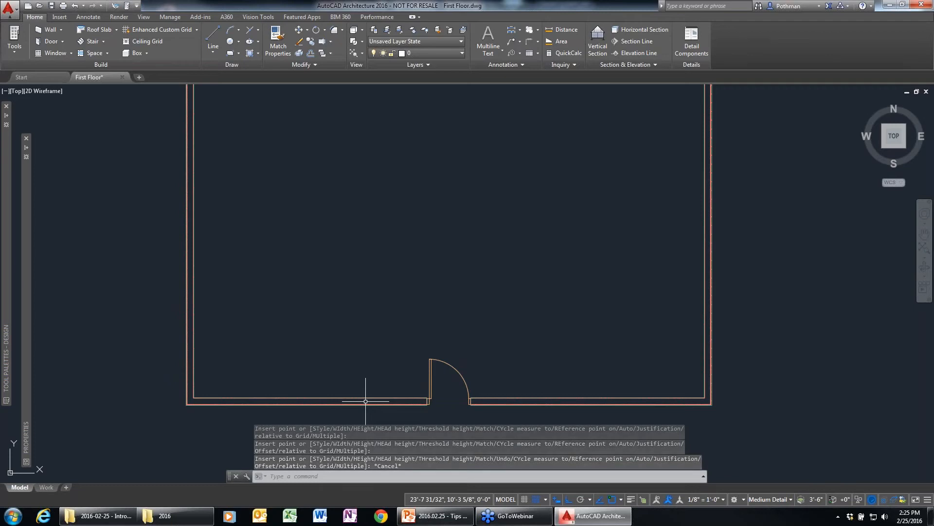
key("Escape")
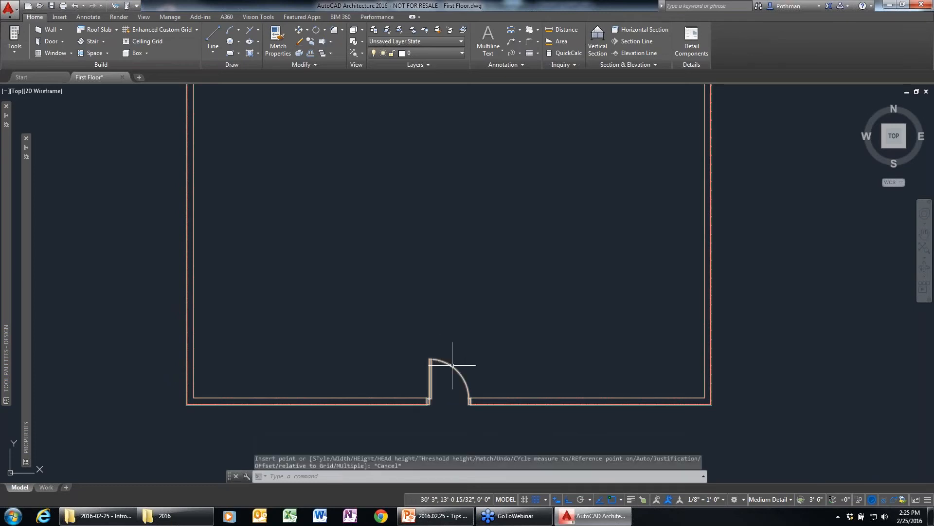
Flip the door's hinge side and swing direction, and return it to west-hinged and inward-opening.
left_click(455, 369)
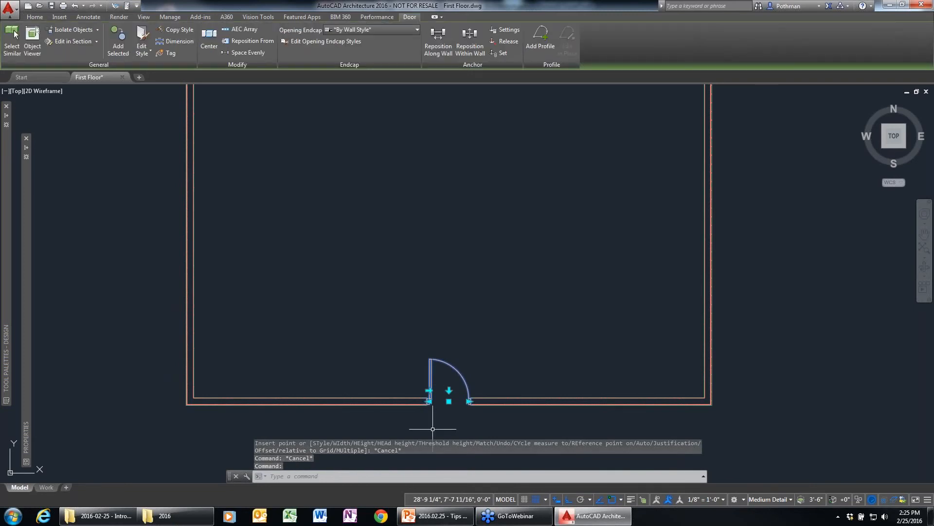
left_click(429, 389)
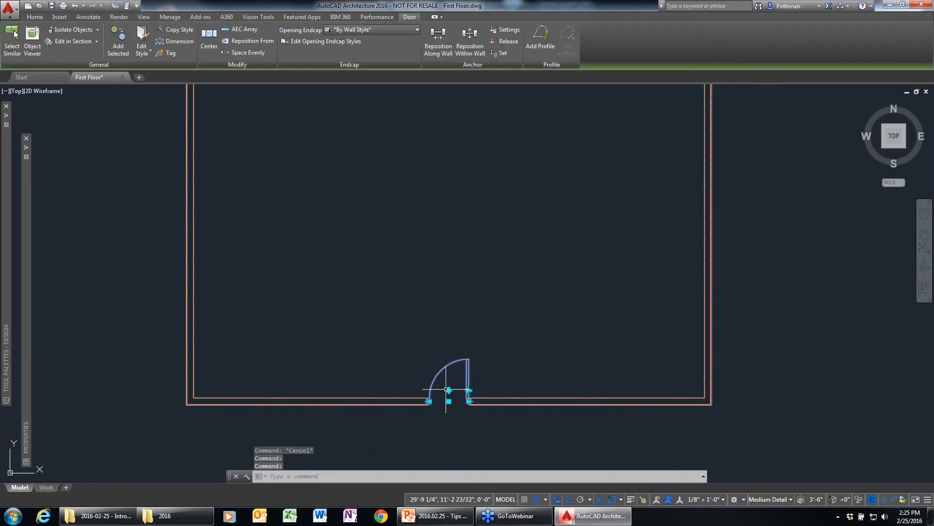
left_click(469, 390)
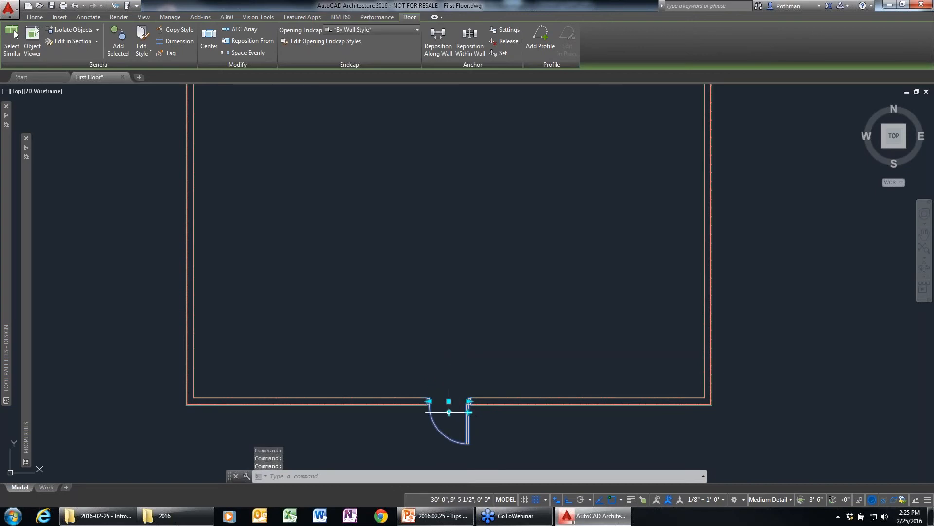
left_click(449, 412)
left_click(469, 390)
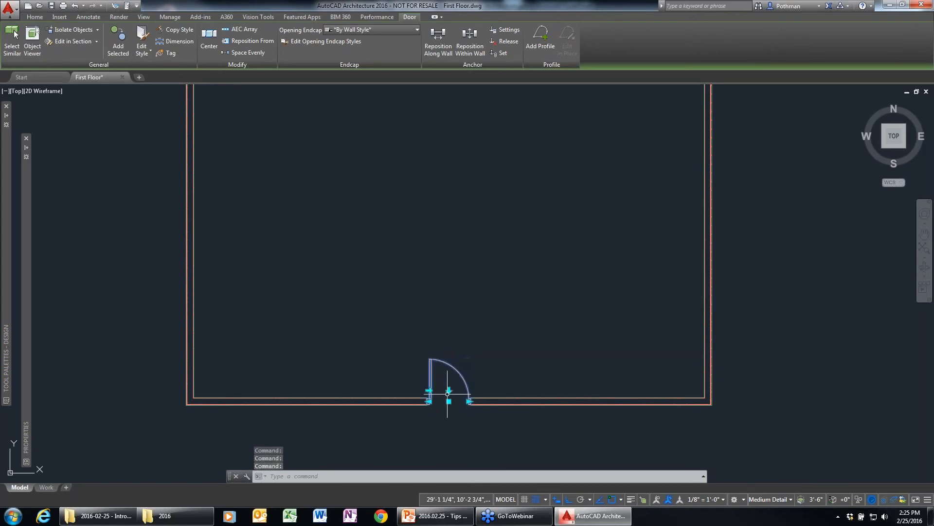
key("Escape")
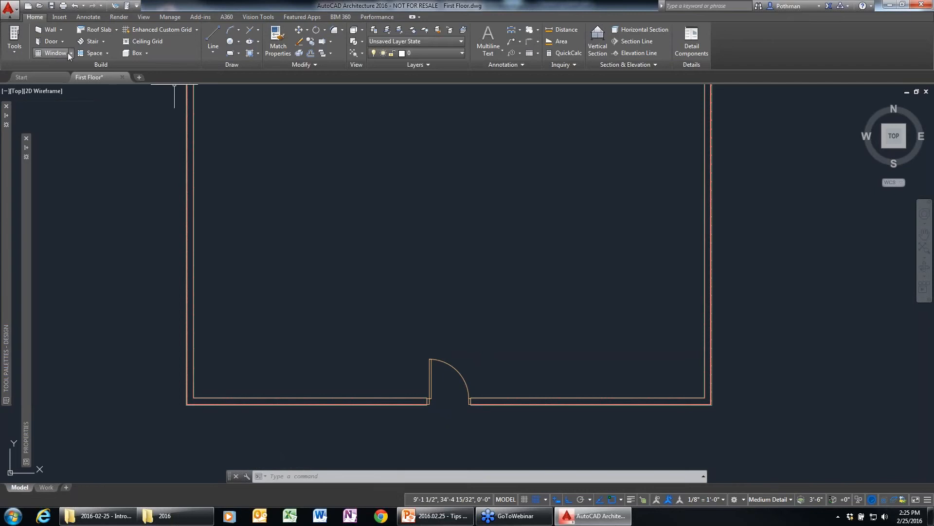
Start adding a window and set its style to Double Hung.
left_click(54, 55)
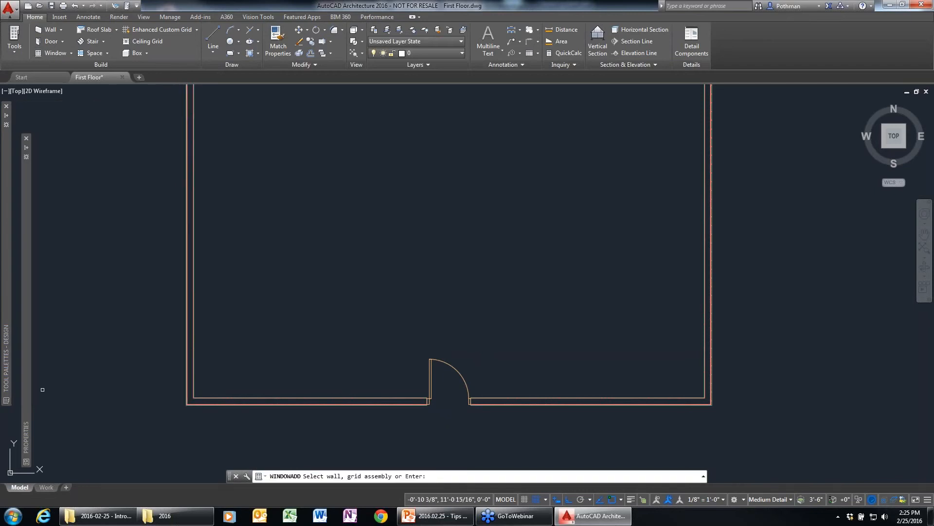
mouse_move(27, 381)
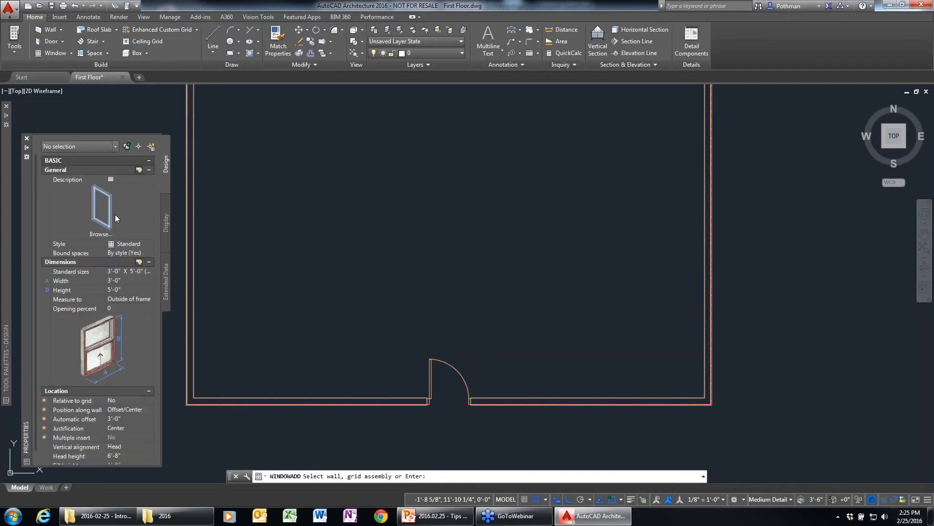
left_click(142, 244)
left_click(145, 247)
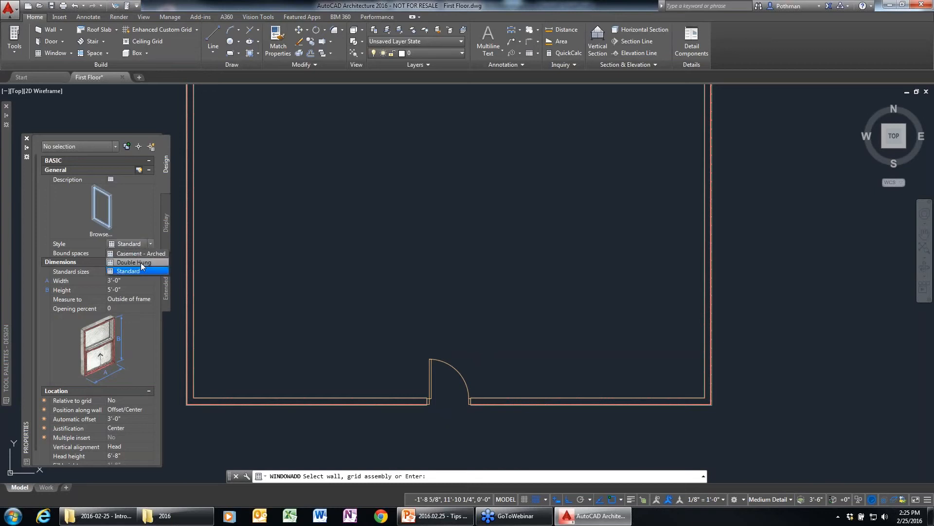
left_click(141, 262)
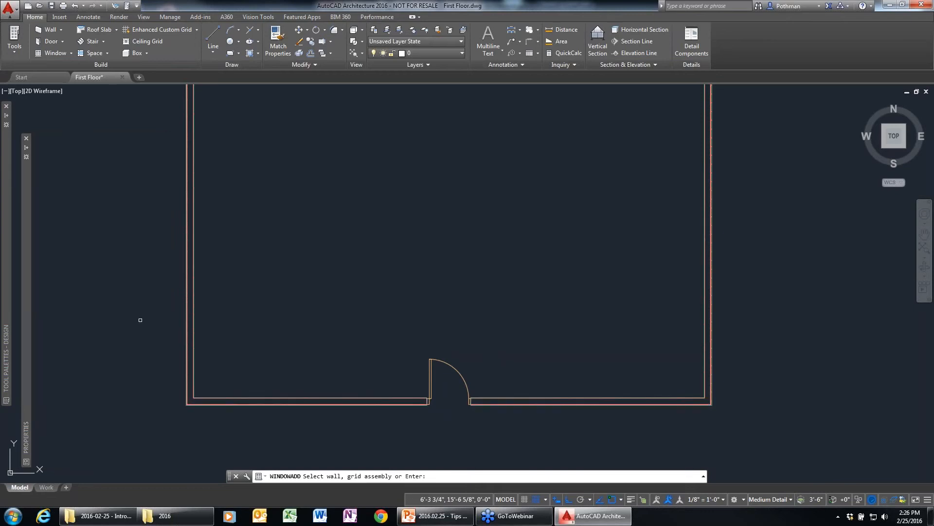
Place four Double Hung windows in the south wall, two on each side of the door, offset 3'-0" from the corners and door opening.
mouse_move(25, 265)
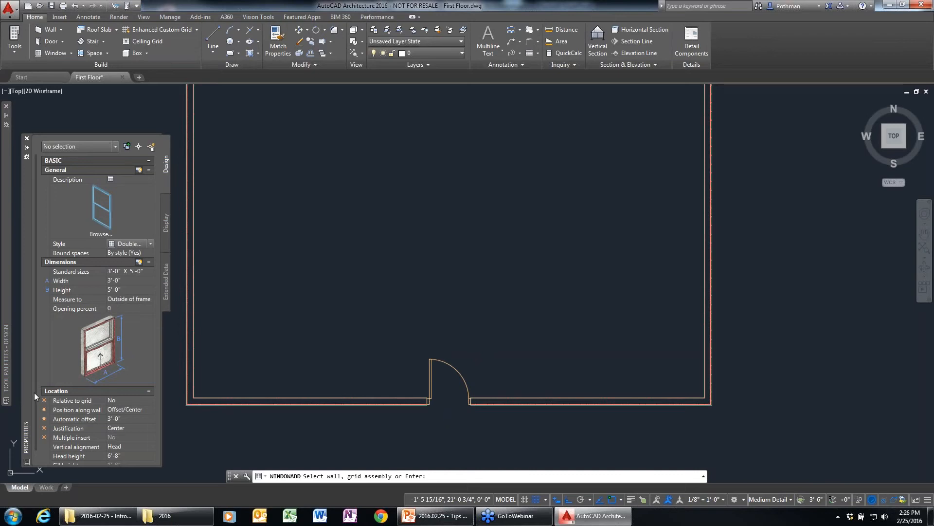
left_click_drag(34, 392, 33, 409)
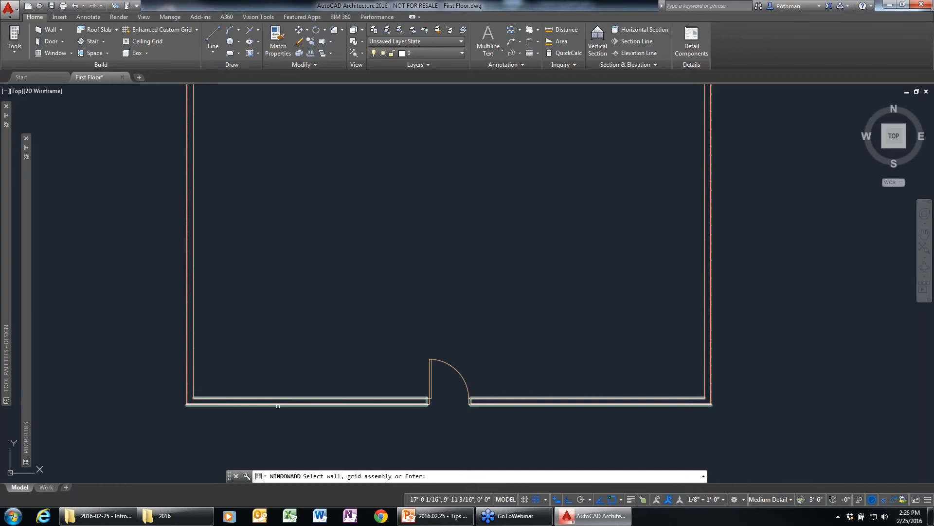
left_click(278, 406)
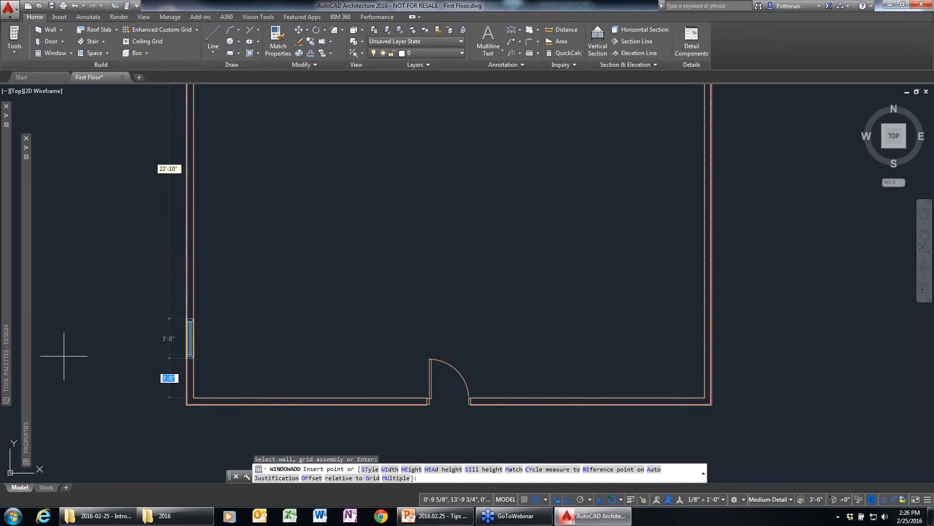
mouse_move(112, 410)
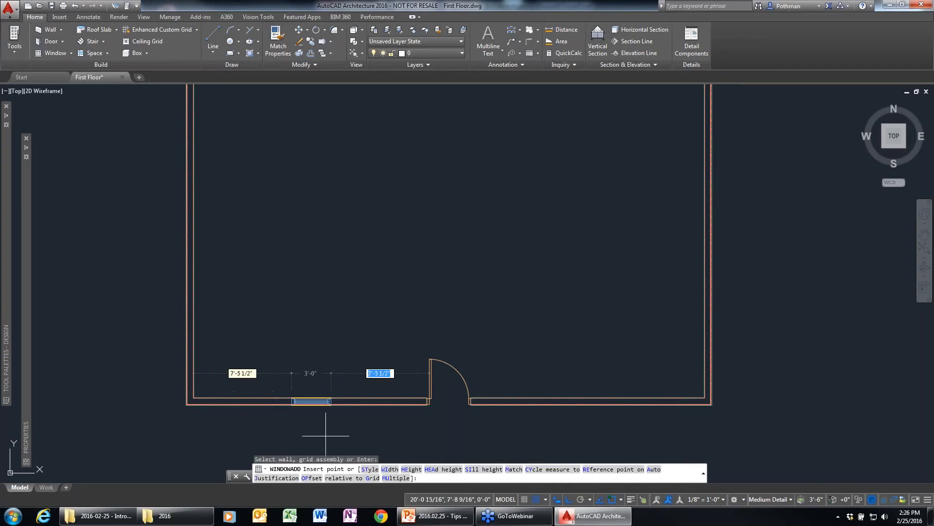
left_click(225, 420)
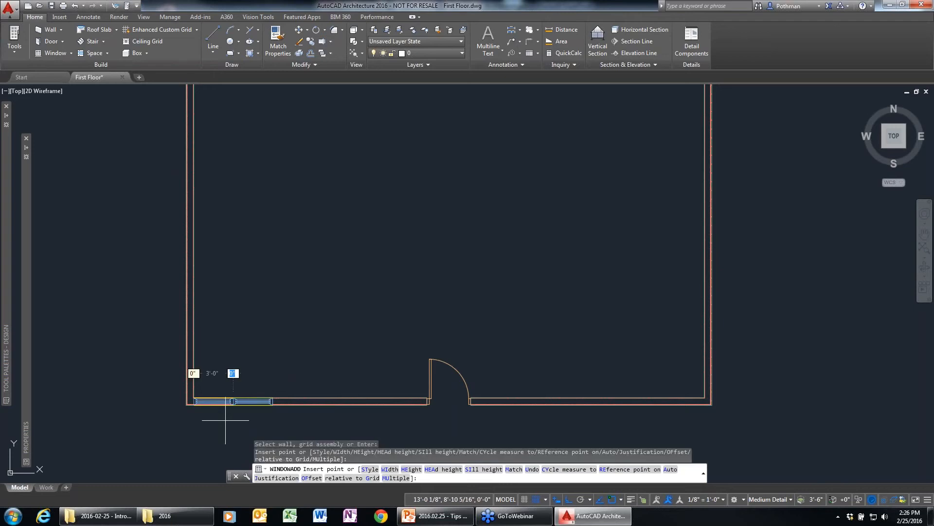
left_click(389, 433)
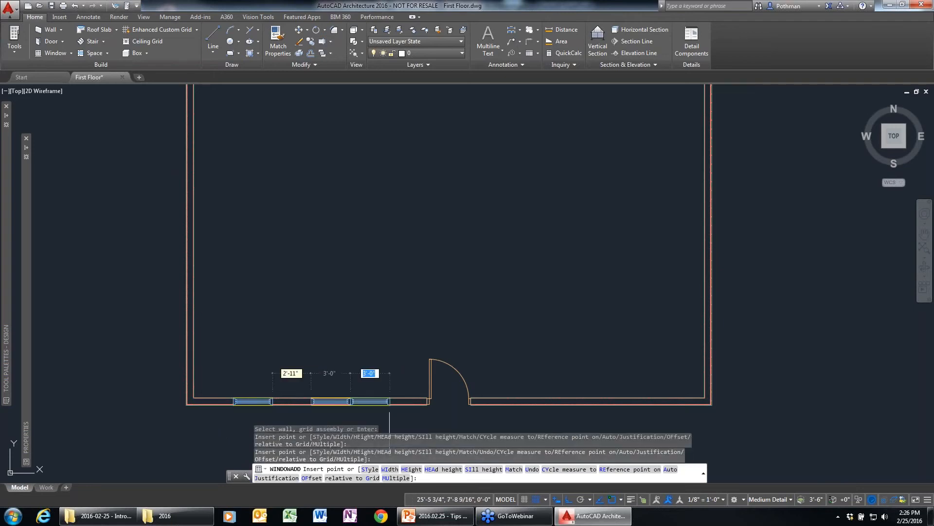
left_click(525, 409)
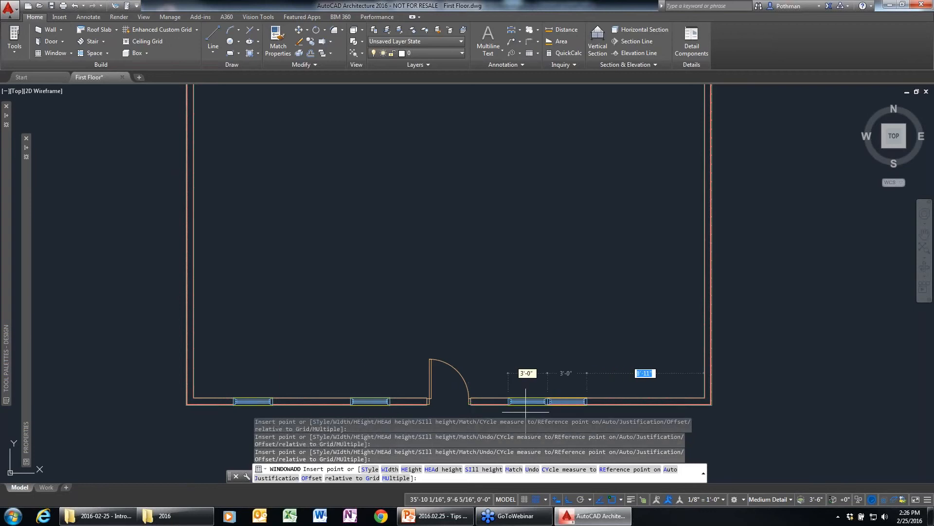
left_click(644, 409)
key("Escape")
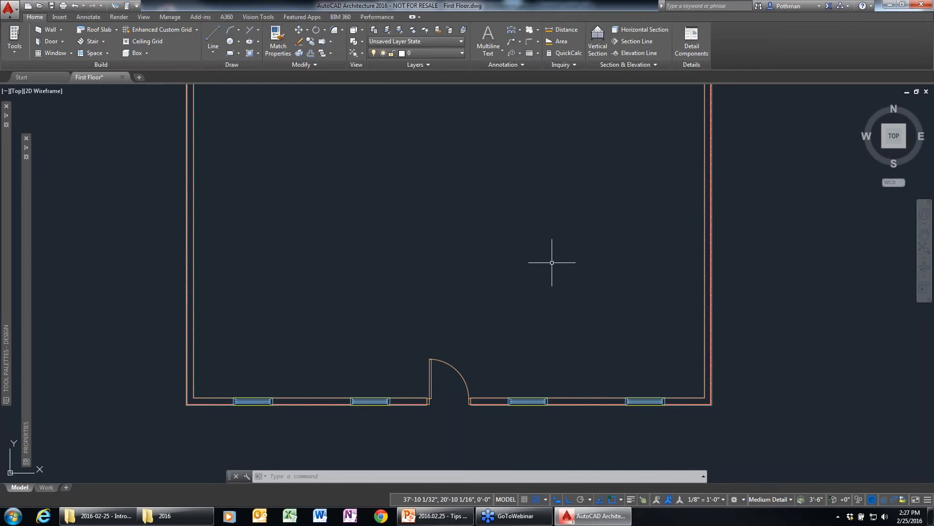
Start adding another window based on the westernmost window of the south wall using Add Selected.
scroll(504, 315, "down", 4)
scroll(388, 367, "up", 5)
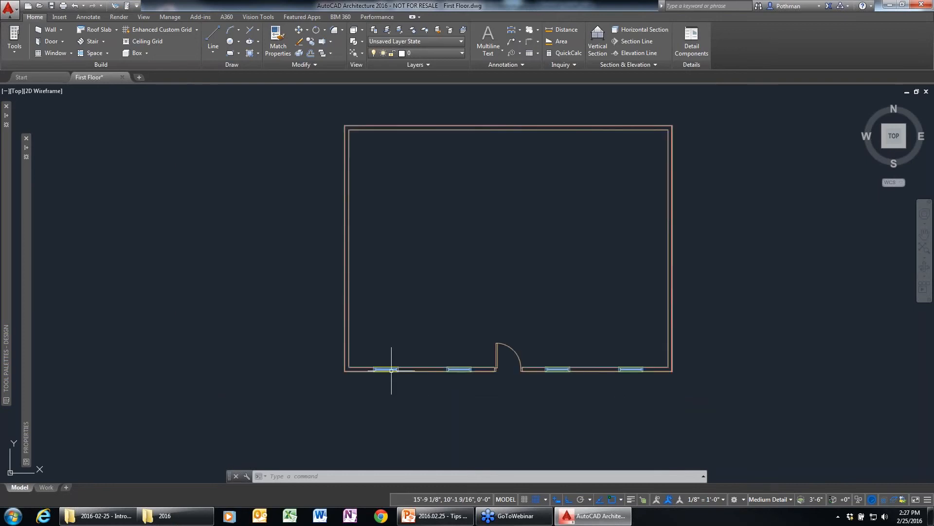
left_click(385, 368)
right_click(408, 310)
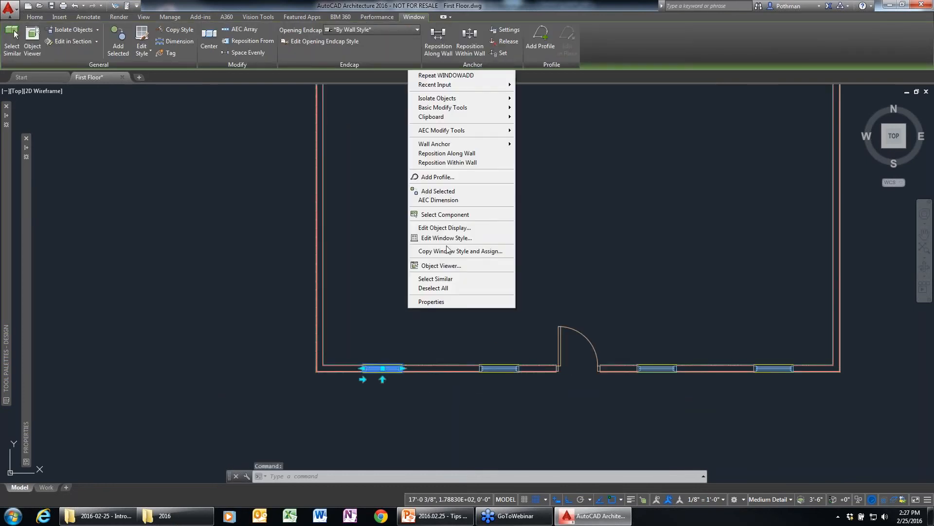
left_click(443, 191)
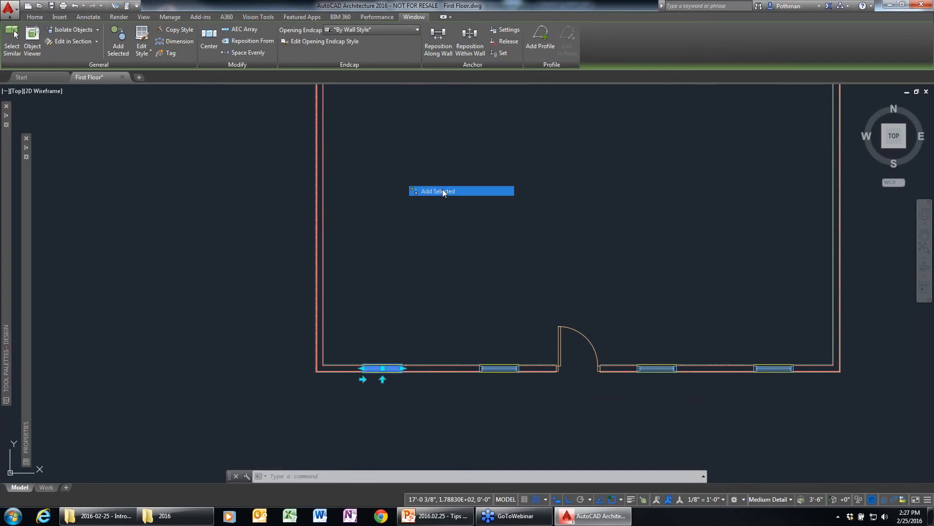
middle_click_drag(486, 212, 400, 254)
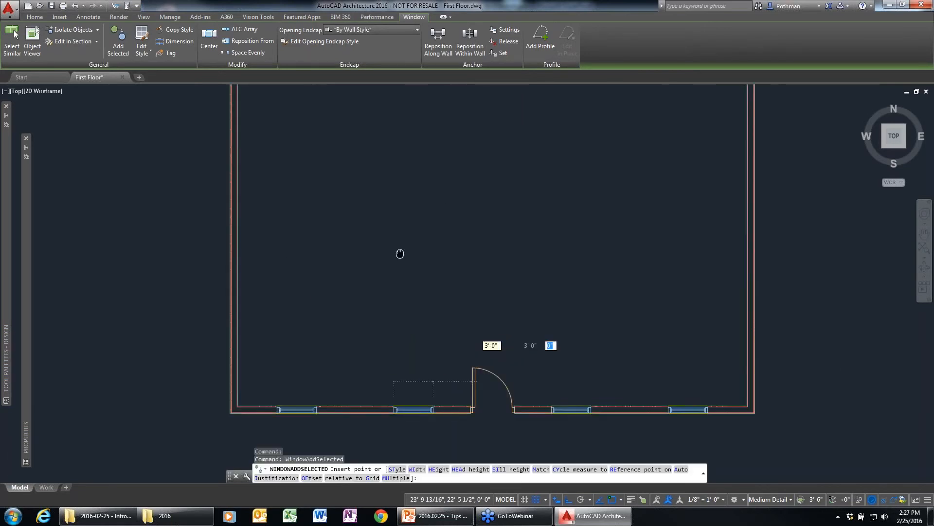
scroll(400, 254, "down", 3)
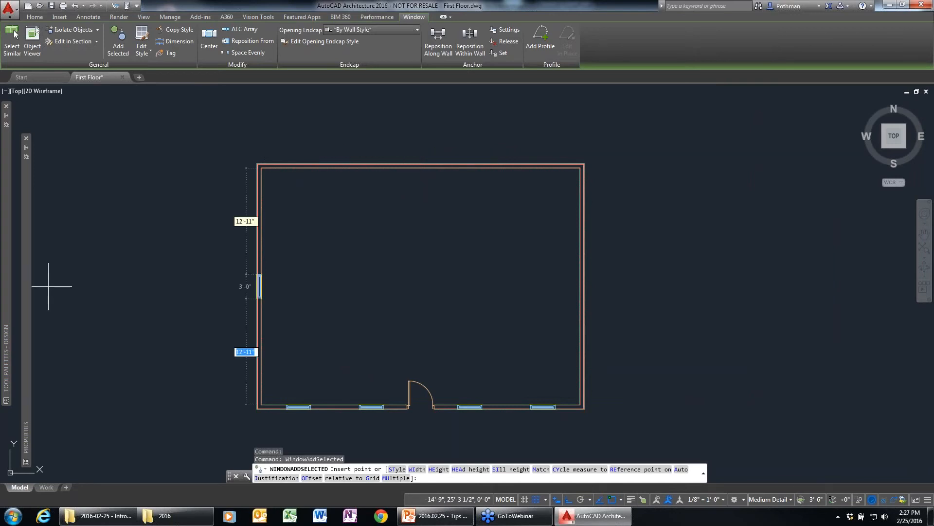
Set the new window's height to 3'-0" and place it at the midpoint of the north wall.
mouse_move(26, 287)
left_click(148, 289)
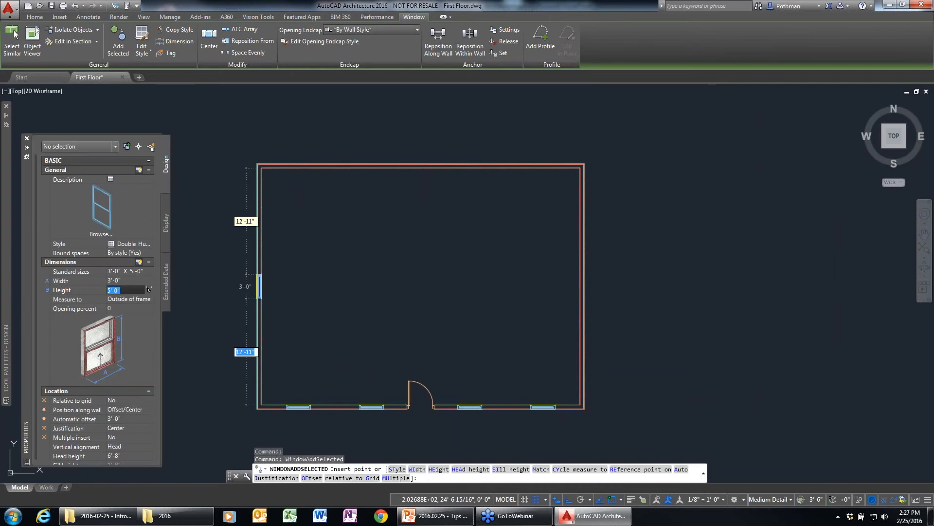
left_click(149, 290)
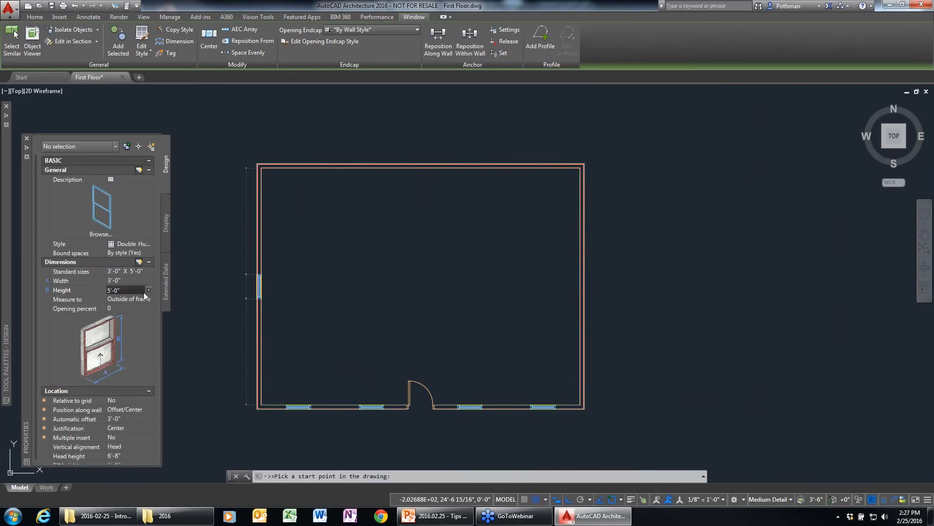
double_click(116, 290)
type("3'")
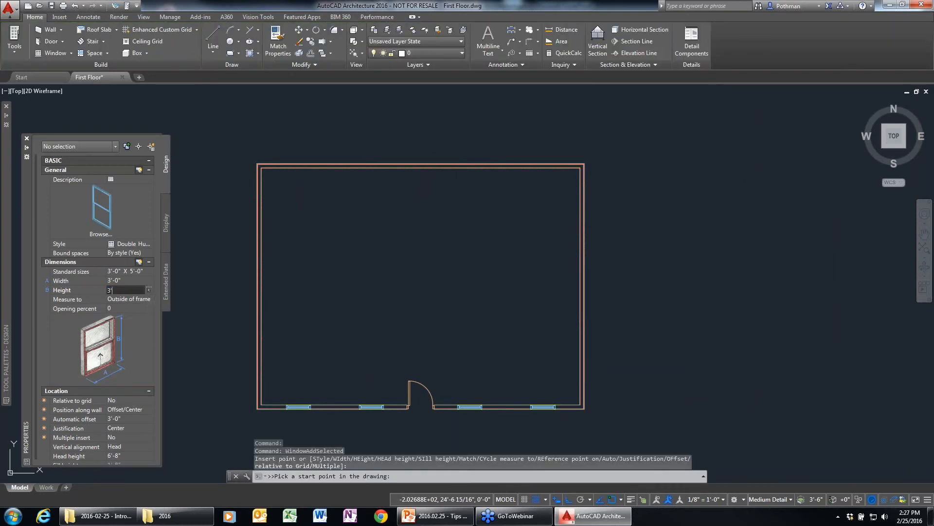
key("Return")
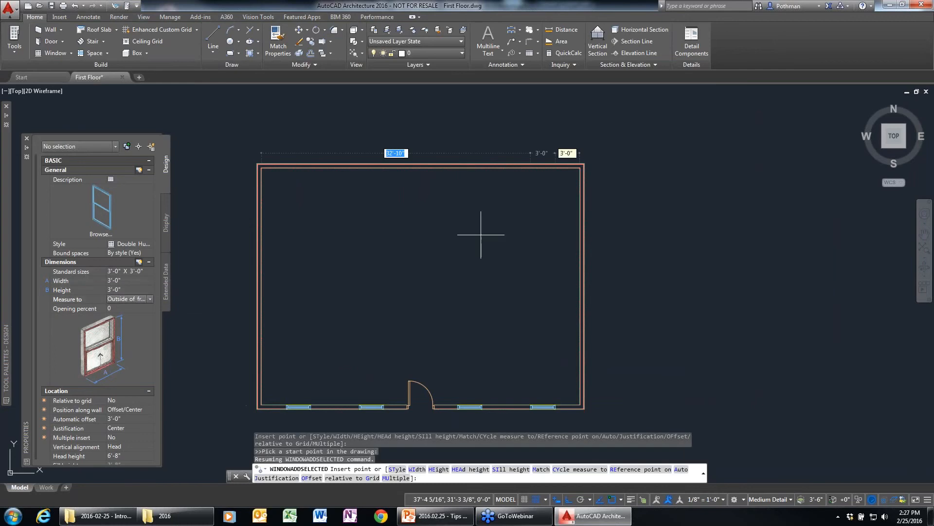
left_click(419, 180)
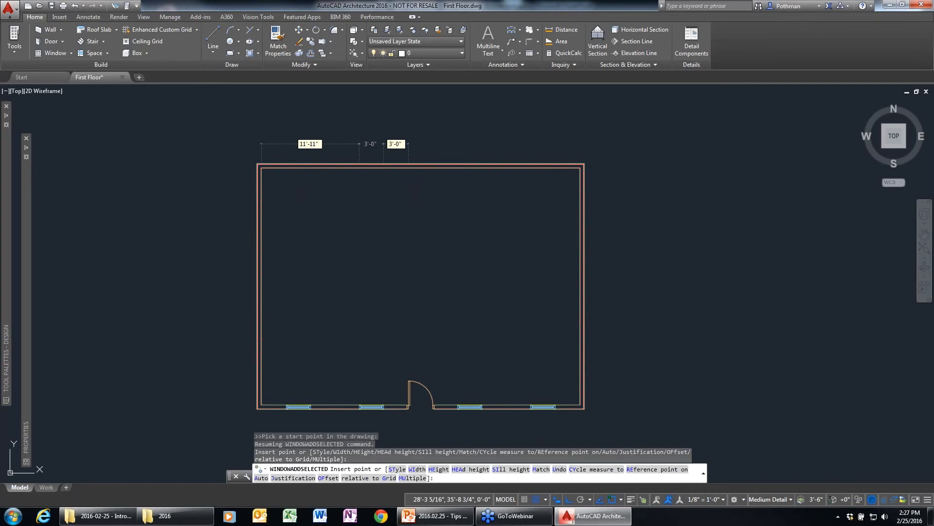
key("Escape")
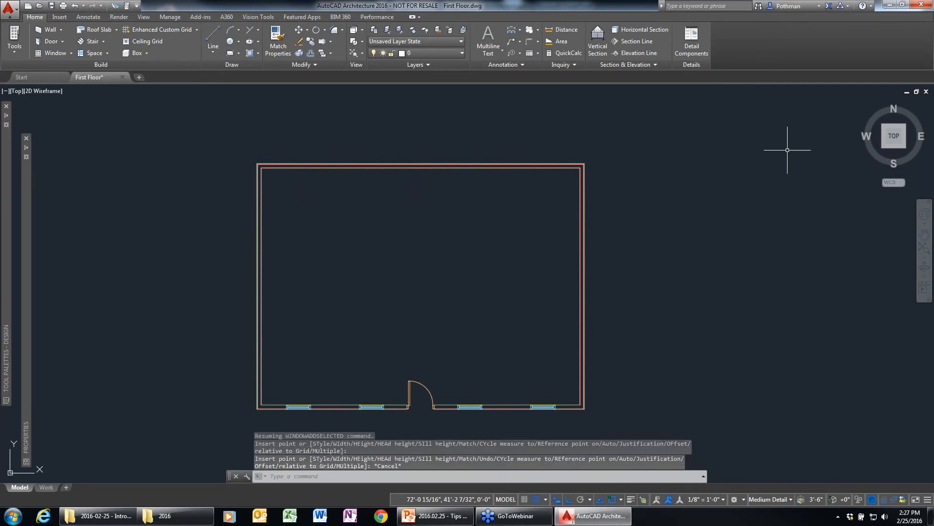
Switch to the southeast isometric view and flip the inside and outside faces of the first window east of the door.
left_click(905, 147)
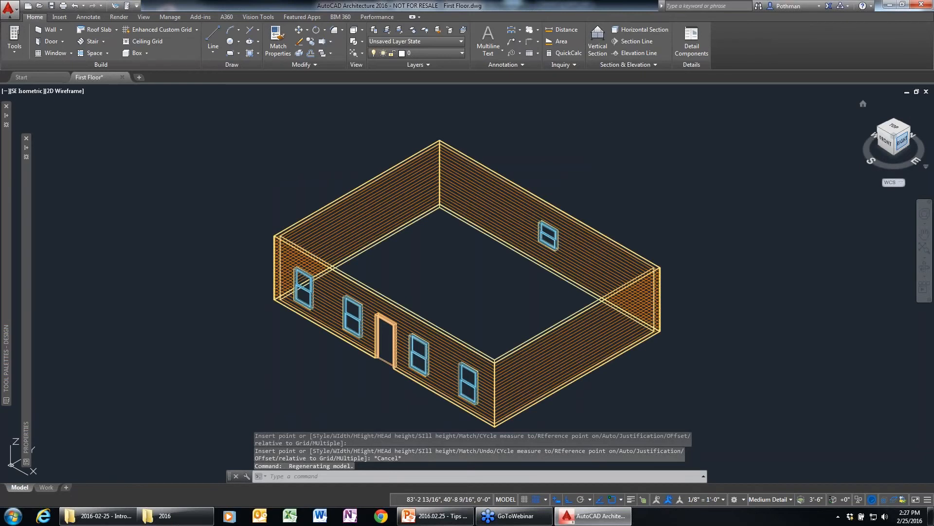
scroll(466, 336, "up", 4)
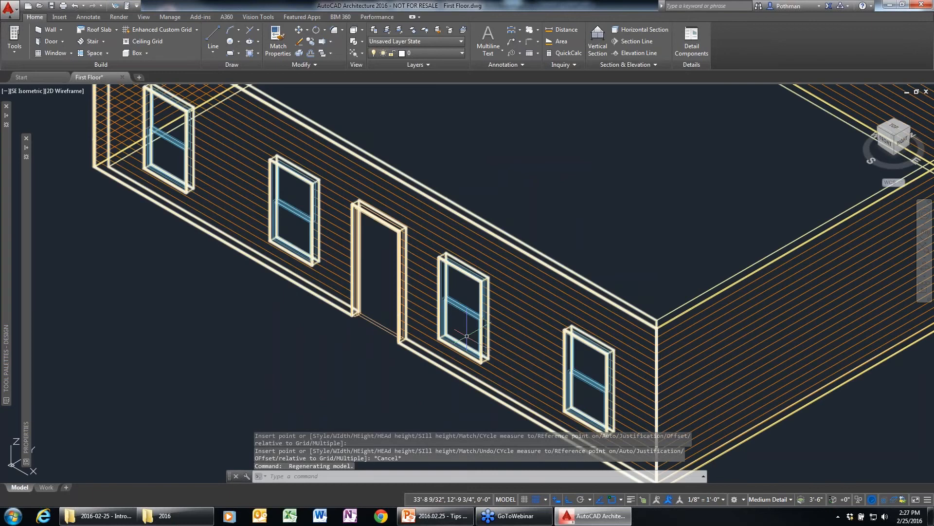
scroll(494, 336, "up", 2)
left_click(494, 336)
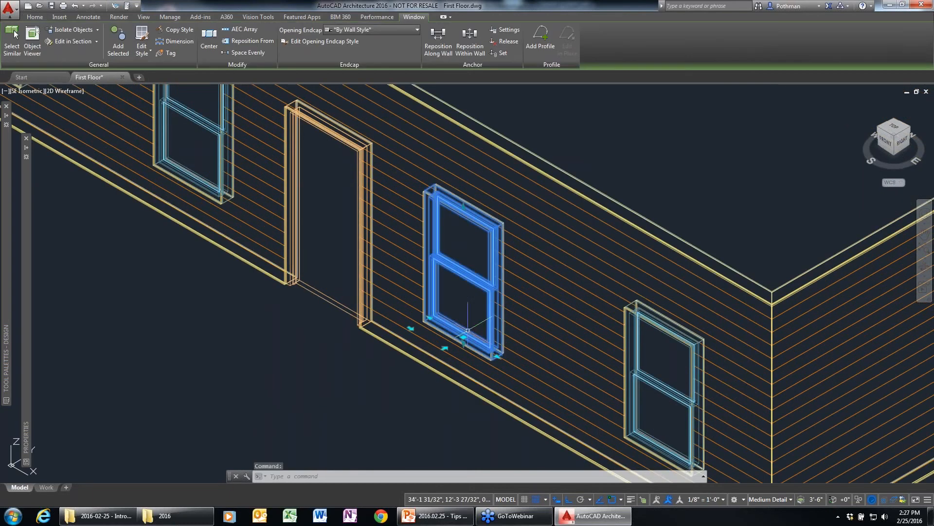
left_click(446, 347)
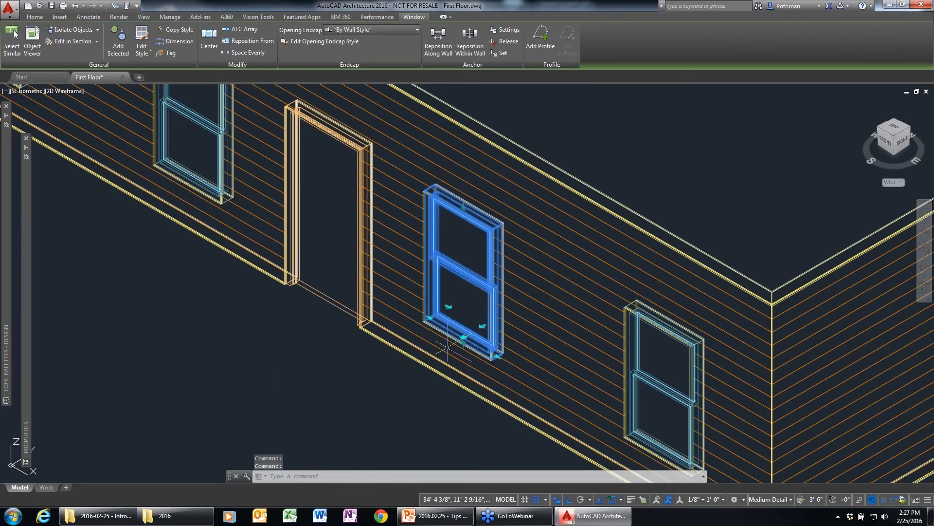
Change the style of the south wall's door to Hinged - Single - Exterior Panel.
key("Escape")
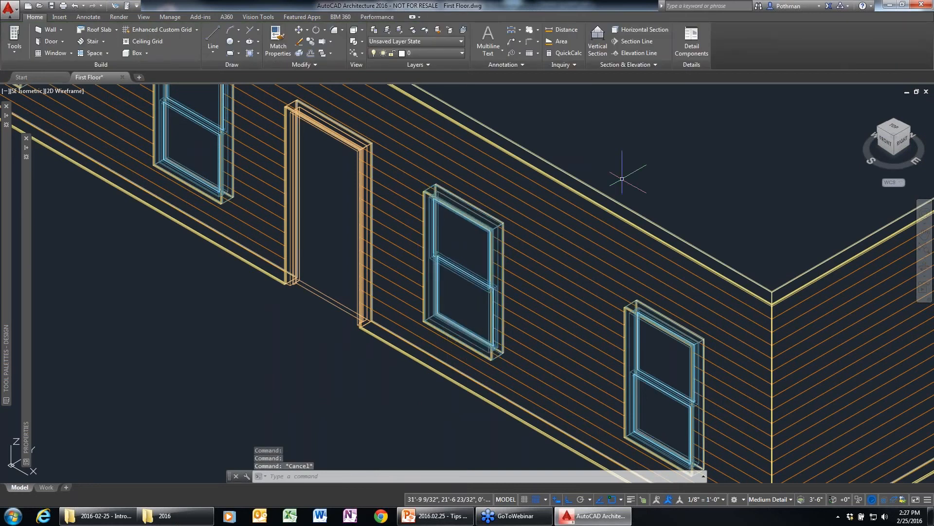
scroll(614, 200, "down", 2)
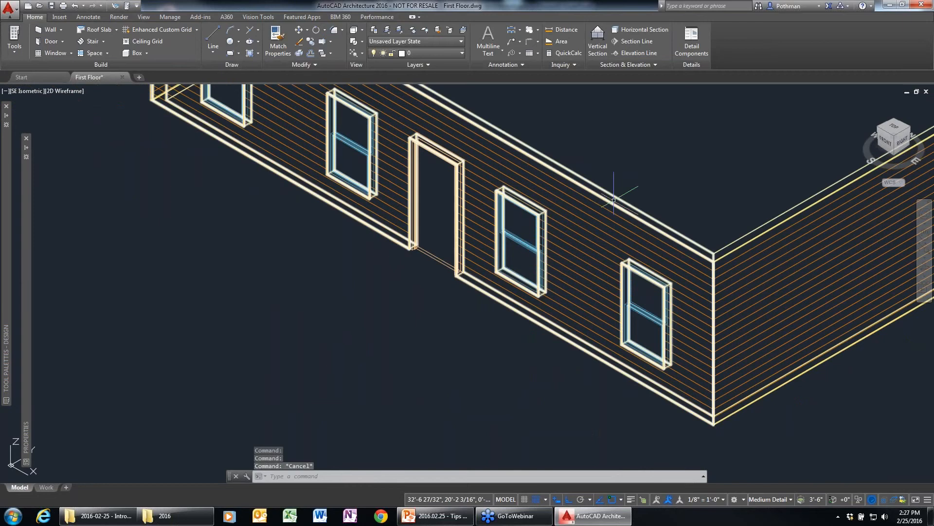
middle_click(586, 205)
middle_click(587, 206)
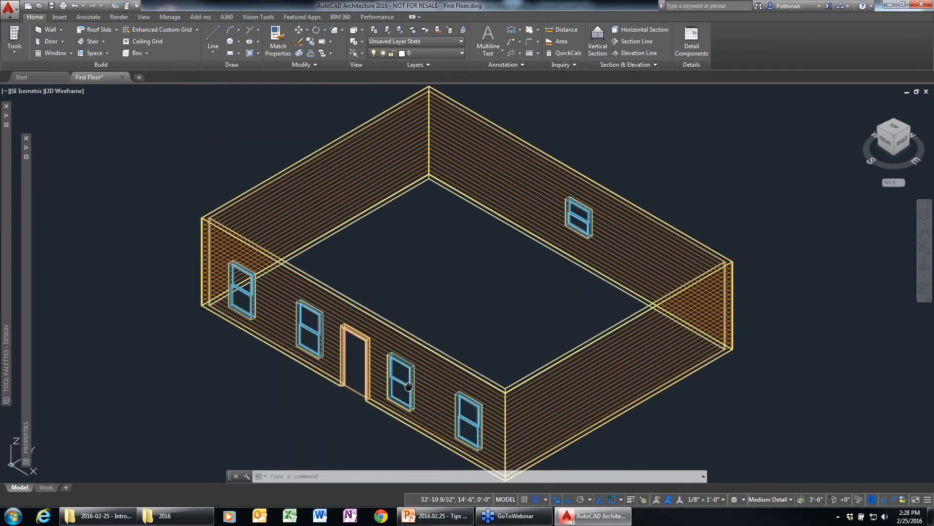
middle_click_drag(408, 385, 445, 308, "shift")
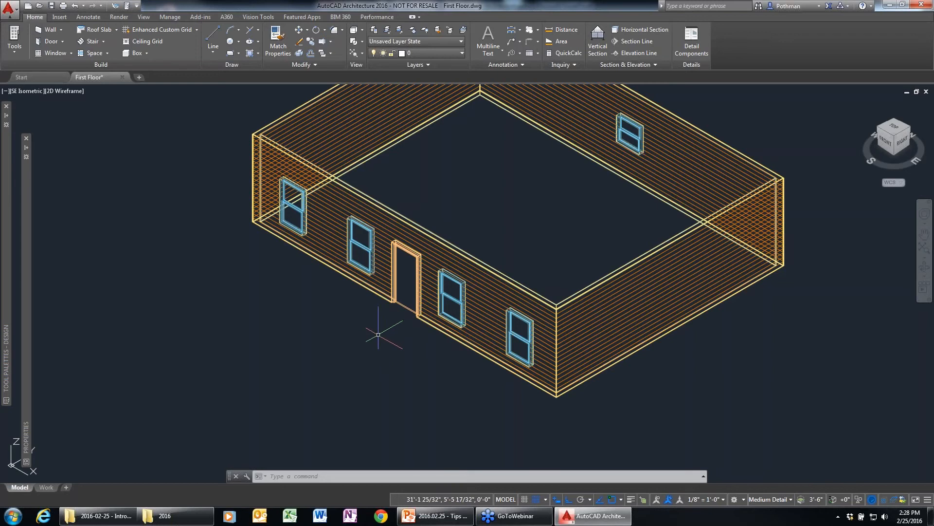
scroll(435, 313, "up", 4)
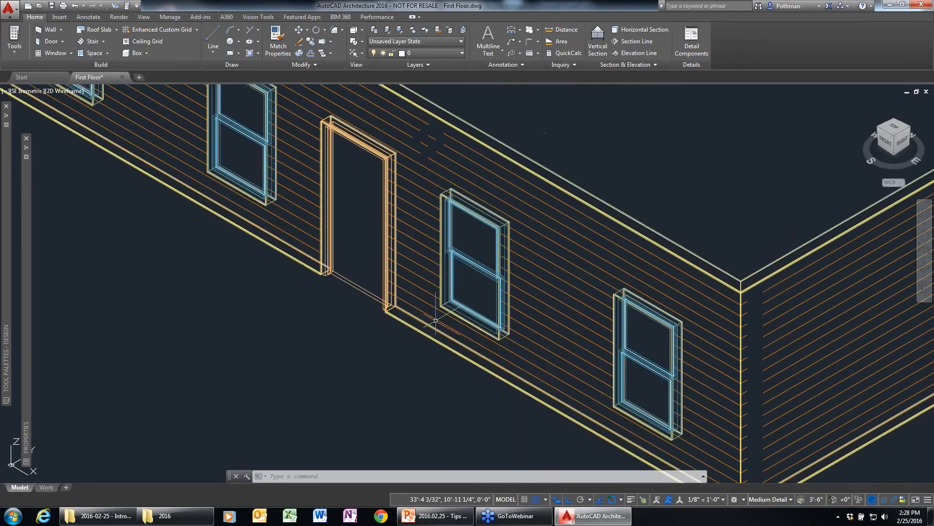
left_click(353, 290)
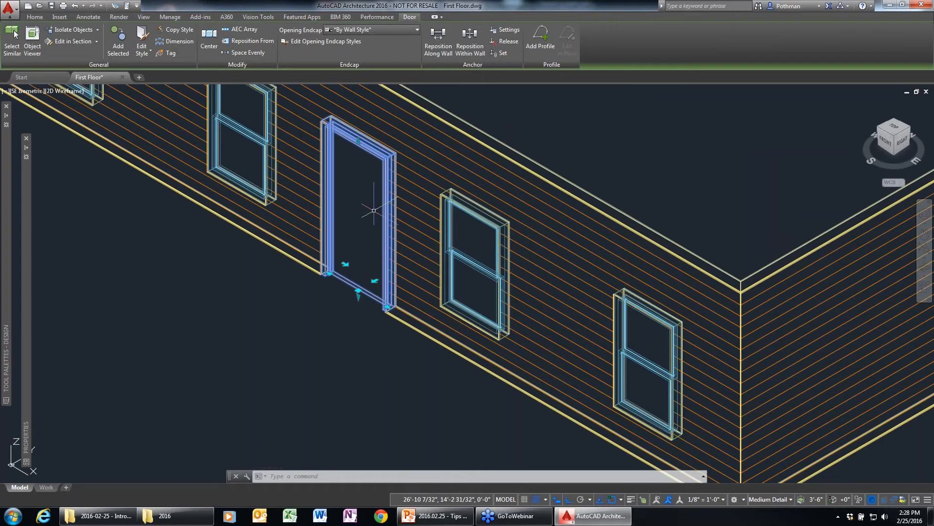
mouse_move(25, 283)
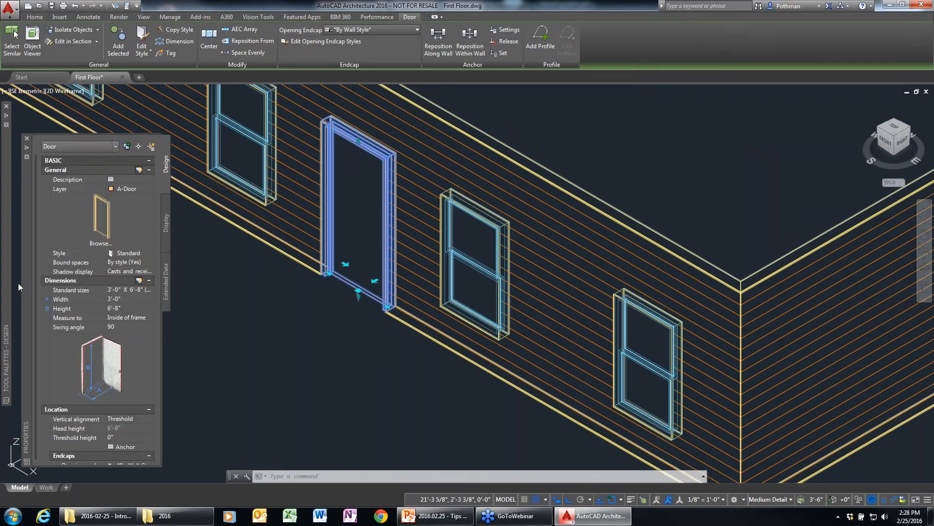
left_click(149, 253)
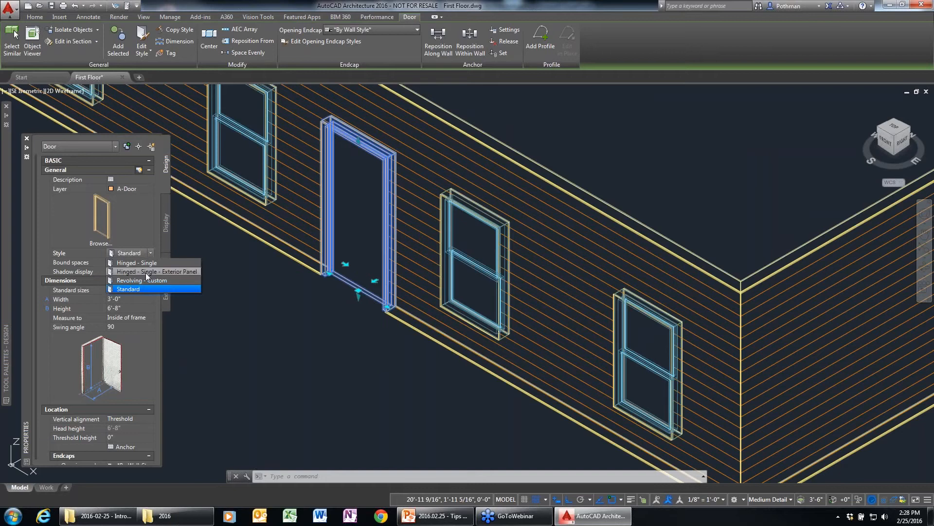
left_click(147, 271)
key("Escape")
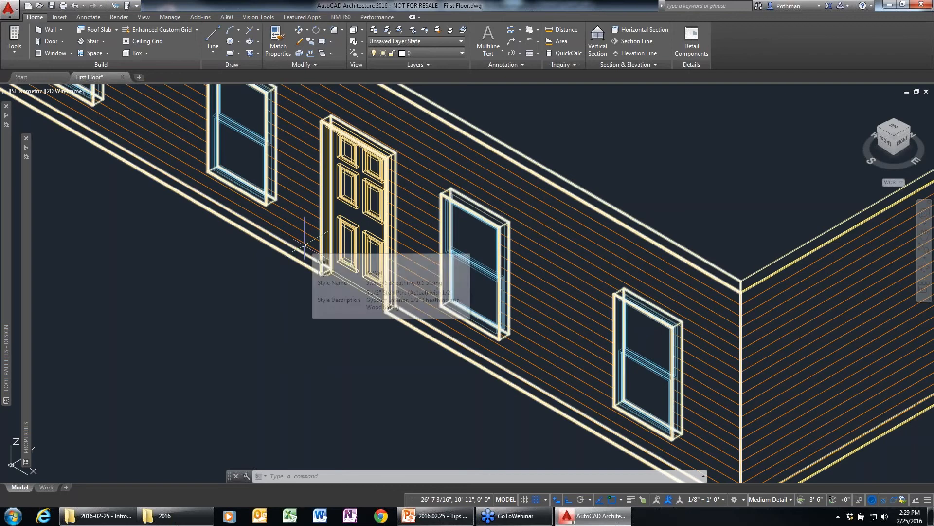
Edit the Double Hung window style's Model display properties and start adding a muntins block.
left_click(469, 261)
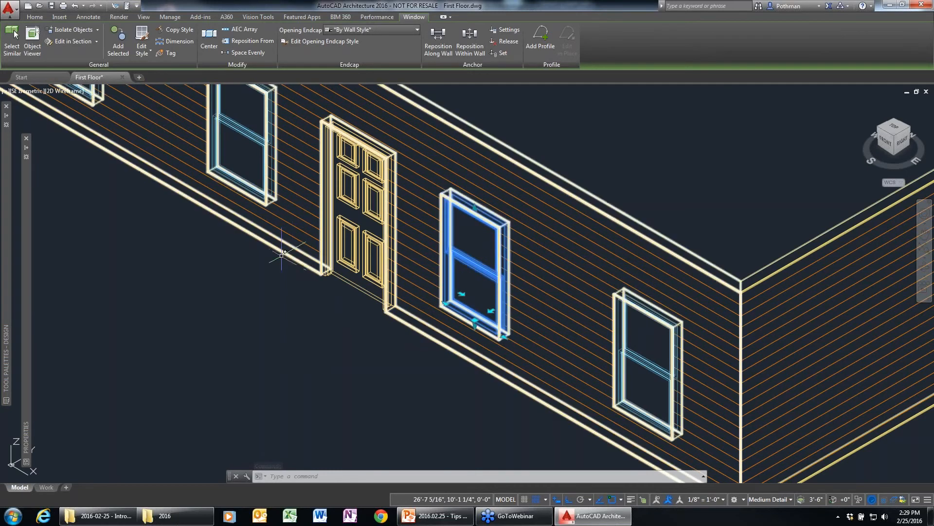
left_click(143, 36)
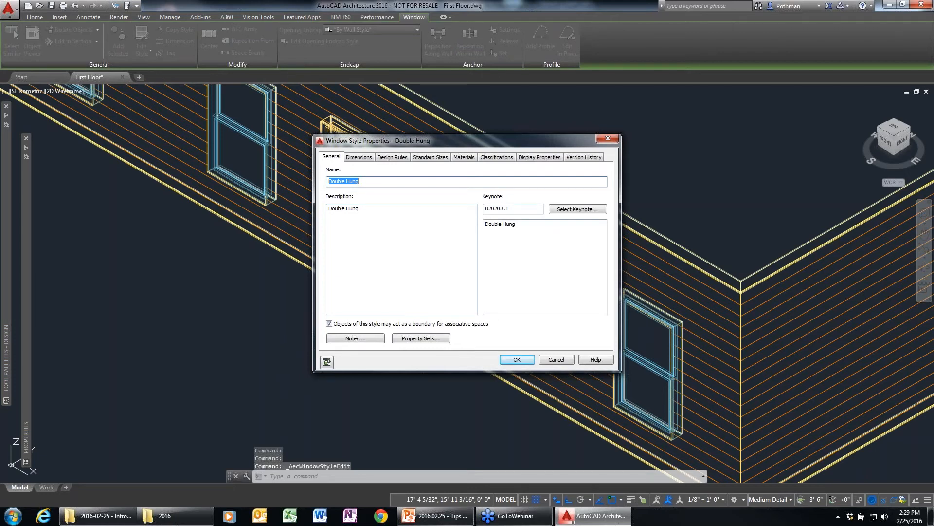
left_click(540, 157)
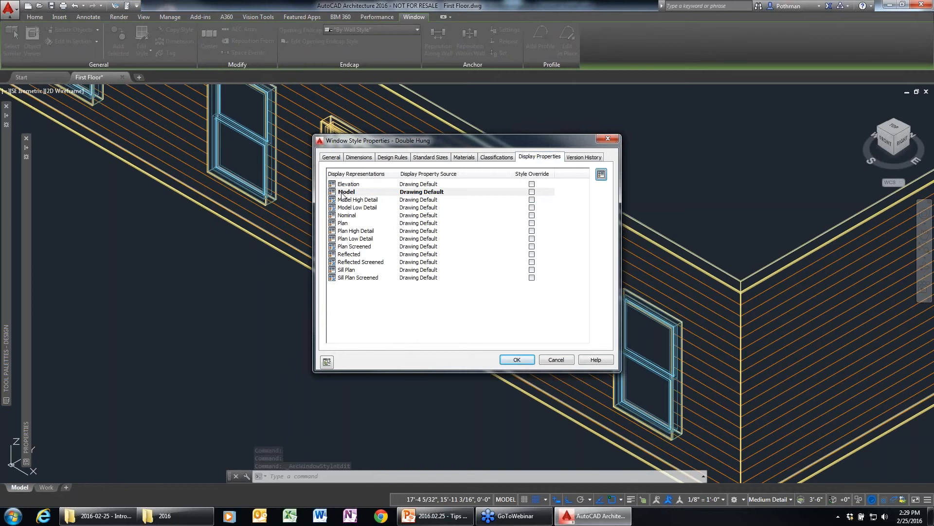
double_click(342, 193)
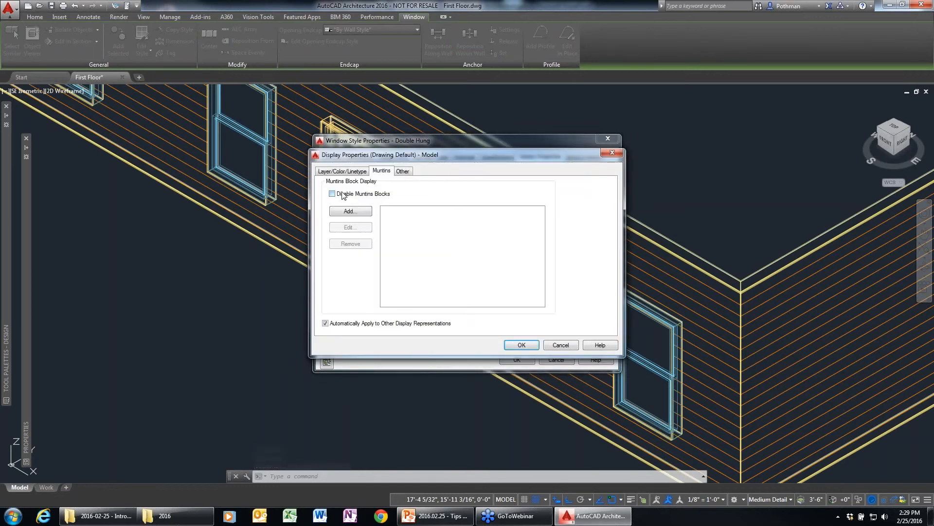
left_click(349, 210)
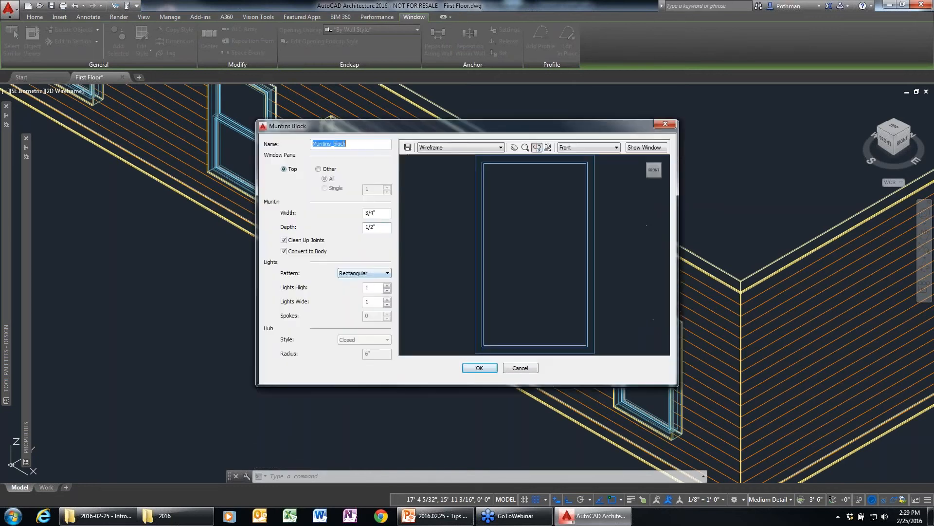
Define the muntins block for all other panes, 1/2" wide with rectangular lights 3 high and 3 wide, and apply it to the window style.
double_click(388, 214)
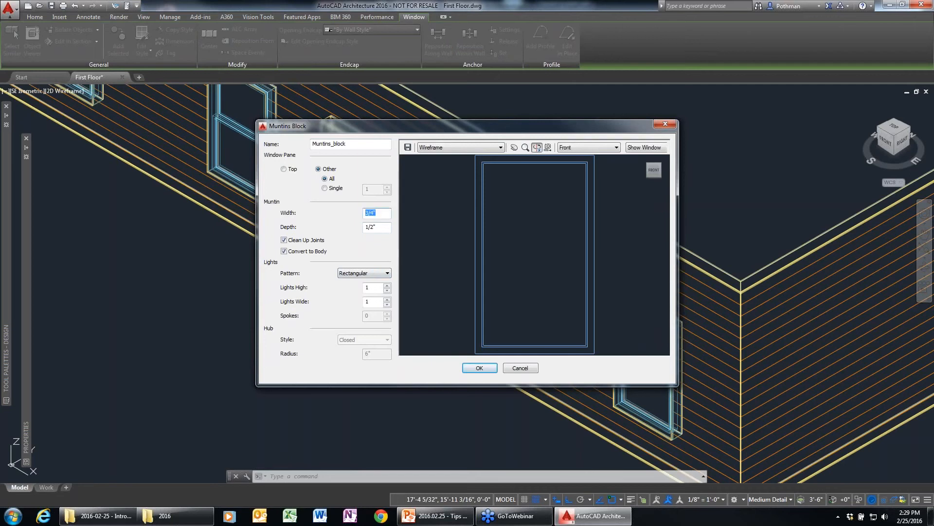
type("1/2")
key("Tab")
left_click(387, 285)
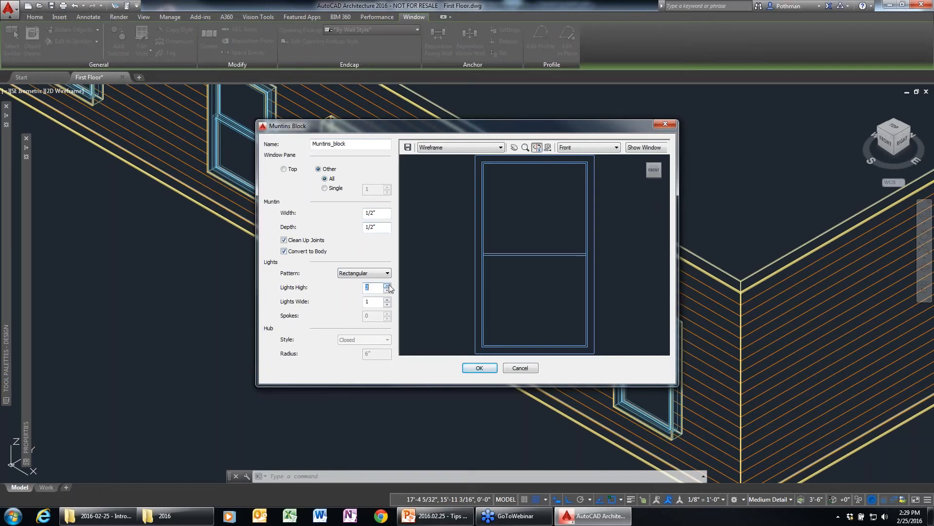
left_click(387, 286)
left_click(387, 299)
left_click(386, 299)
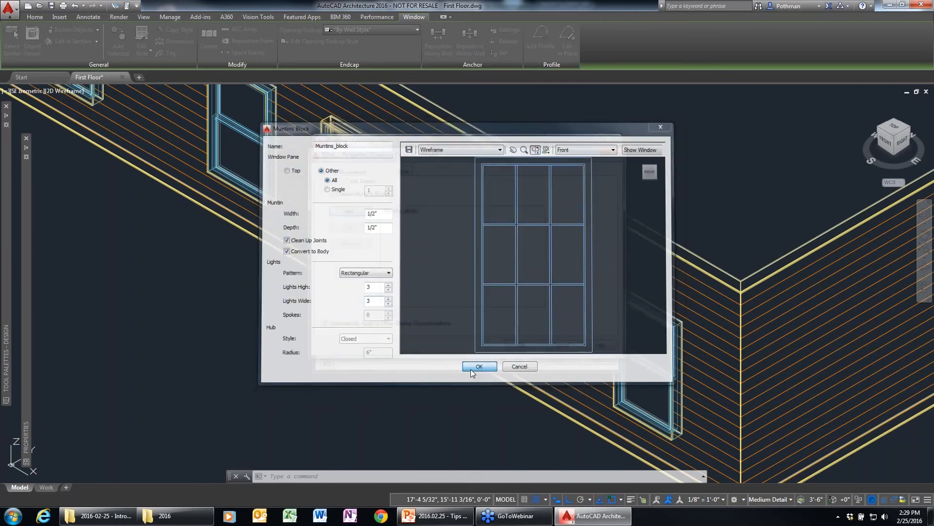
left_click(479, 370)
left_click(521, 344)
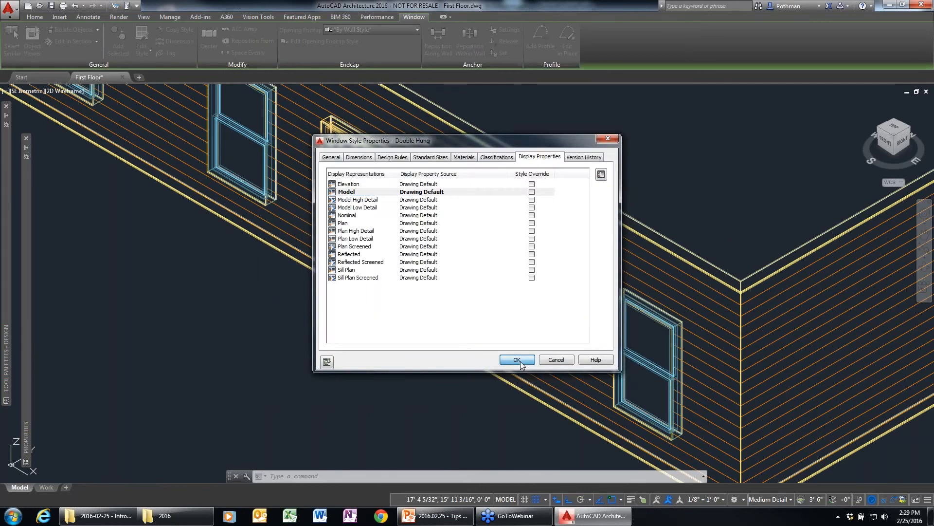
left_click(517, 360)
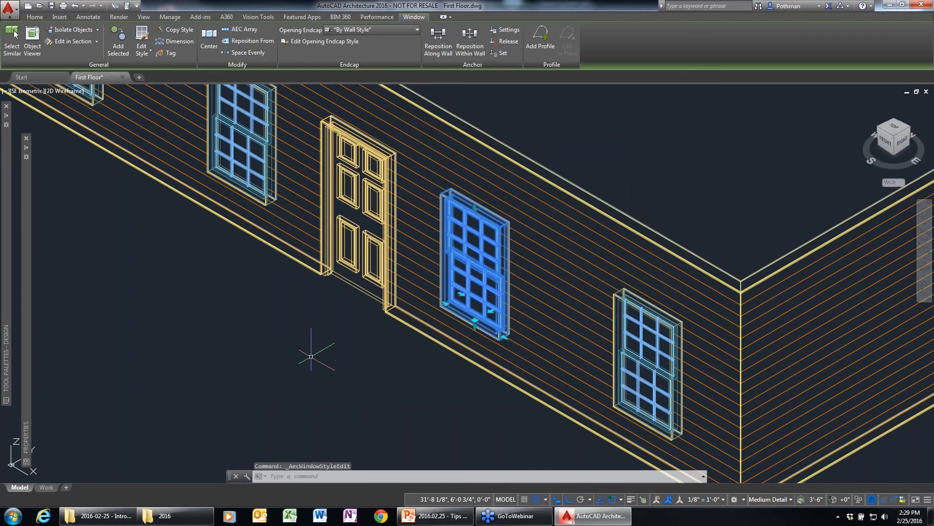
key("Escape")
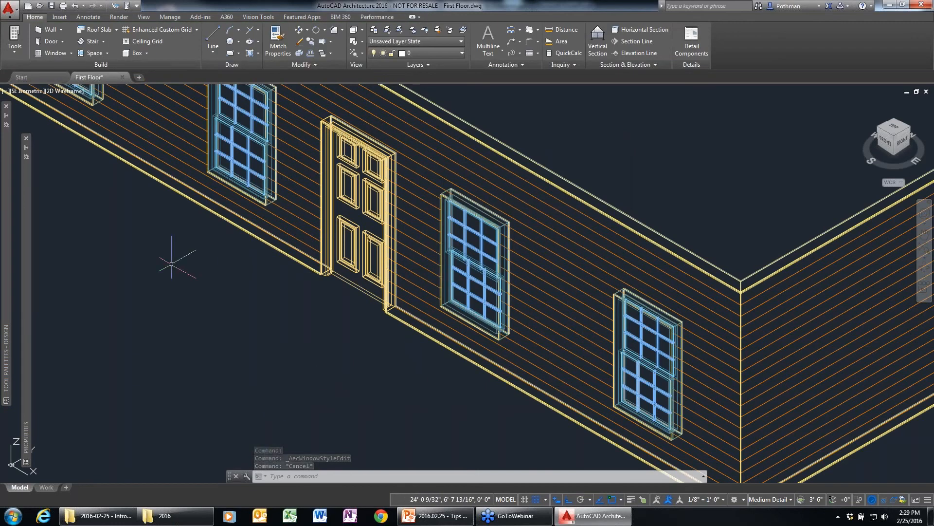
Return from the isometric view to the plan view of the whole floor.
middle_click_drag(190, 283, 277, 373)
scroll(277, 373, "up", 2)
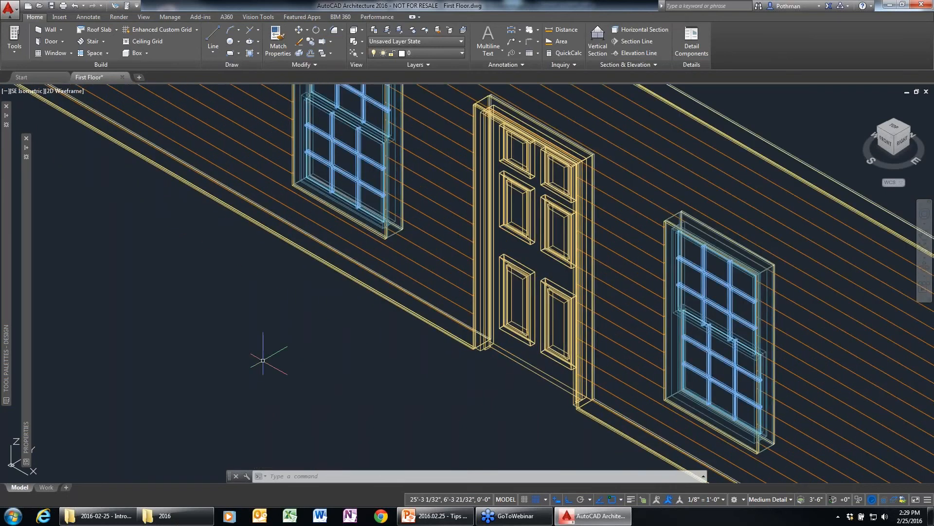
scroll(263, 360, "down", 4)
type("plan")
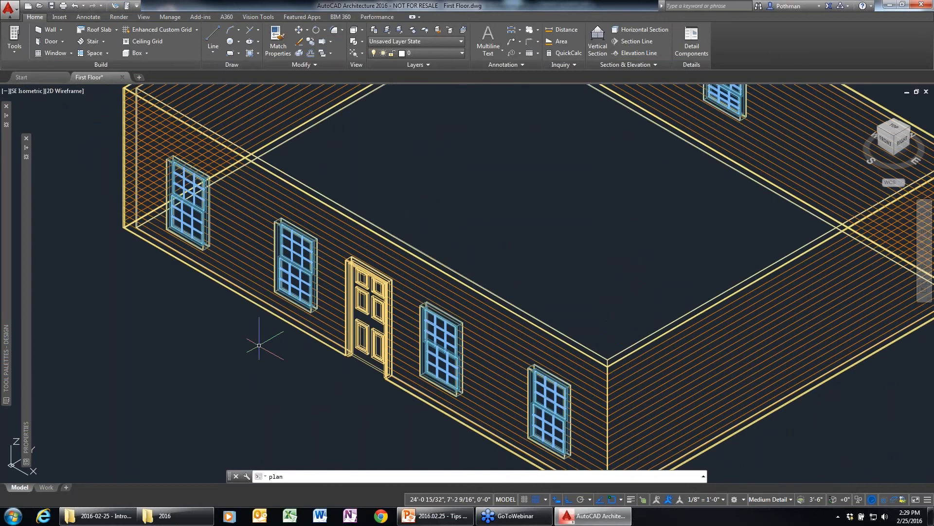
key("Return")
key("Return")
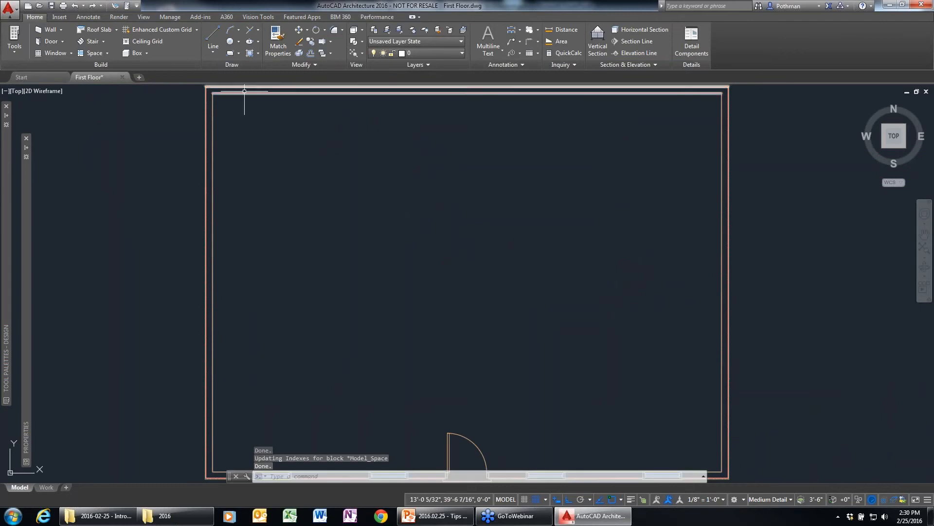
scroll(280, 231, "down", 2)
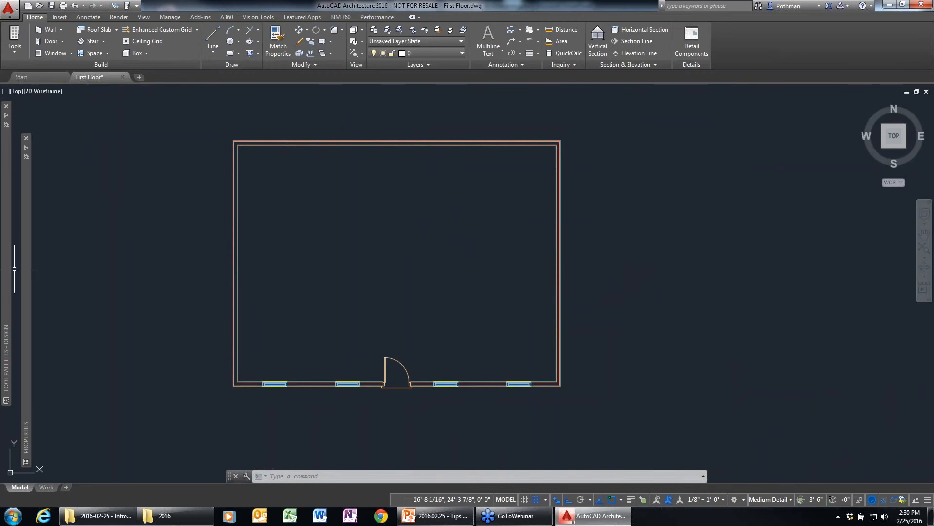
Add a straight stair flight with the Multi-landing shape, starting just inside the south door and running north.
mouse_move(6, 268)
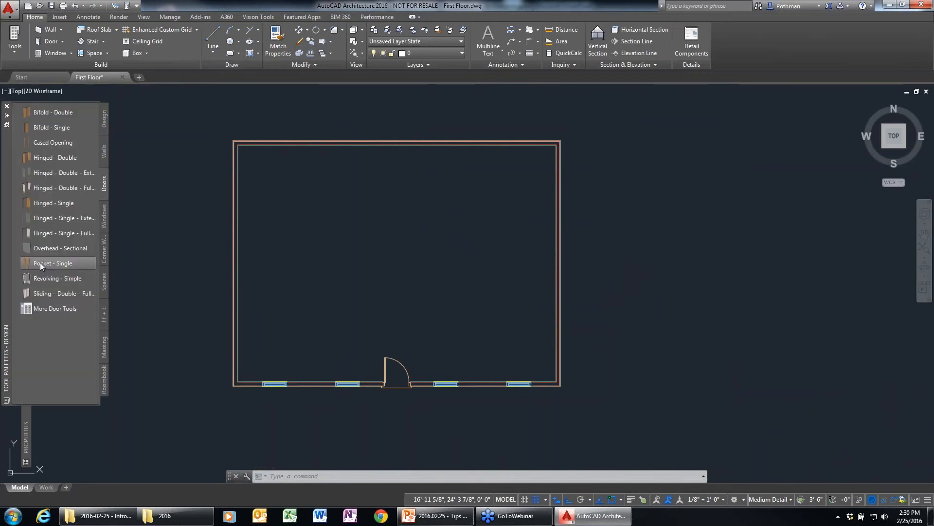
left_click(103, 126)
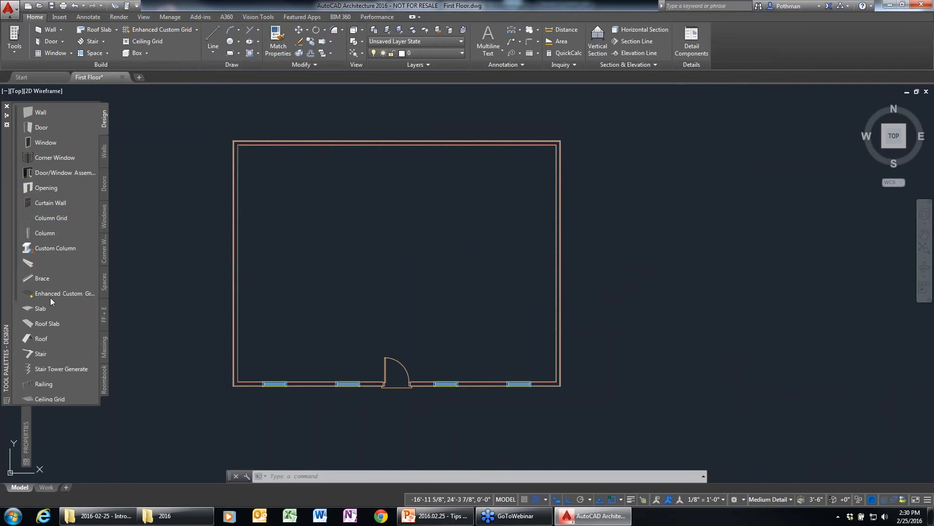
left_click(29, 355)
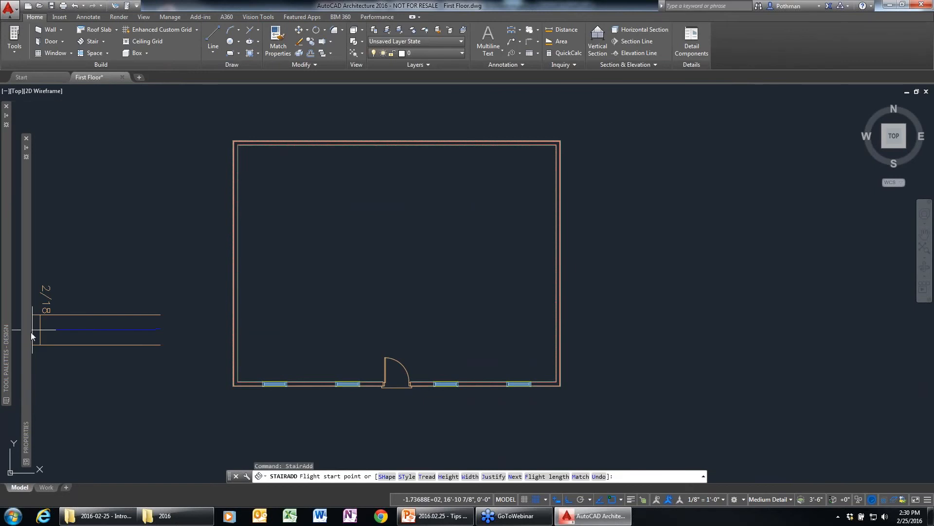
mouse_move(28, 332)
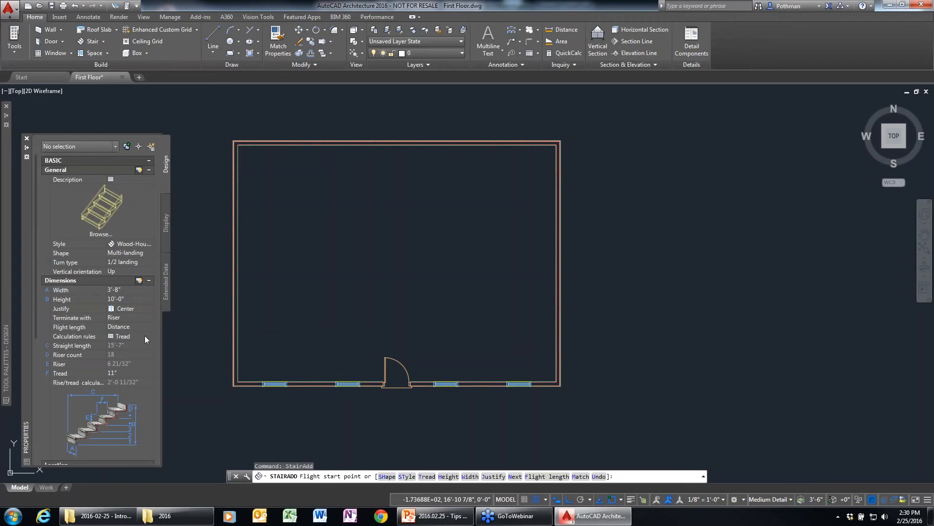
left_click(395, 339)
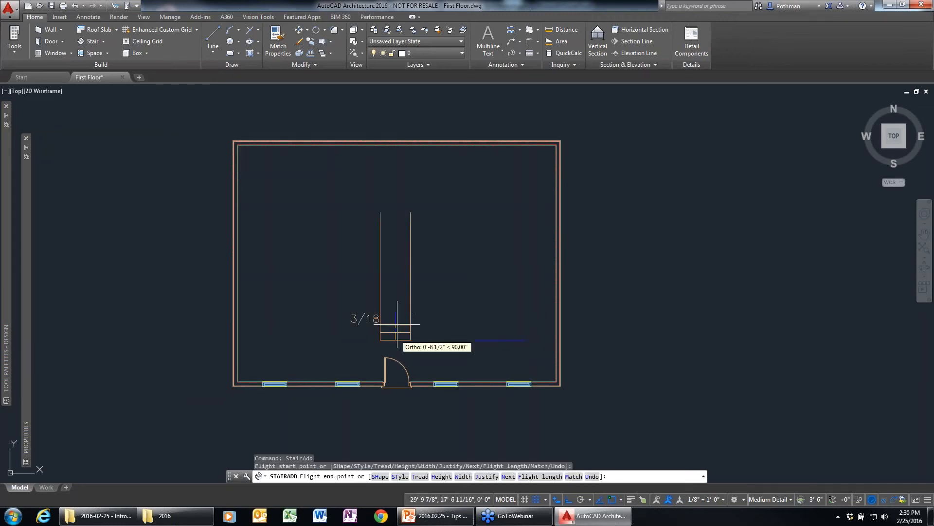
left_click(374, 158)
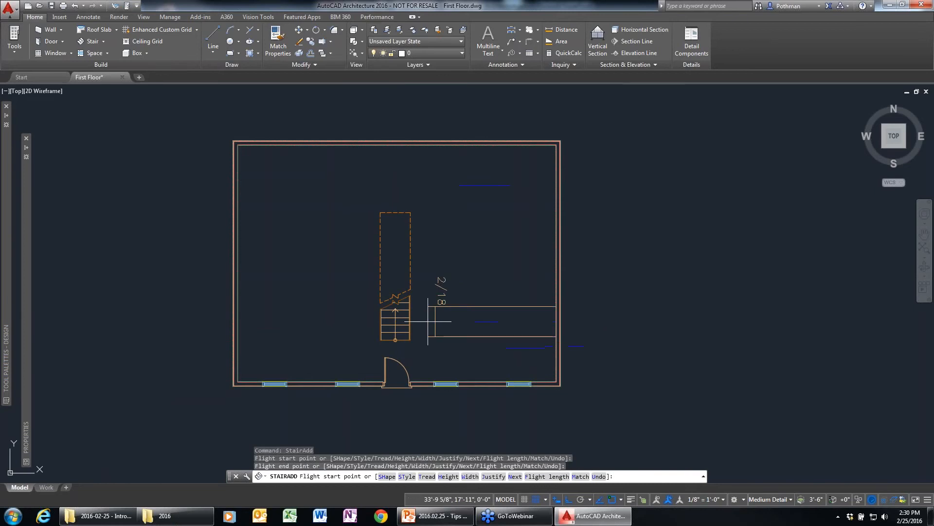
key("Escape")
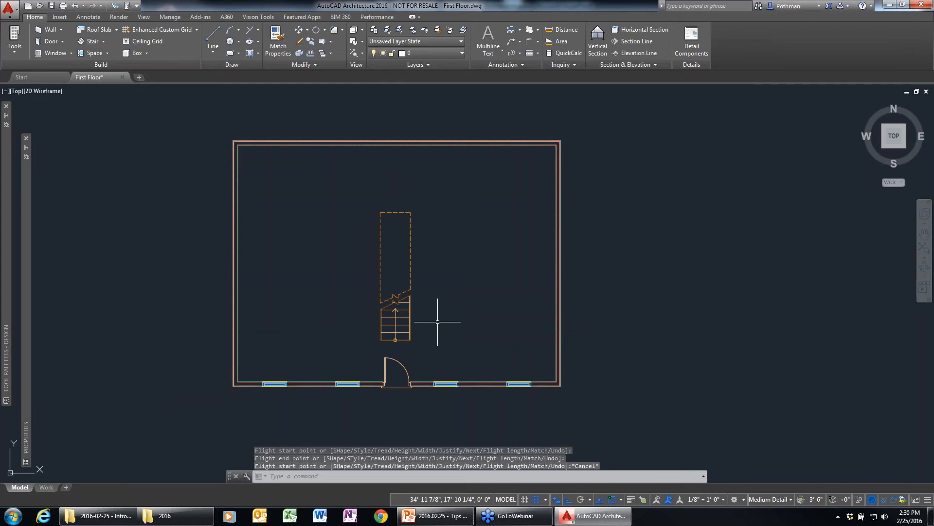
Split the model view into two side-by-side vertical viewports.
scroll(437, 321, "up", 2)
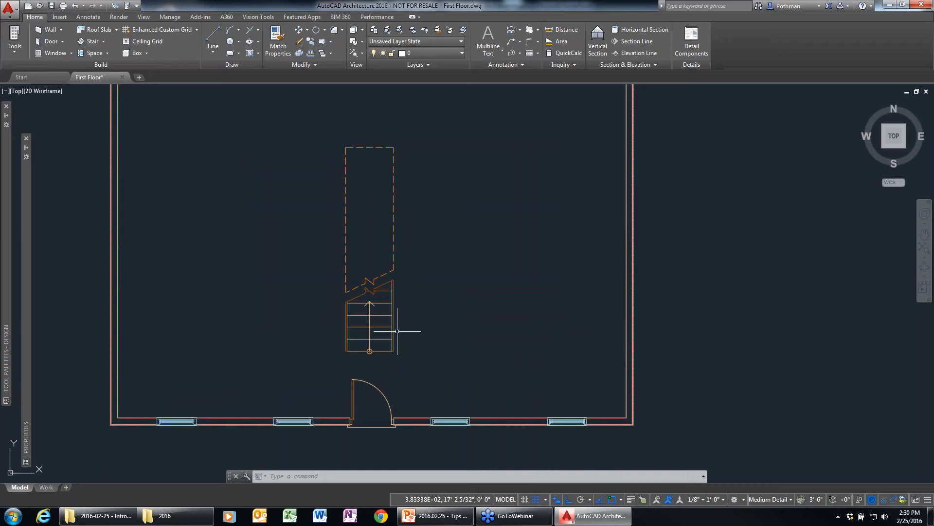
scroll(377, 277, "up", 2)
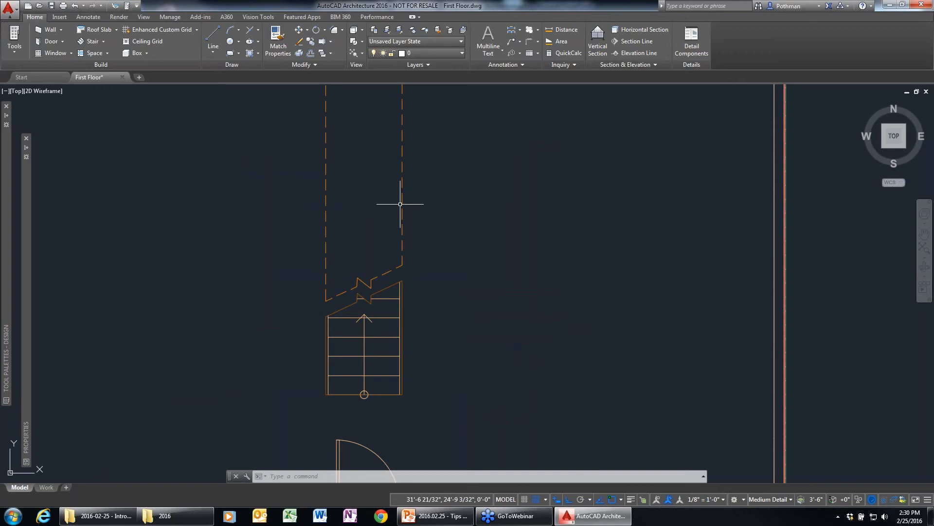
mouse_move(903, 145)
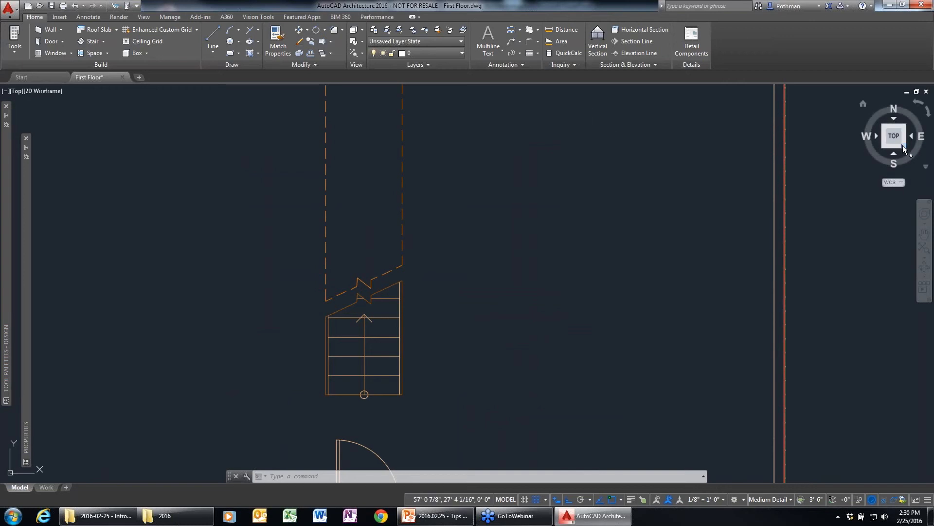
type("viewp")
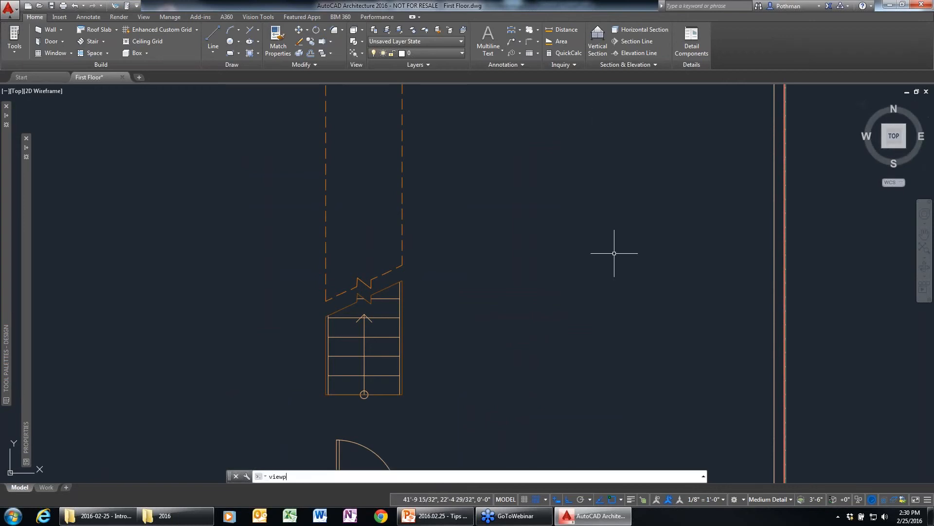
type("ort")
key("Return")
left_click(361, 218)
left_click(502, 355)
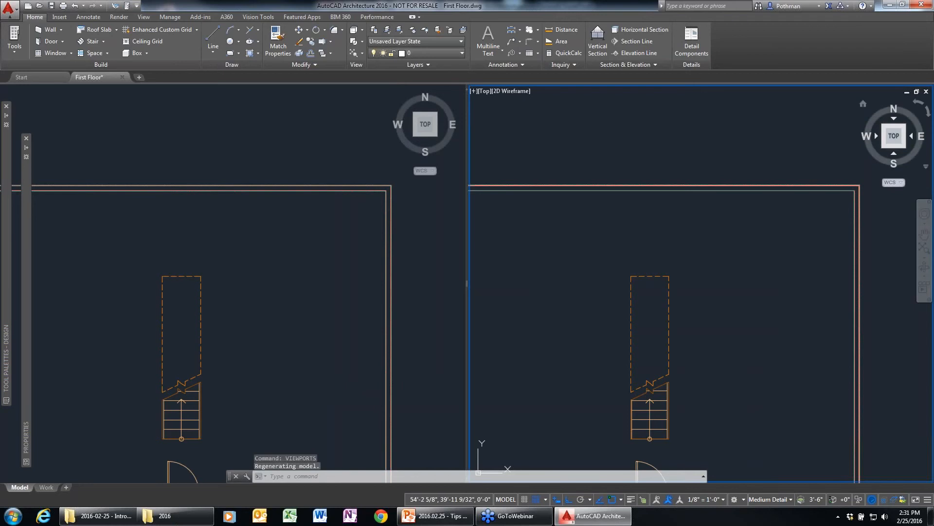
Set one viewport to the SE Isometric view and frame the whole floor plan in the other.
left_click_drag(904, 146, 903, 145)
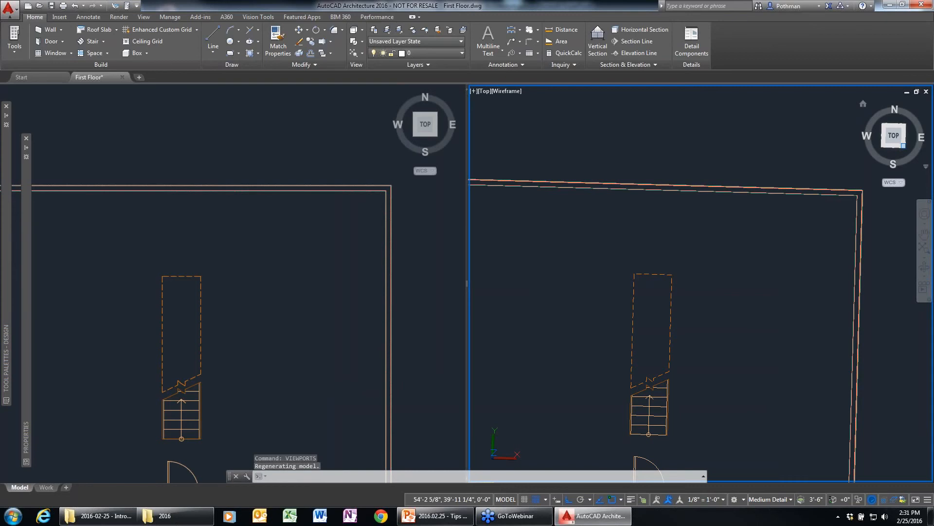
left_click(903, 145)
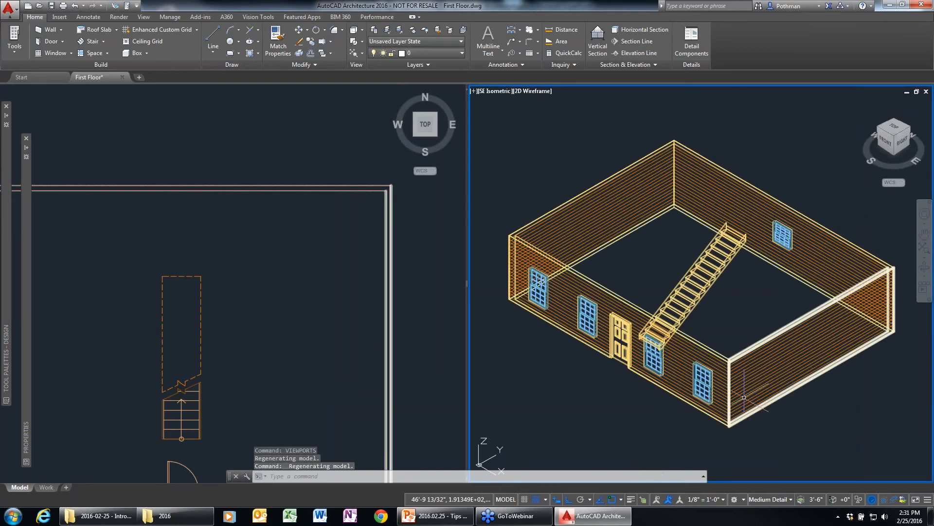
left_click(187, 429)
scroll(187, 429, "down", 2)
middle_click_drag(188, 429, 245, 332)
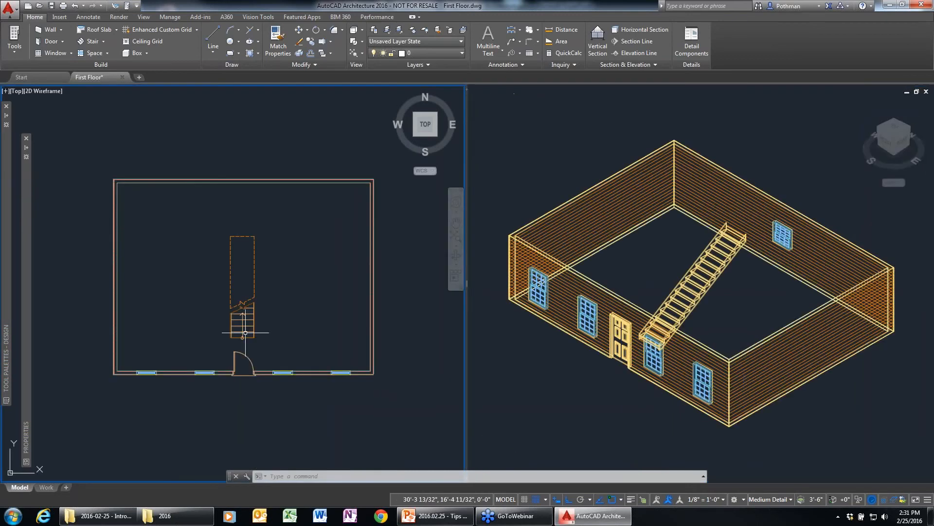
left_click(710, 284)
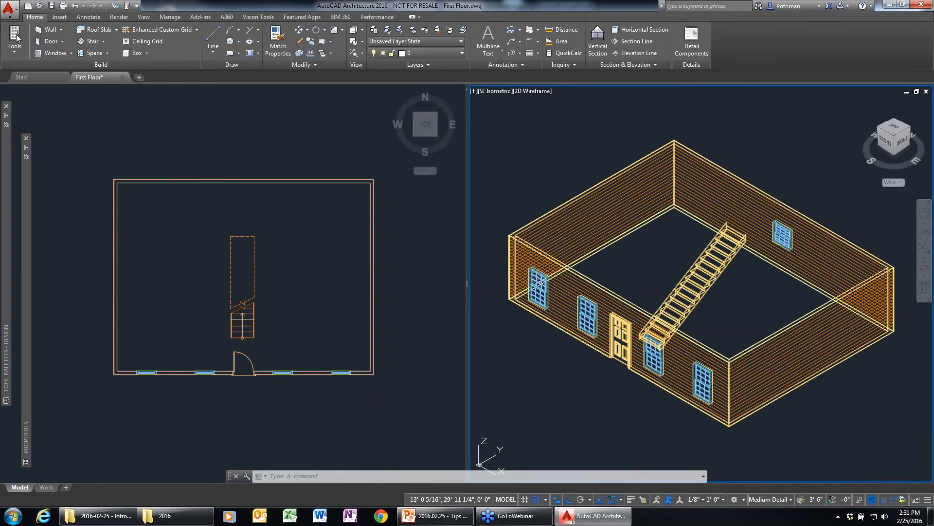
Browse the stair styles of the content library in the Styles Browser, without applying one.
left_click(14, 49)
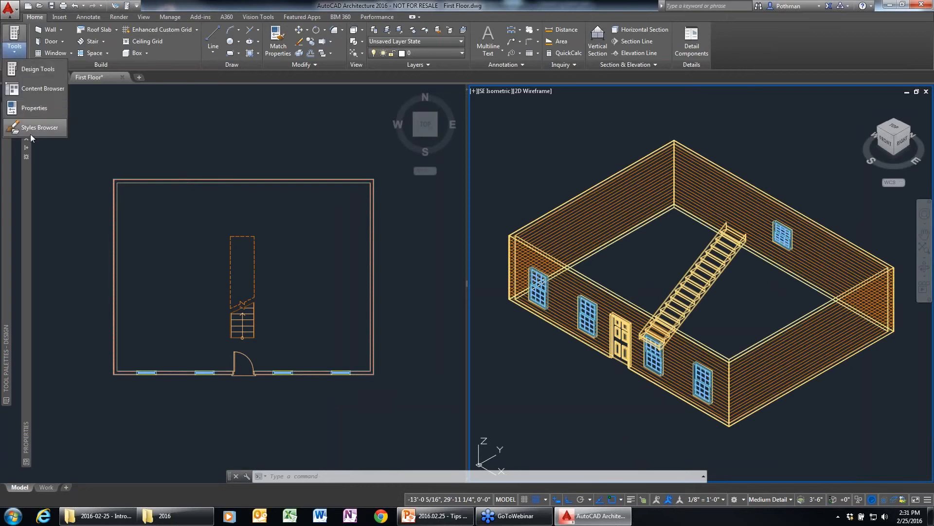
left_click(30, 135)
left_click(591, 71)
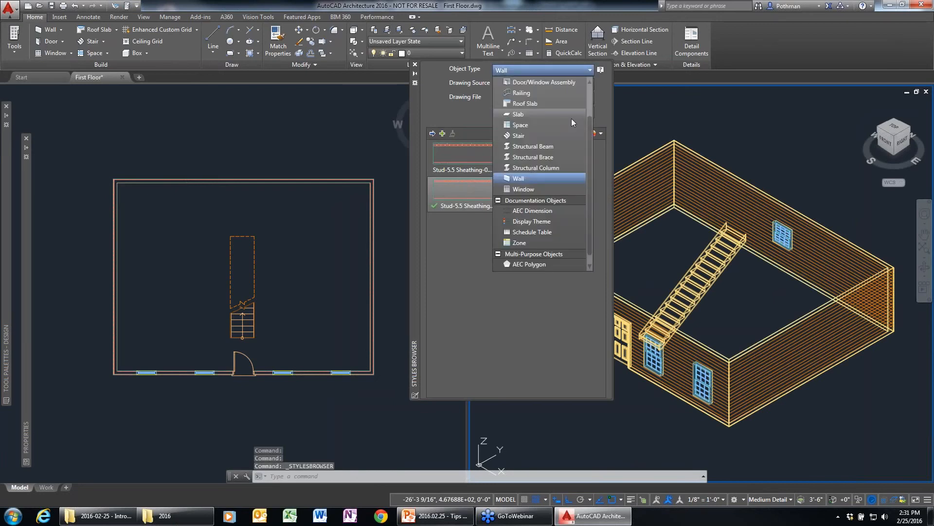
left_click(519, 135)
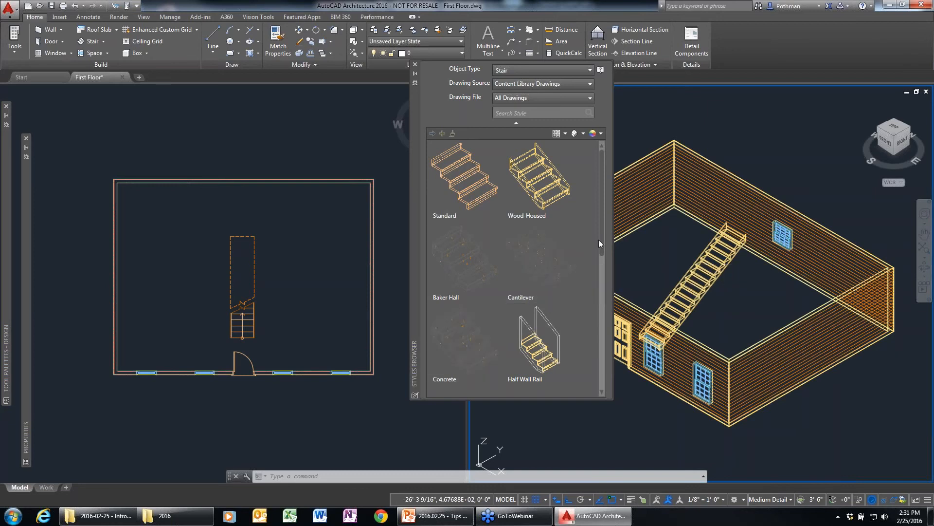
left_click(601, 320)
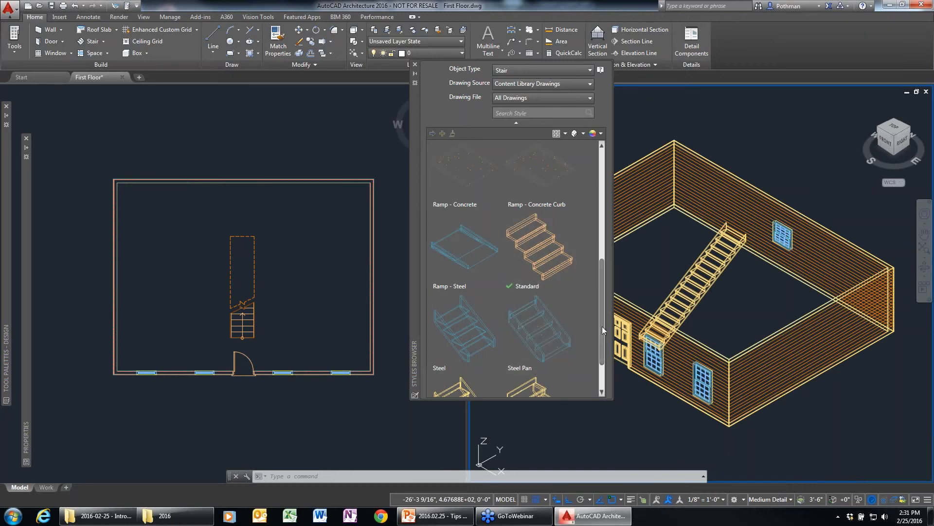
scroll(603, 367, "down", 2)
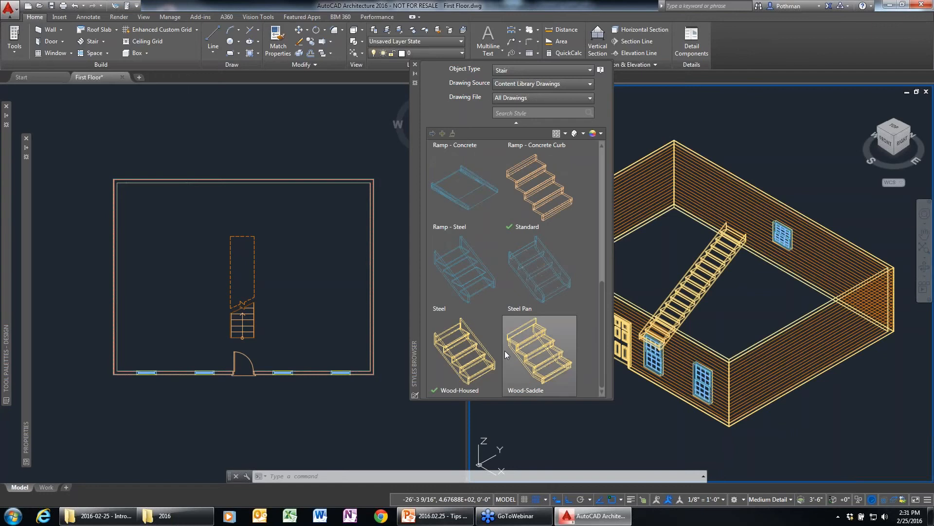
left_click(416, 65)
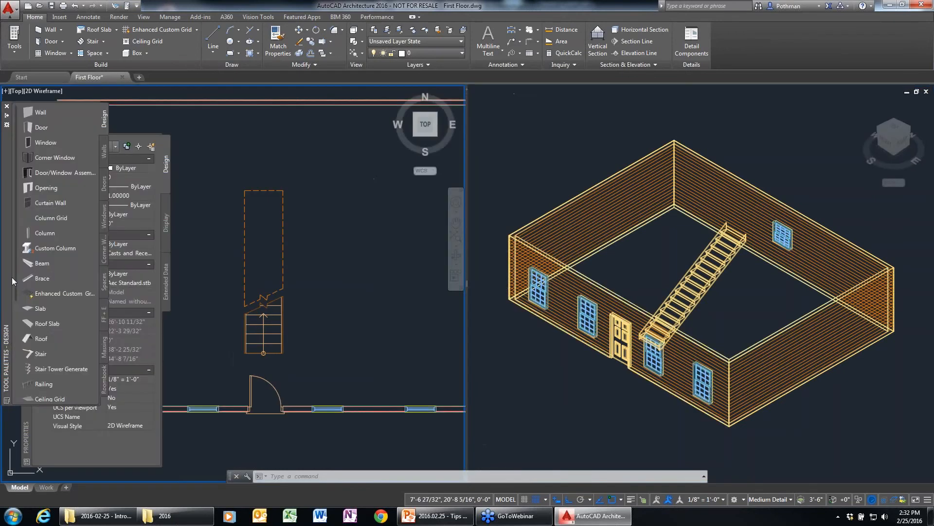
Add a railing along the east side of the stair.
left_click(51, 383)
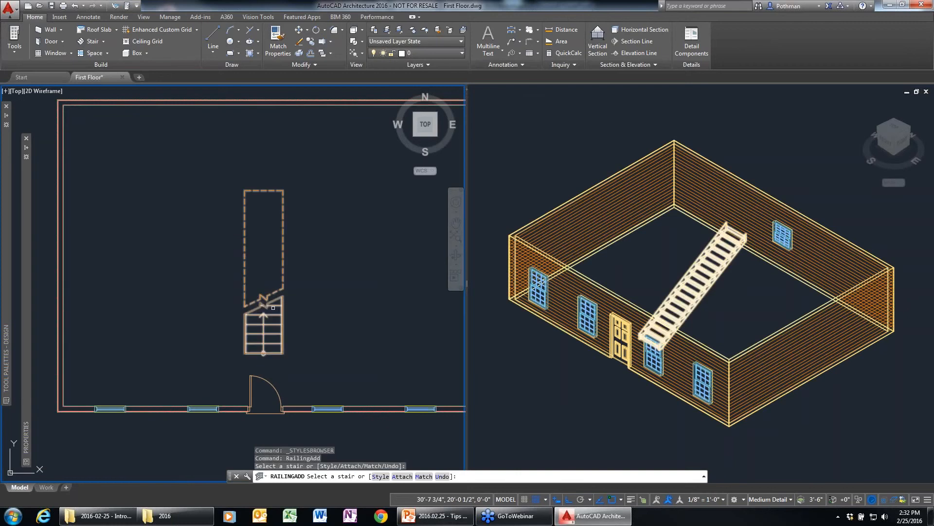
left_click(282, 321)
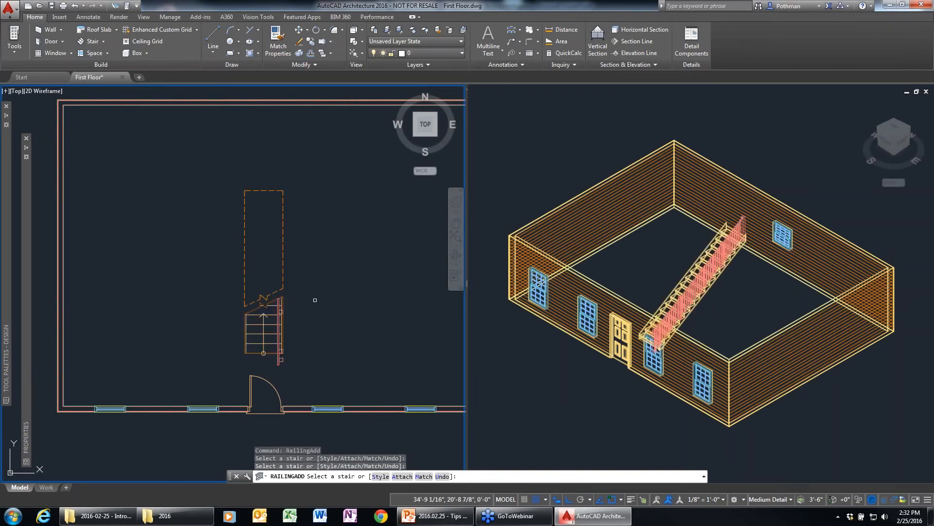
key("Escape")
Change the new stair railing to the Guardrail style.
left_click(716, 298)
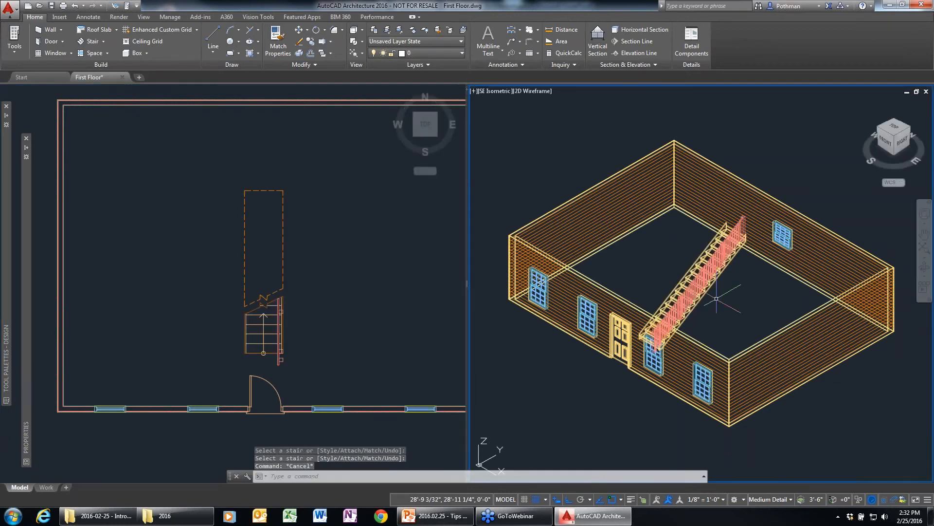
scroll(716, 298, "up", 5)
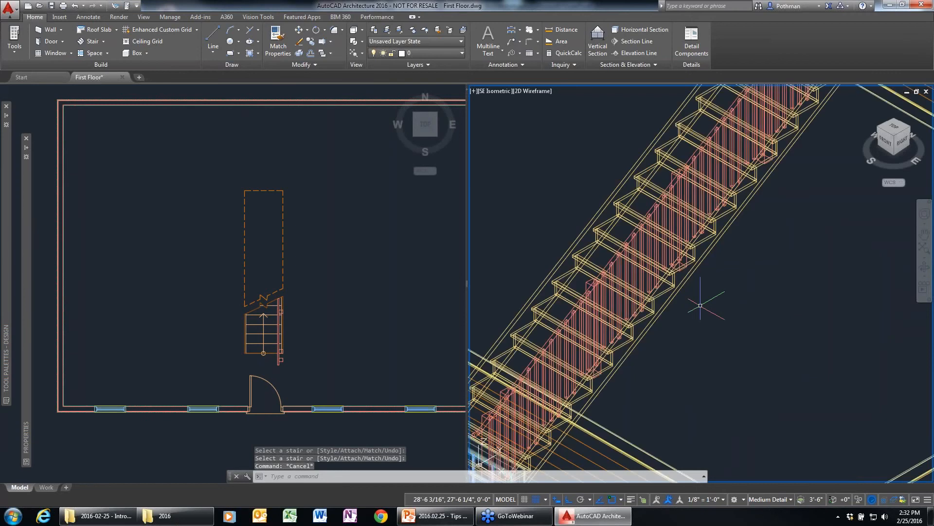
scroll(700, 272, "up", 3)
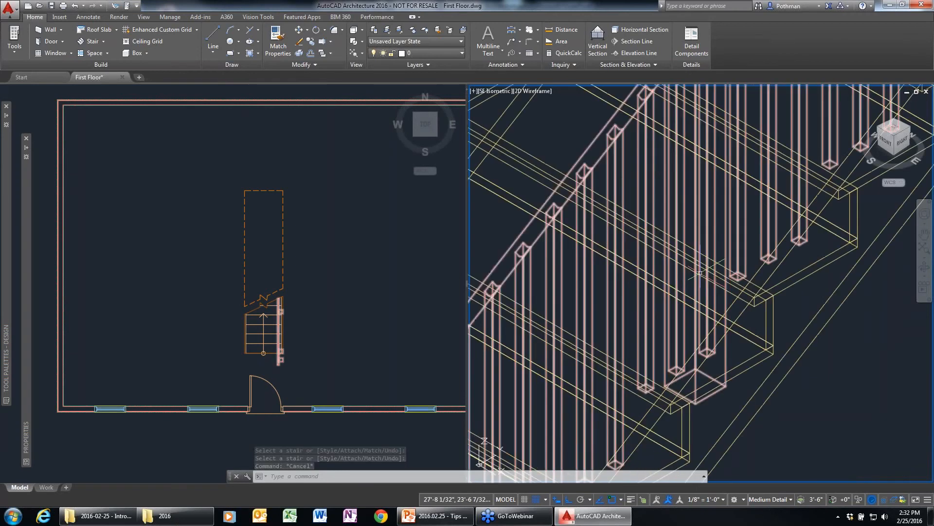
left_click(700, 273)
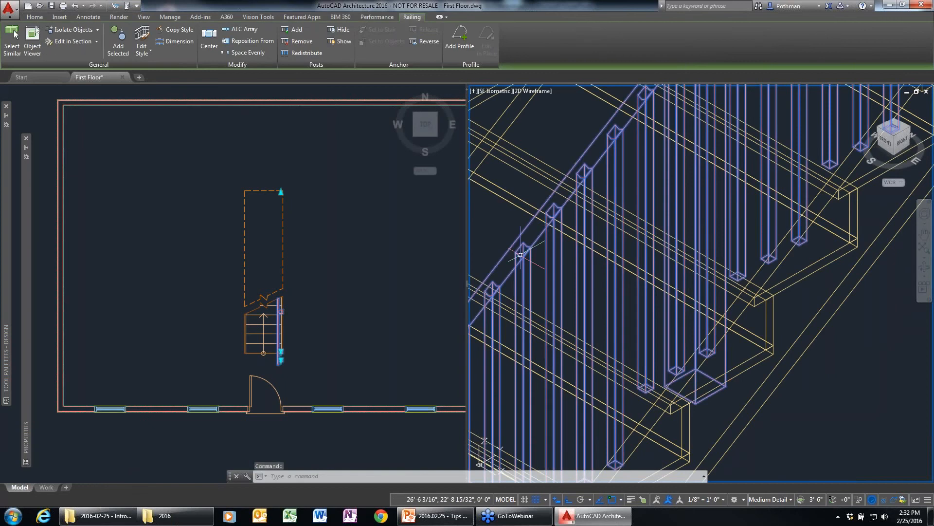
mouse_move(26, 292)
left_click(150, 252)
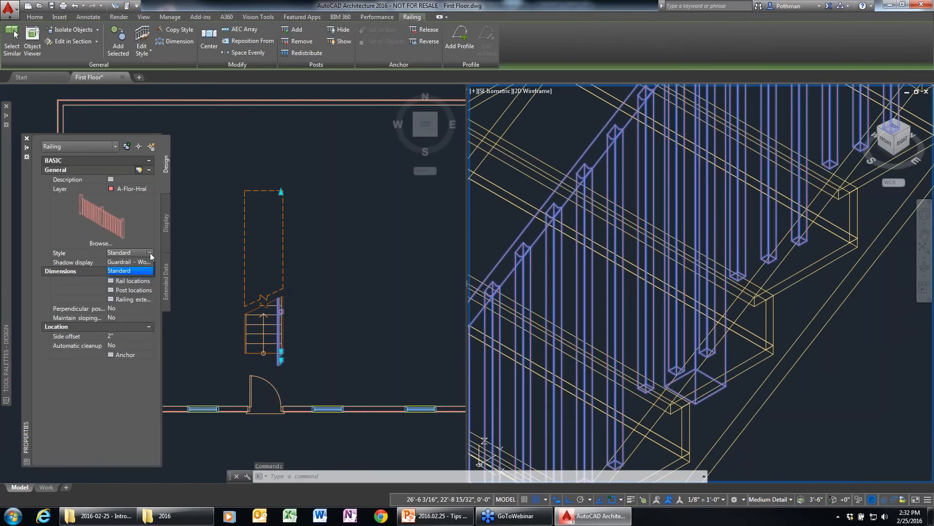
left_click(135, 263)
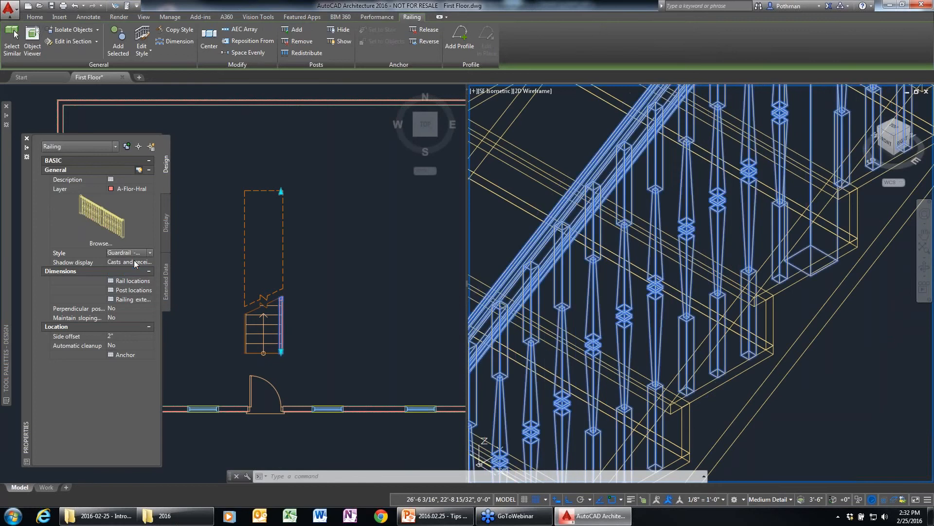
key("Escape")
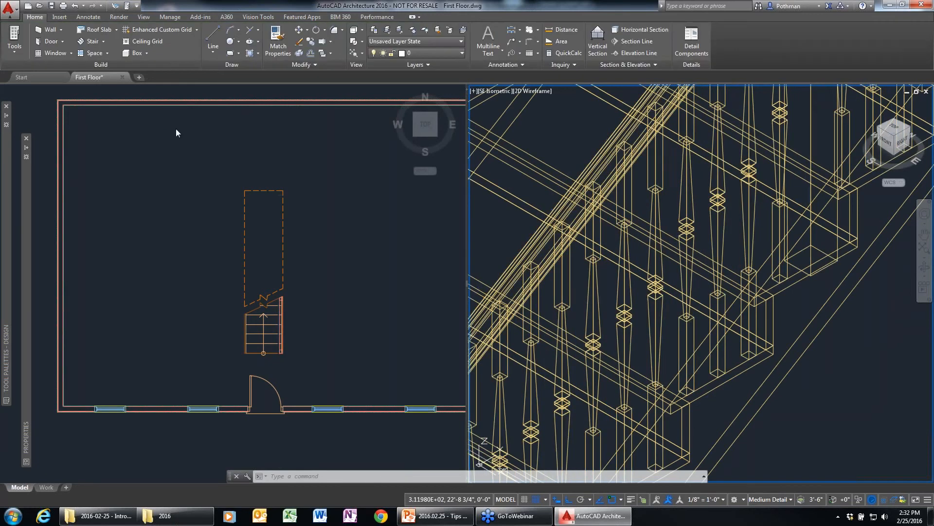
Preview the stair and railing in the Realistic visual style and return the isometric view to 2D Wireframe.
left_click(536, 91)
key("Escape")
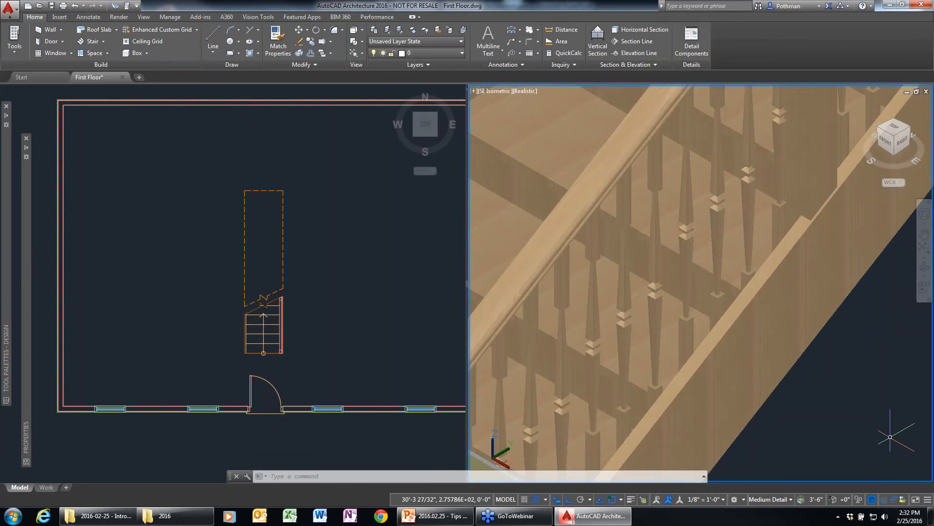
left_click(527, 91)
left_click(560, 116)
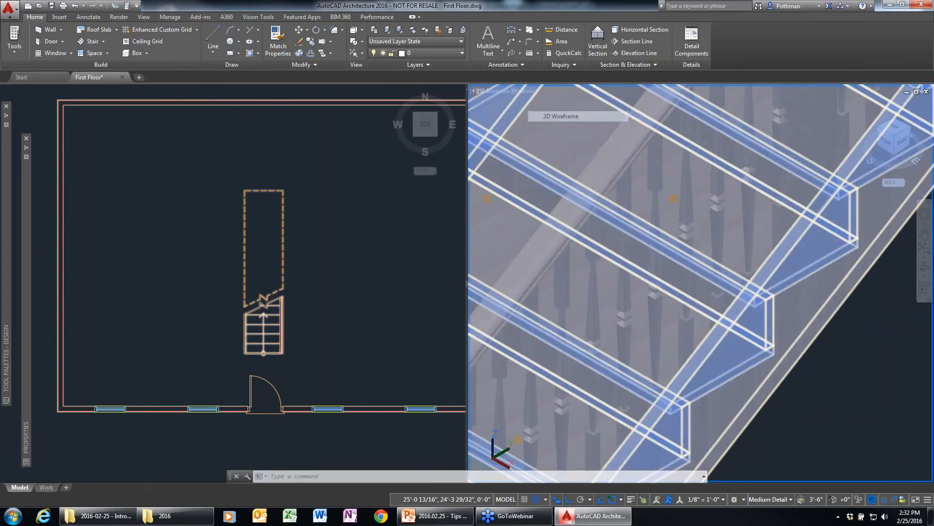
Draw the first flight of a new stair outside the building's east wall, matching the existing stair and running about 6'-11" north.
scroll(212, 311, "down", 4)
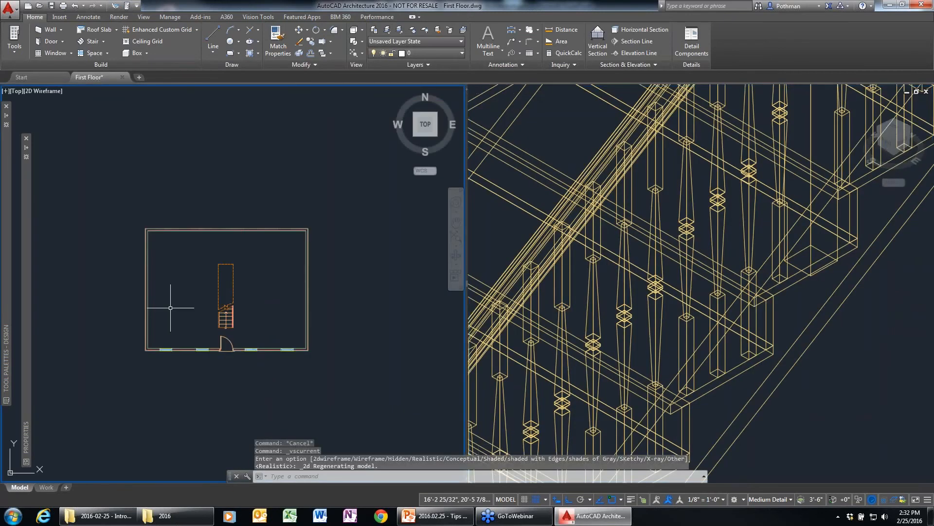
left_click(228, 325)
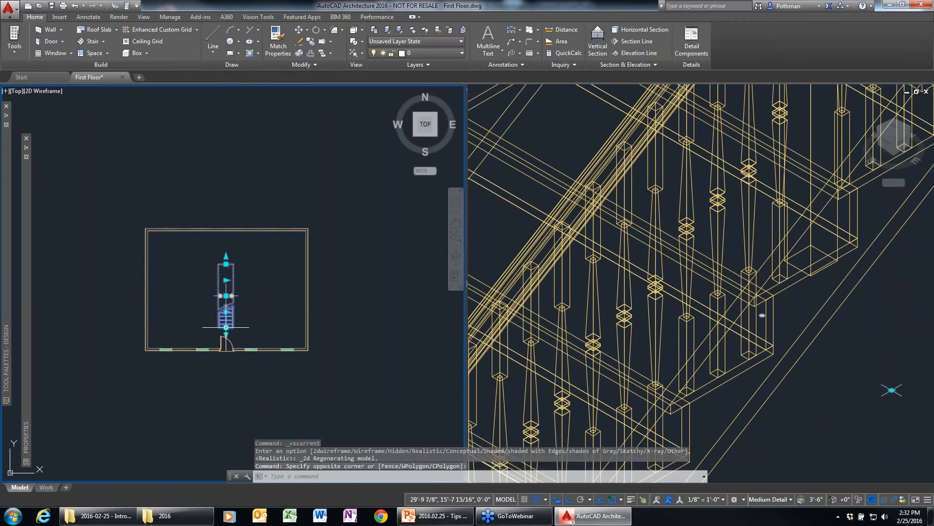
right_click(226, 332)
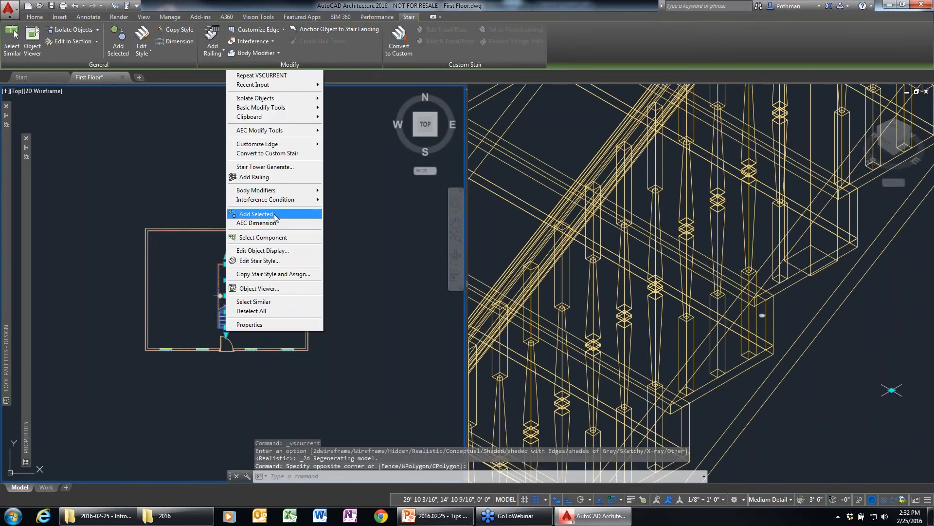
left_click(273, 214)
middle_click_drag(360, 320, 196, 263)
scroll(196, 265, "up", 2)
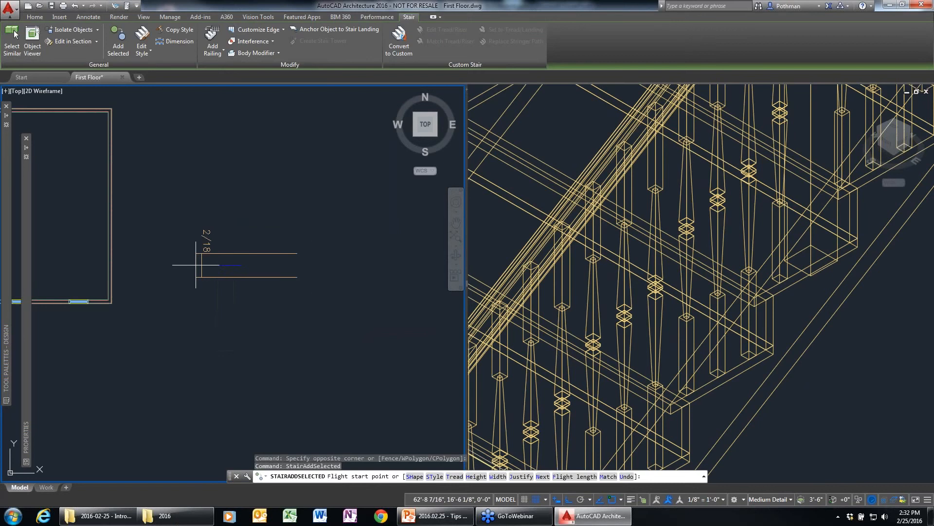
left_click(740, 393)
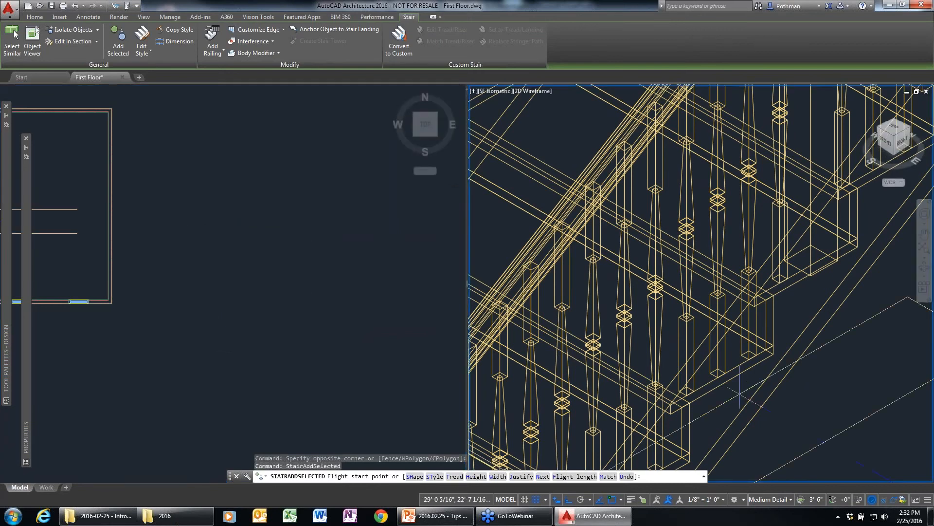
scroll(740, 393, "down", 2)
scroll(740, 402, "down", 5)
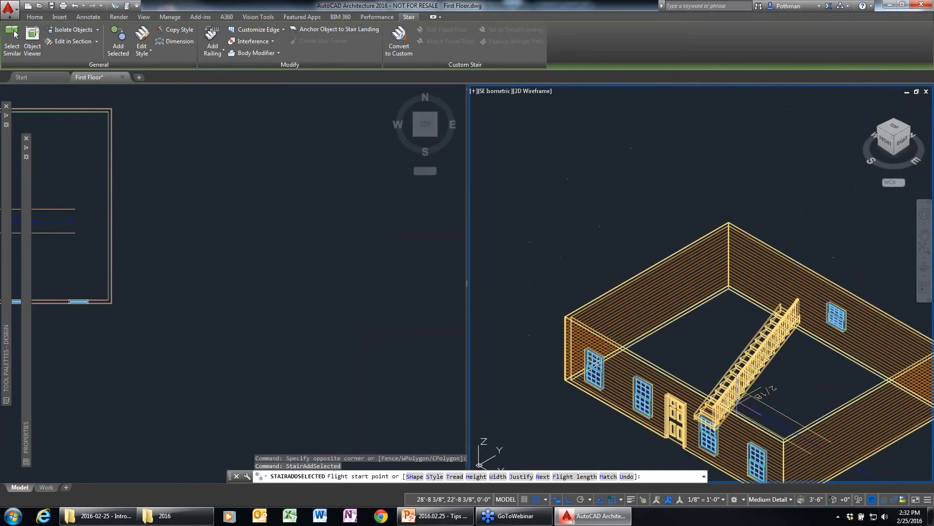
scroll(599, 272, "up", 4)
left_click(174, 288)
left_click(174, 288)
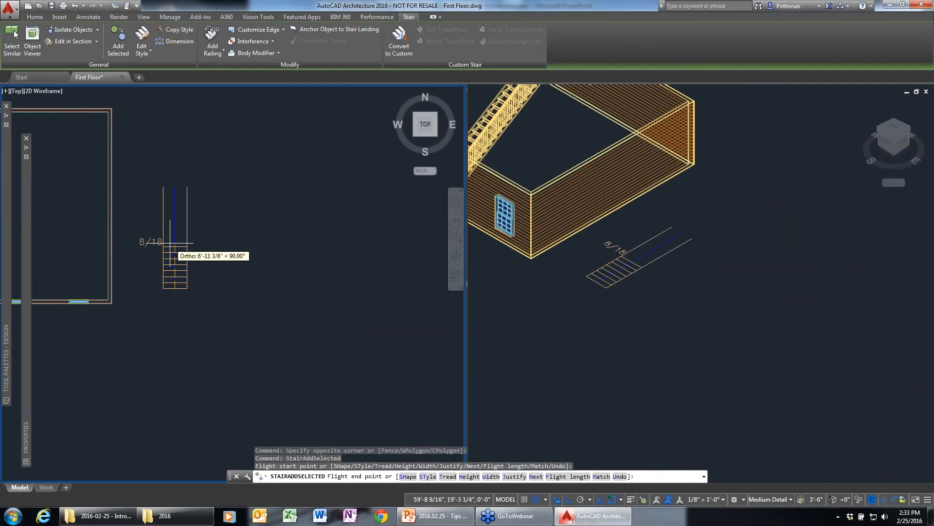
left_click(173, 242)
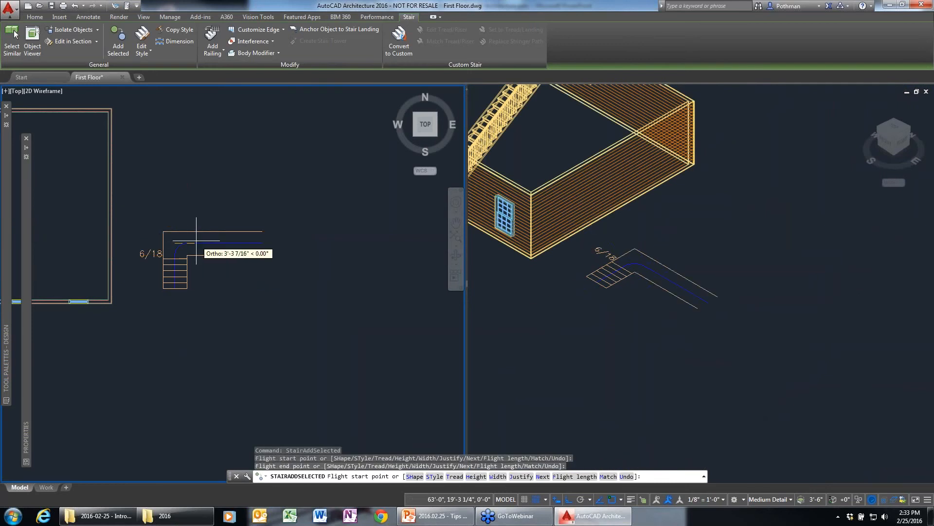
Make the stair L-shaped with a corner landing and a second flight running east, starting about 3'-3" from the first flight's end.
left_click(196, 242)
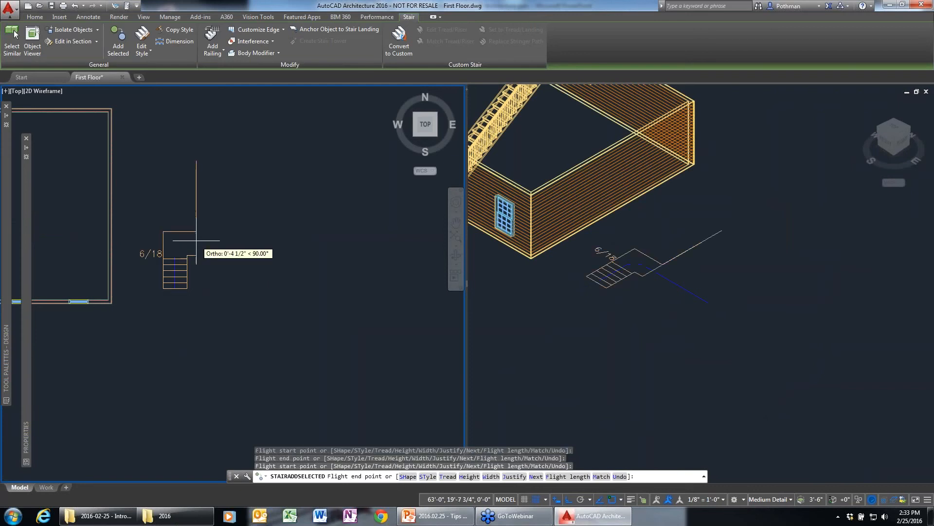
left_click(340, 271)
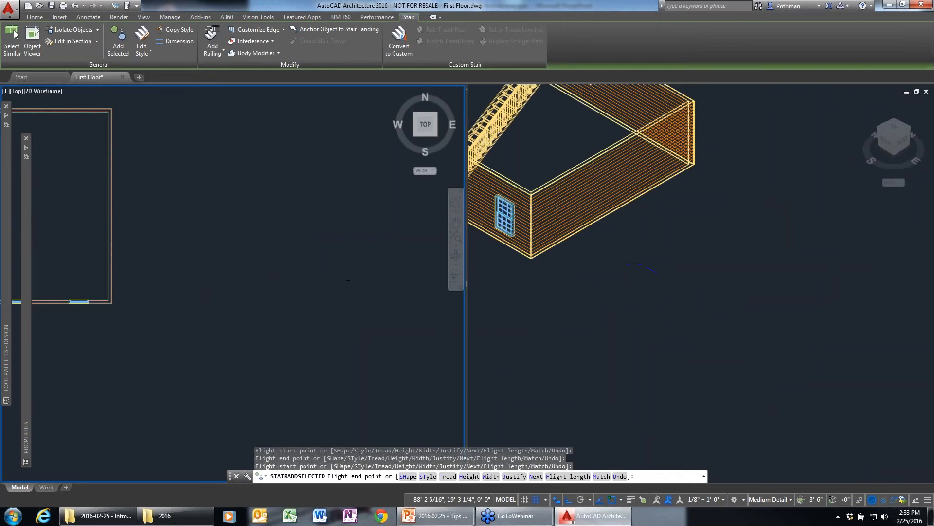
key("Escape")
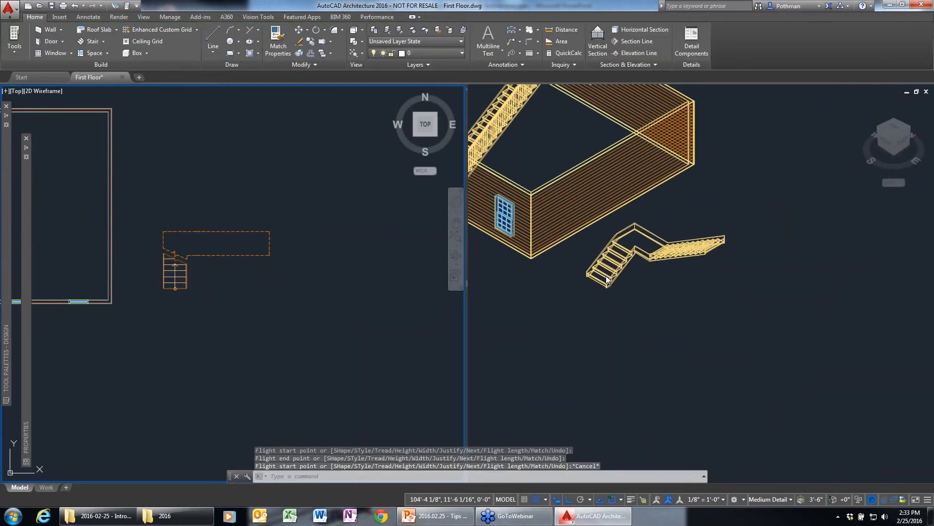
left_click(607, 279)
scroll(632, 272, "up", 4)
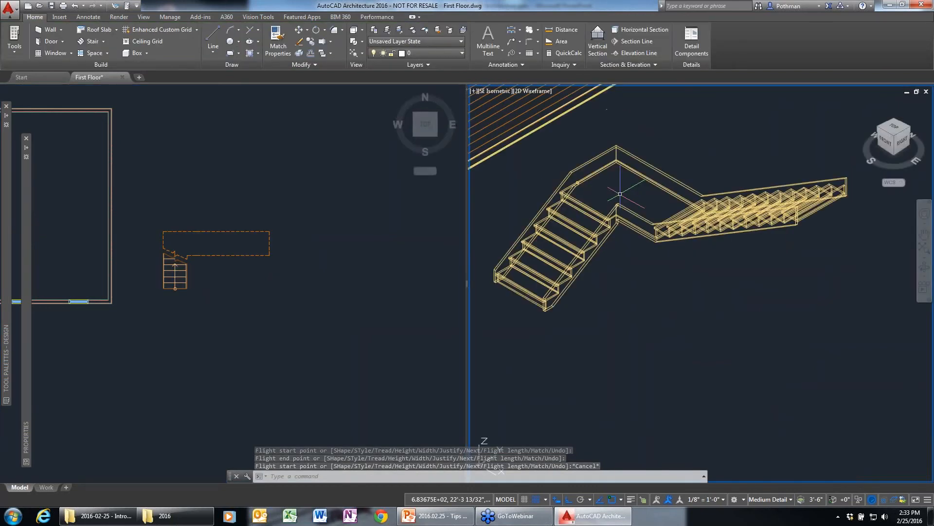
Try to add a U-shaped stair southeast of the L-shaped one with the same properties, going north and returning south.
left_click(199, 249)
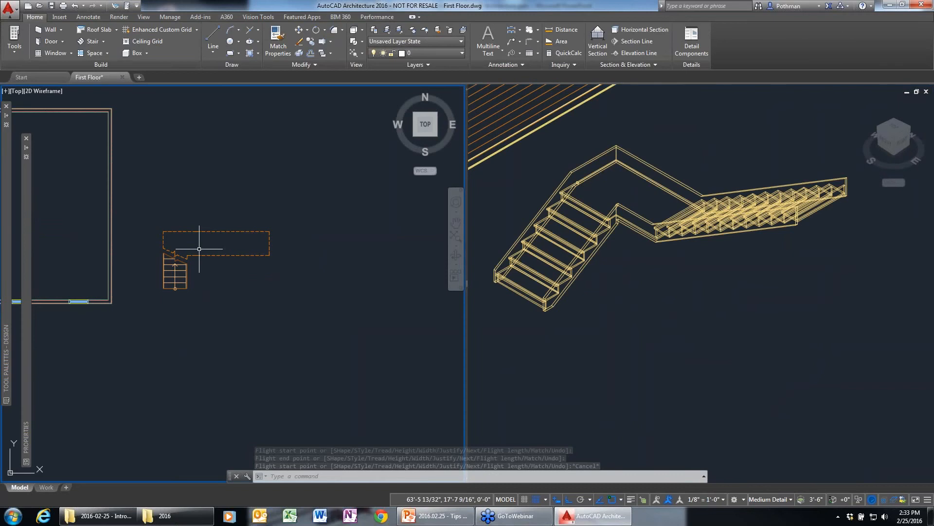
left_click(179, 272)
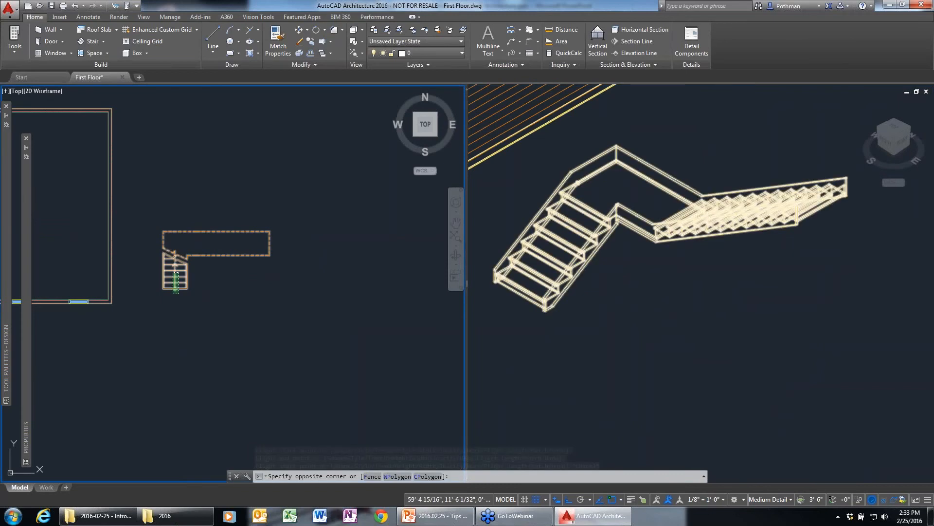
left_click(173, 293)
right_click(175, 292)
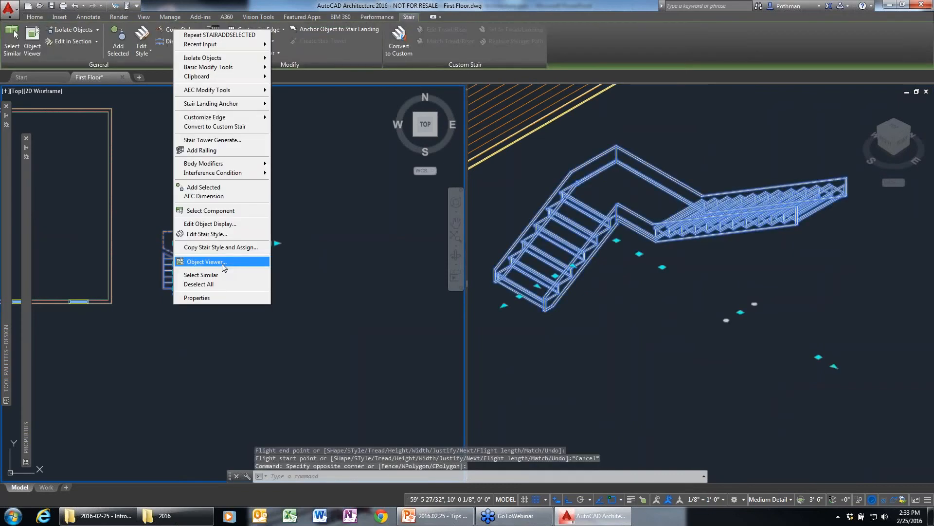
left_click(221, 261)
left_click(265, 377)
left_click(265, 346)
left_click(297, 345)
left_click(297, 401)
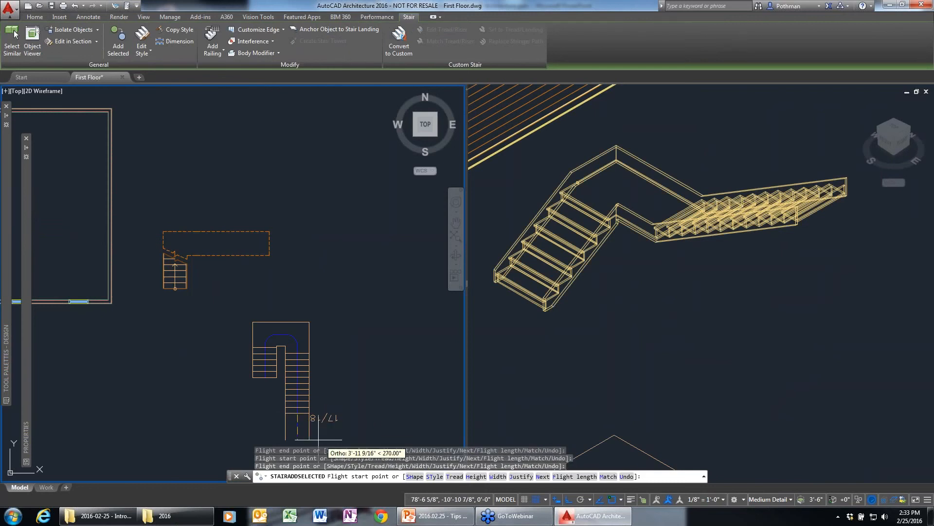
key("Return")
key("Escape")
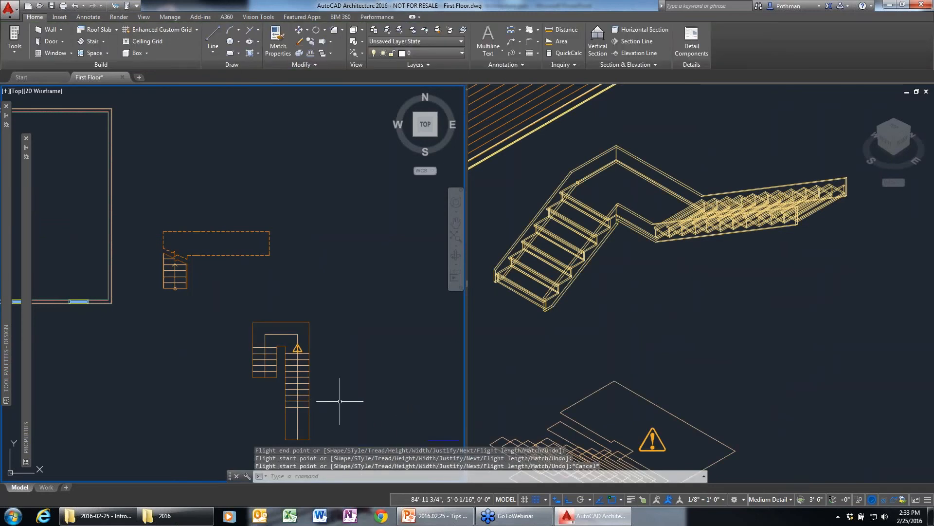
left_click(584, 399)
middle_click_drag(570, 436, 597, 231)
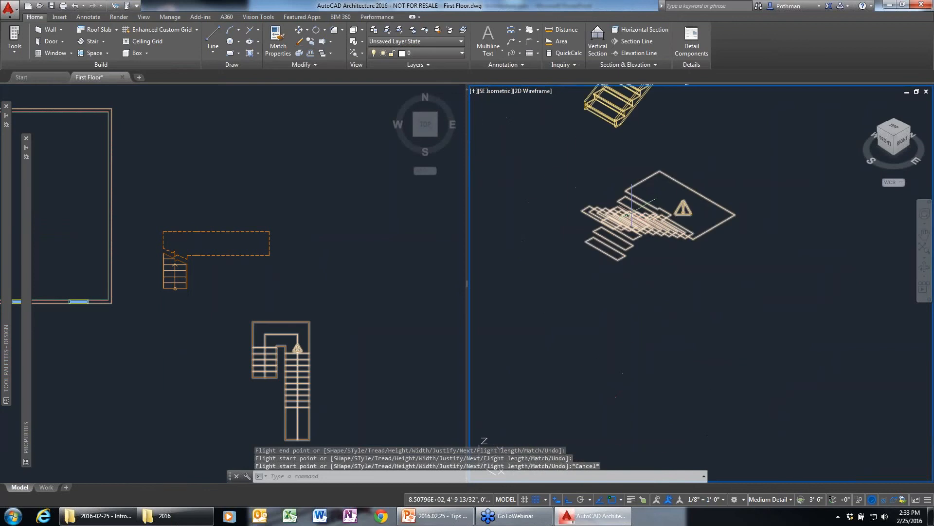
scroll(597, 232, "up", 2)
Erase the faulty U-shaped stair.
left_click(320, 359)
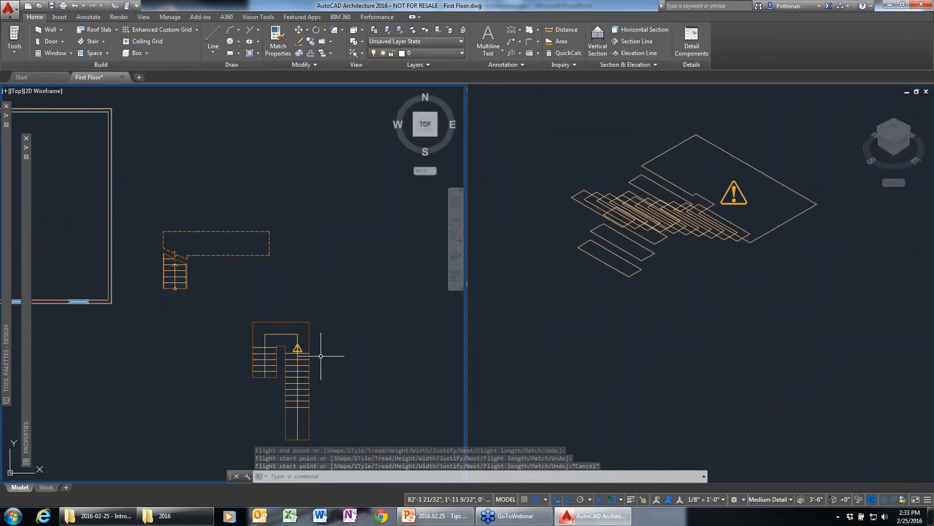
scroll(749, 336, "down", 6)
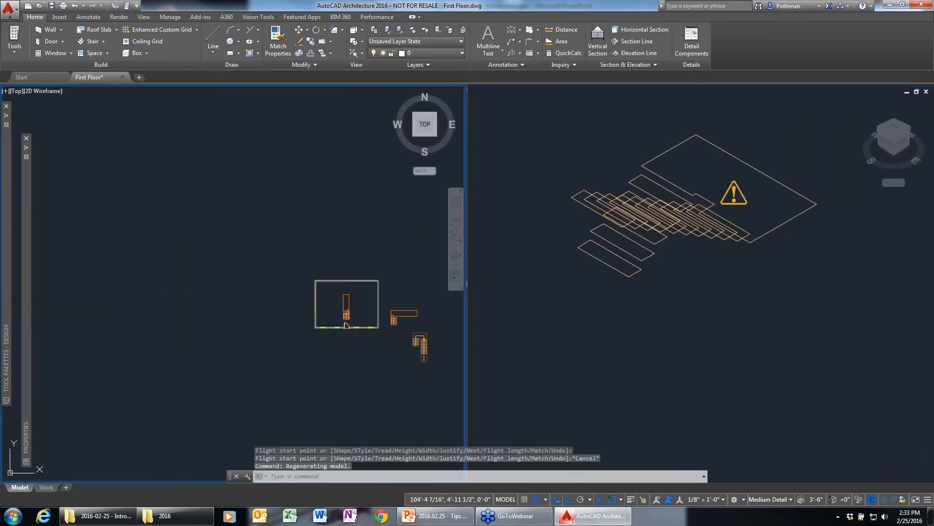
left_click(450, 354)
left_click(410, 336)
key("Delete")
scroll(424, 346, "up", 5)
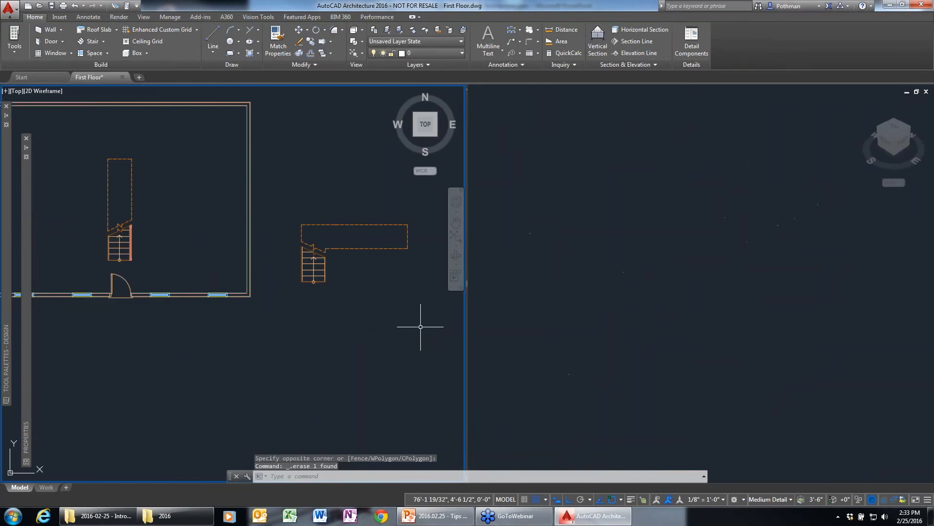
Add a U-shaped stair south of the L-shaped one with its properties, using a longer first flight and a return flight ending about 11'-9" south.
key("ctrl+r")
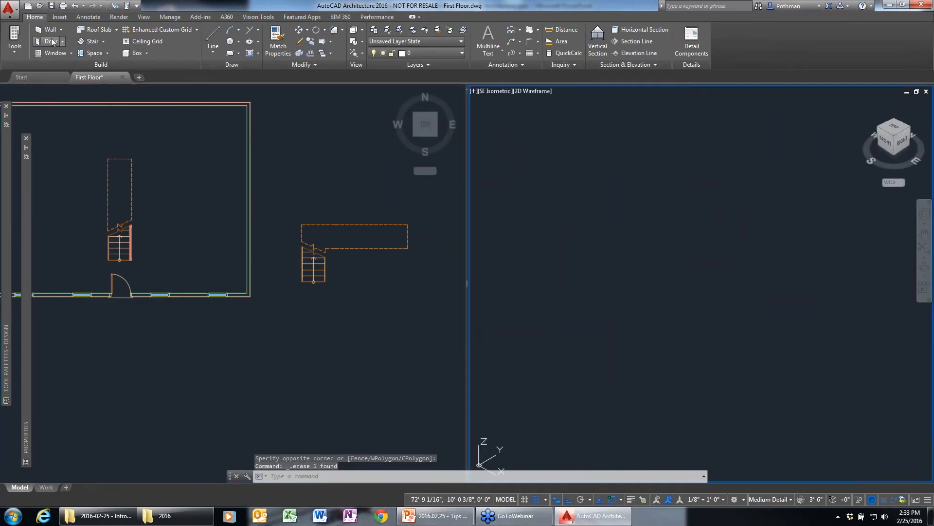
left_click(319, 270)
left_click(319, 266)
right_click(319, 266)
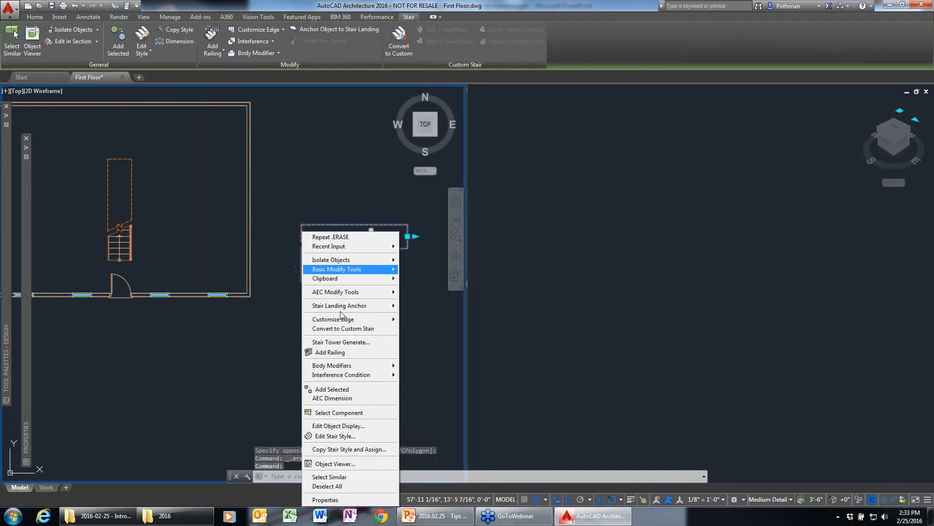
left_click(341, 387)
left_click(361, 343)
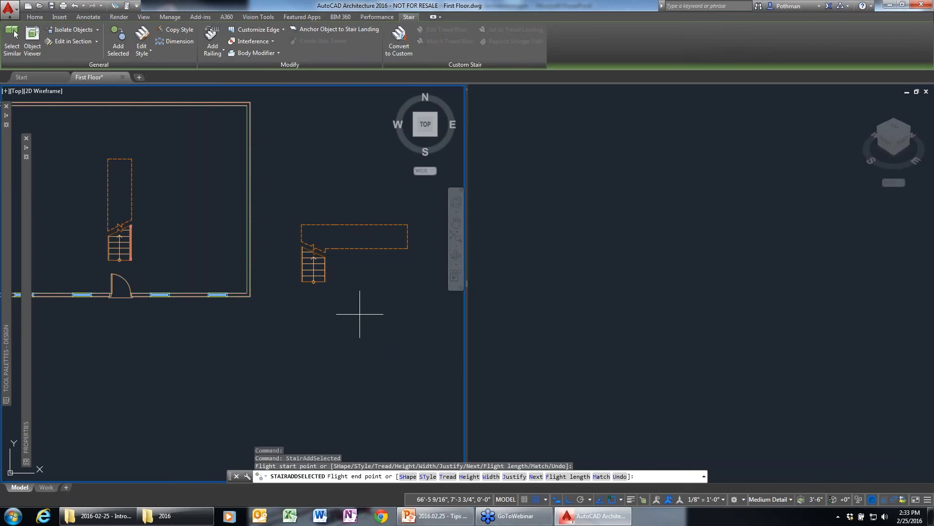
left_click(360, 314)
left_click(391, 314)
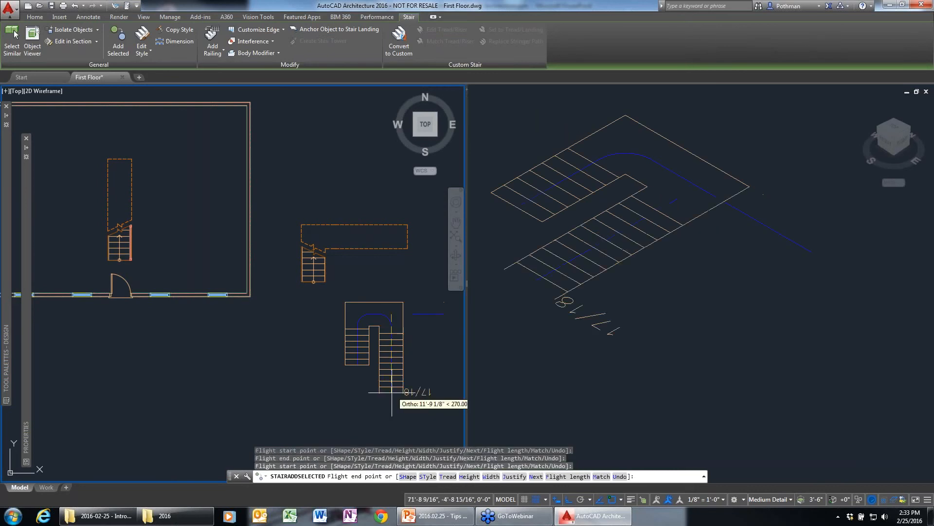
left_click(392, 391)
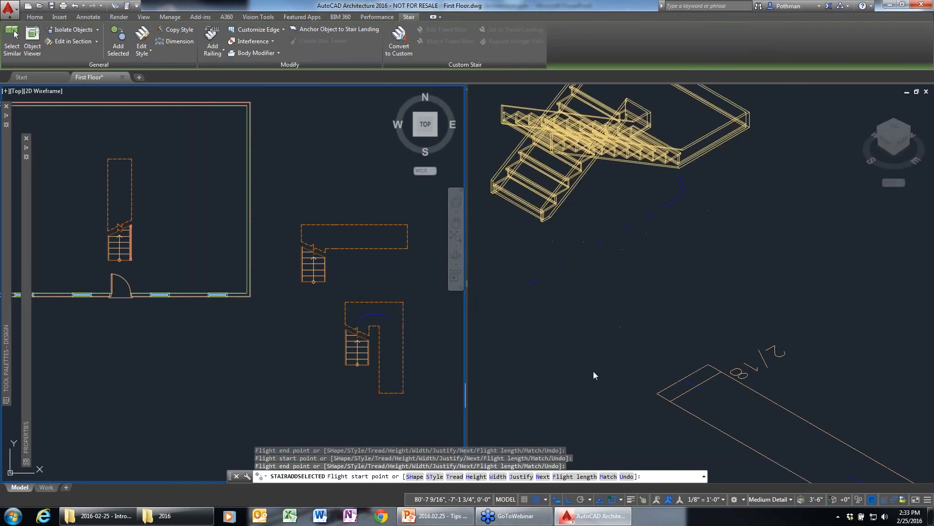
key("Escape")
left_click(593, 371)
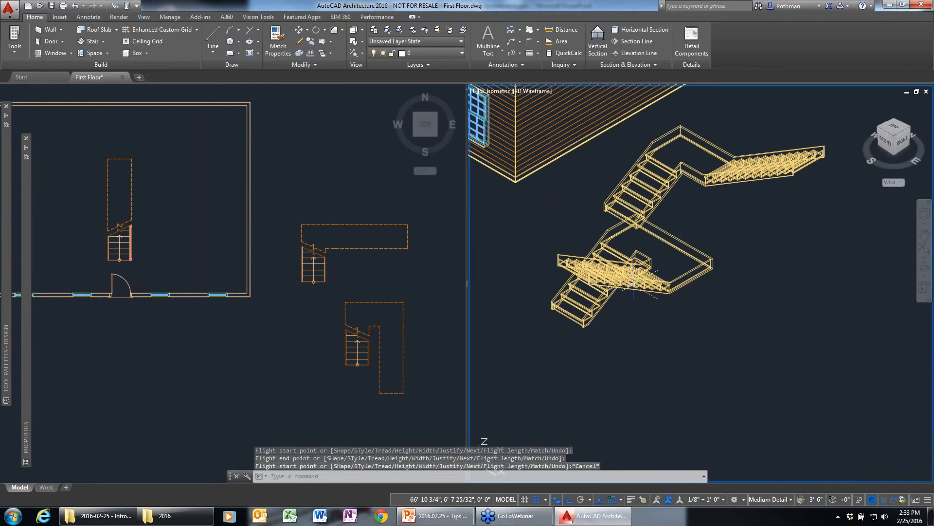
scroll(633, 281, "up", 4)
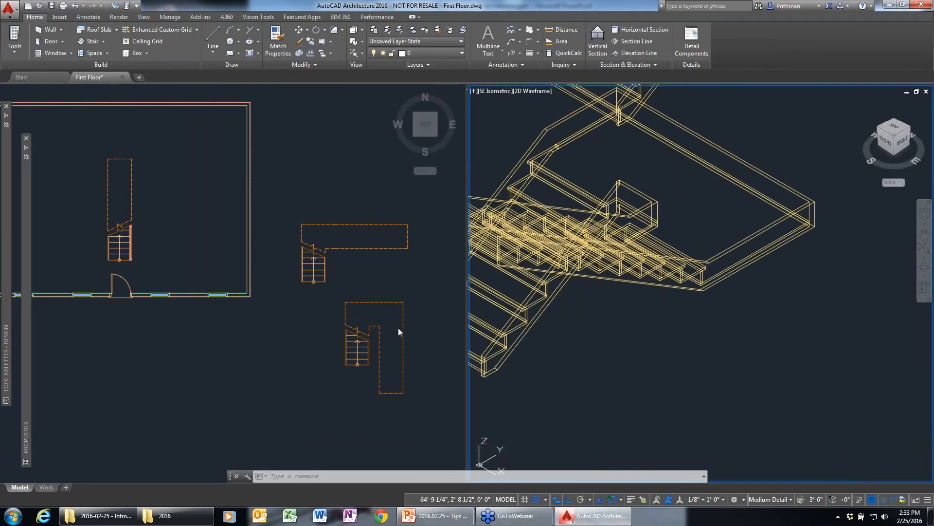
Erase both the L-shaped and U-shaped stairs east of the building.
left_click(424, 349)
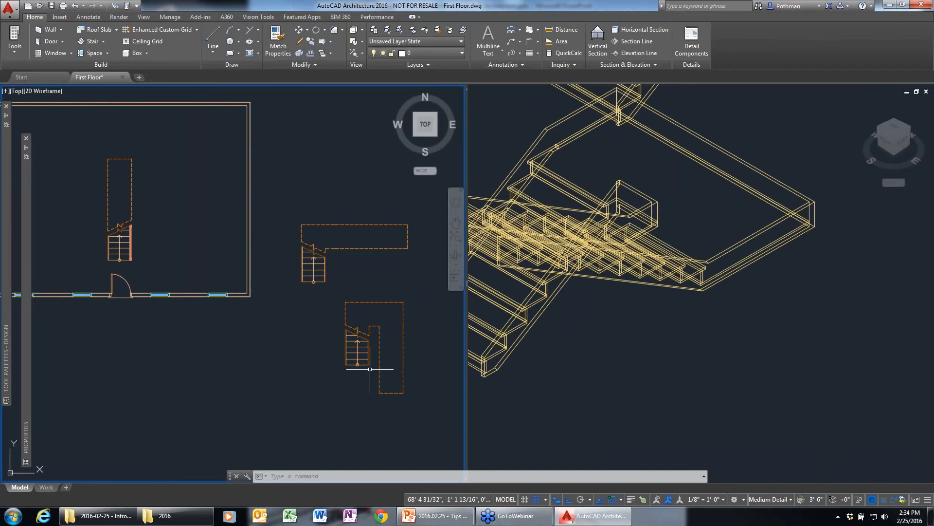
left_click(408, 398)
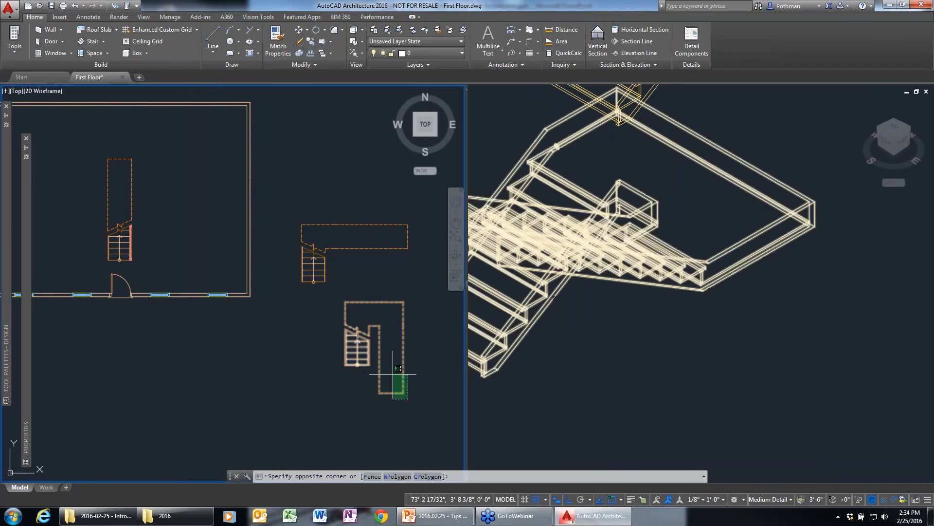
left_click(320, 193)
key("Delete")
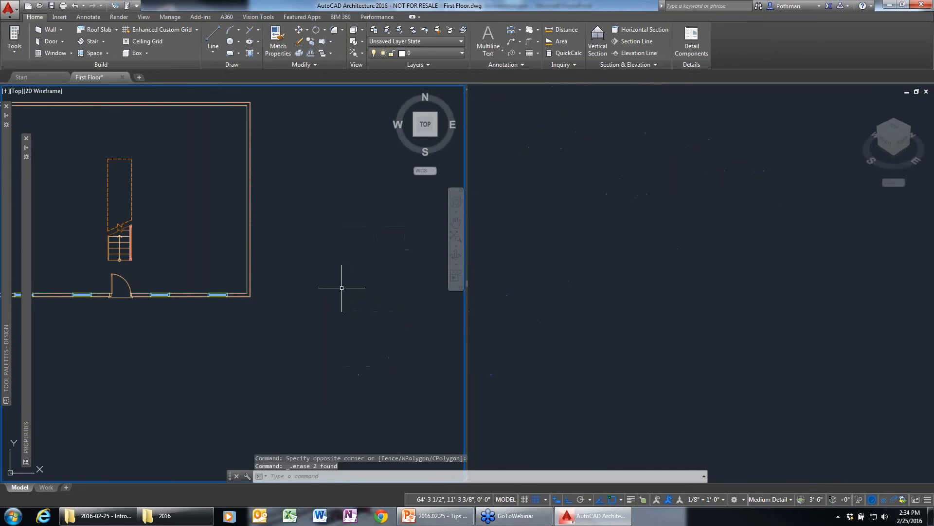
scroll(326, 260, "down", 3)
left_click(616, 284)
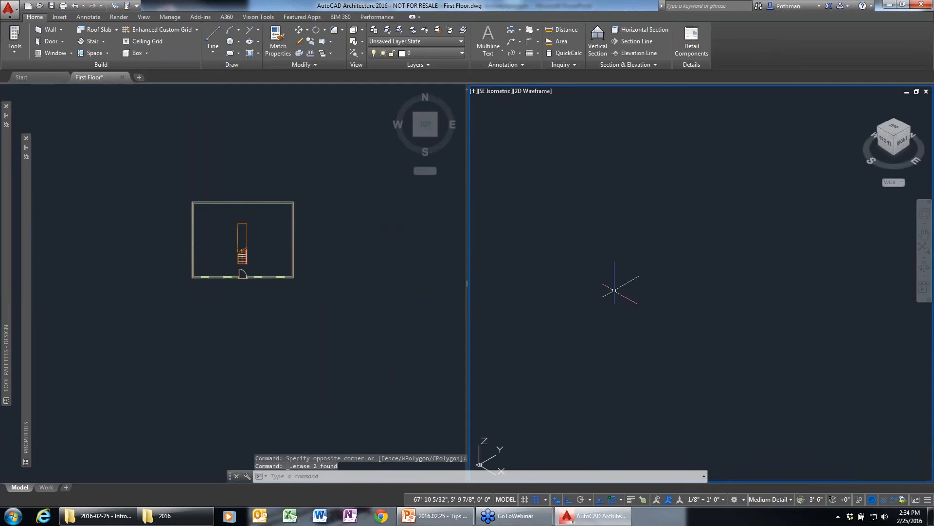
scroll(614, 290, "down", 3)
middle_click_drag(573, 227, 651, 333)
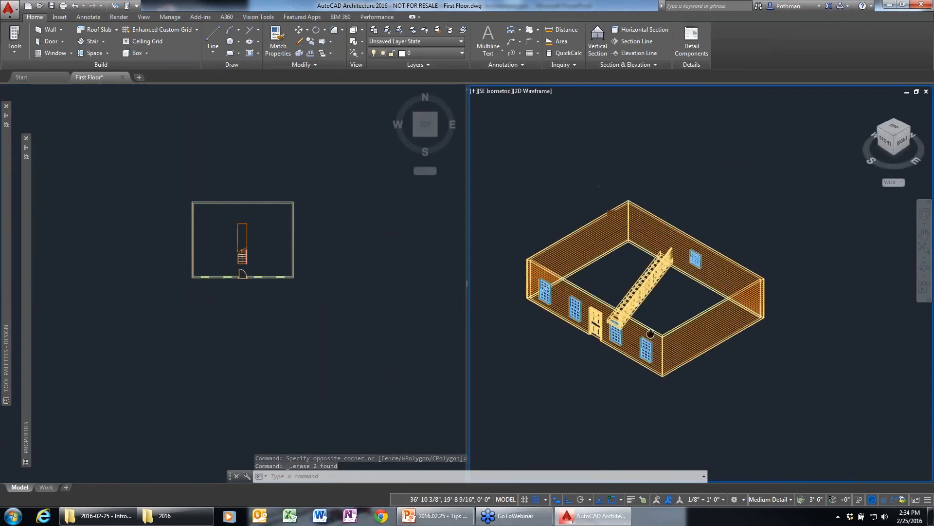
scroll(651, 333, "up", 3)
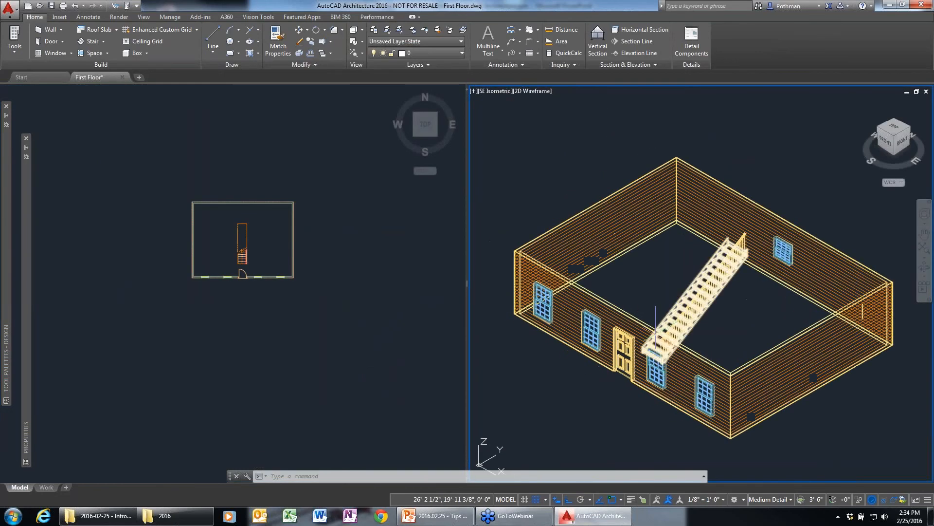
Start a roof over the building by picking the outer southwest and southeast wall corners as its first two points.
left_click(276, 235)
scroll(247, 250, "up", 4)
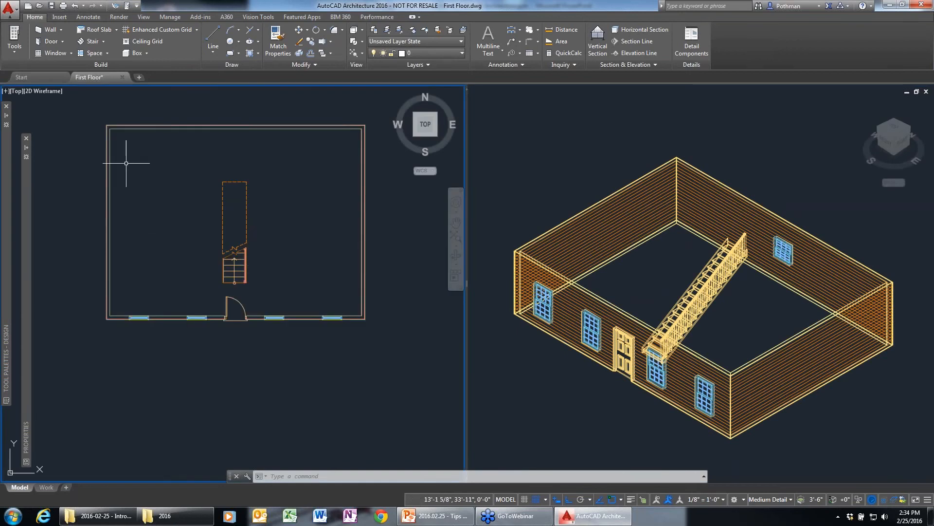
mouse_move(5, 179)
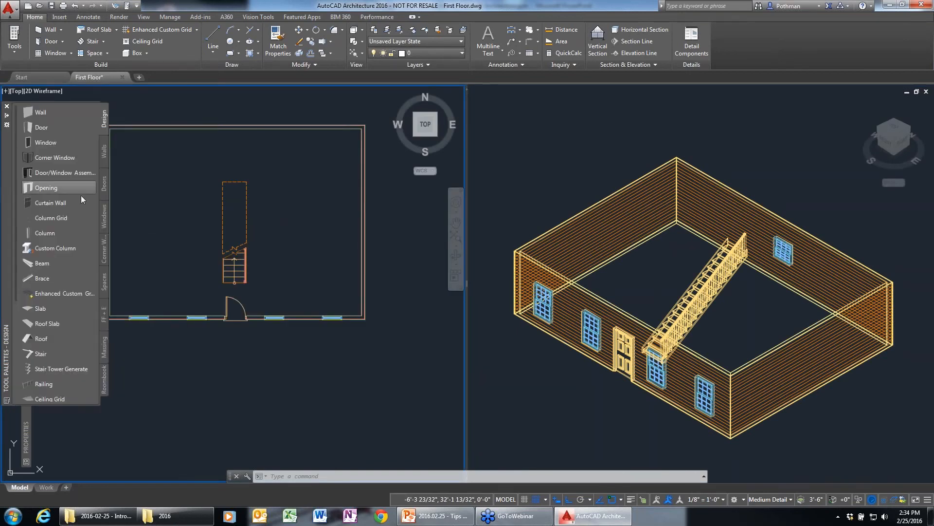
left_click(60, 335)
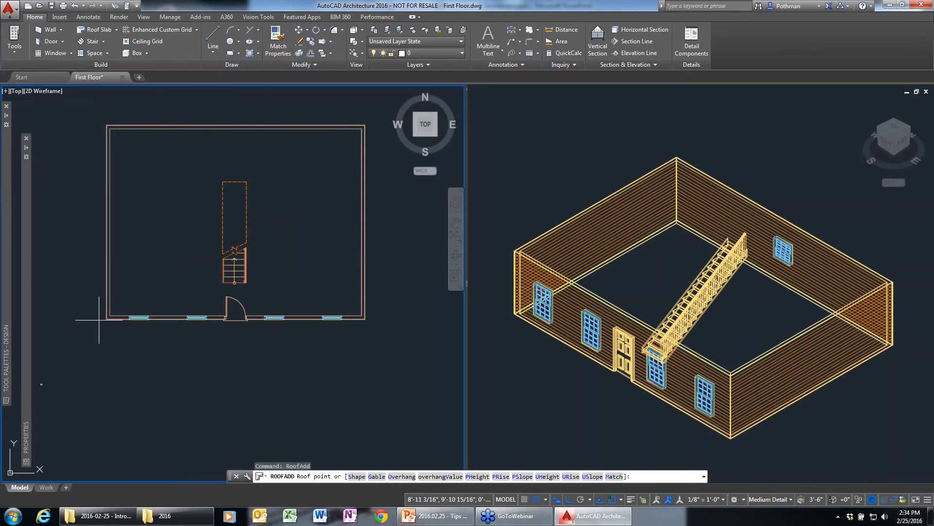
left_click(103, 319)
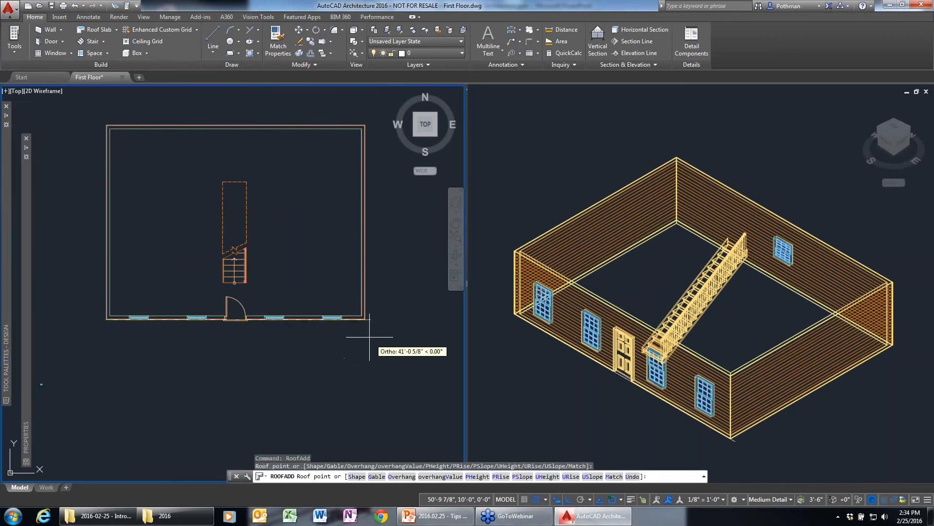
left_click(367, 320)
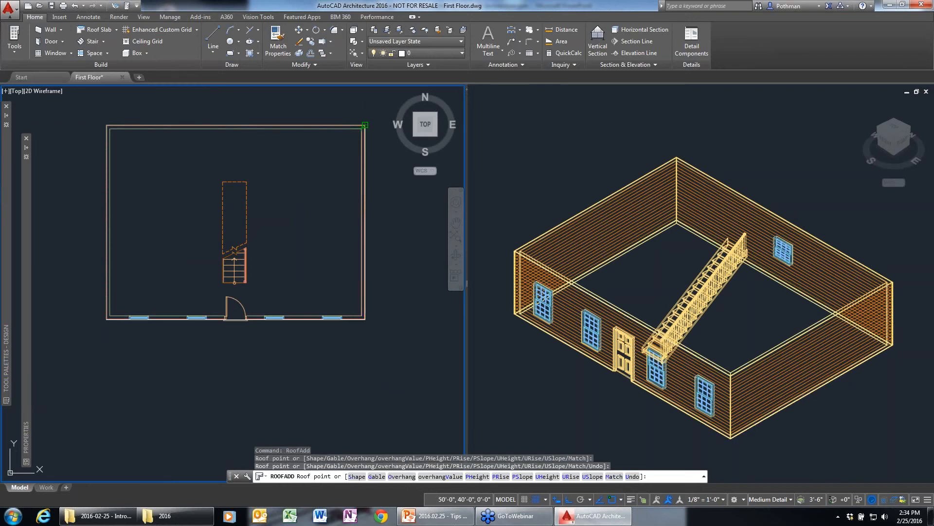
Finish the hip roof outline by placing its last points at the building's northeast and northwest outer corners in plan.
left_click(364, 125)
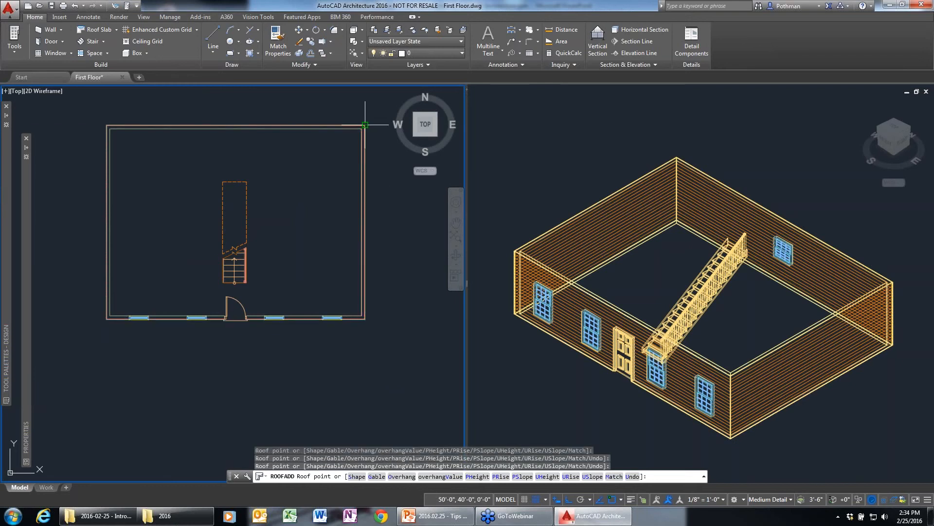
left_click(106, 121)
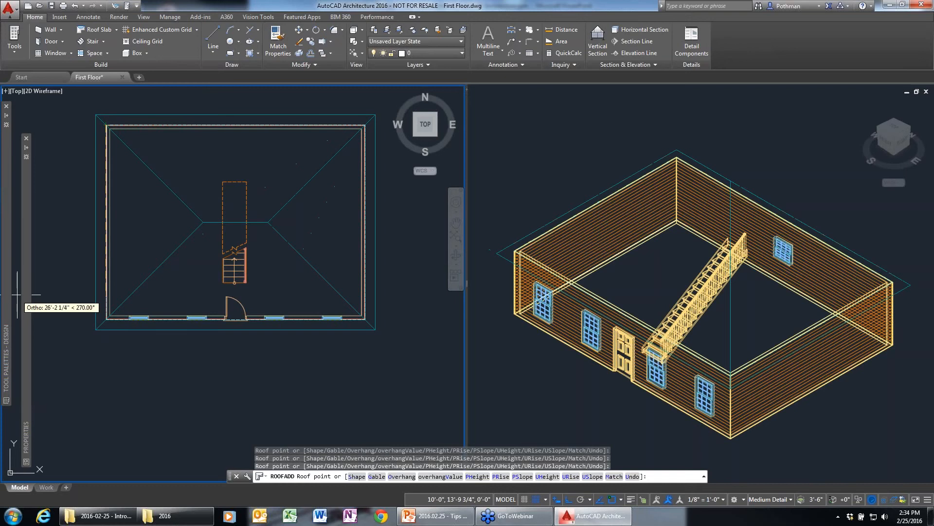
key("Return")
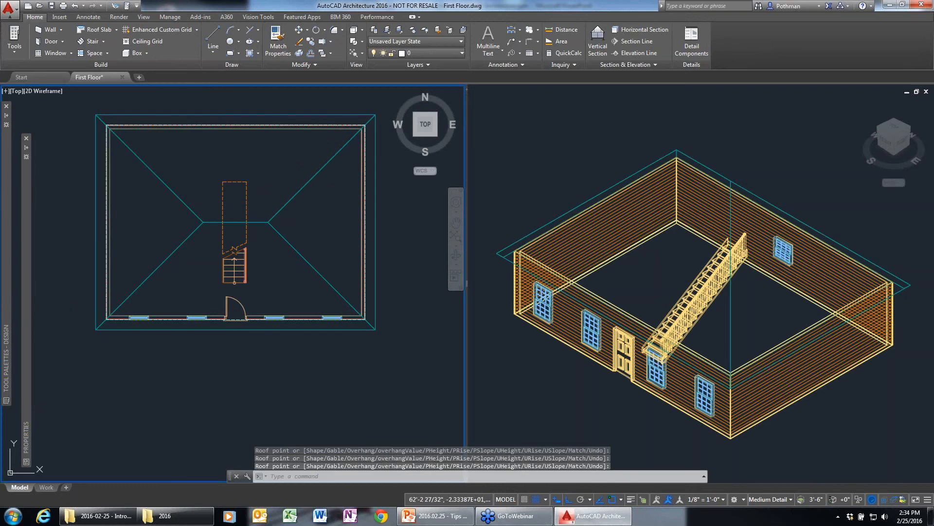
Stretch the east end of the hip roof's ridge outward past the eave to turn that end into a gable.
left_click(769, 334)
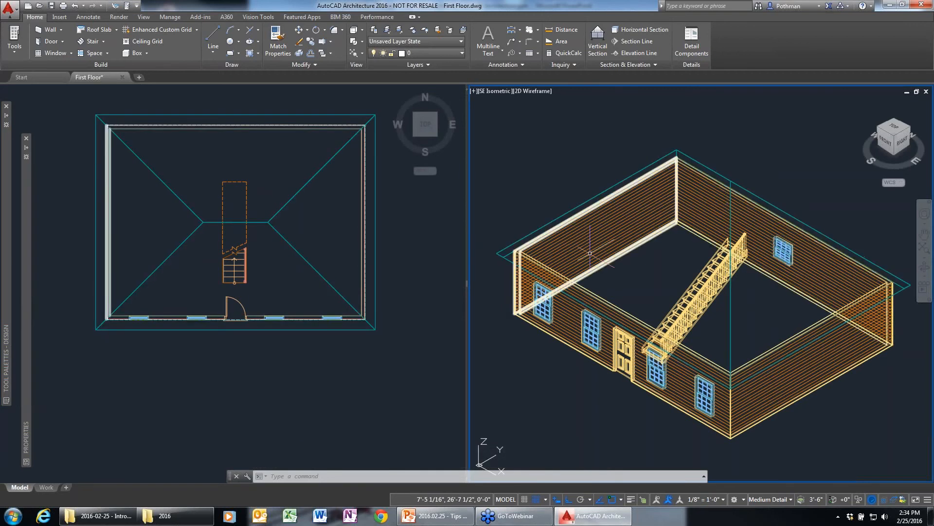
left_click(766, 337)
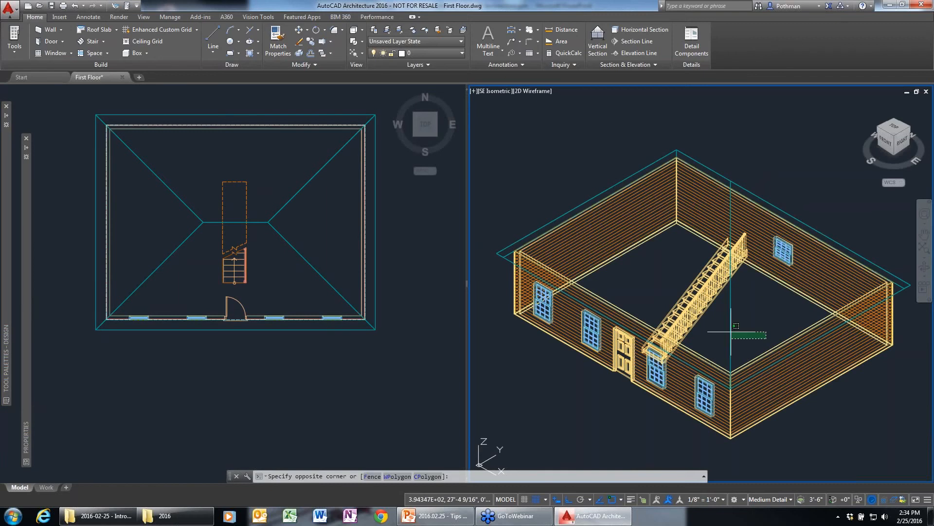
left_click(721, 334)
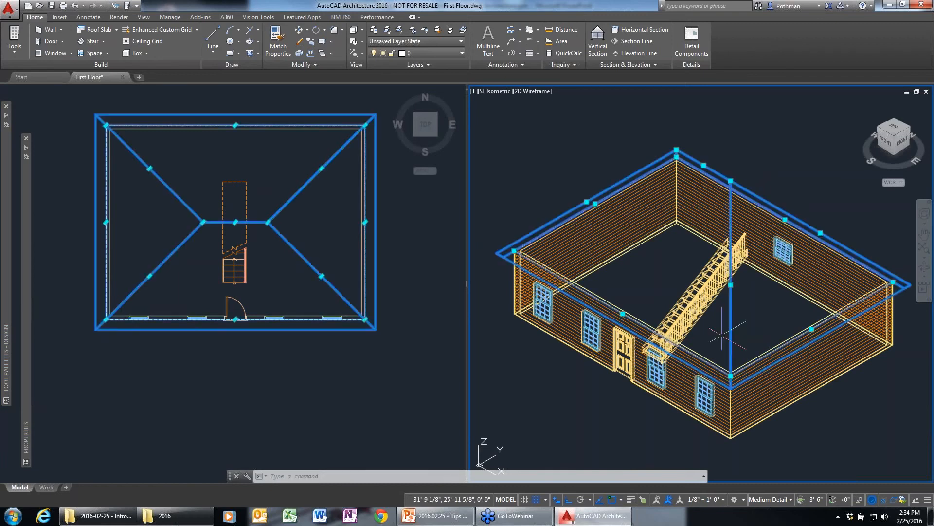
left_click(730, 181)
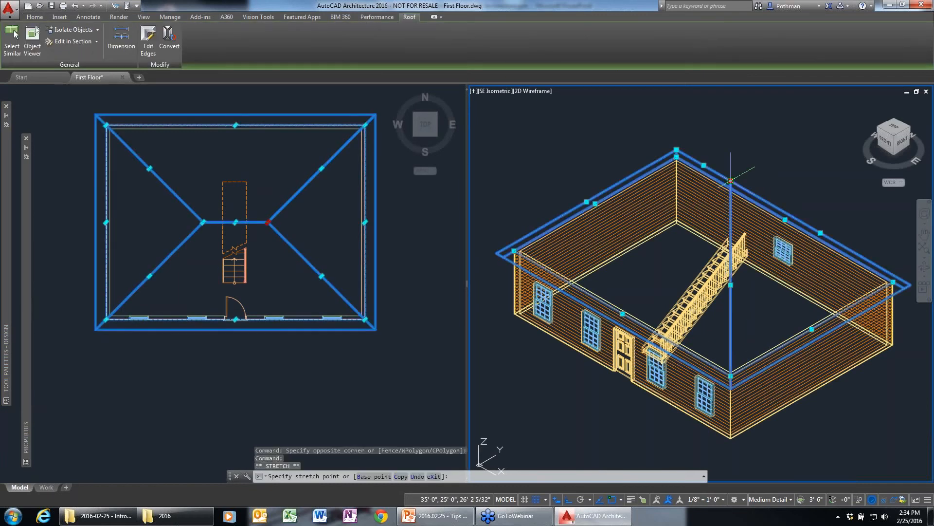
left_click(892, 390)
left_click(678, 155)
scroll(487, 107, "down", 4)
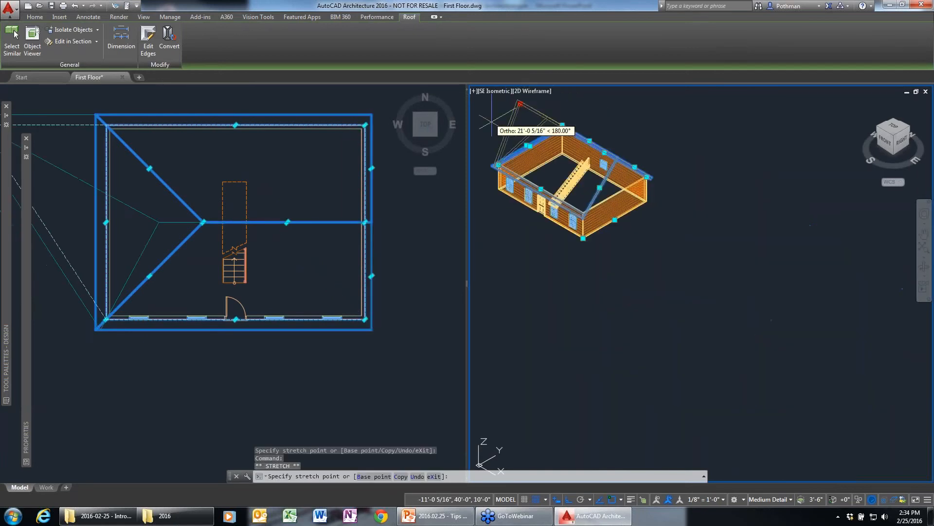
left_click(70, 236)
key("Escape")
key("Escape")
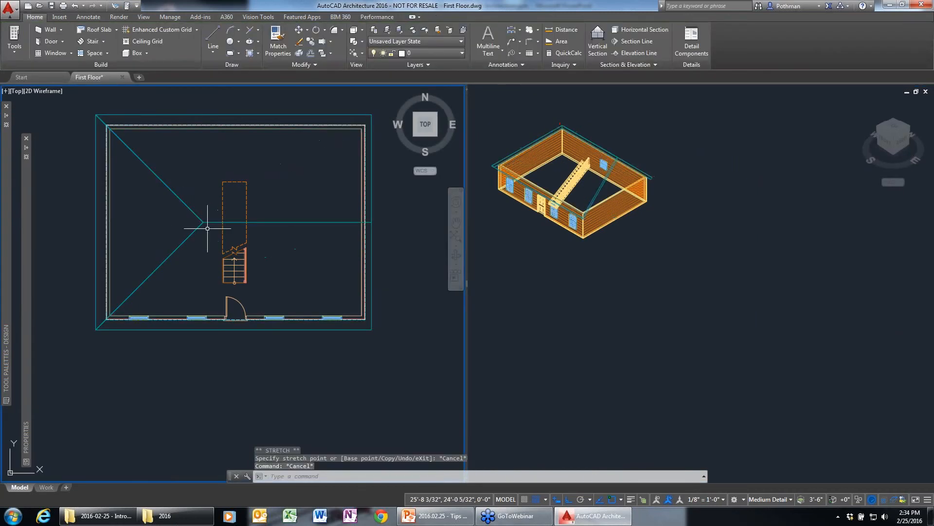
Stretch the west end of the roof ridge outward in plan to turn that end into a gable as well.
left_click(203, 222)
left_click(203, 222)
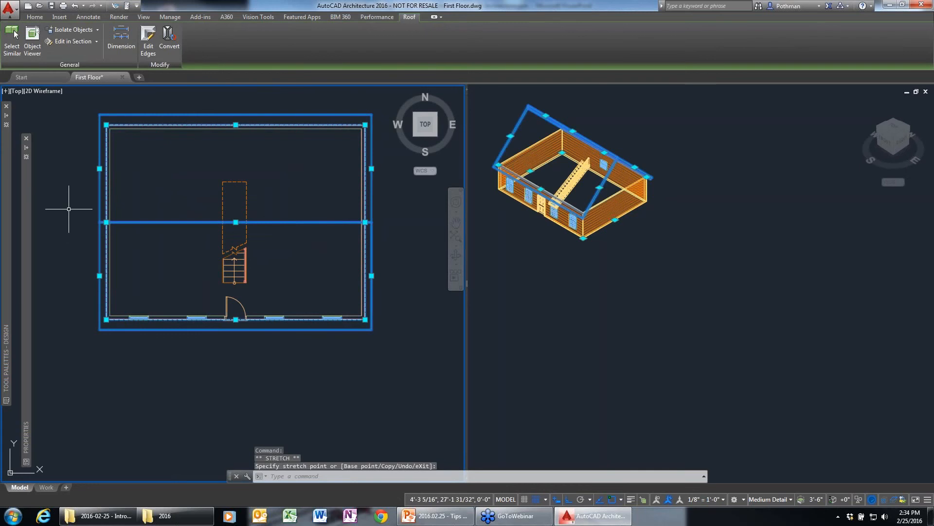
key("Escape")
key("Escape")
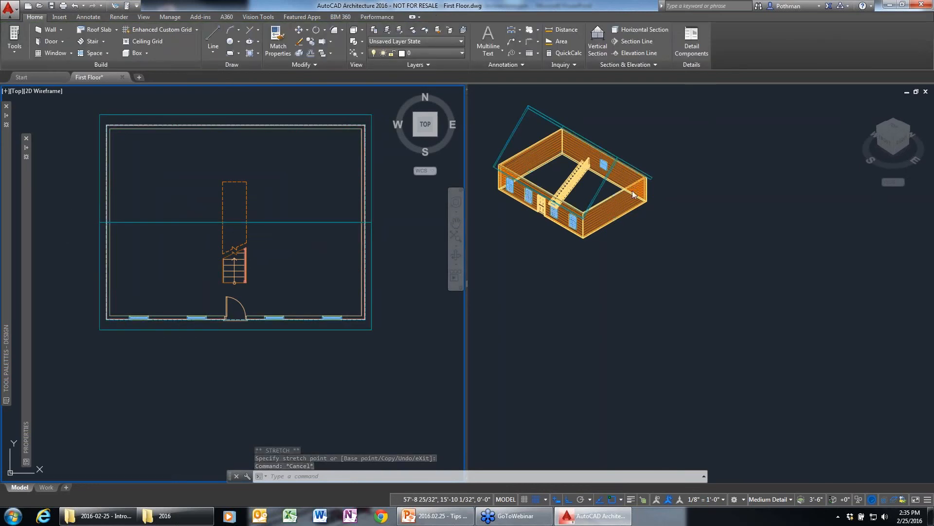
Reframe the whole house in the isometric view and show it in the Realistic visual style to inspect the gable roof.
left_click(670, 234)
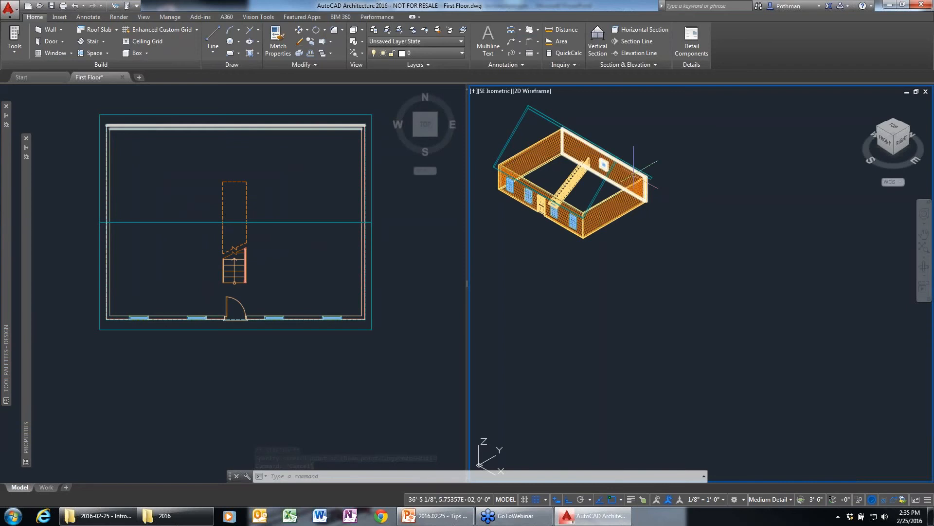
scroll(633, 174, "up", 2)
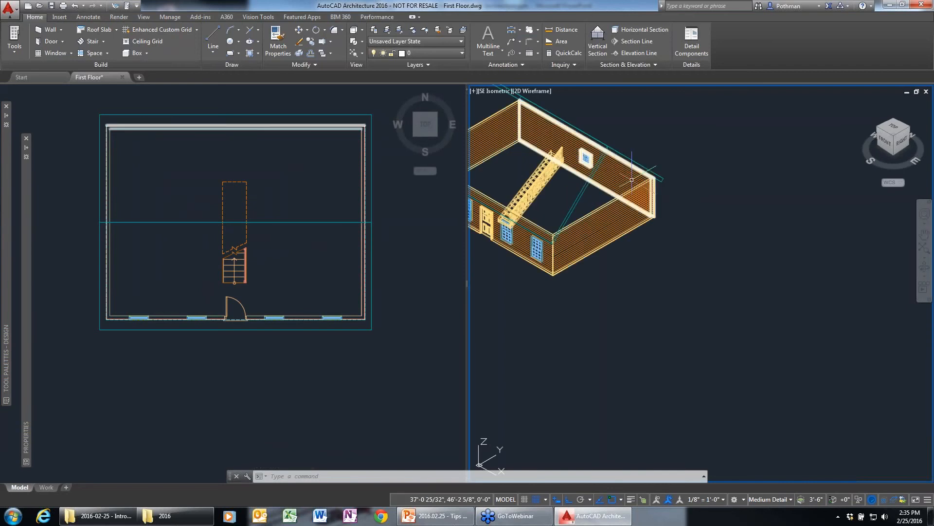
scroll(632, 180, "up", 2)
middle_click_drag(649, 192, 858, 305)
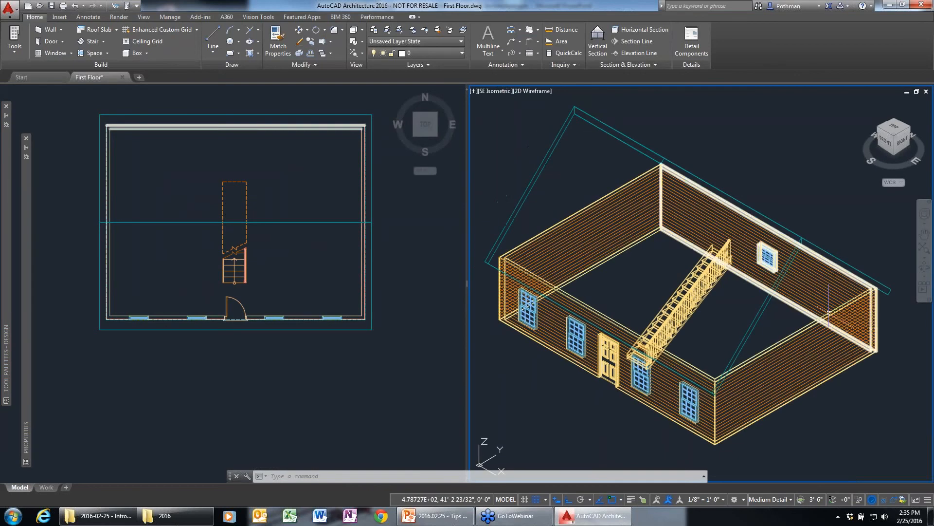
left_click(534, 92)
left_click(565, 150)
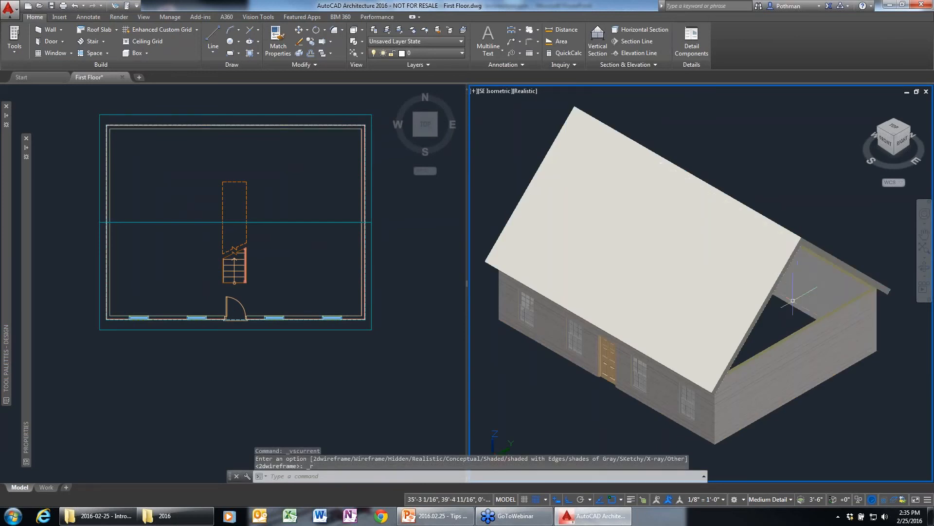
Return the isometric view to the 2D Wireframe visual style.
left_click(766, 271)
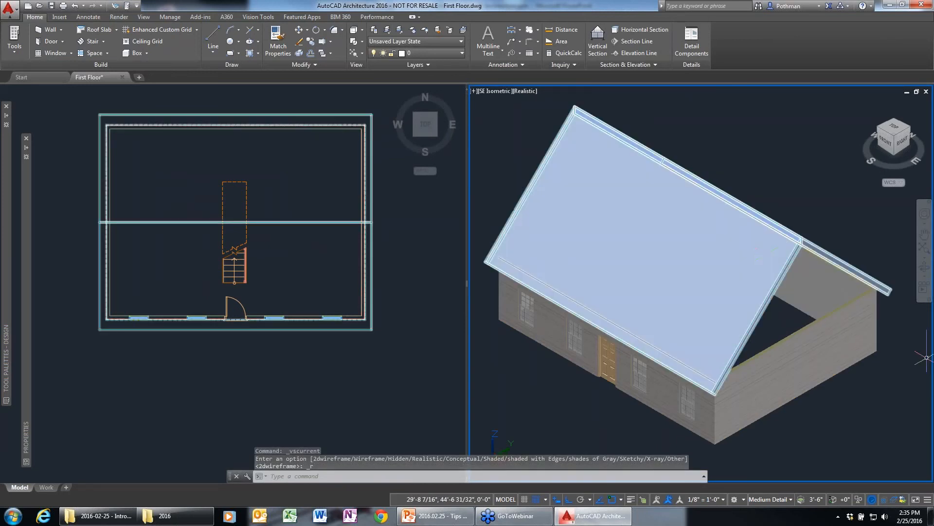
key("Escape")
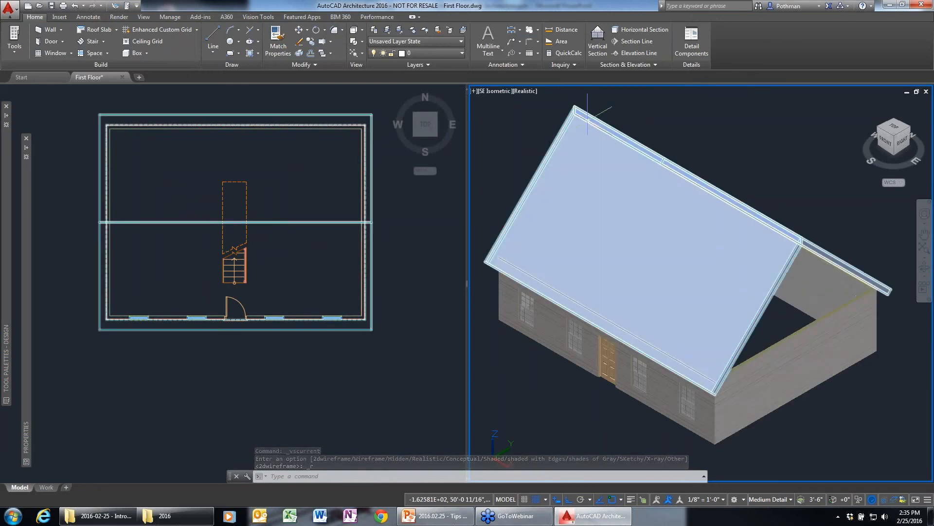
left_click(523, 91)
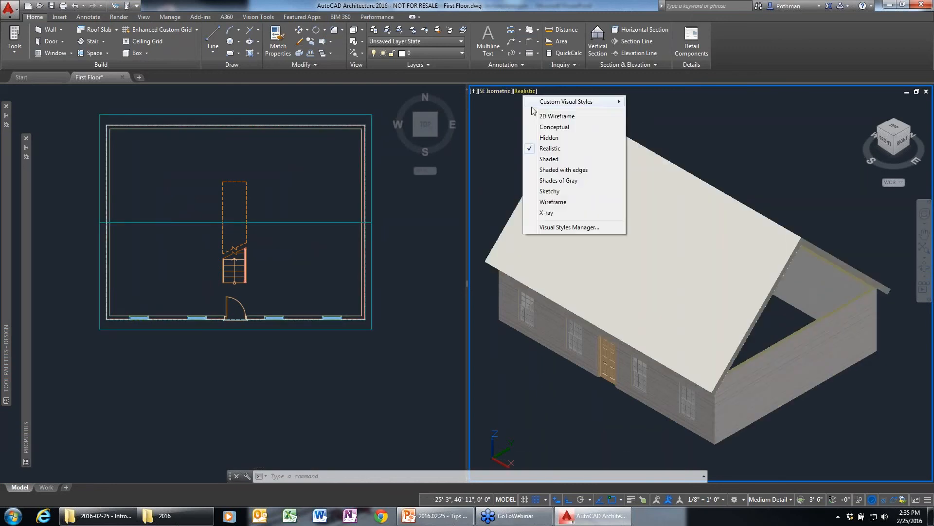
left_click(547, 120)
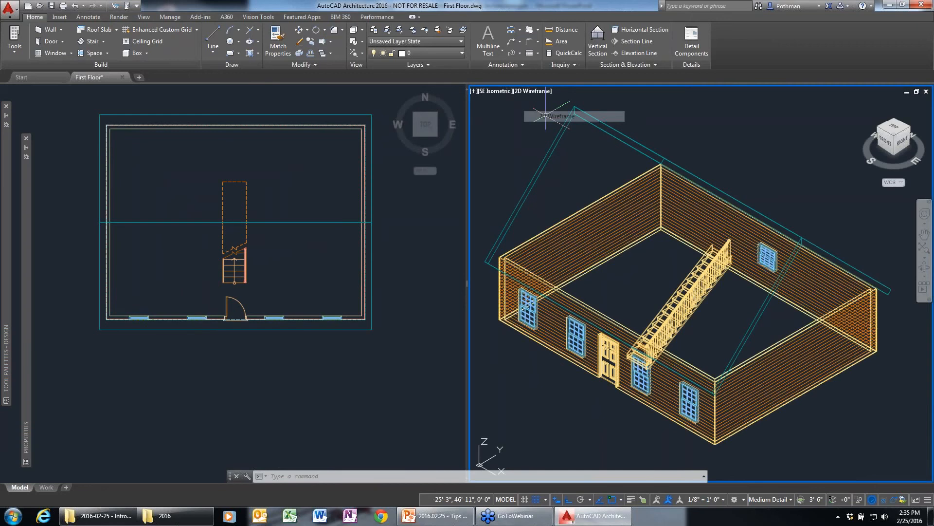
Modify the east end wall's roof line with Auto project, using the roof object, to extend the wall up to the gable.
left_click(778, 360)
right_click(774, 360)
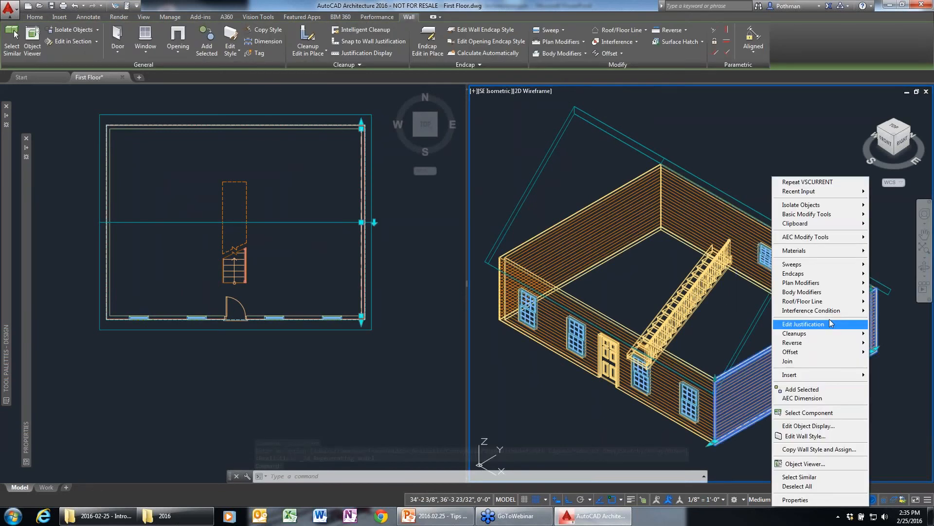
mouse_move(812, 306)
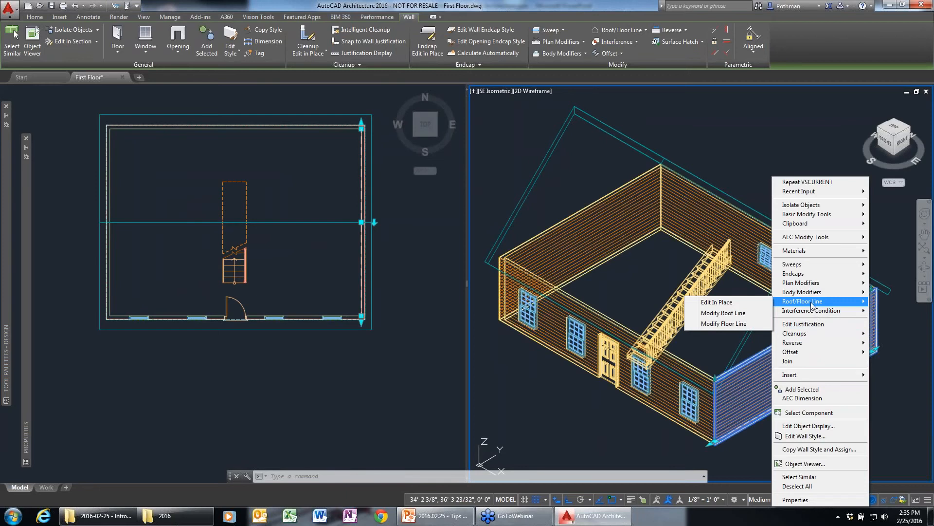
left_click(725, 313)
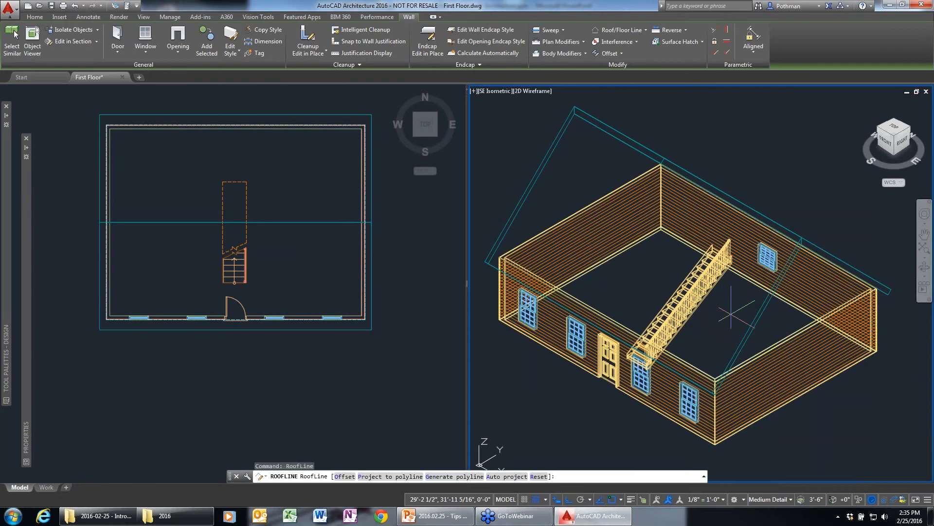
left_click(499, 476)
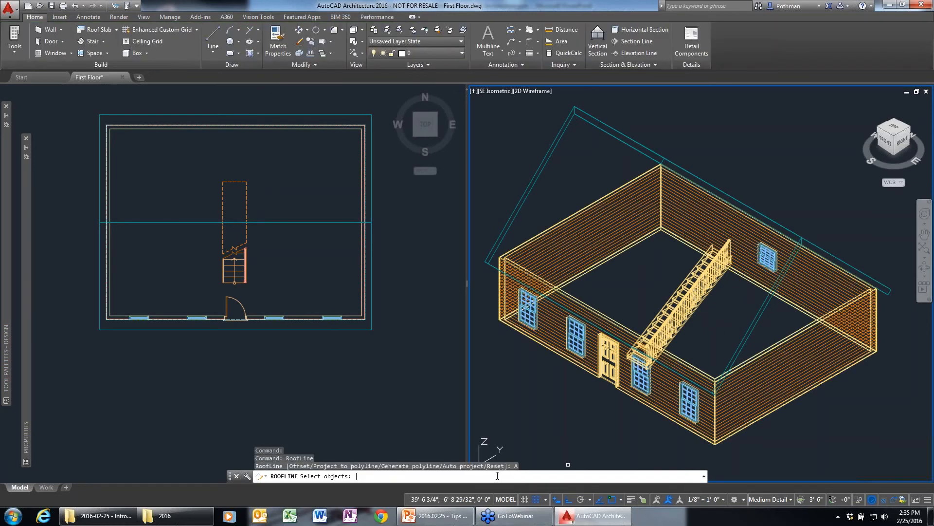
left_click(814, 243)
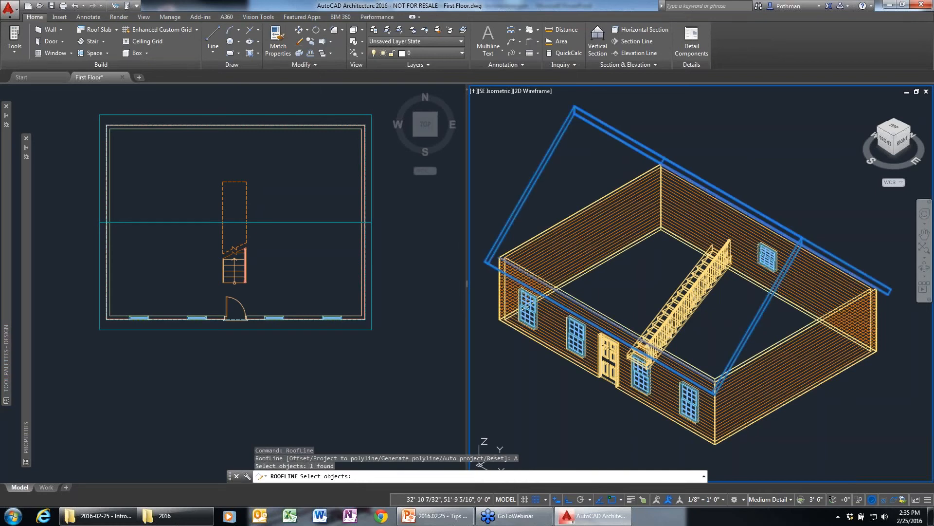
key("Return")
key("Escape")
key("Escape")
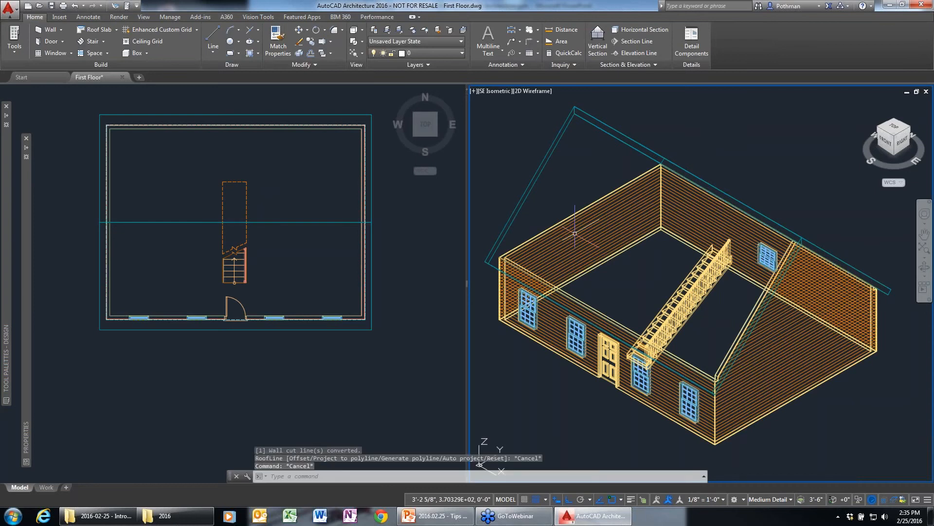
Extend the west end wall up to the gable by auto-projecting its roof line to the roof object.
left_click(569, 231)
right_click(568, 231)
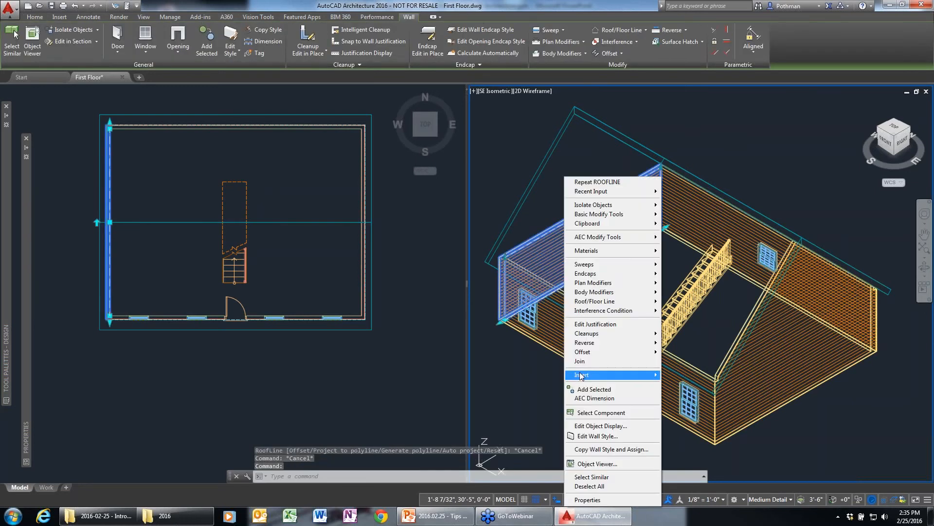
mouse_move(613, 301)
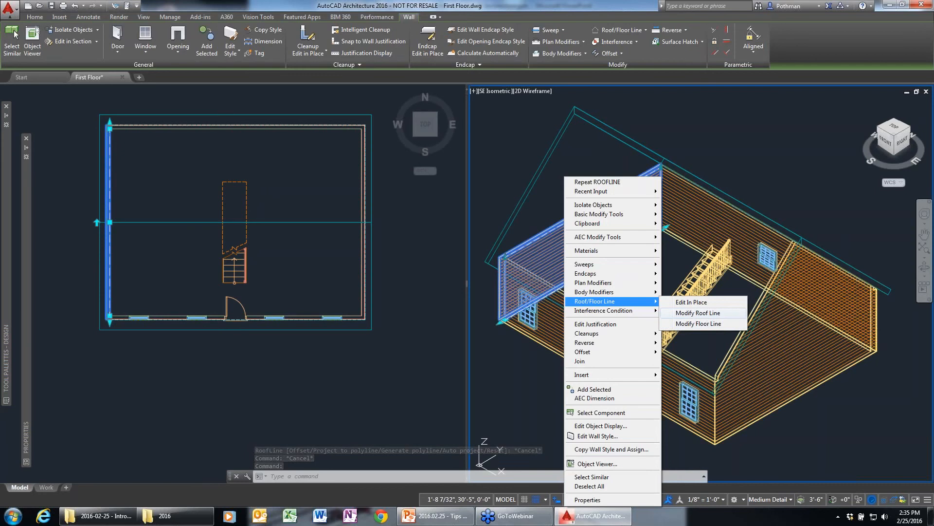
left_click(698, 313)
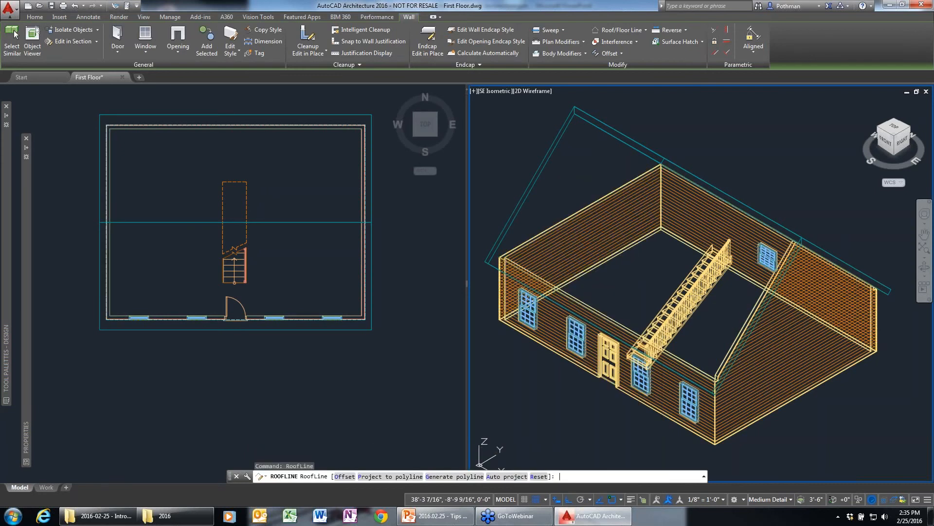
type("A")
key("Return")
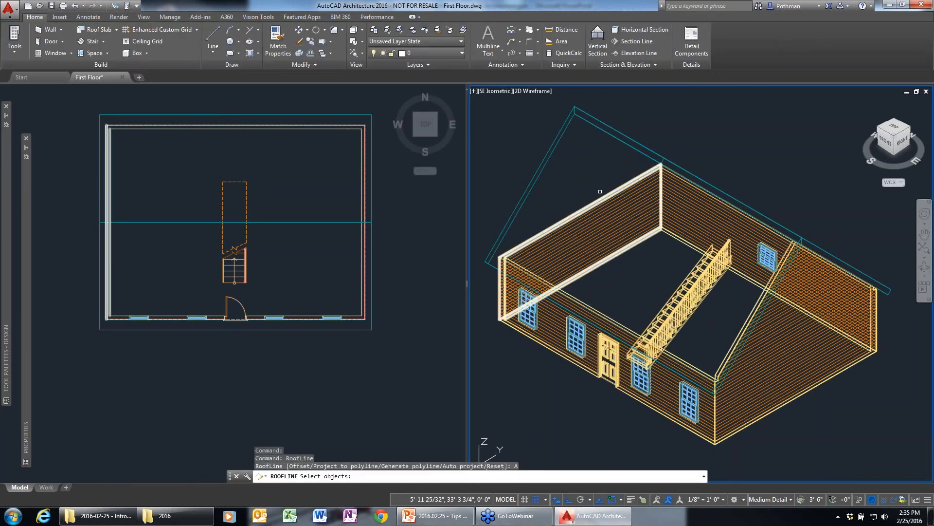
left_click(598, 121)
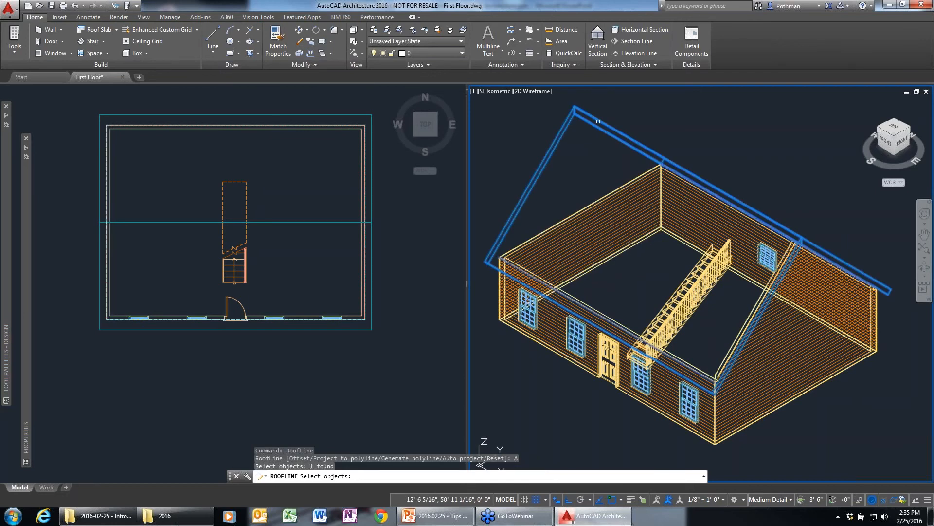
key("Return")
key("Escape")
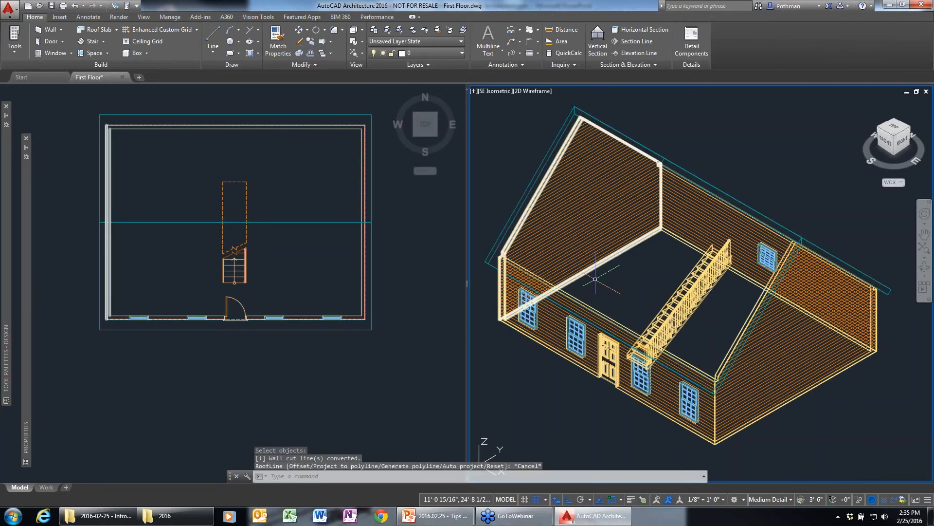
Use Add Selected on the front door to place a matching door near the middle of the east end wall.
left_click(609, 358)
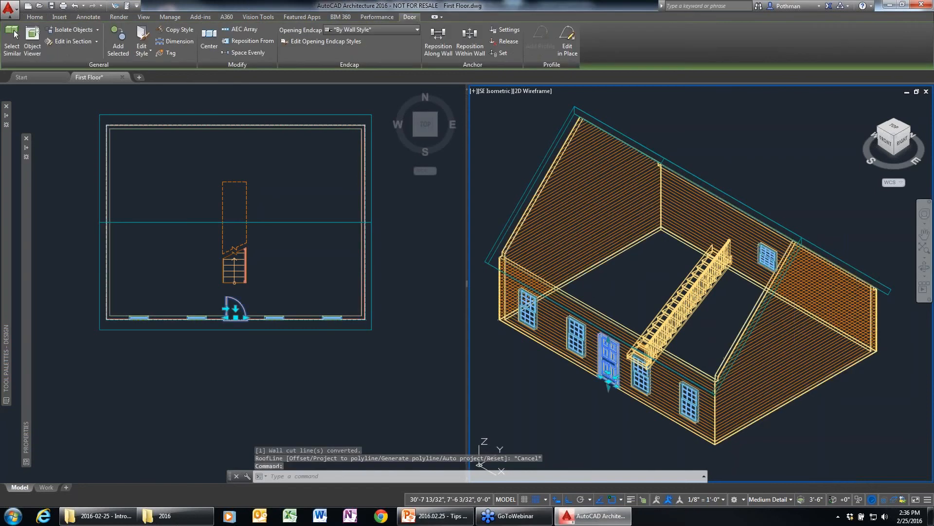
right_click(608, 281)
left_click(628, 276)
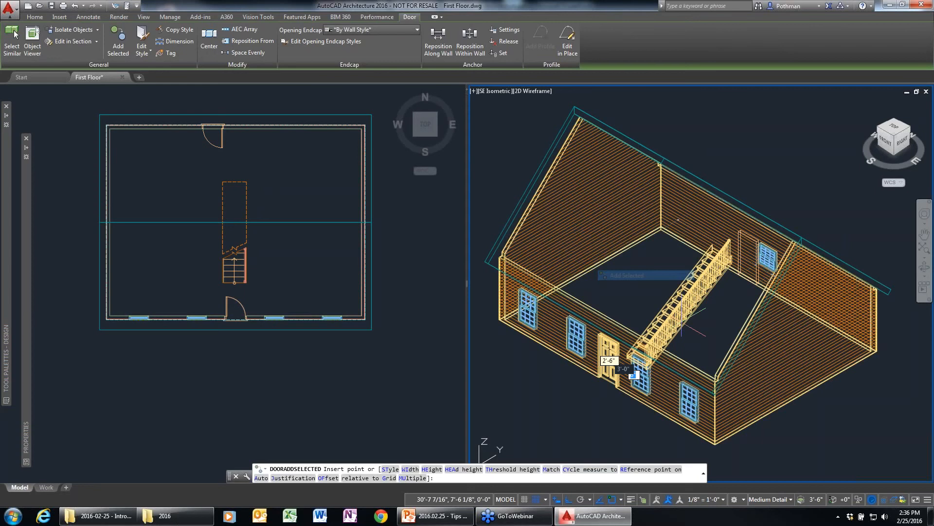
left_click(793, 377)
key("Escape")
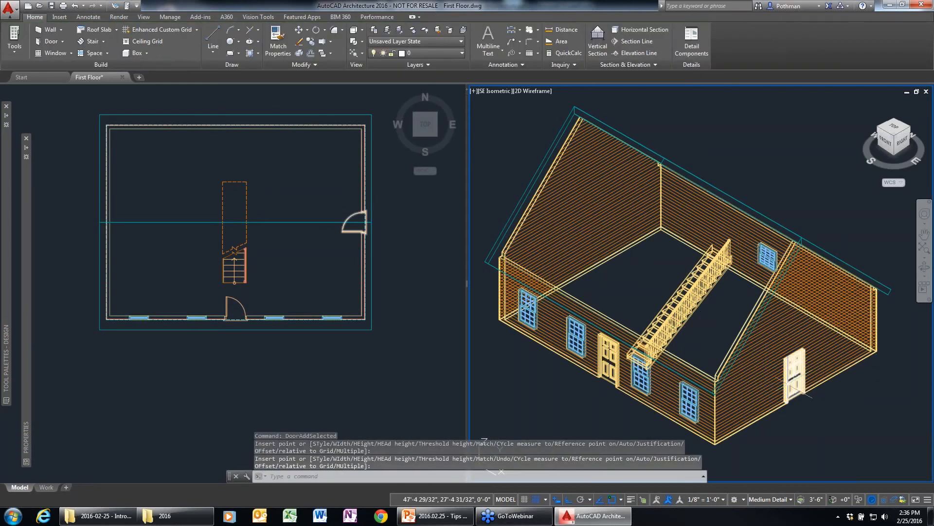
Use Add Selected on a front window to place matching windows on both sides of the east end wall's door.
left_click(682, 398)
right_click(682, 398)
left_click(712, 285)
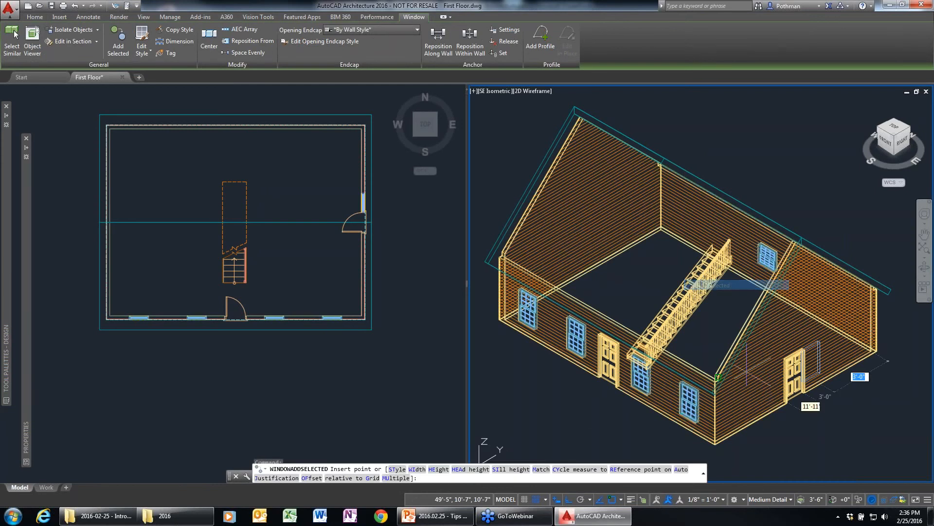
left_click(838, 363)
key("Escape")
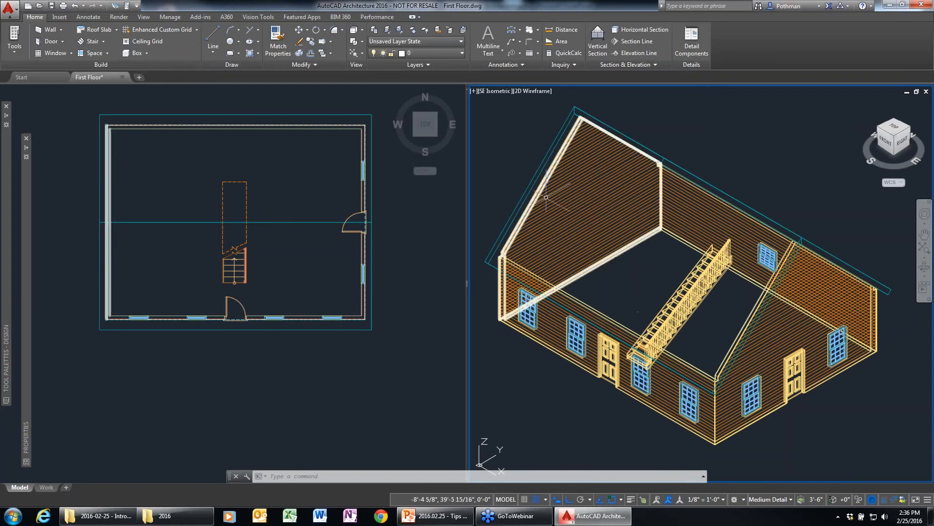
Zoom out both viewports and shift the plan to bring empty space east of the house into view.
left_click(227, 346)
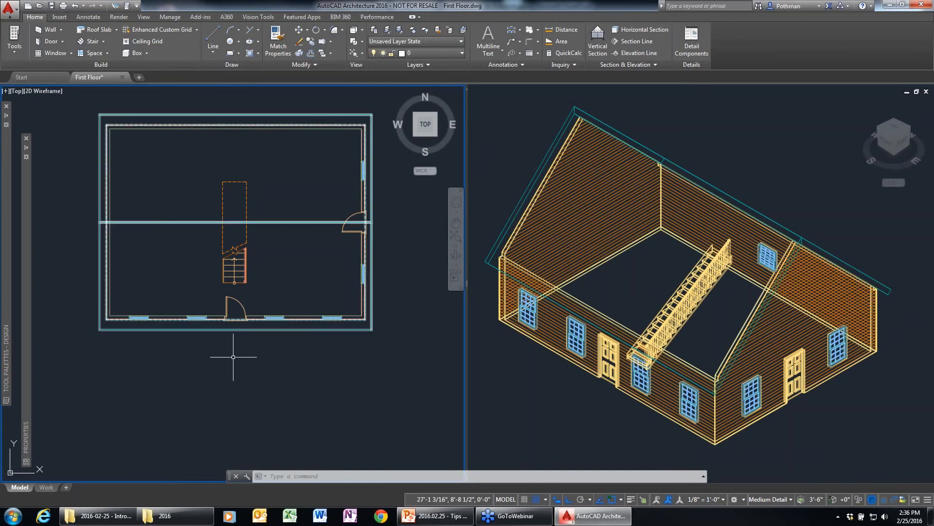
left_click(294, 419)
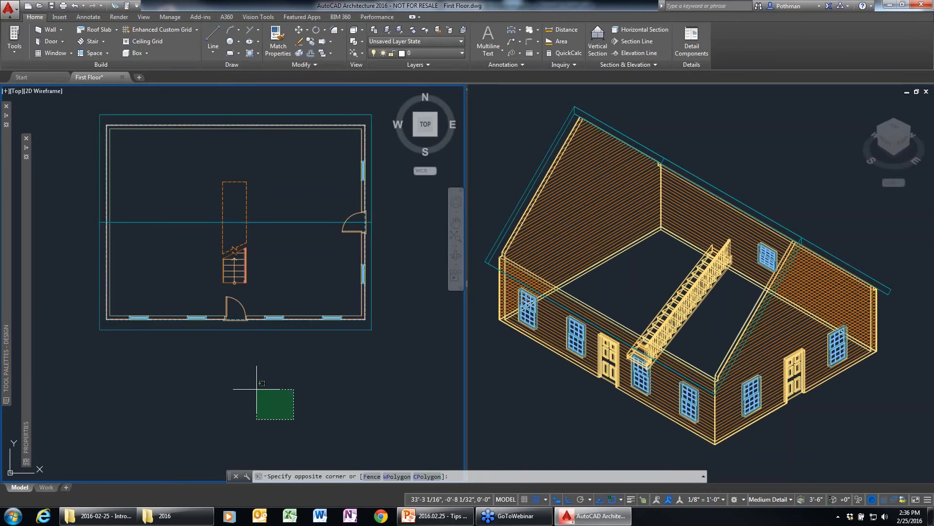
left_click(255, 383)
scroll(257, 387, "down", 3)
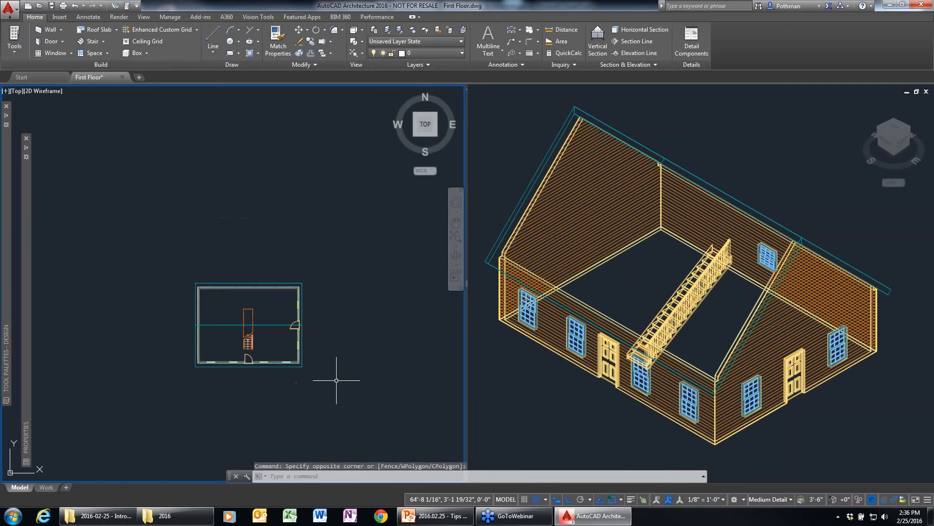
middle_click_drag(336, 381, 222, 346)
left_click(560, 393)
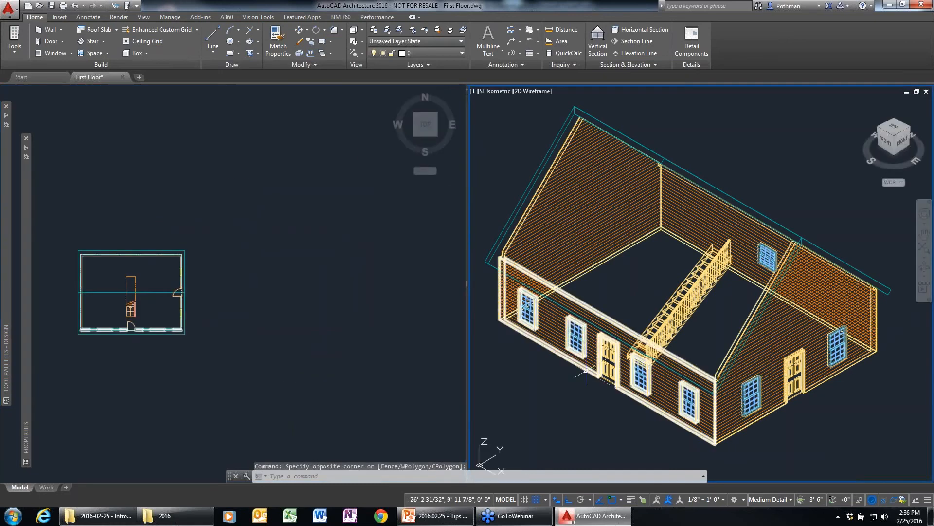
scroll(560, 393, "down", 3)
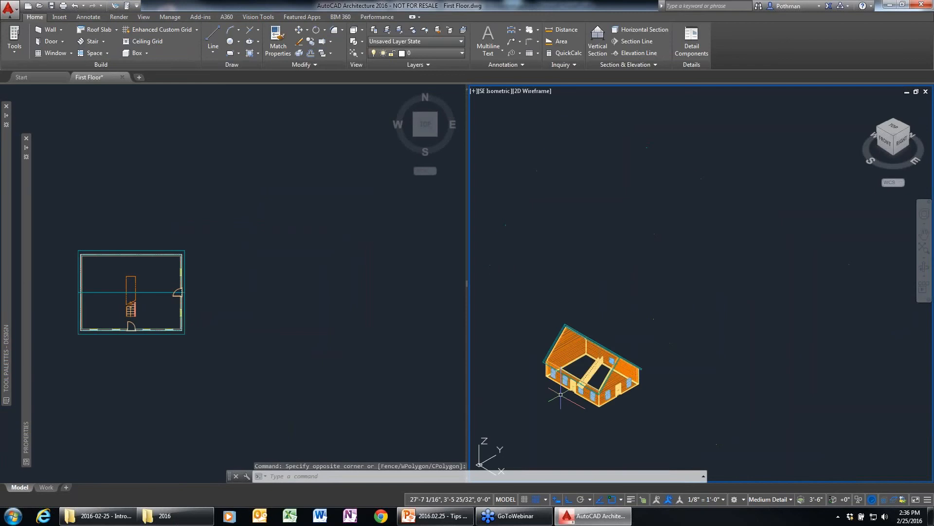
scroll(496, 180, "down", 1)
mouse_move(7, 178)
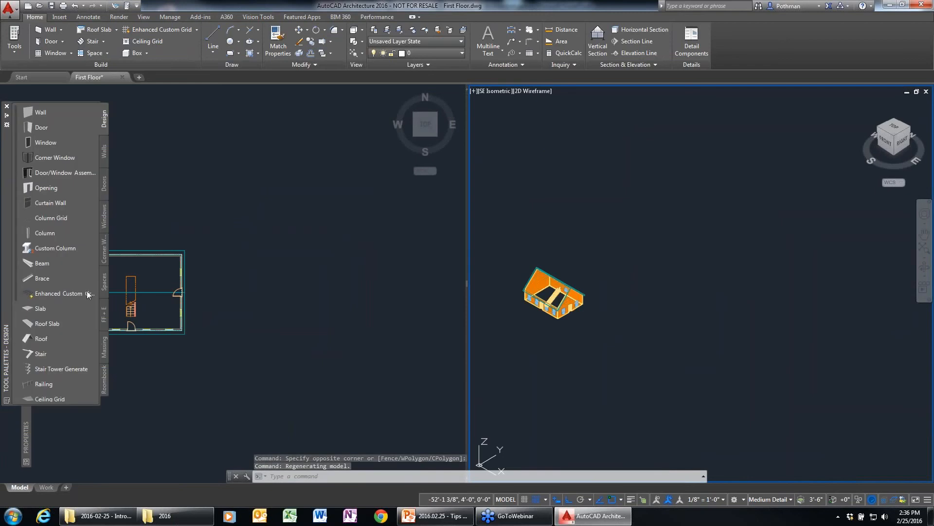
left_click(39, 203)
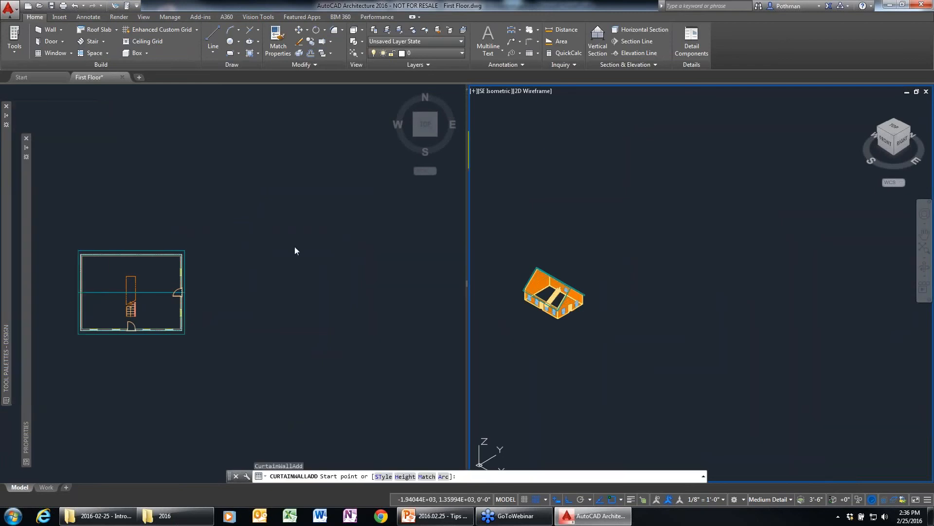
mouse_move(5, 350)
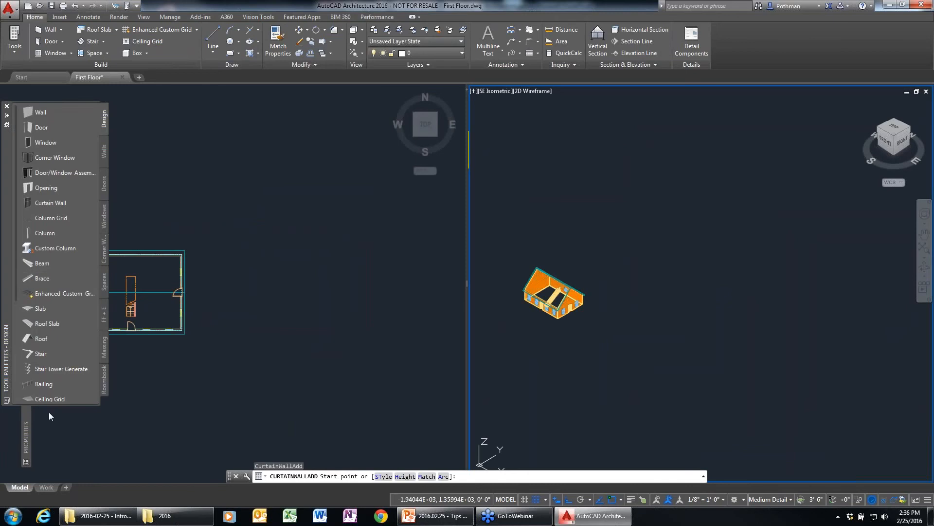
mouse_move(28, 430)
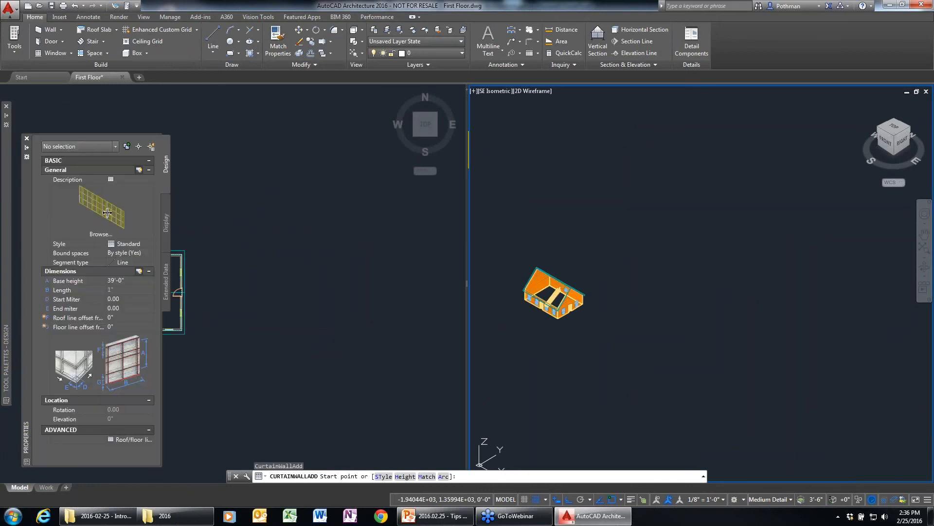
left_click(150, 244)
left_click(129, 254)
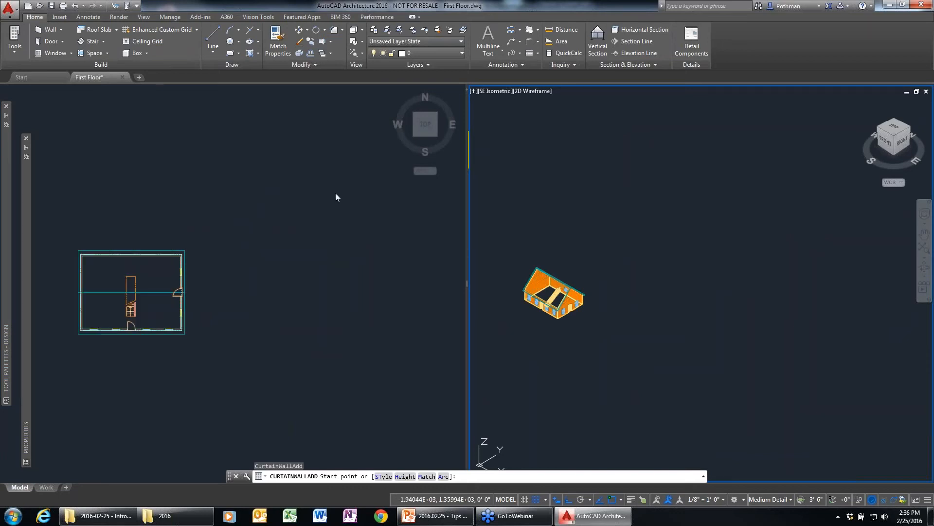
key("Escape")
key("Escape")
Draw an L-shaped Standard curtain wall east of the house, 39'-0" high, running about 67 ft east and turning north.
mouse_move(4, 177)
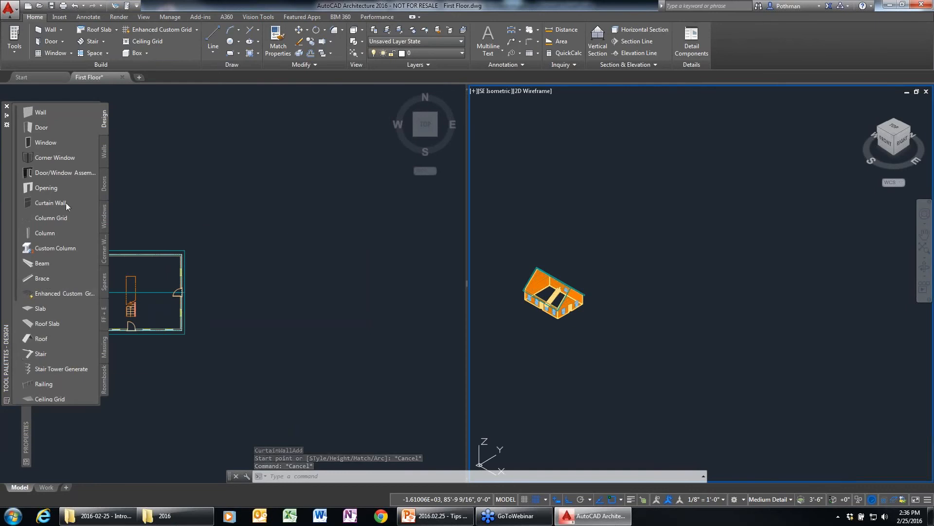
left_click(49, 203)
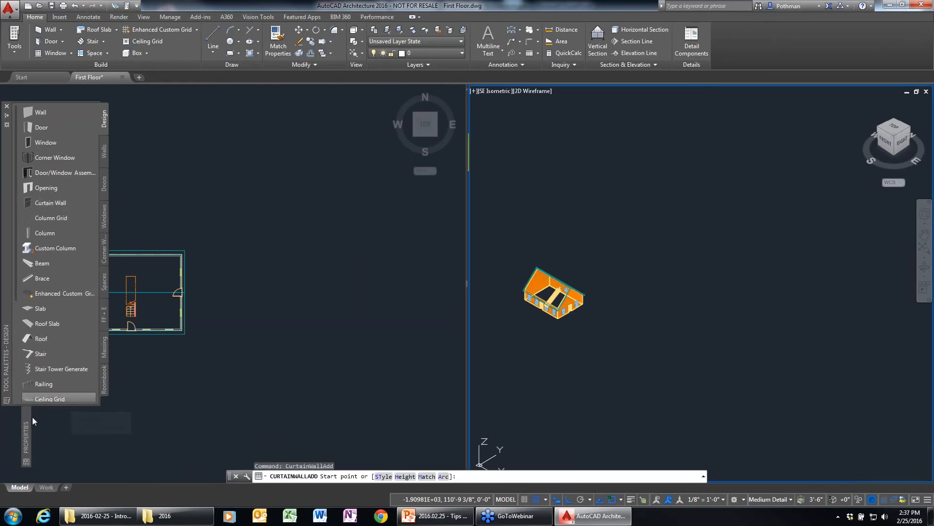
mouse_move(28, 419)
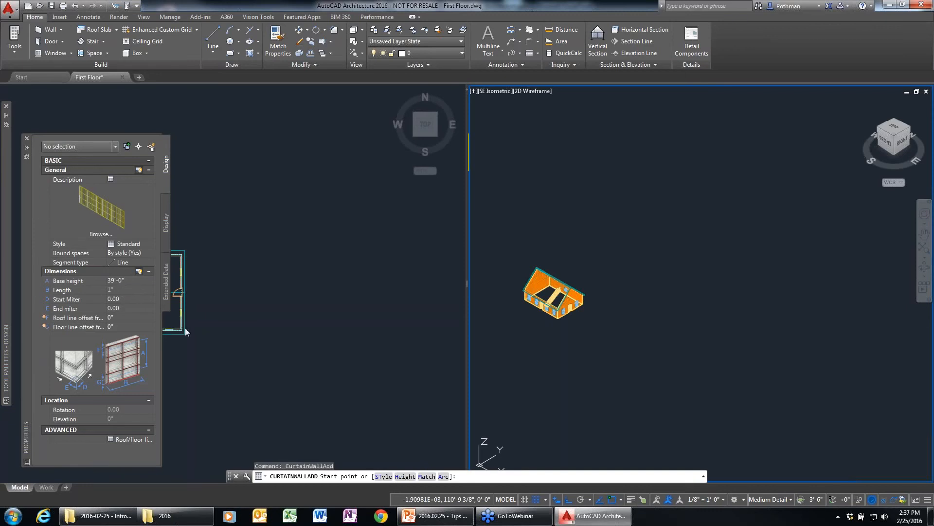
left_click(223, 308)
left_click(220, 306)
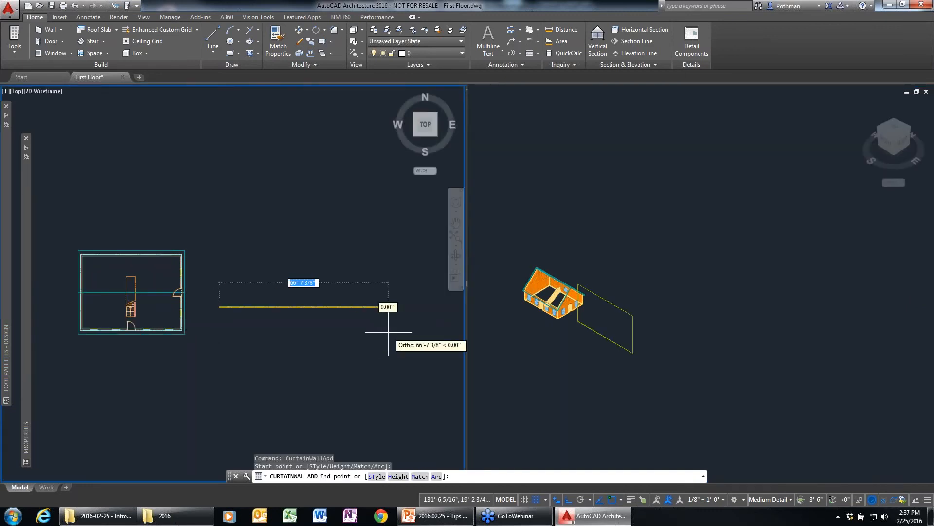
left_click(393, 217)
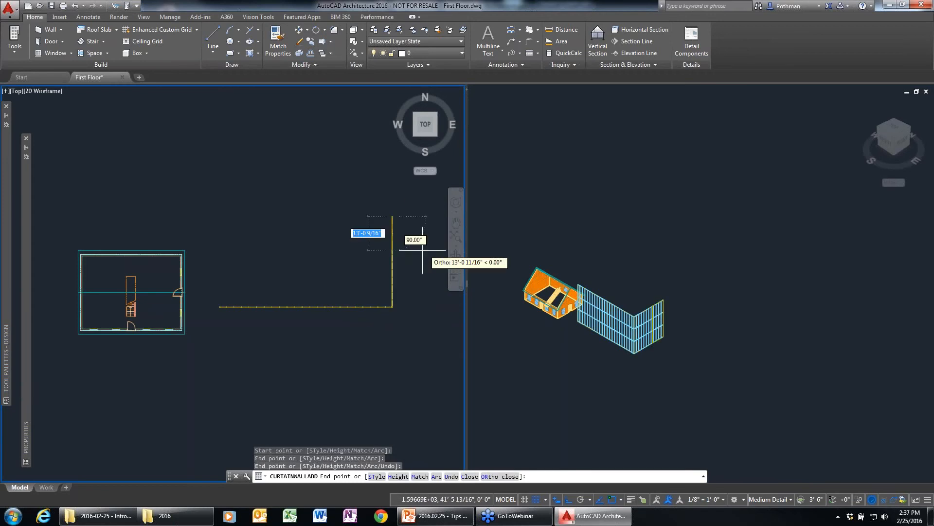
key("Escape")
Open the Styles Browser and list the Curtain Wall styles from the content library drawings.
left_click(638, 365)
scroll(639, 346, "up", 6)
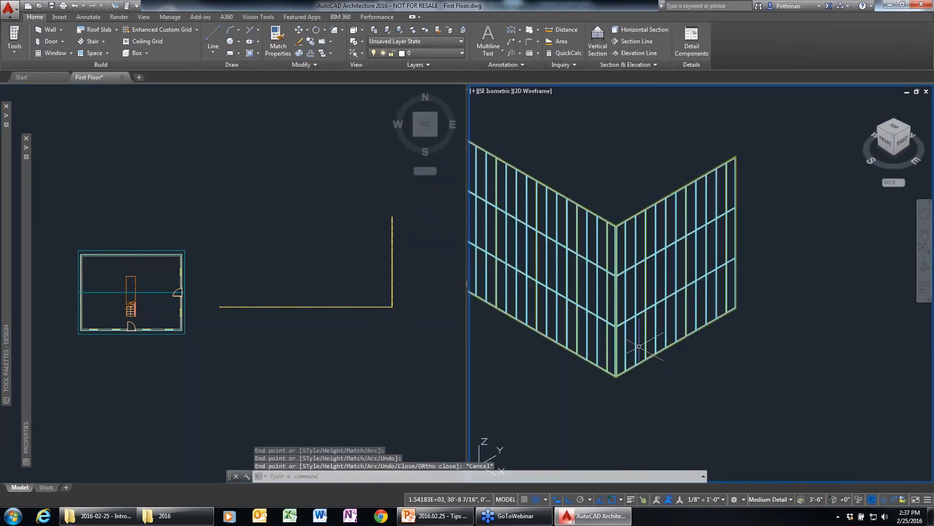
middle_click_drag(499, 341, 614, 376)
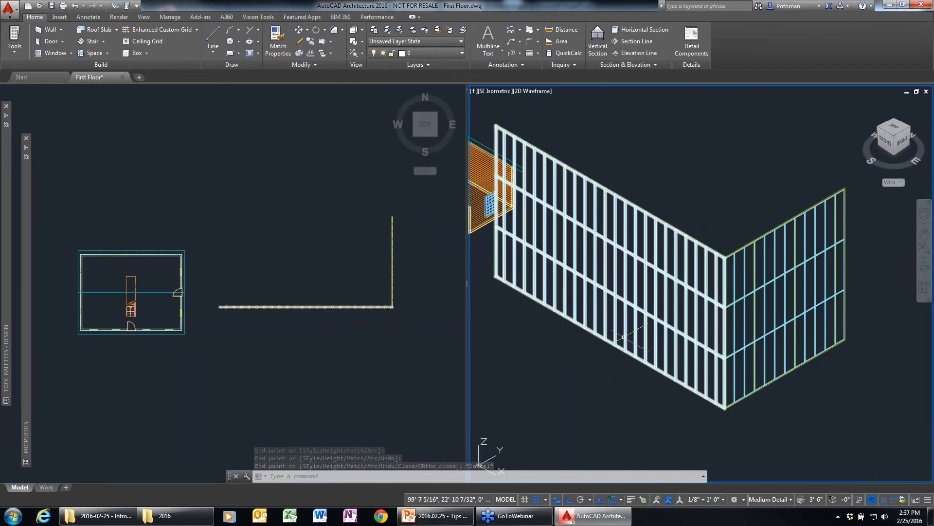
left_click(14, 48)
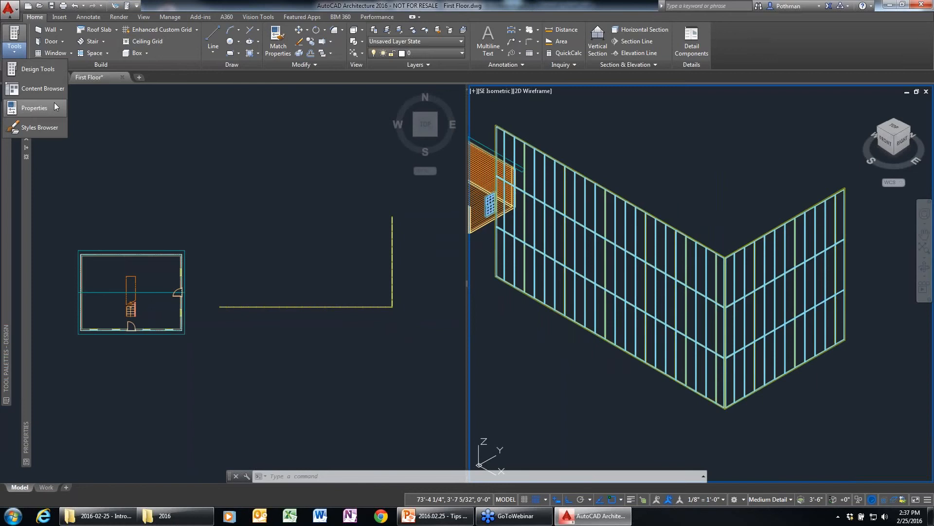
left_click(38, 129)
left_click(556, 72)
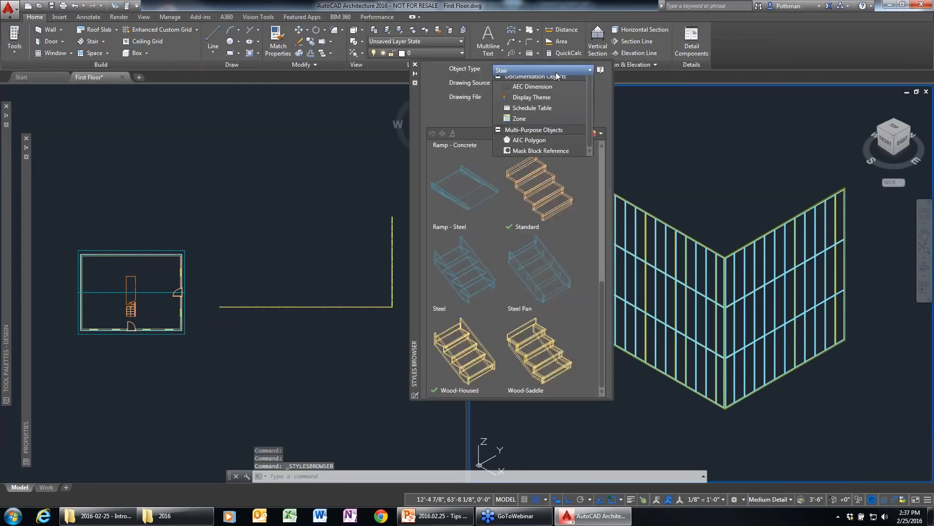
left_click(590, 100)
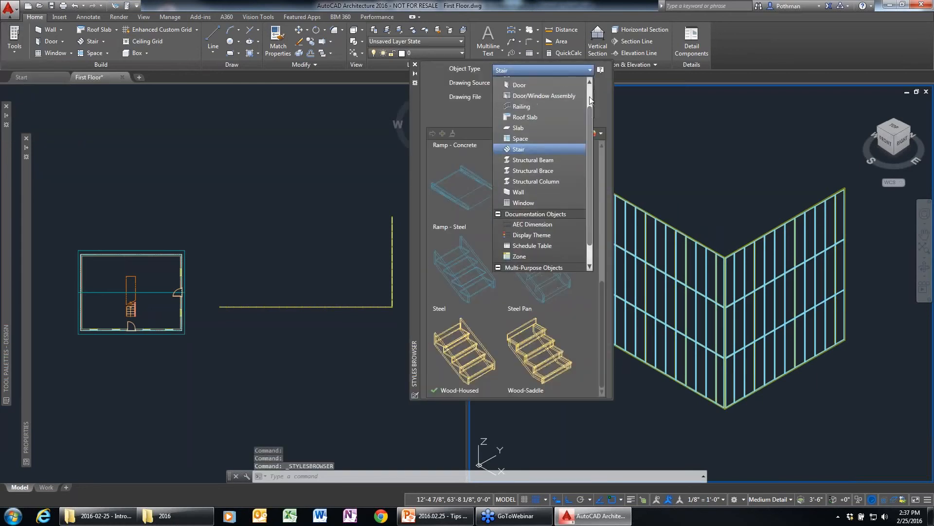
left_click(591, 100)
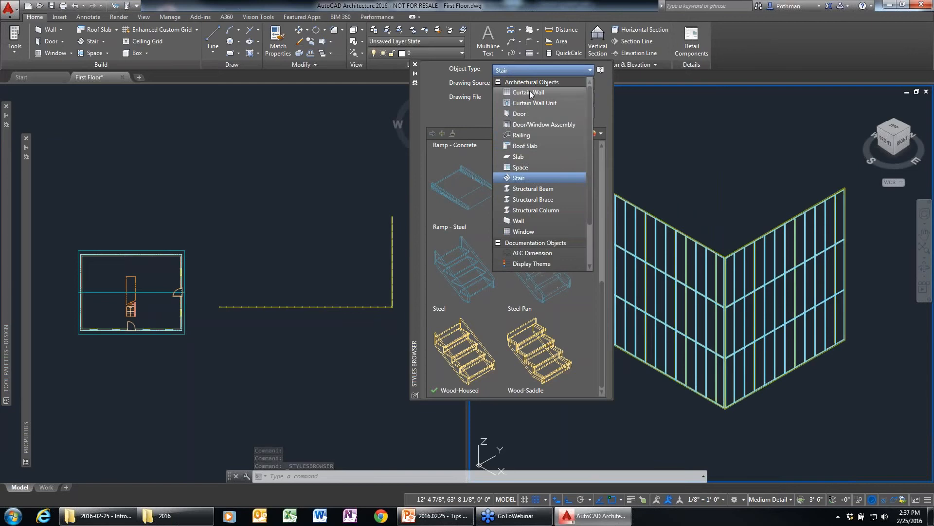
left_click(529, 91)
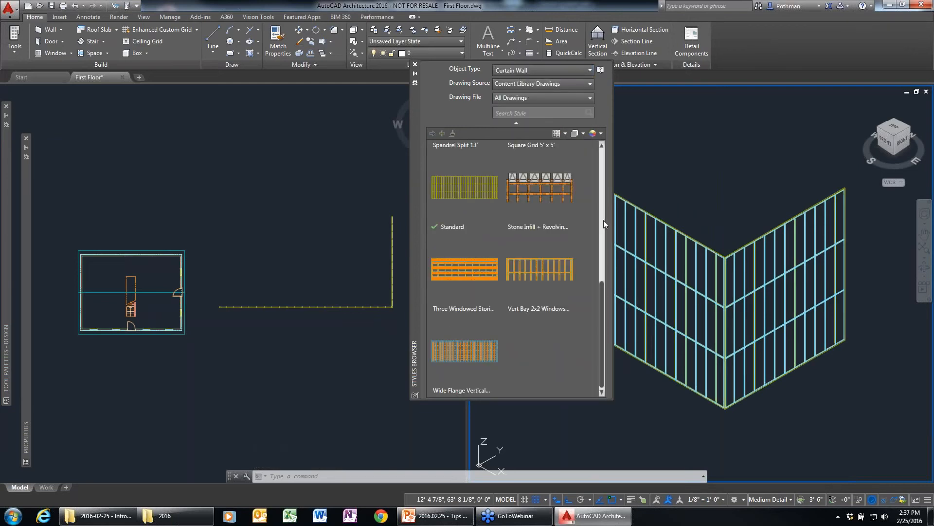
Import the Three Windowed Stories curtain wall style into the drawing without placing a new curtain wall.
left_click(454, 270)
left_click(454, 270)
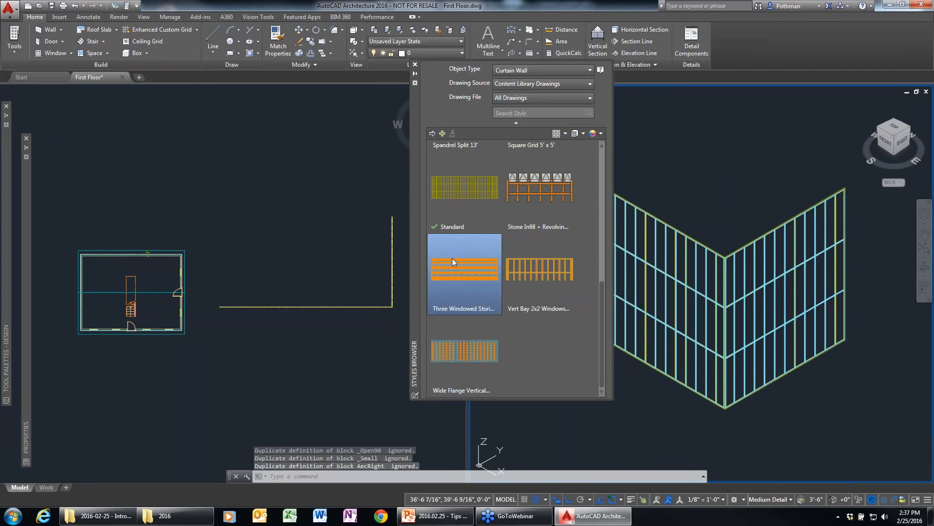
left_click(356, 321)
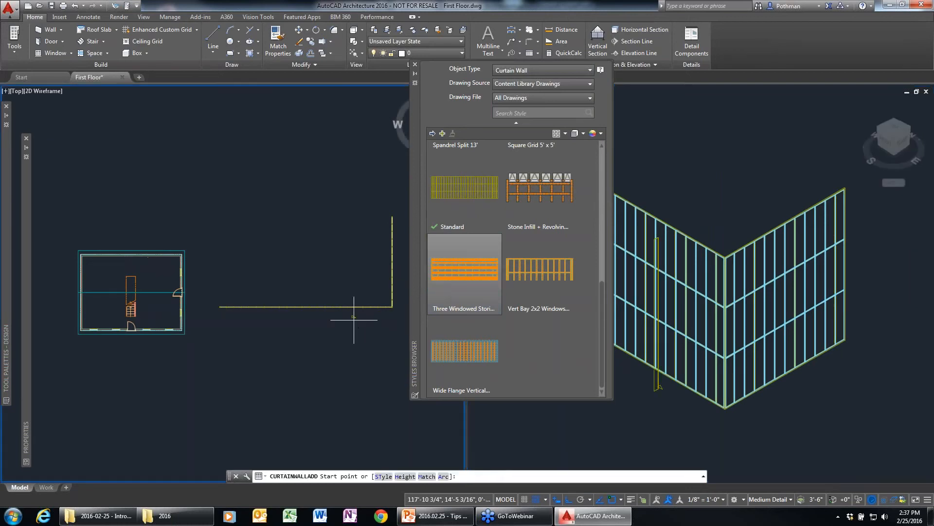
key("Escape")
Change both legs of the L-shaped curtain wall to the Three Windowed Stories style and inspect them in the isometric view.
left_click(401, 322)
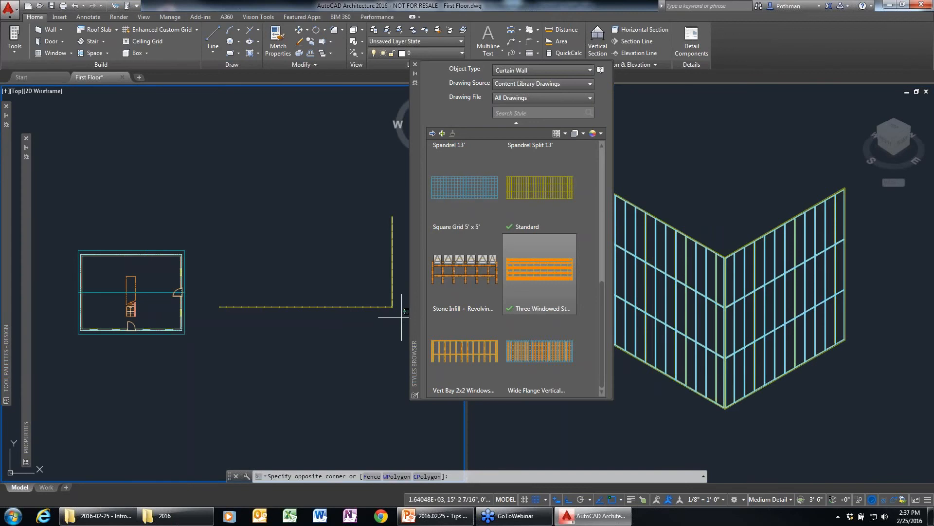
left_click(344, 247)
mouse_move(25, 268)
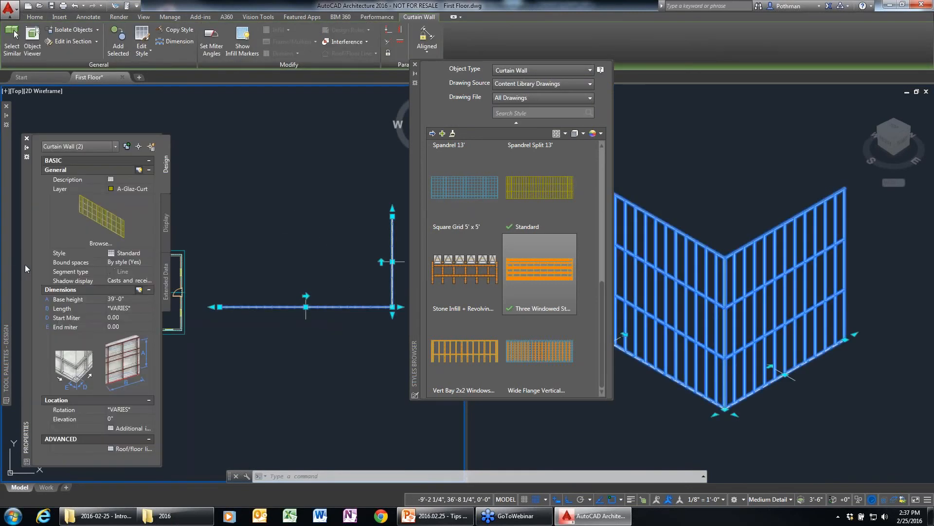
left_click(145, 252)
left_click(150, 252)
left_click(139, 272)
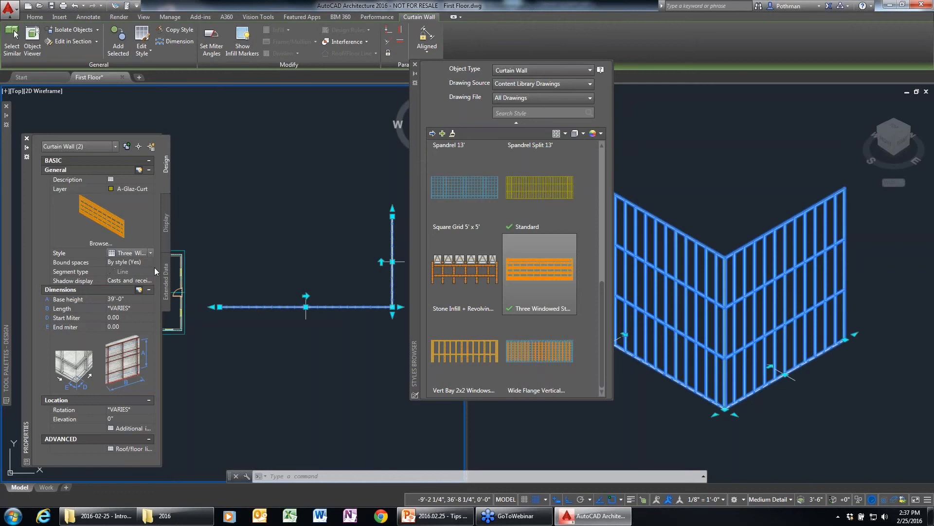
key("Escape")
left_click(724, 381)
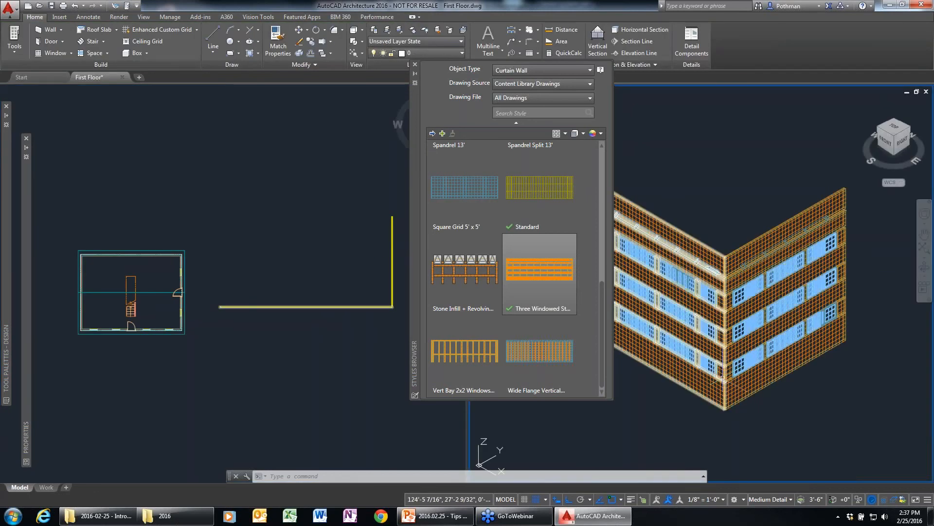
scroll(723, 379, "up", 4)
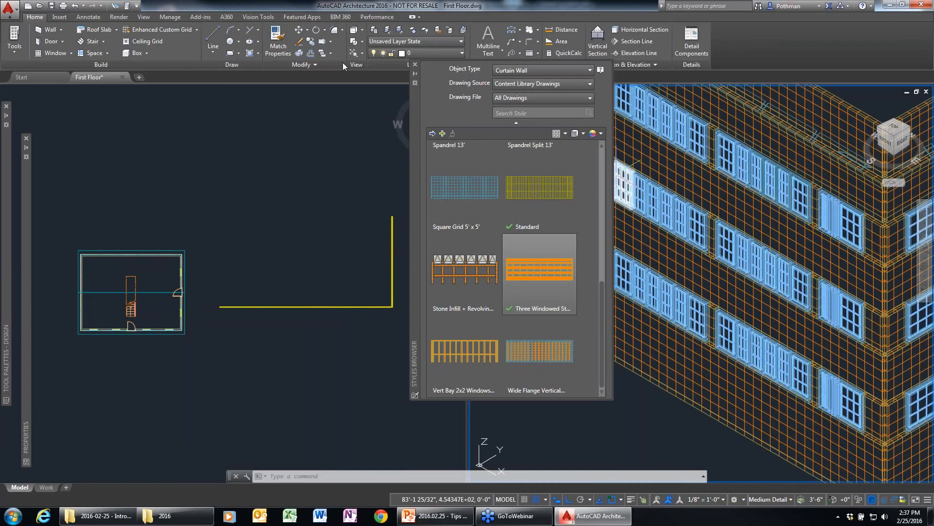
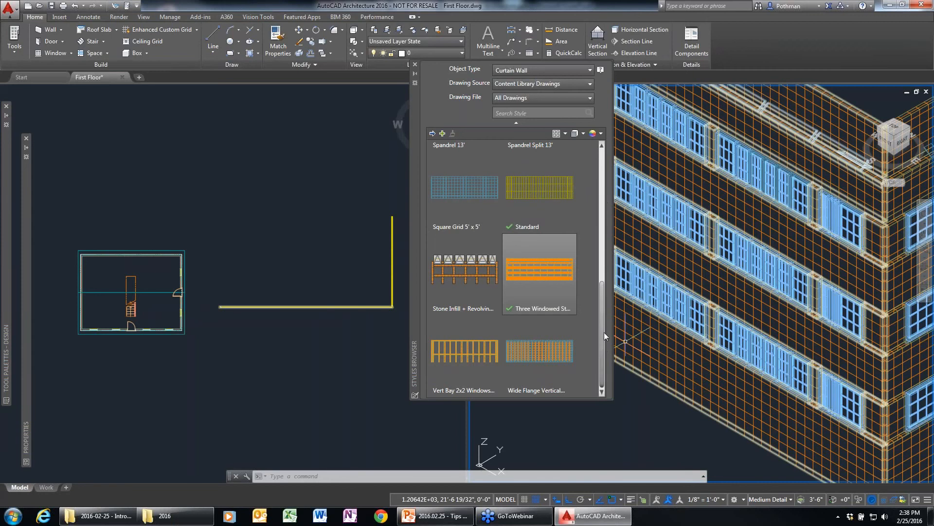
Look through the other curtain wall styles and erase both legs of the L-shaped curtain wall.
left_click(603, 248)
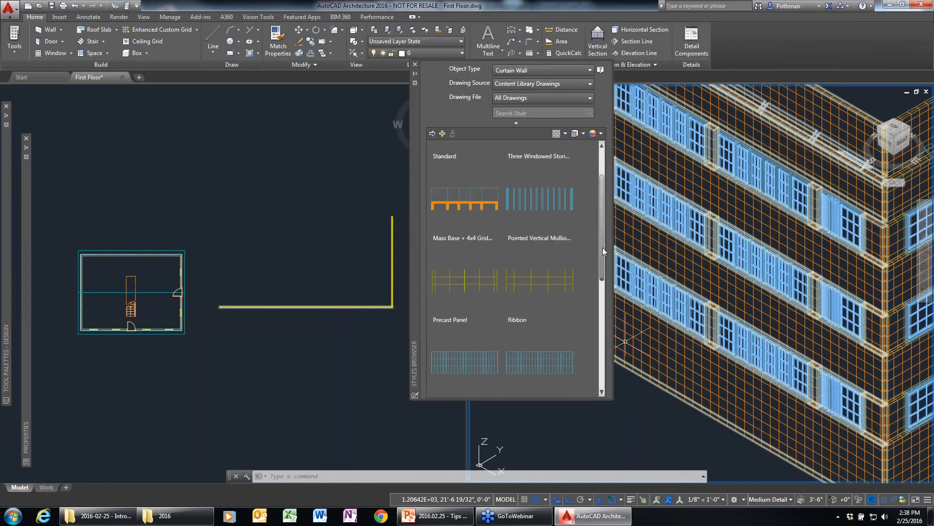
left_click_drag(603, 247, 600, 207)
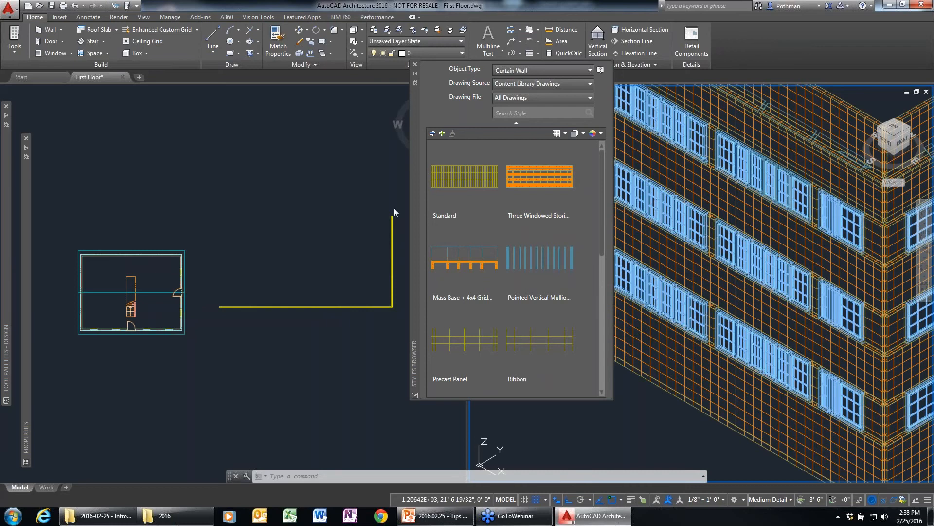
left_click(398, 308)
left_click(363, 277)
key("Delete")
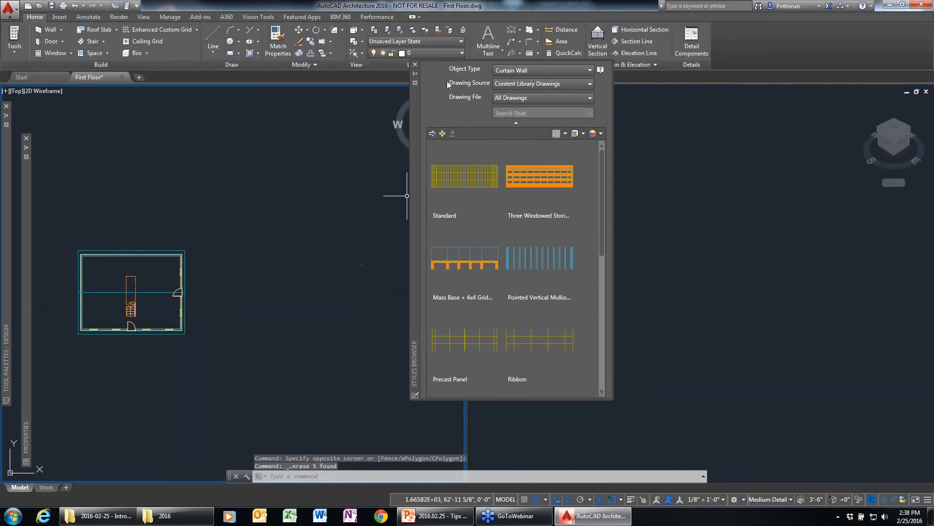
Close the Styles Browser and switch the drawing area to a single viewport.
left_click(414, 65)
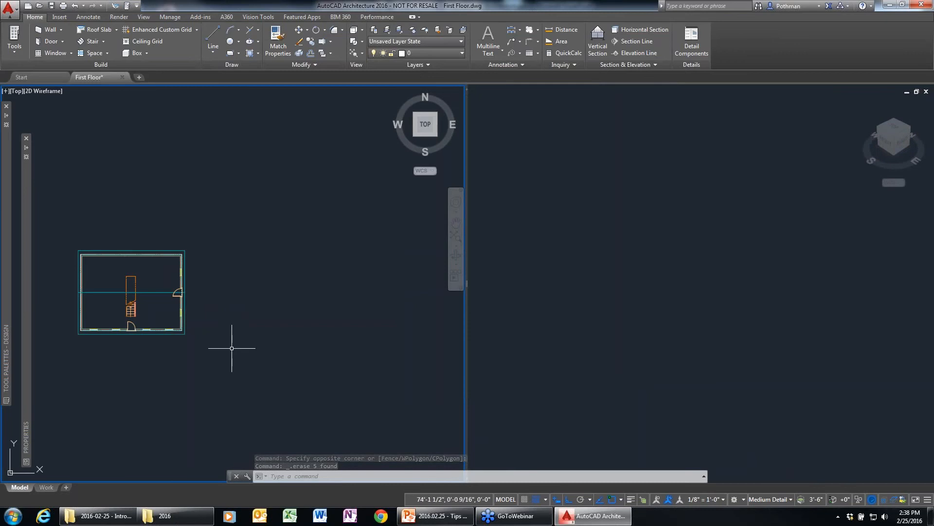
scroll(206, 329, "up", 2)
scroll(205, 326, "down", 2)
middle_click_drag(276, 333, 357, 343)
scroll(273, 341, "up", 2)
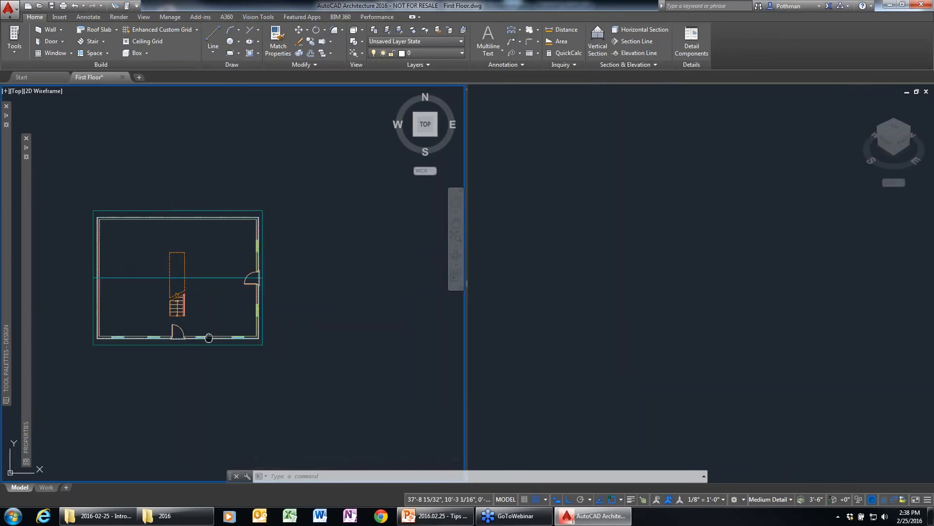
middle_click_drag(190, 354, 283, 336)
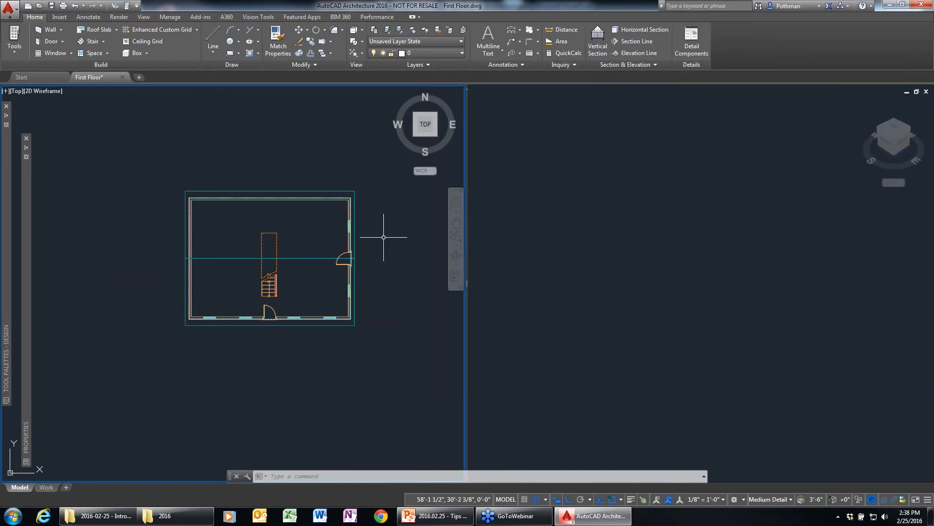
type("regenall")
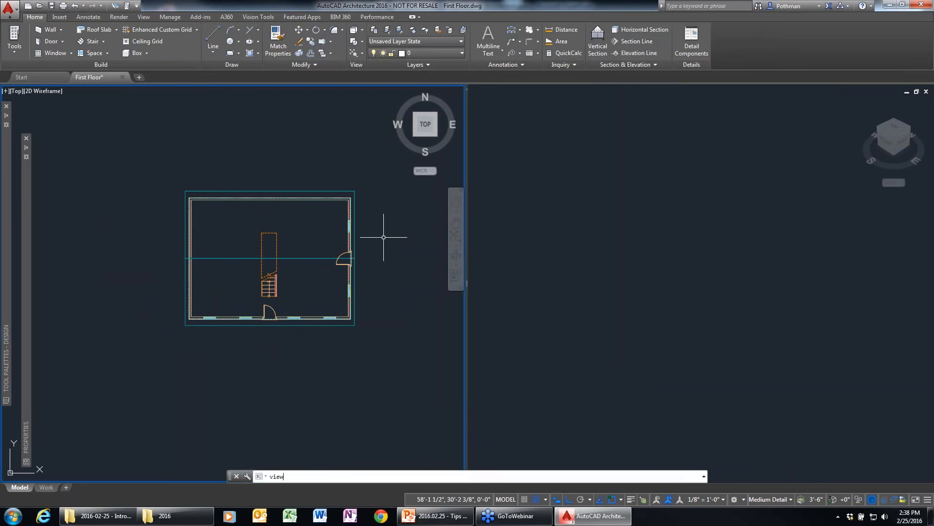
key("Return")
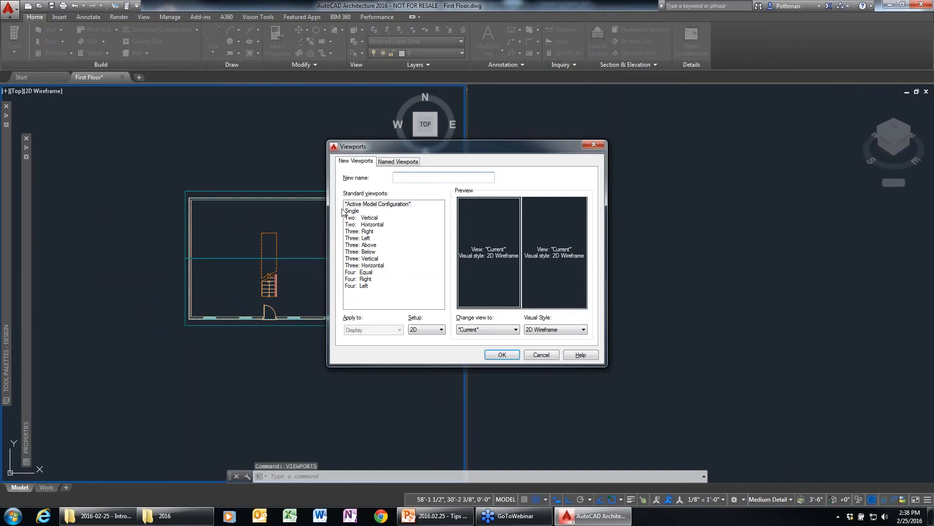
left_click(350, 211)
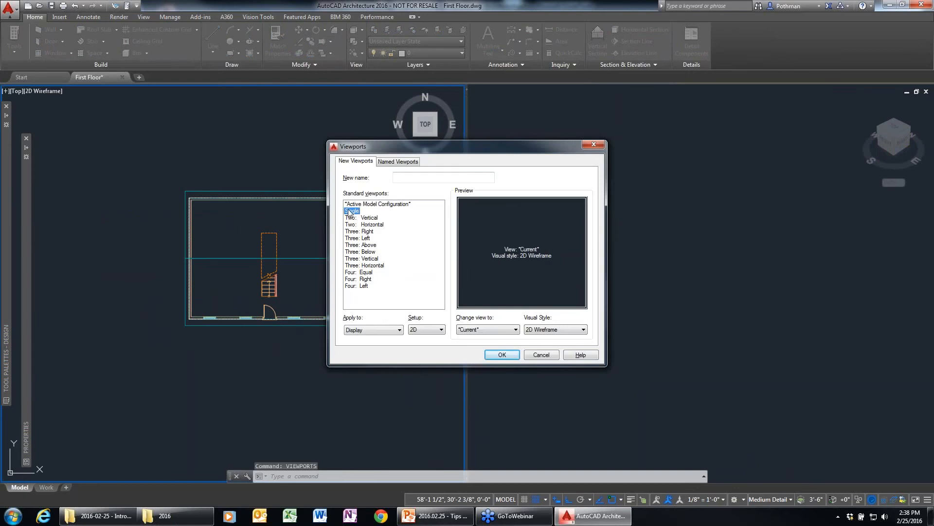
left_click(501, 354)
Place a window tag outside the westernmost window of the south wall, looking through its property set data before accepting it.
scroll(522, 288, "up", 6)
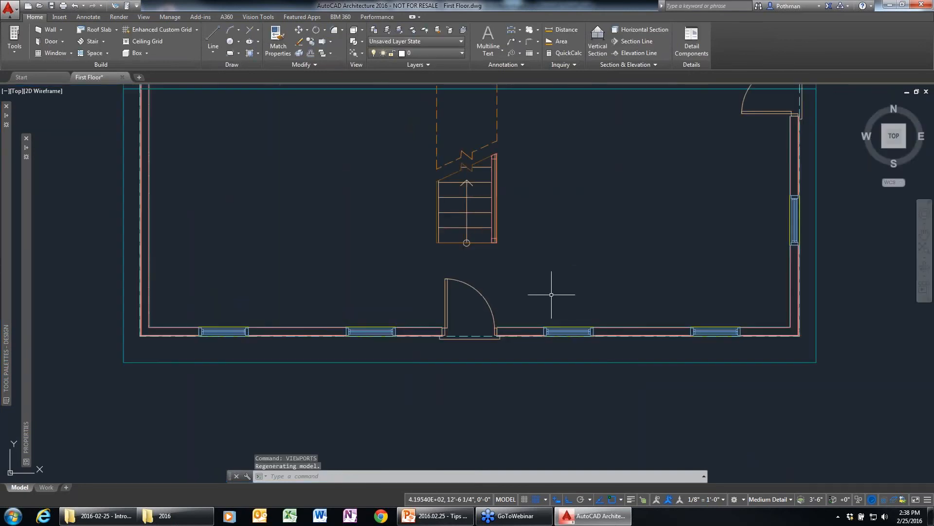
scroll(487, 316, "down", 2)
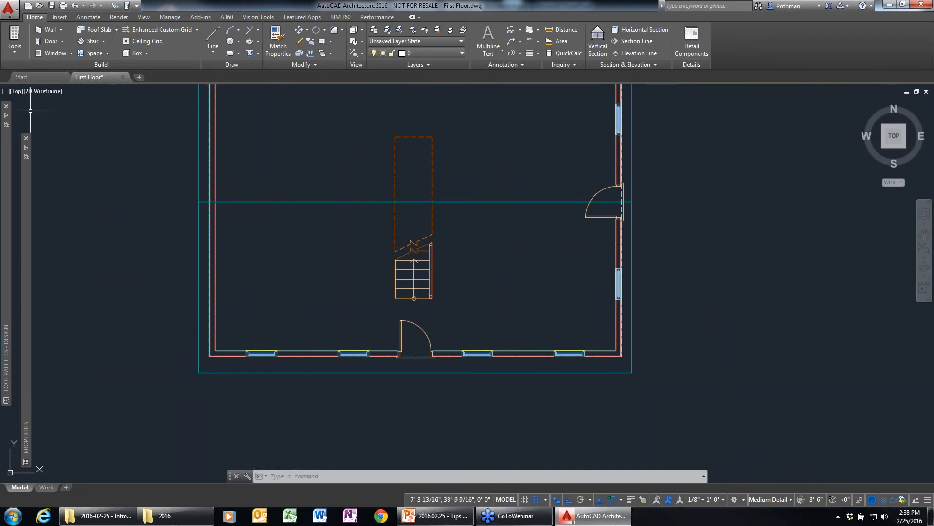
left_click(89, 17)
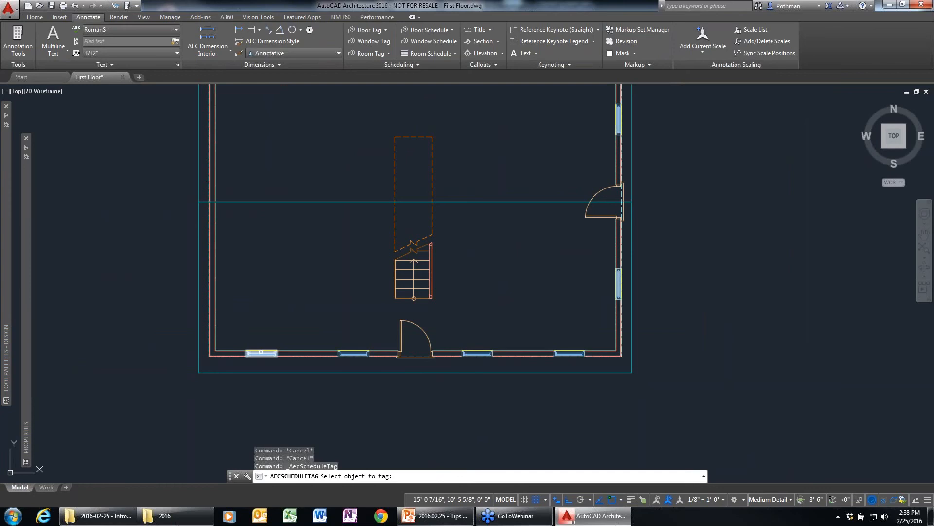
left_click(261, 352)
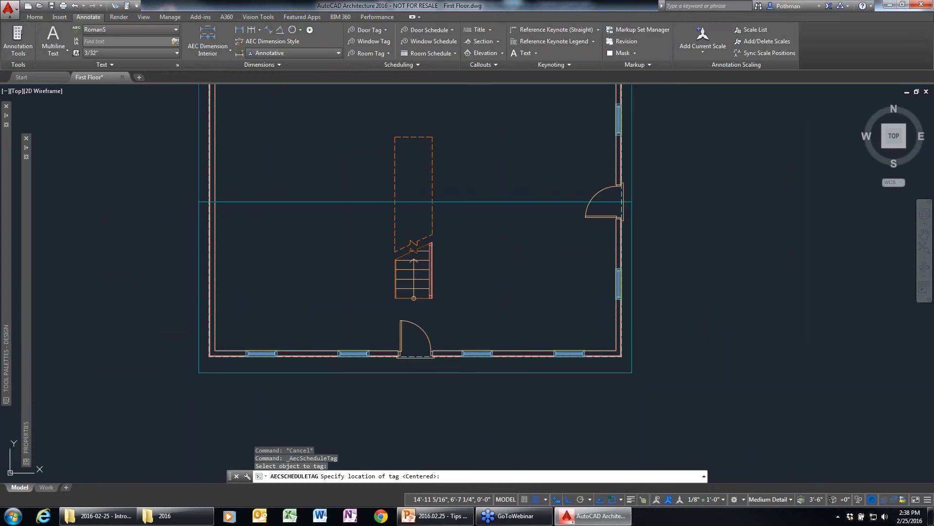
left_click(299, 408)
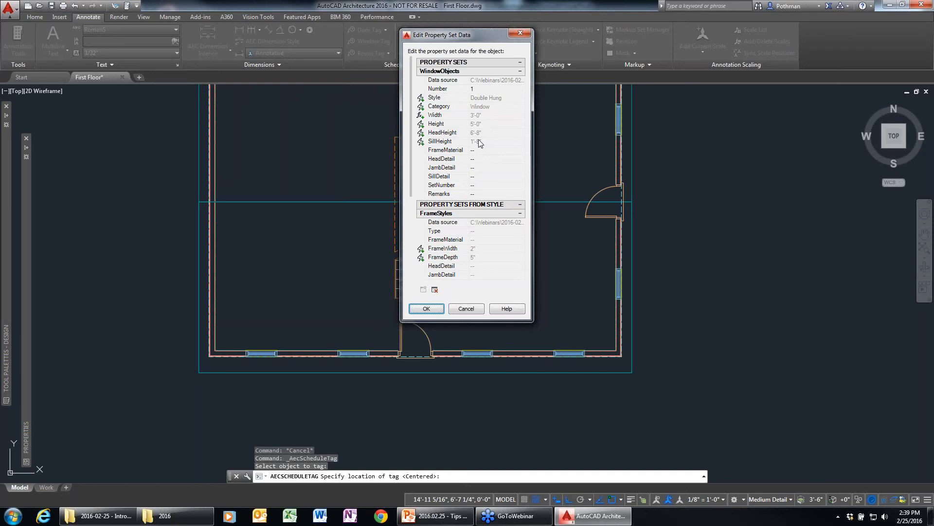
scroll(412, 248, "down", 3)
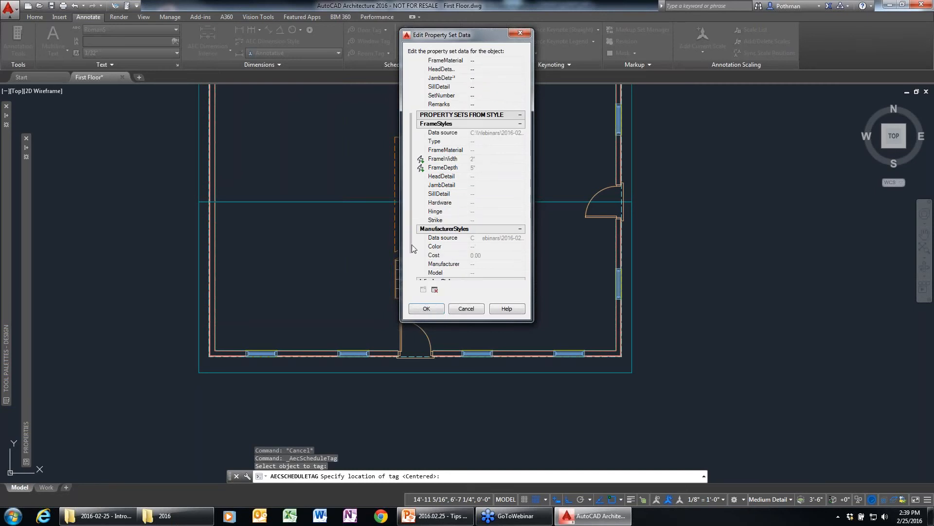
left_click_drag(413, 248, 417, 280)
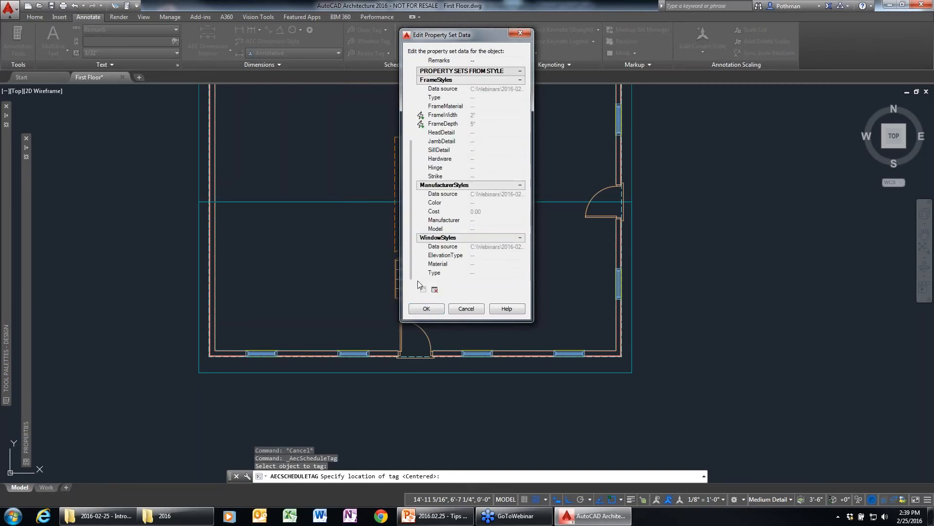
left_click(430, 309)
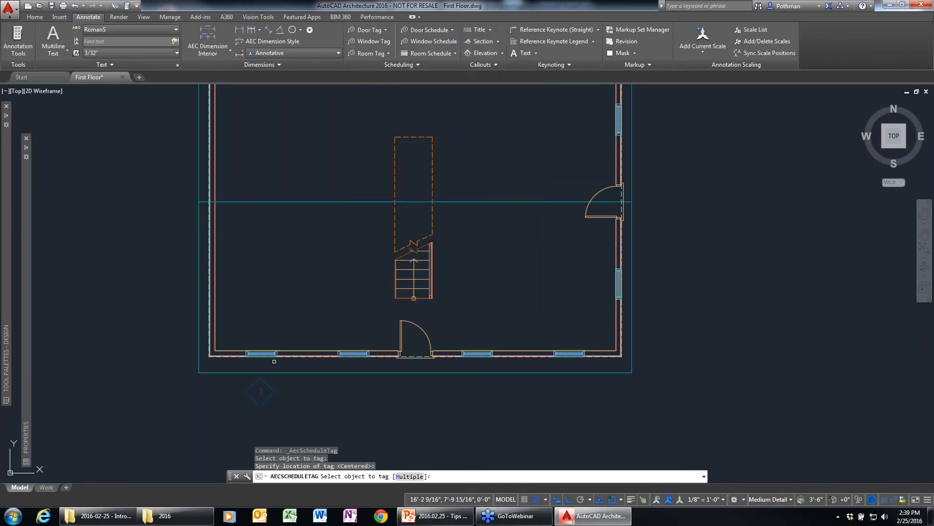
Try to tag the remaining south and east wall windows together with the Multiple option, accepting their property set data.
left_click(409, 475)
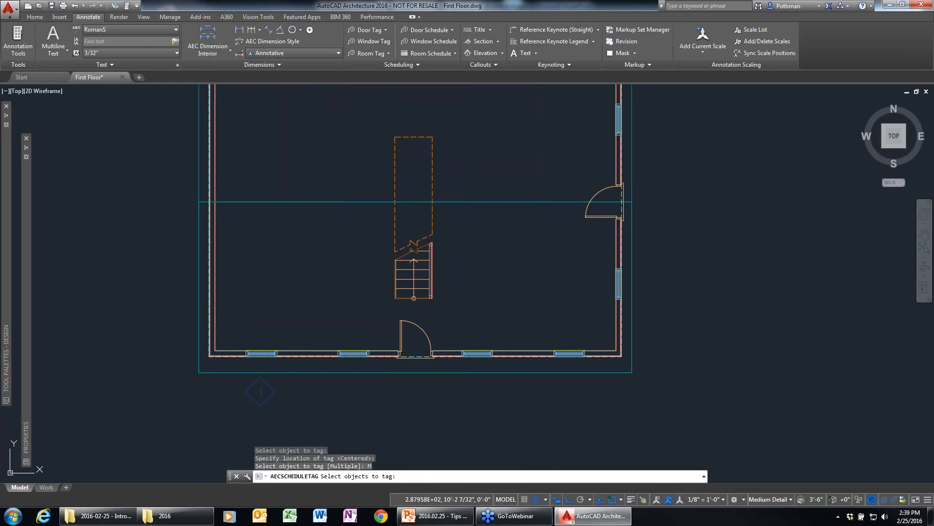
left_click(360, 353)
left_click(477, 353)
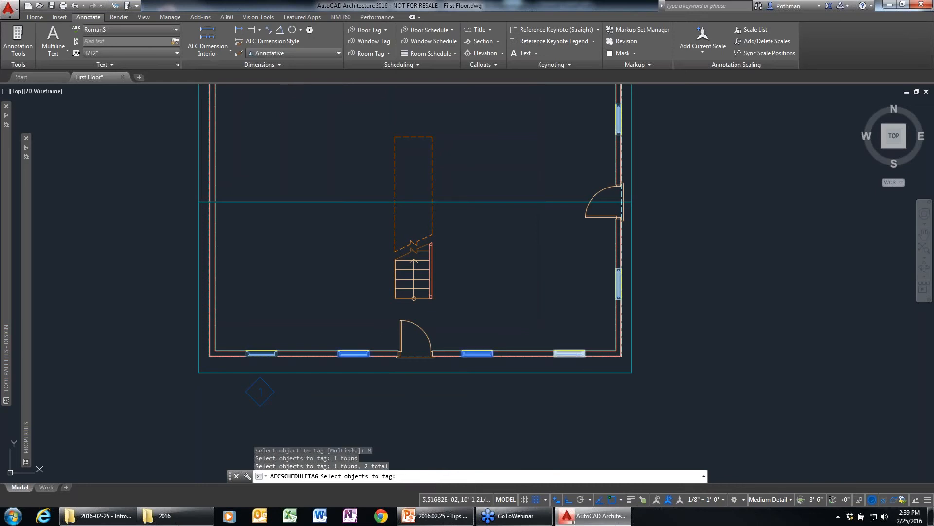
left_click(569, 353)
left_click(616, 283)
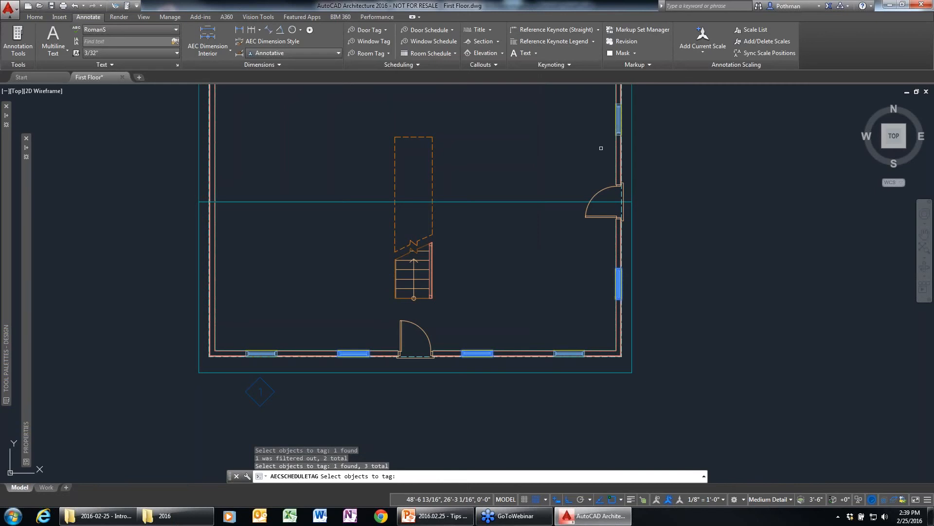
left_click(618, 117)
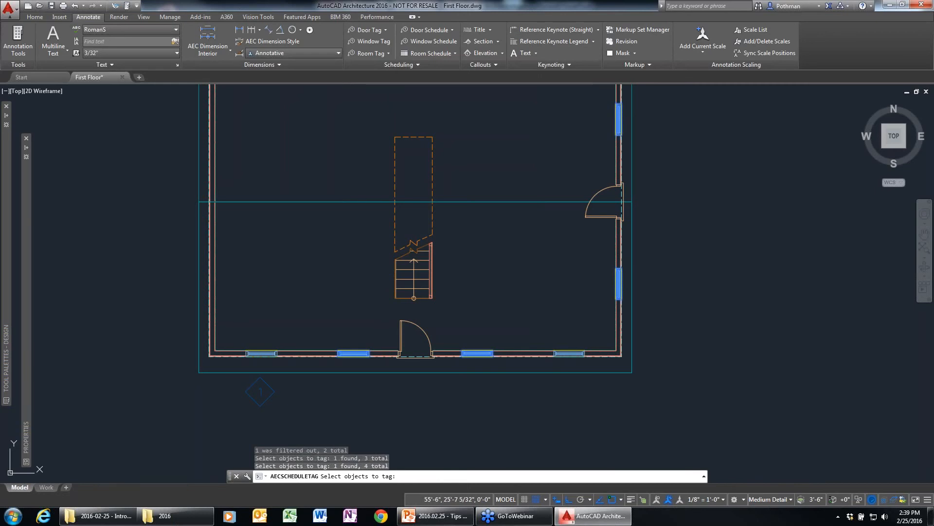
key("Return")
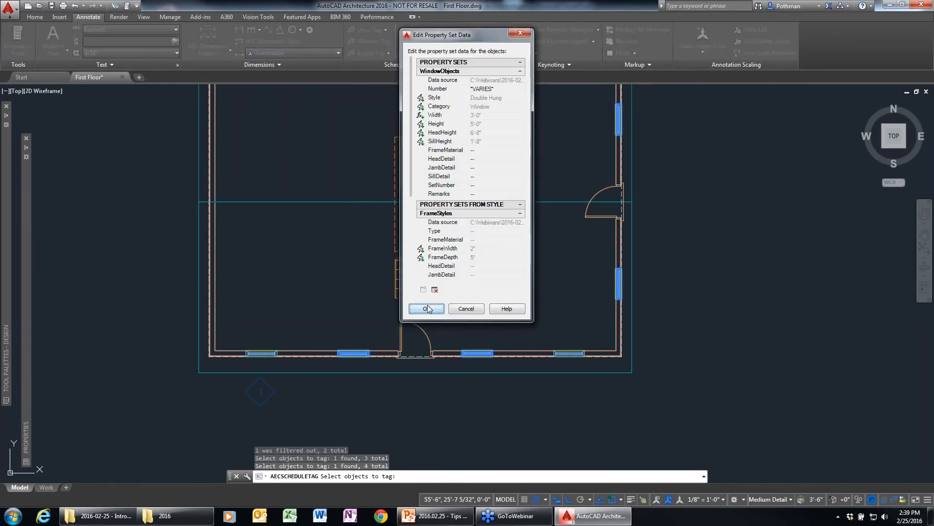
left_click(428, 308)
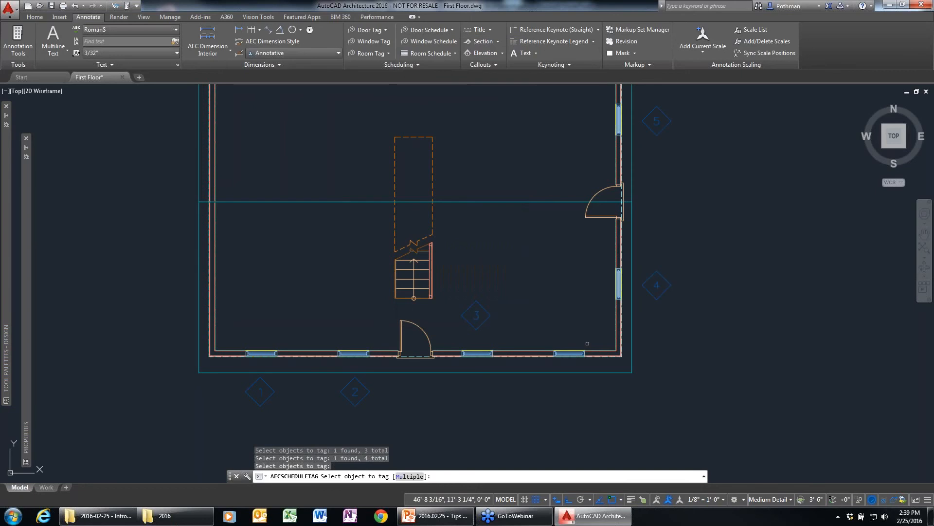
End the tagging command and undo all the window tags just placed.
scroll(587, 351, "down", 3)
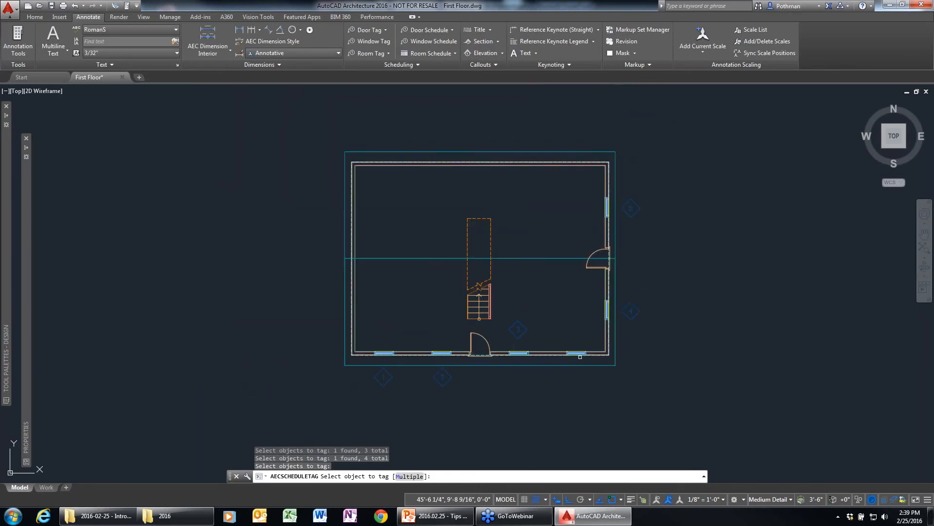
key("Escape")
scroll(587, 351, "up", 2)
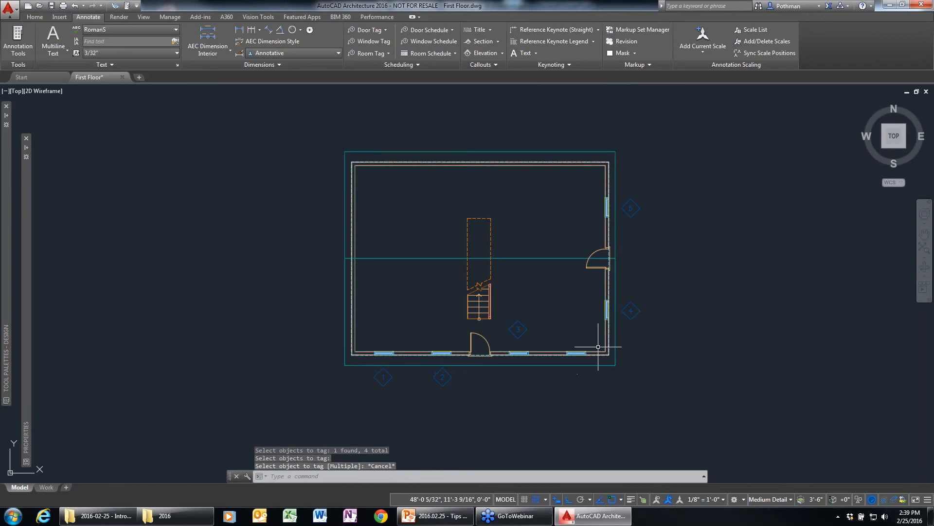
key("ctrl+z")
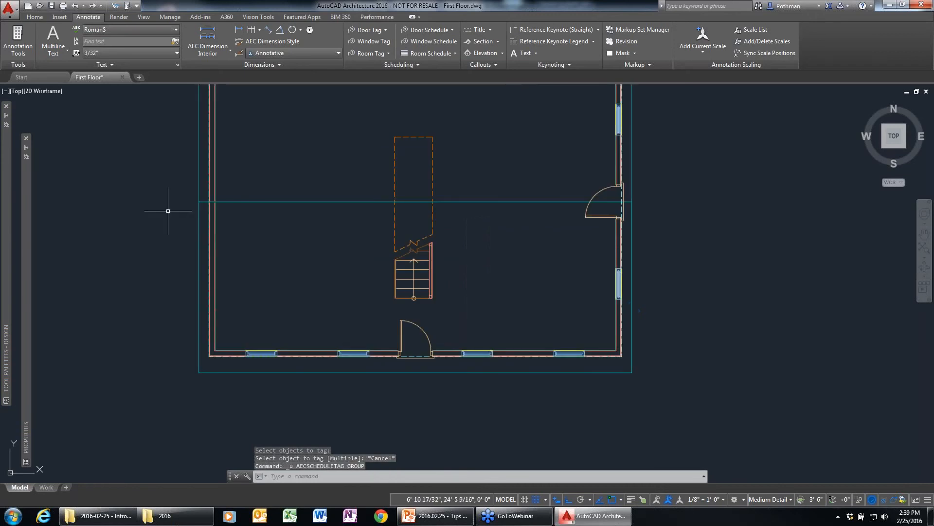
Tag the westernmost window of the south wall again, placing the tag outside the wall and accepting its property set data.
left_click(371, 41)
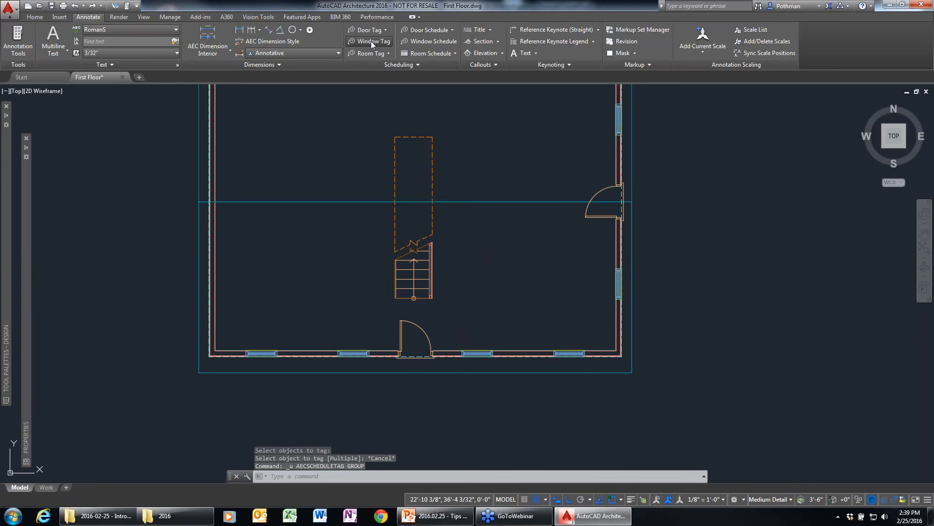
left_click(261, 354)
left_click(262, 390)
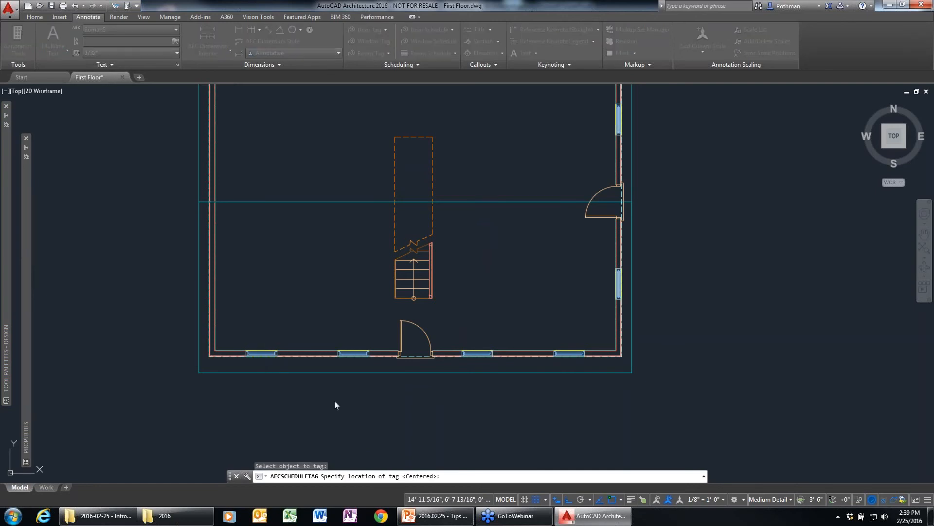
left_click(432, 309)
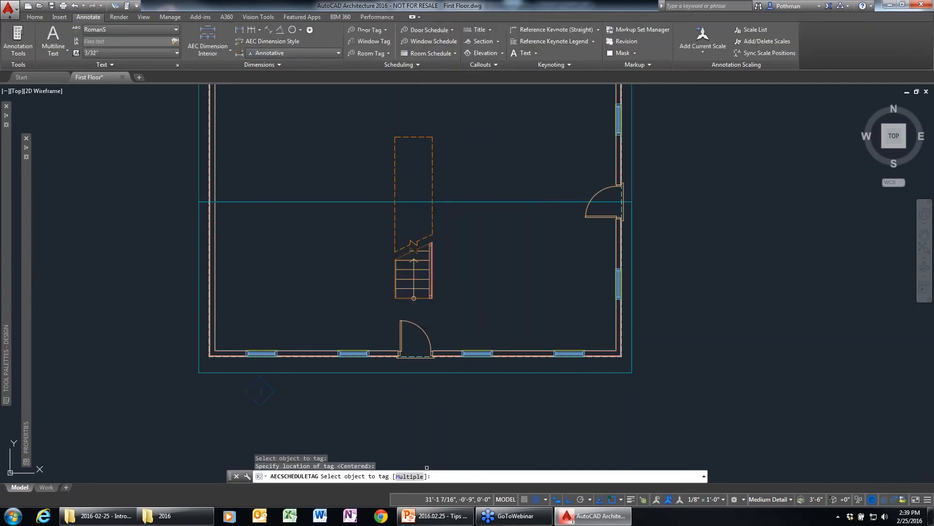
Tag the two south wall windows on either side of the door together with the Multiple option and accept their property set data.
type("M")
key("Return")
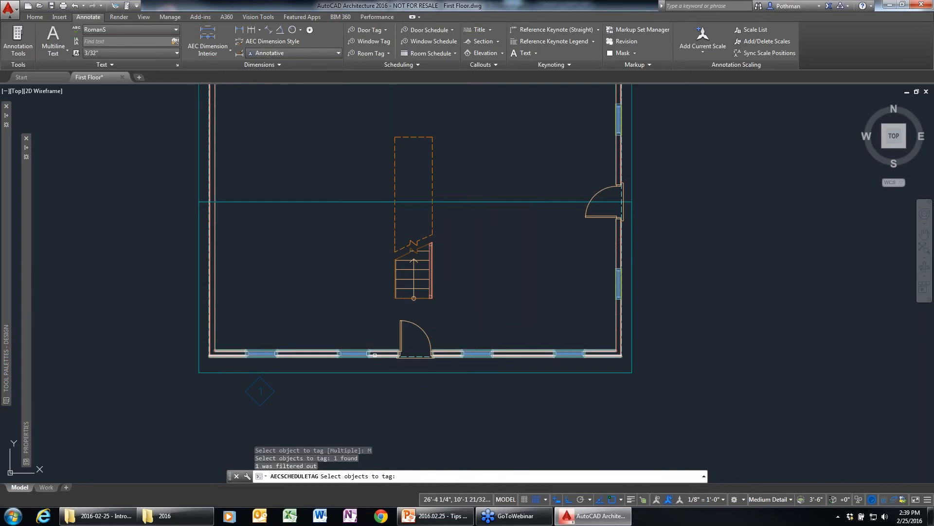
left_click(357, 353)
left_click(478, 353)
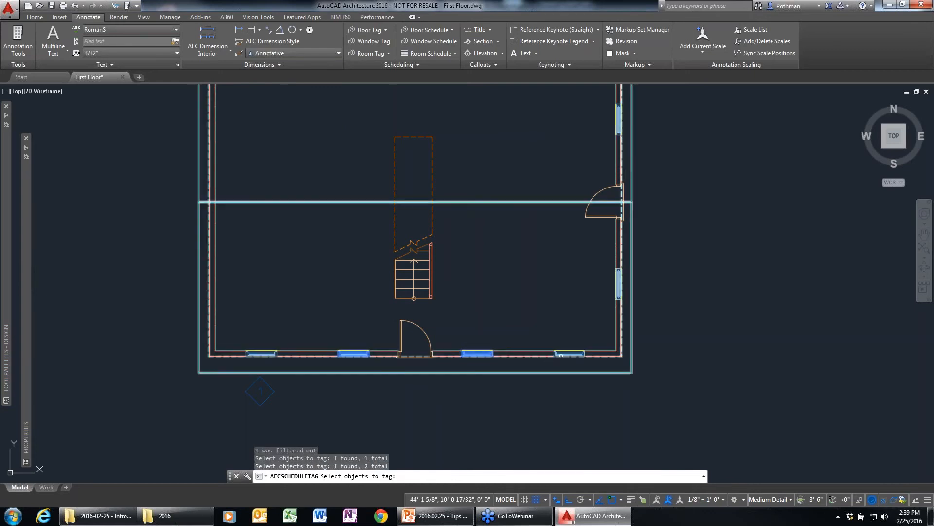
left_click(531, 353)
key("Return")
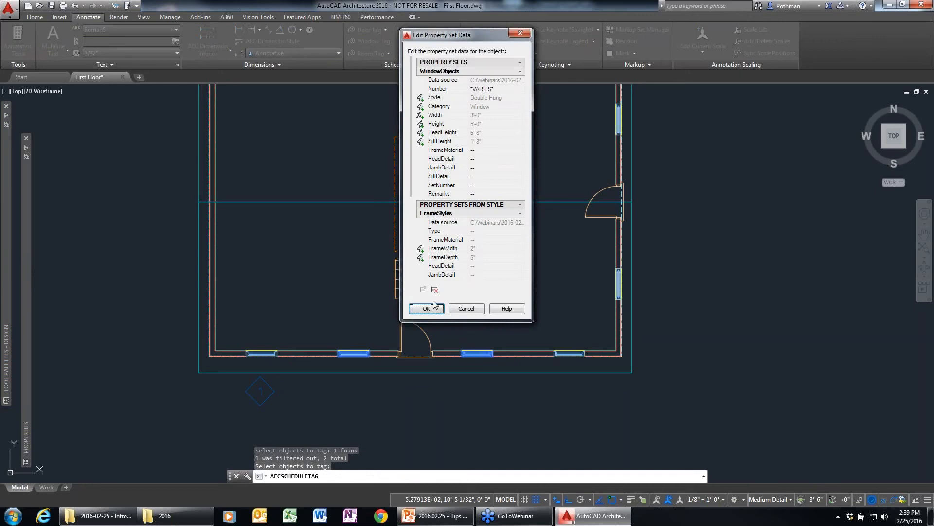
left_click(426, 313)
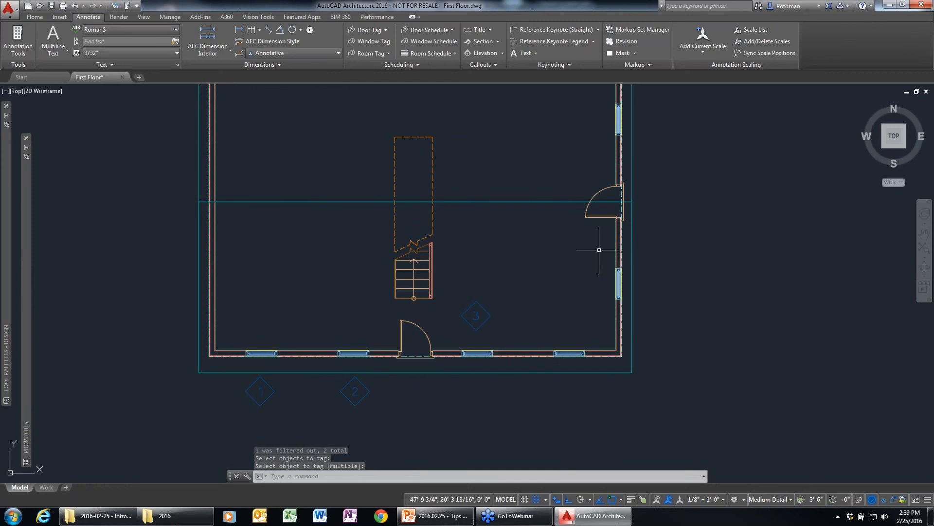
Create a window schedule from the whole floor plan and place the table east of the house at its default size.
scroll(526, 302, "down", 2)
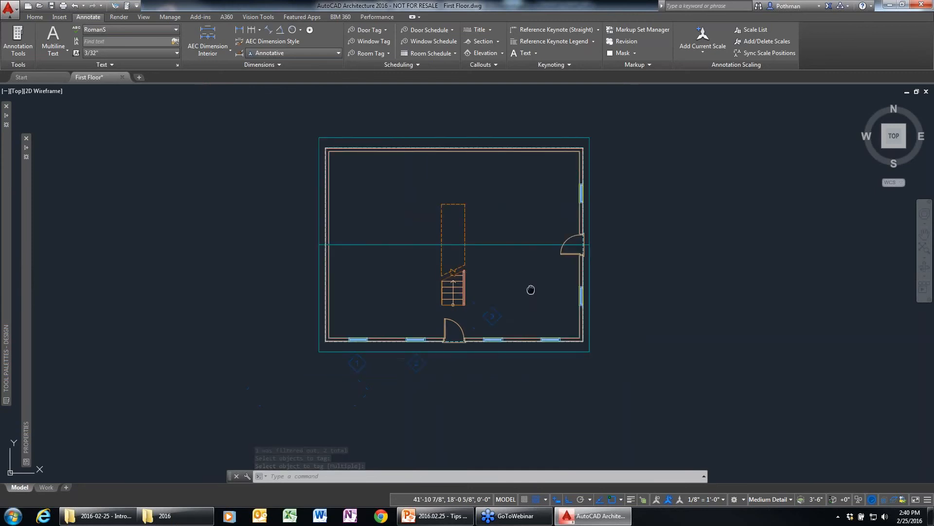
middle_click_drag(530, 290, 380, 278)
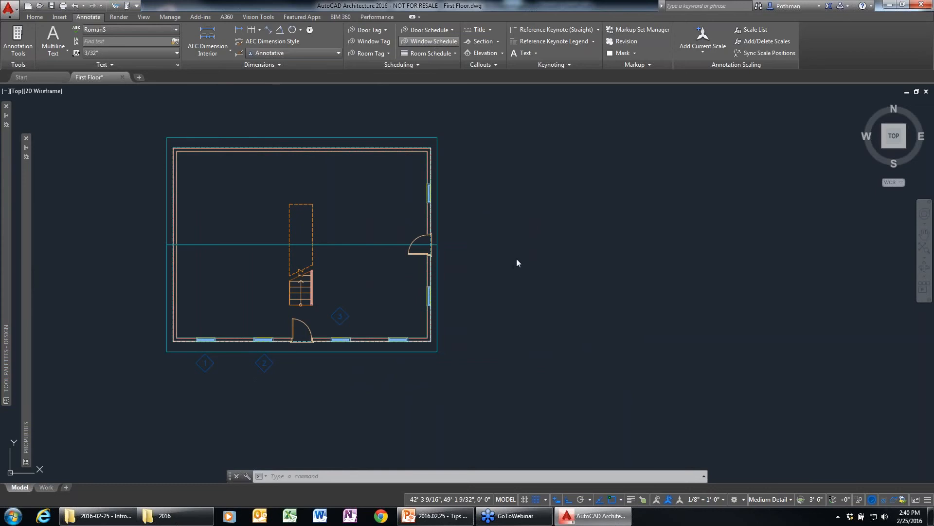
left_click(537, 416)
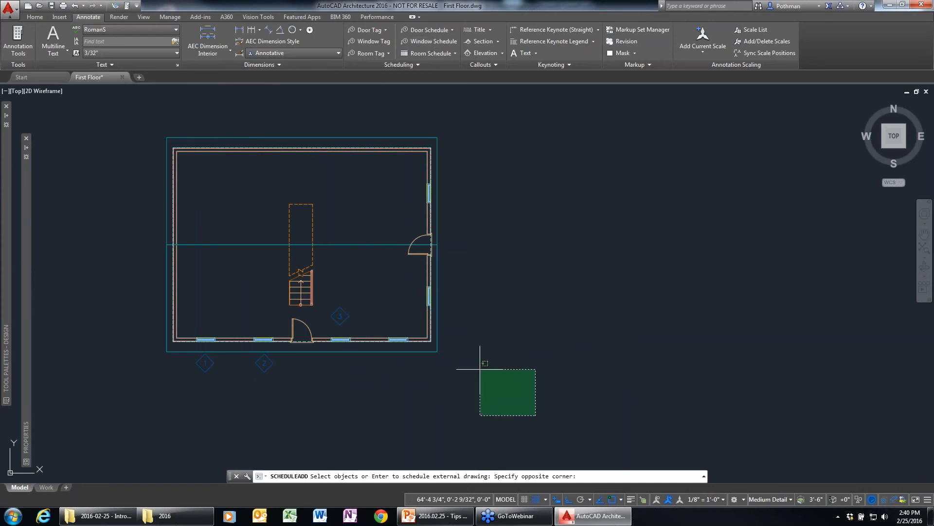
left_click(144, 92)
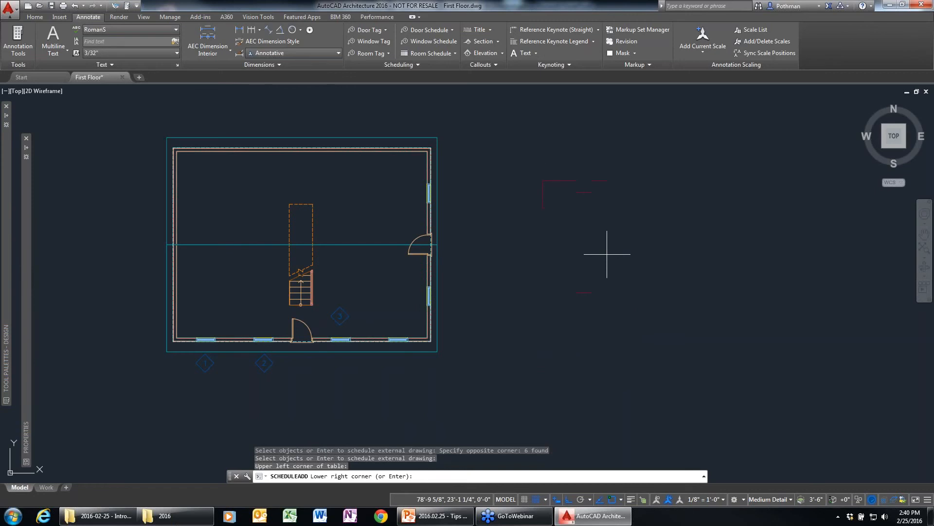
key("Return")
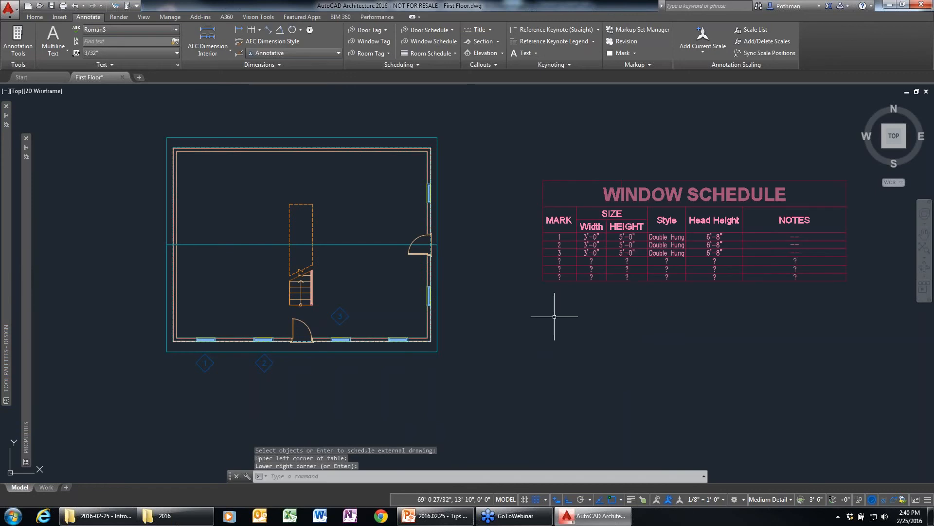
Add a matching window tag to the easternmost south wall window, placing it inside the wall and accepting its property set data.
scroll(603, 253, "up", 2)
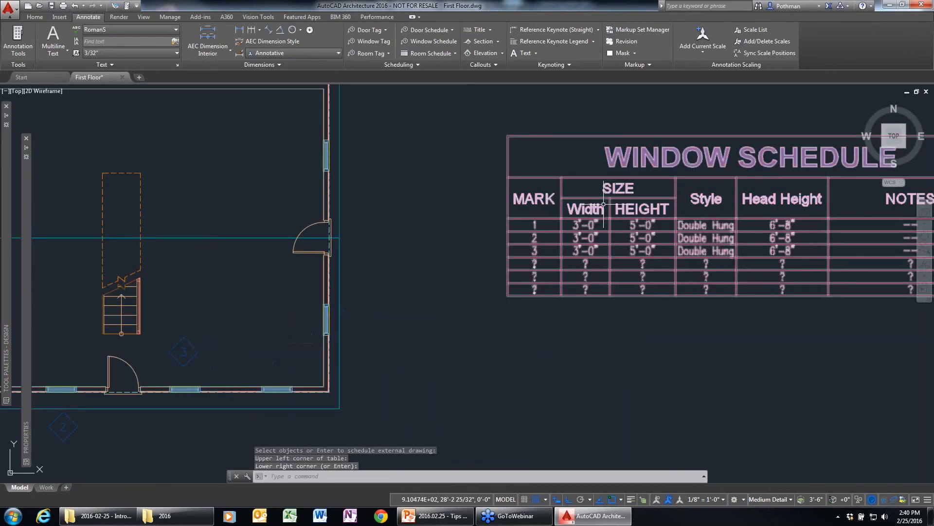
left_click(217, 352)
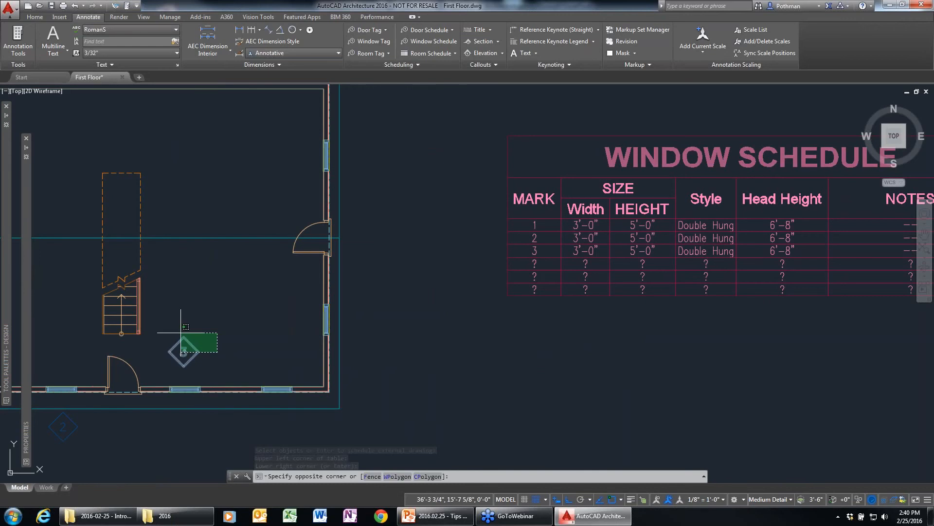
left_click(180, 333)
right_click(212, 330)
left_click(272, 210)
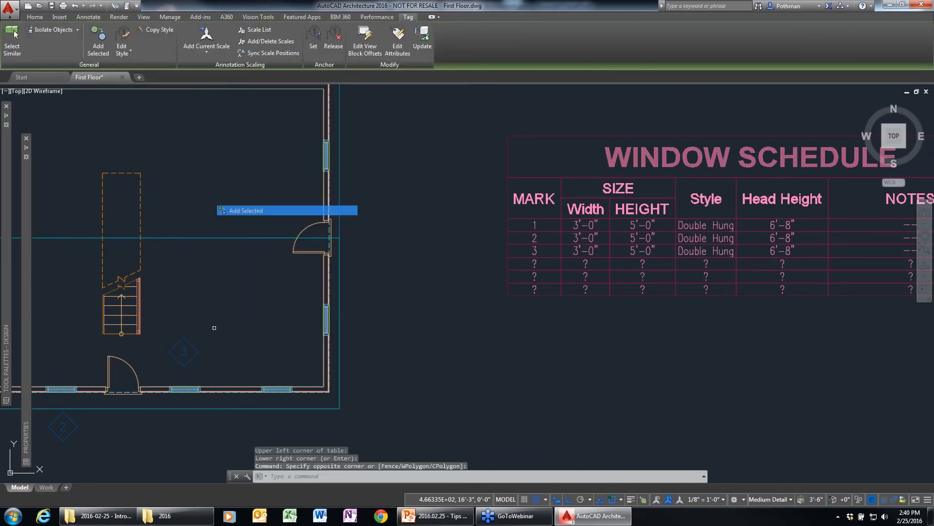
left_click(274, 389)
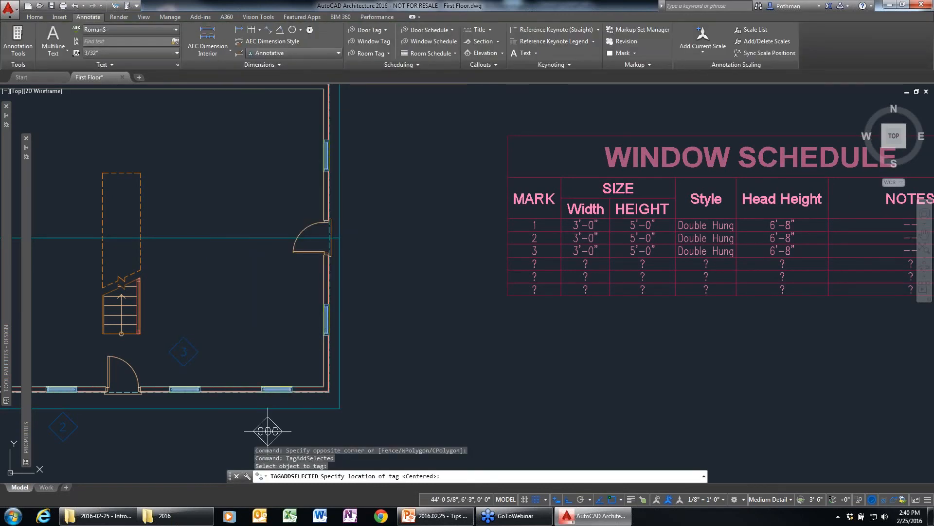
left_click(274, 355)
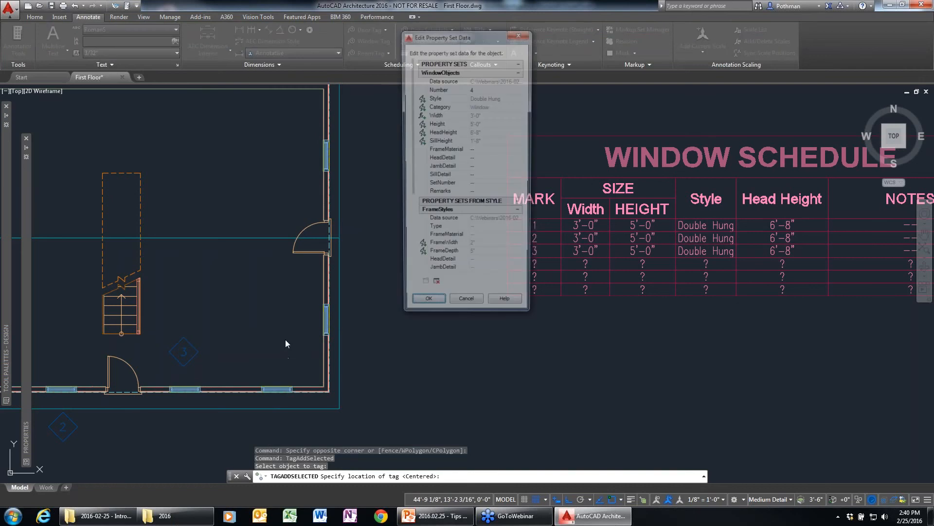
key("Return")
Tag the two east wall windows outside the wall, accept their property set data and end the tagging command.
left_click(326, 318)
left_click(367, 322)
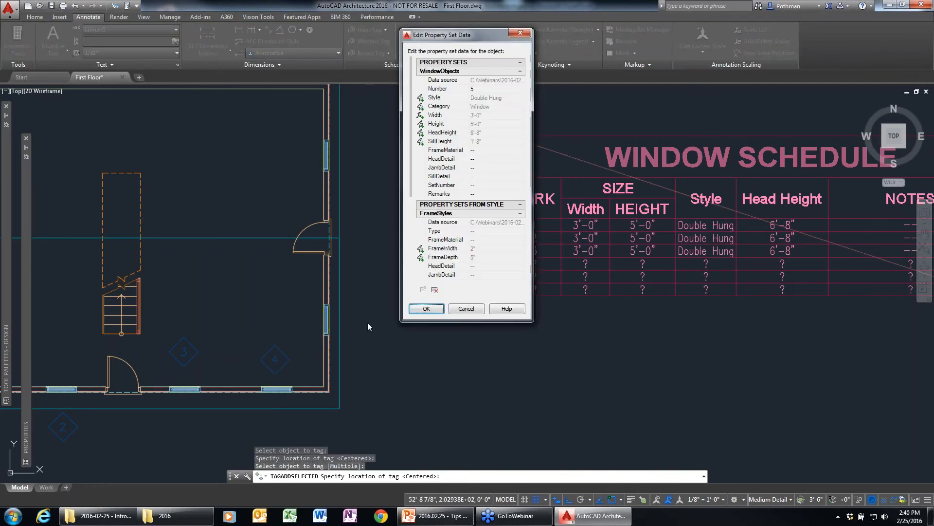
key("Return")
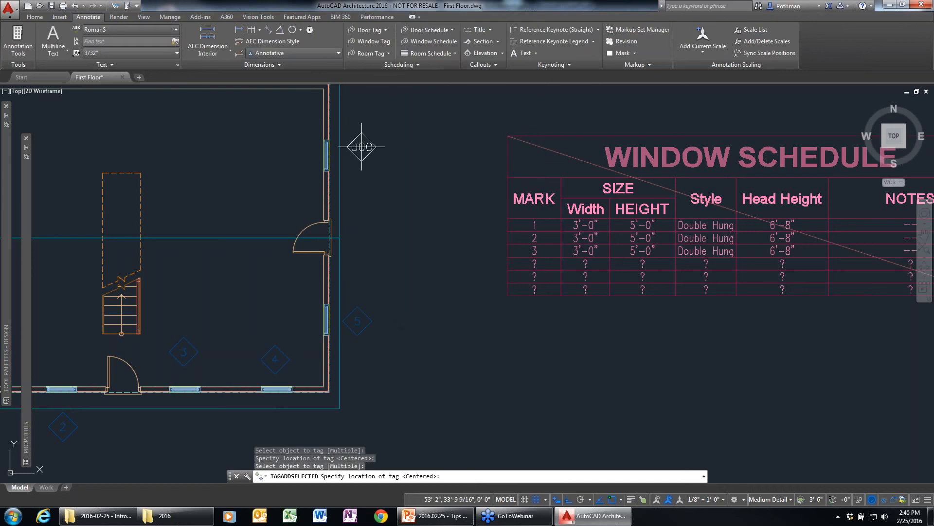
left_click(364, 151)
key("Return")
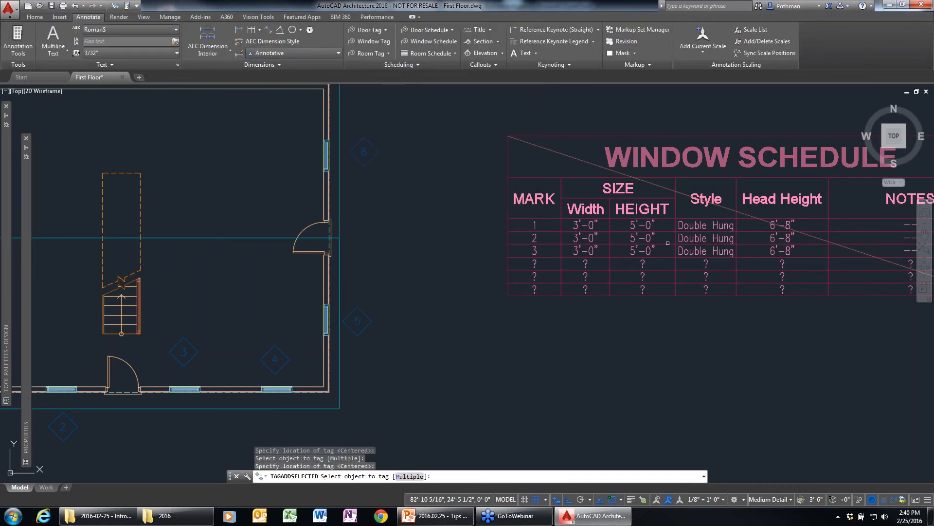
key("Escape")
Update the window schedule table so that it picks up the newly tagged windows.
left_click(644, 224)
left_click(606, 246)
right_click(606, 247)
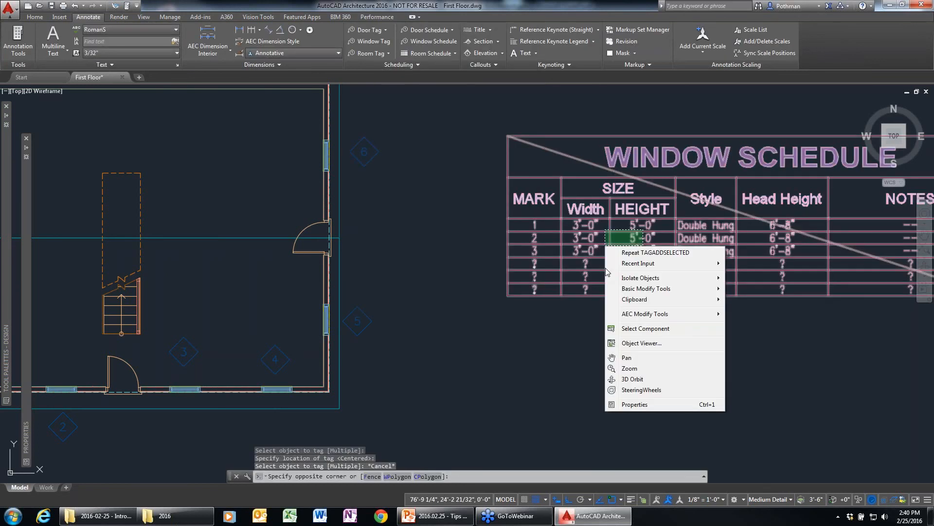
left_click(597, 156)
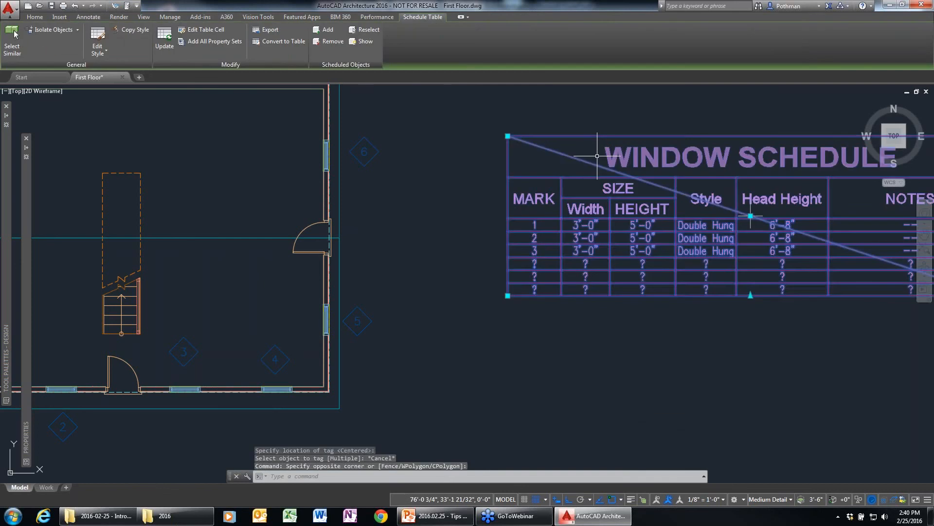
right_click(592, 220)
left_click(632, 292)
key("Escape")
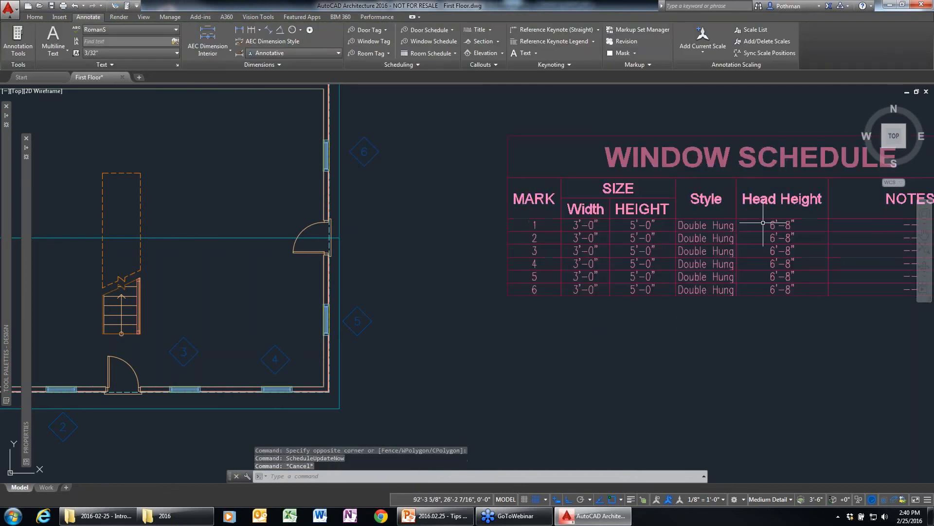
Set the window schedule to update automatically and to add new objects automatically.
scroll(598, 292, "down", 2)
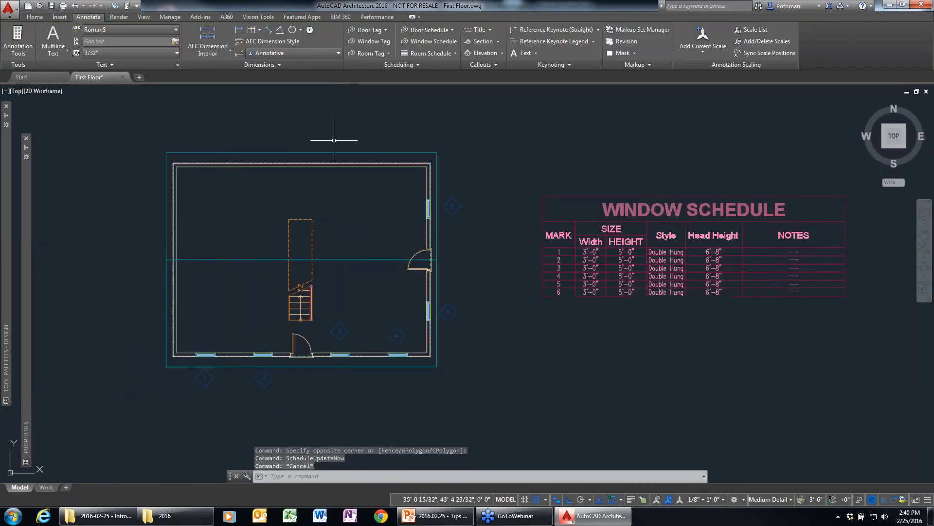
scroll(264, 149, "up", 4)
scroll(323, 183, "down", 2)
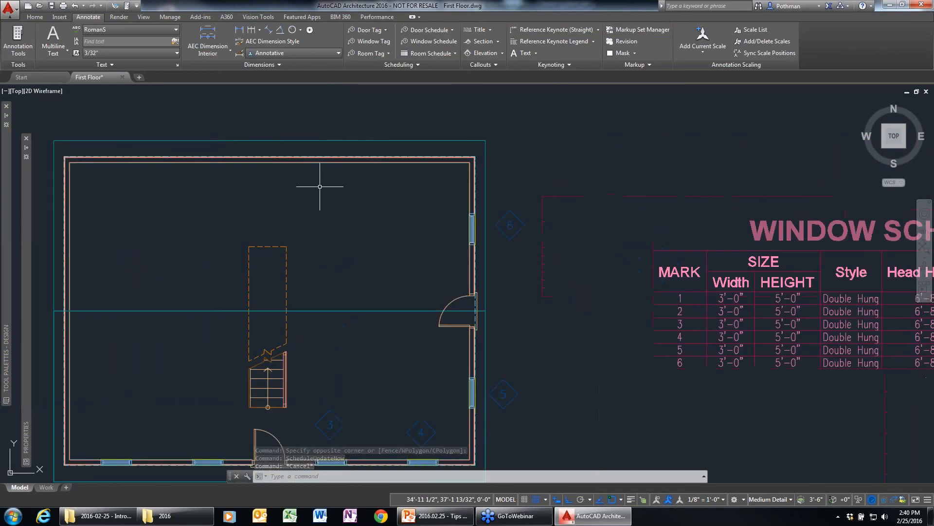
scroll(319, 186, "down", 2)
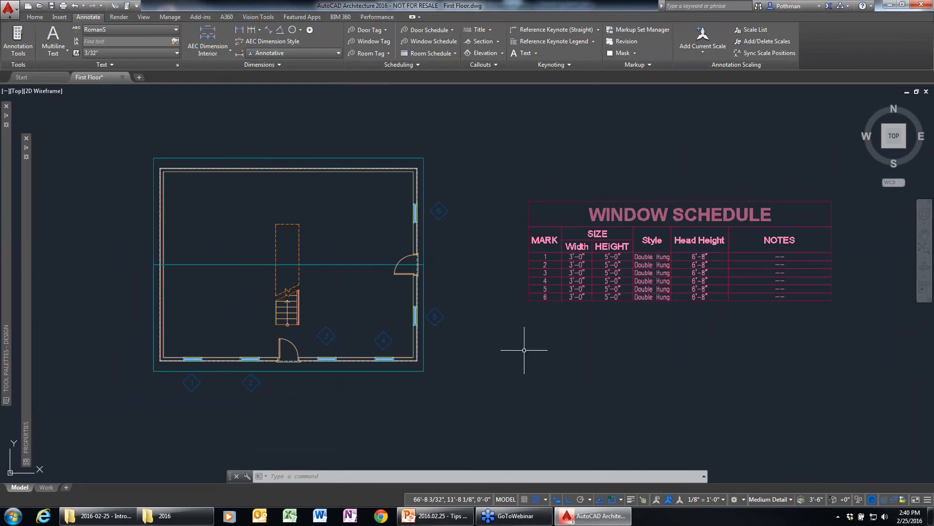
left_click(530, 264)
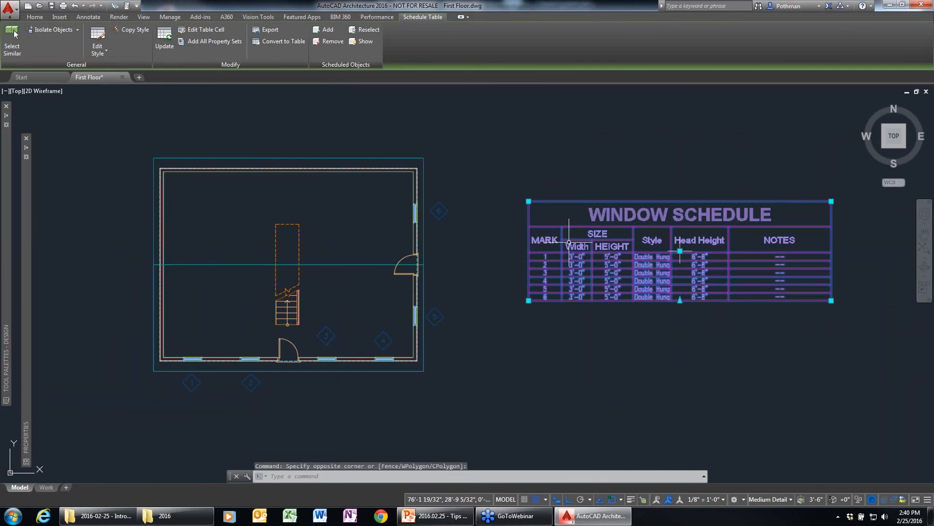
mouse_move(26, 281)
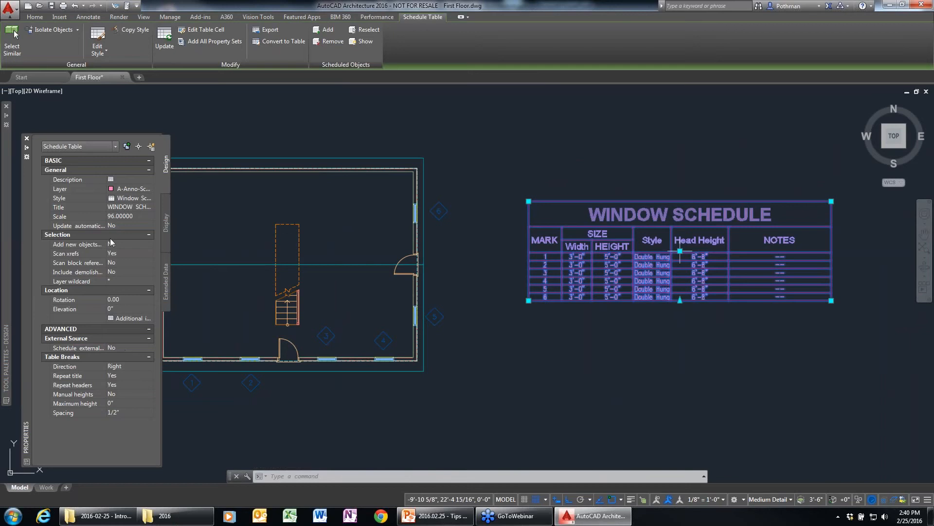
left_click(116, 225)
left_click(120, 232)
left_click(113, 243)
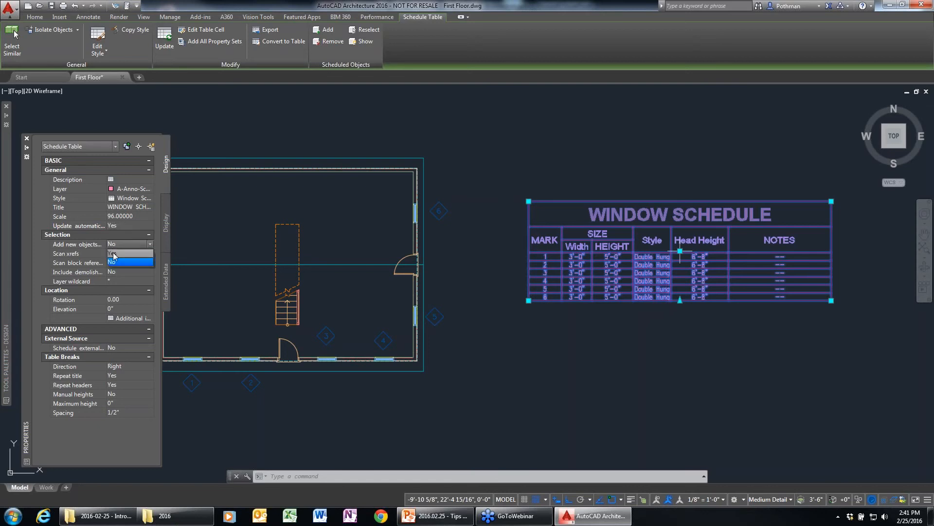
left_click(112, 253)
key("Escape")
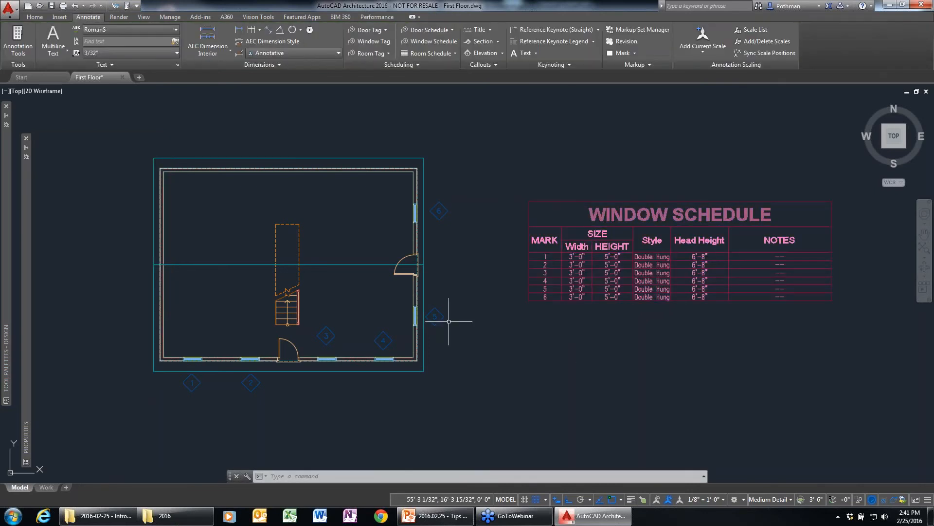
Set the height of the south wall window just east of the door to 4' and check the schedule.
left_click(322, 359)
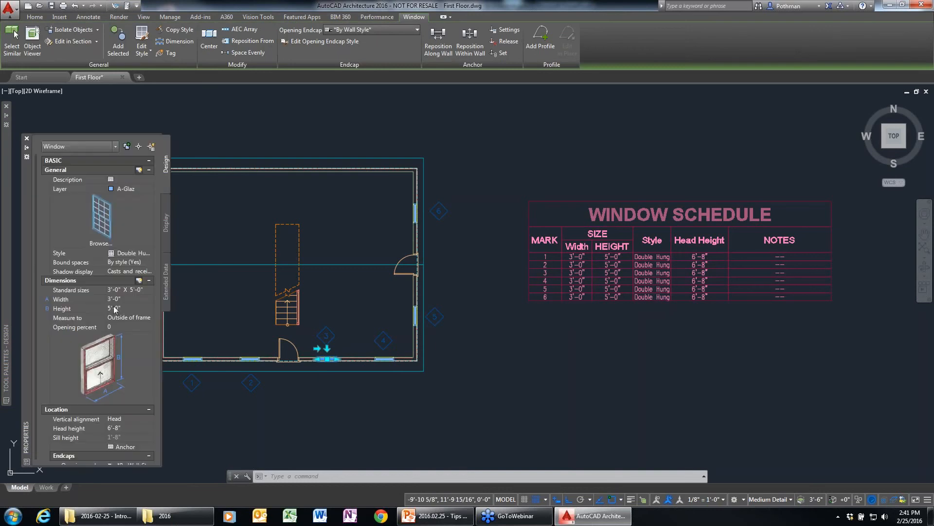
left_click(121, 308)
type("4'")
key("Tab")
key("Escape")
scroll(612, 272, "up", 4)
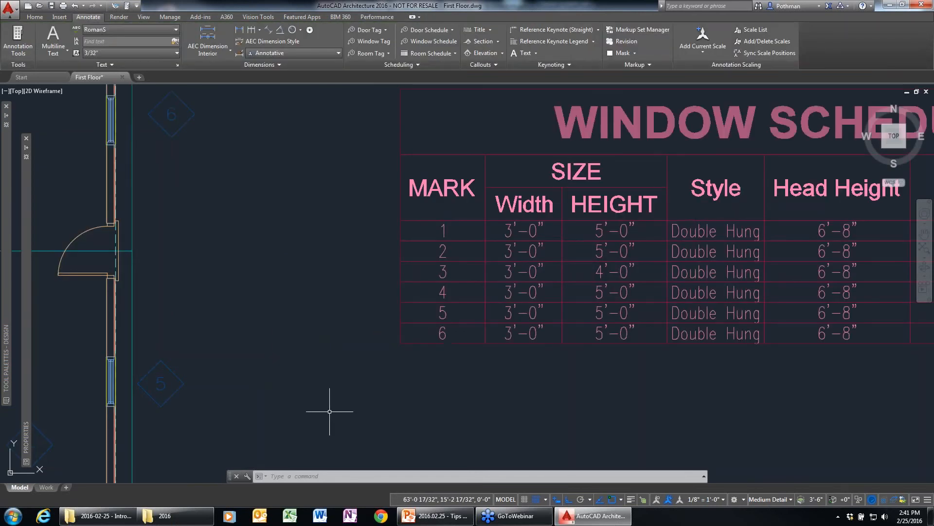
scroll(319, 328, "down", 2)
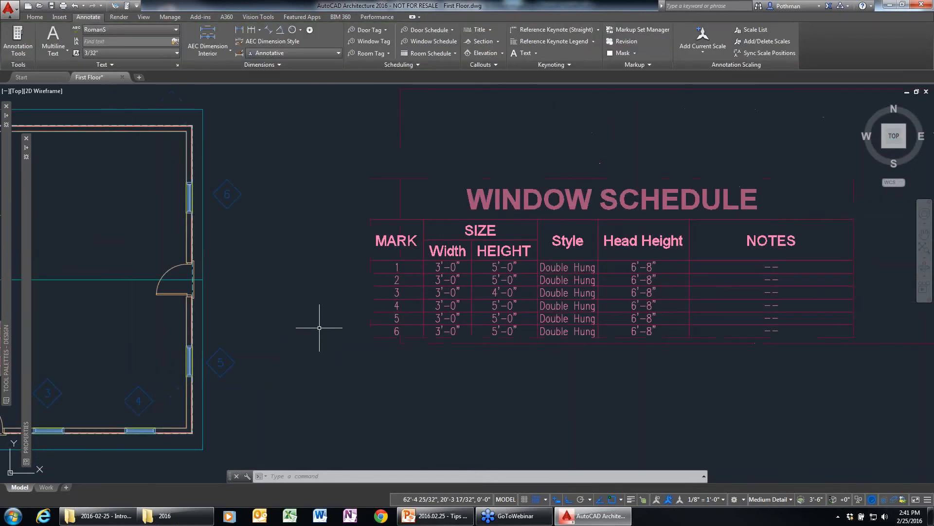
scroll(319, 327, "down", 3)
middle_click_drag(263, 348, 263, 325)
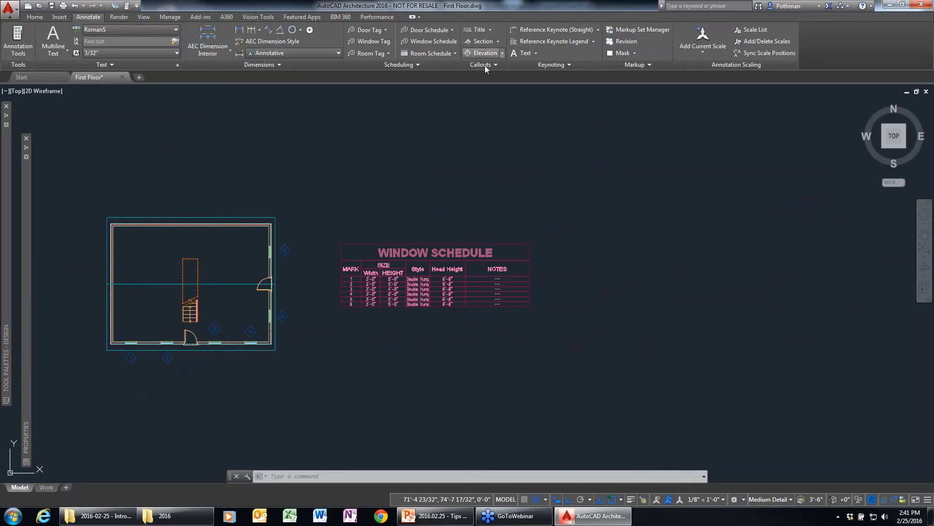
left_click(483, 53)
left_click(191, 394)
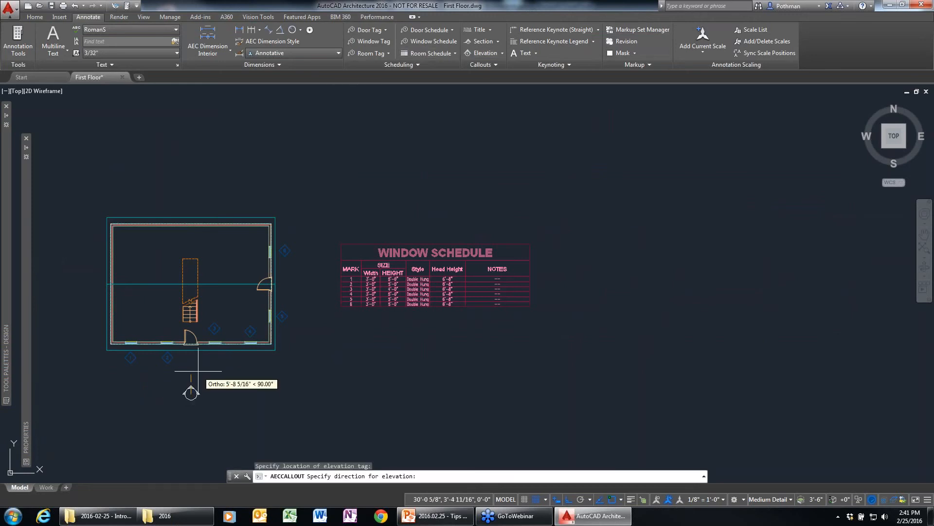
left_click(197, 371)
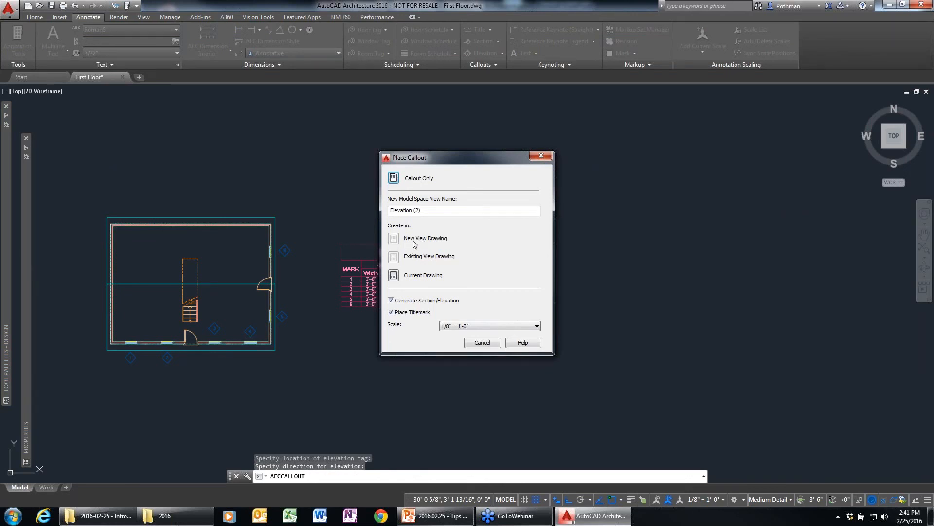
left_click(394, 275)
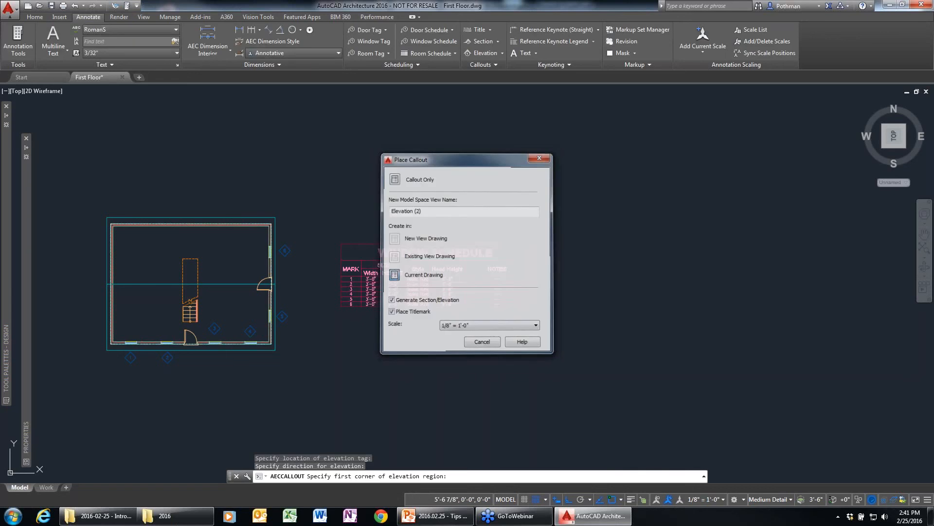
left_click(90, 368)
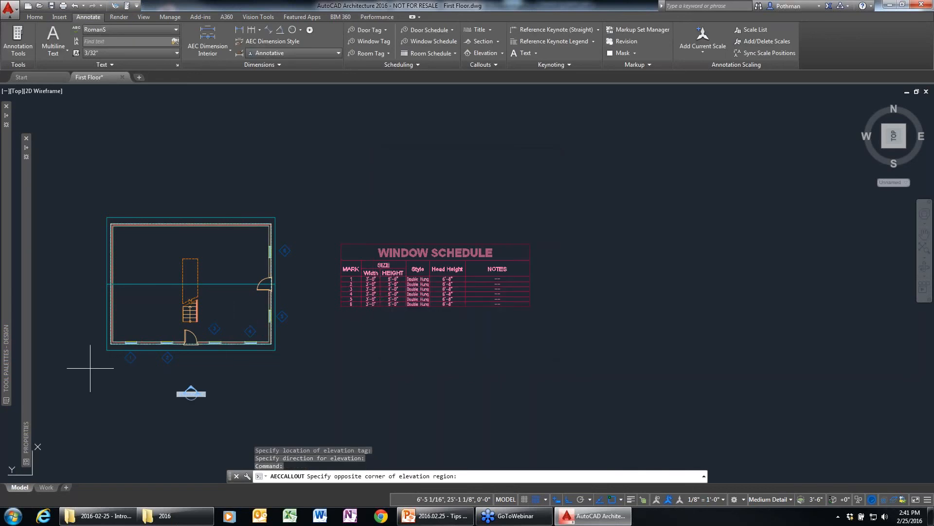
left_click(296, 240)
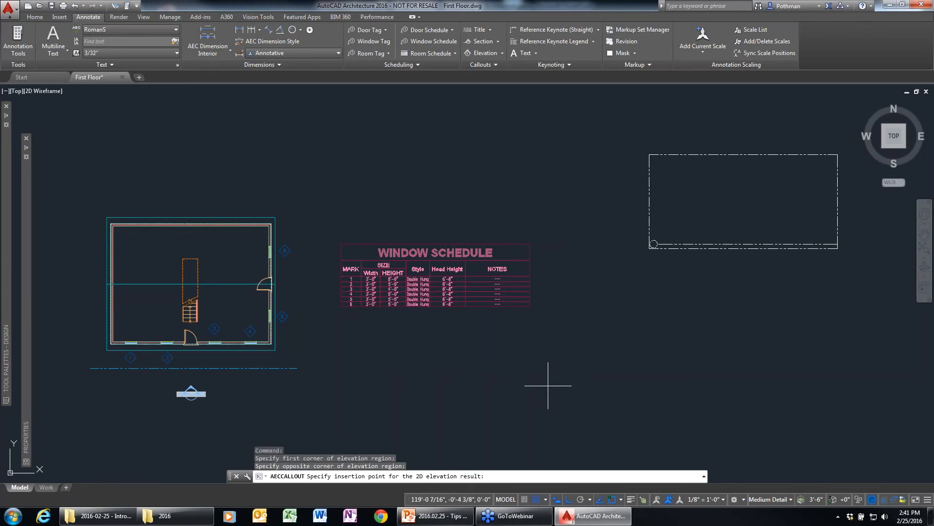
key("Escape")
key("Escape")
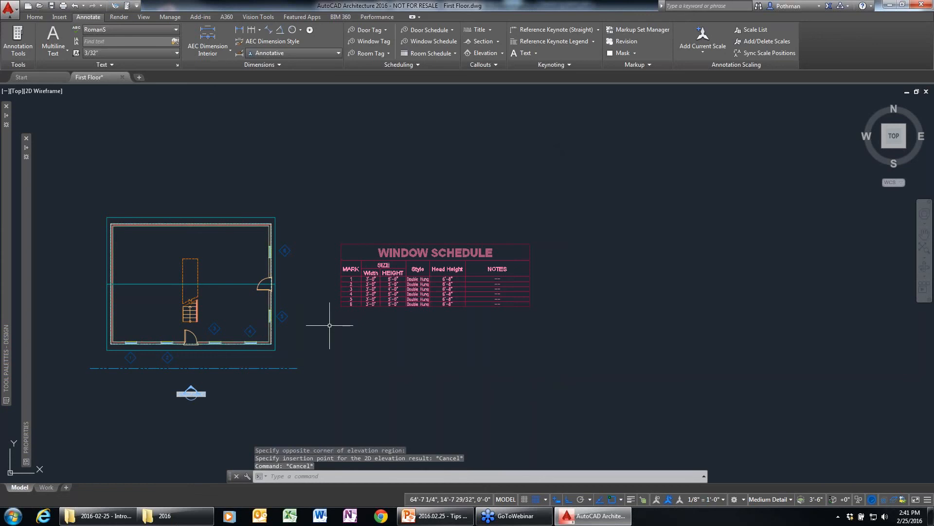
key("ctrl+z")
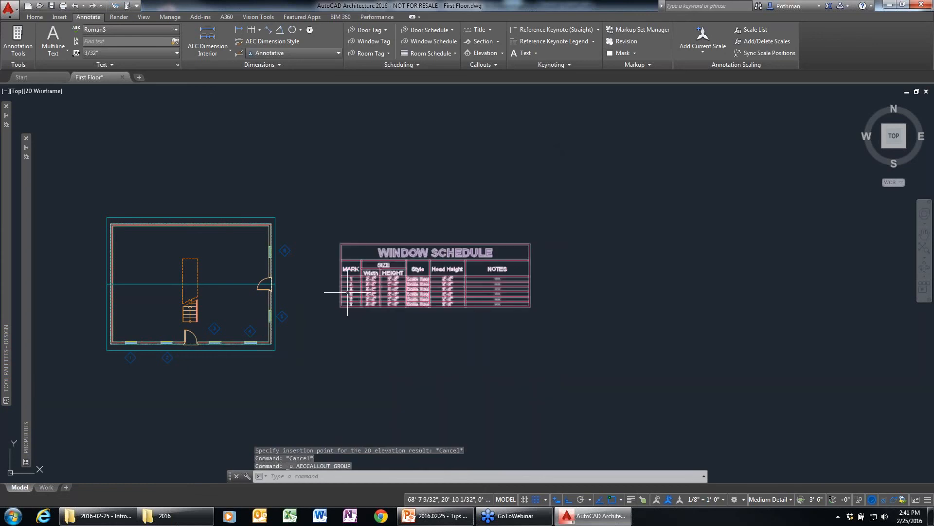
Place a north-facing elevation callout south of the house, generate the south elevation in the current drawing, and insert it east of the schedule.
left_click(478, 51)
left_click(188, 398)
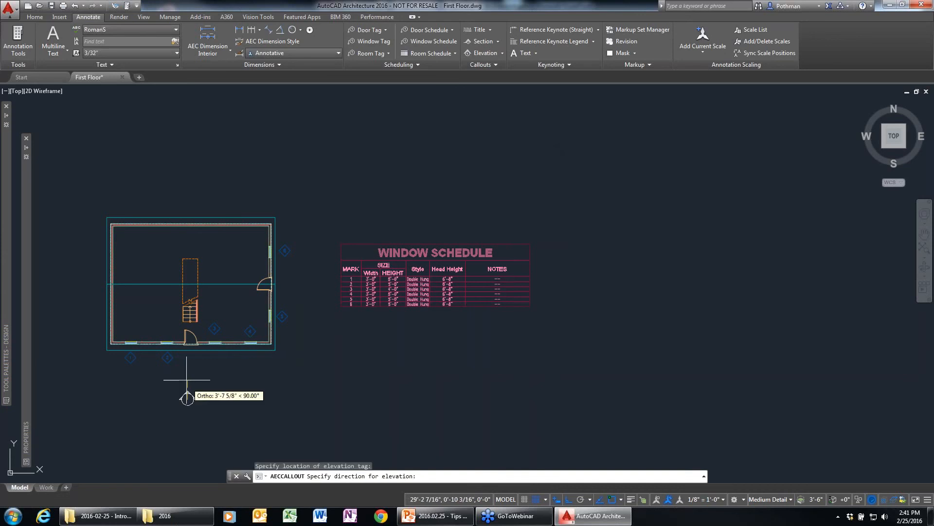
left_click(188, 376)
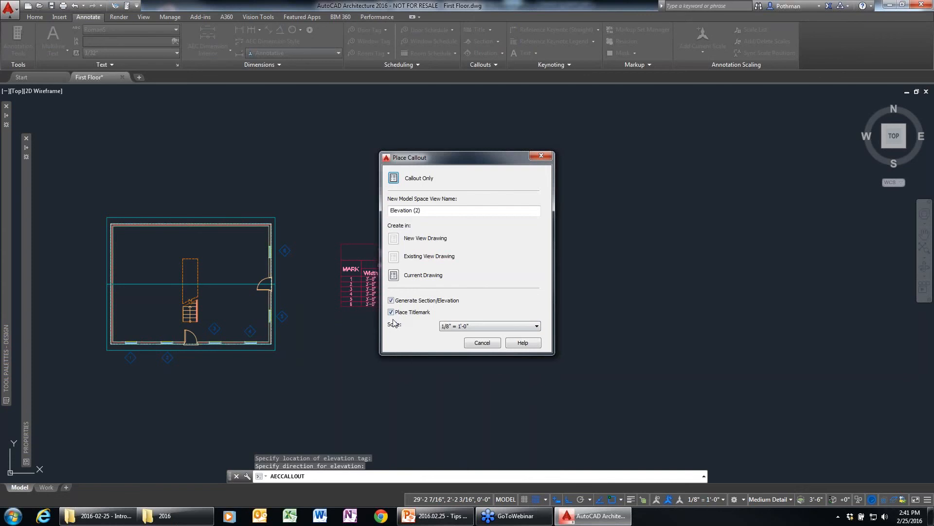
left_click(422, 275)
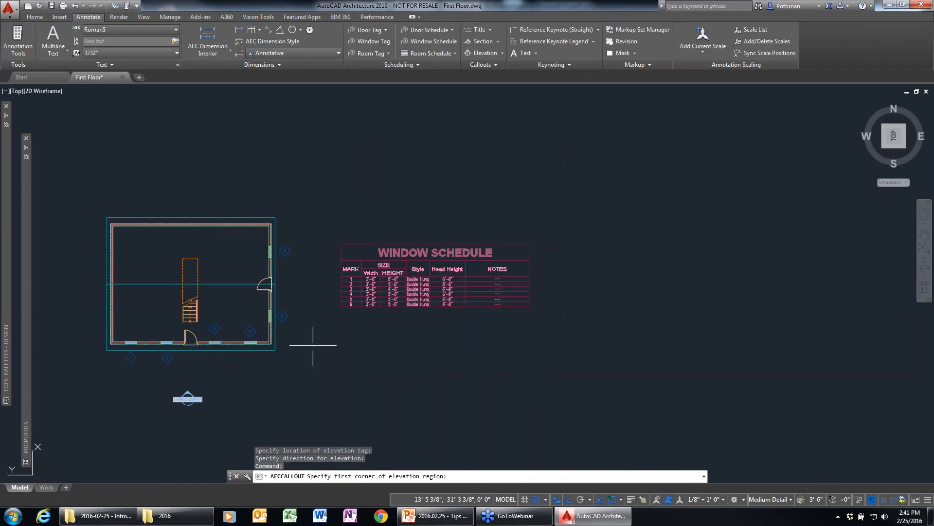
left_click(302, 365)
left_click(65, 256)
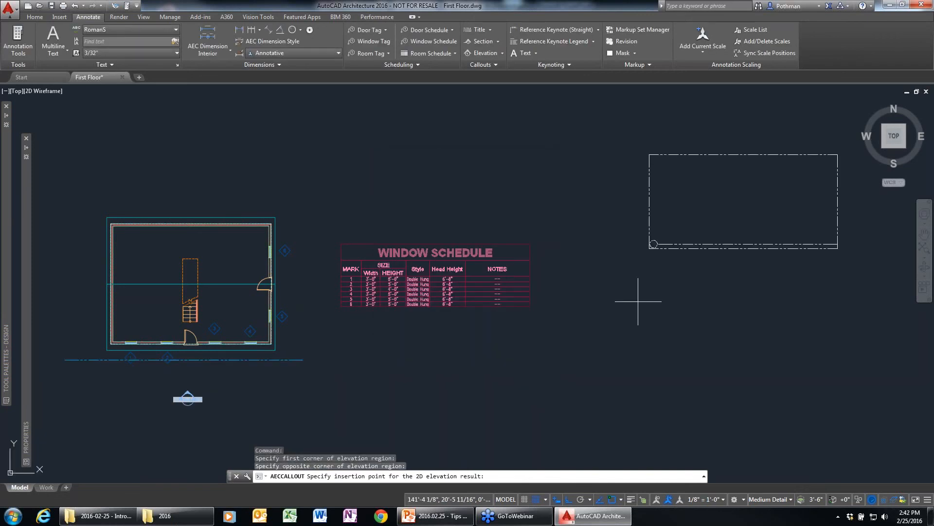
left_click(629, 280)
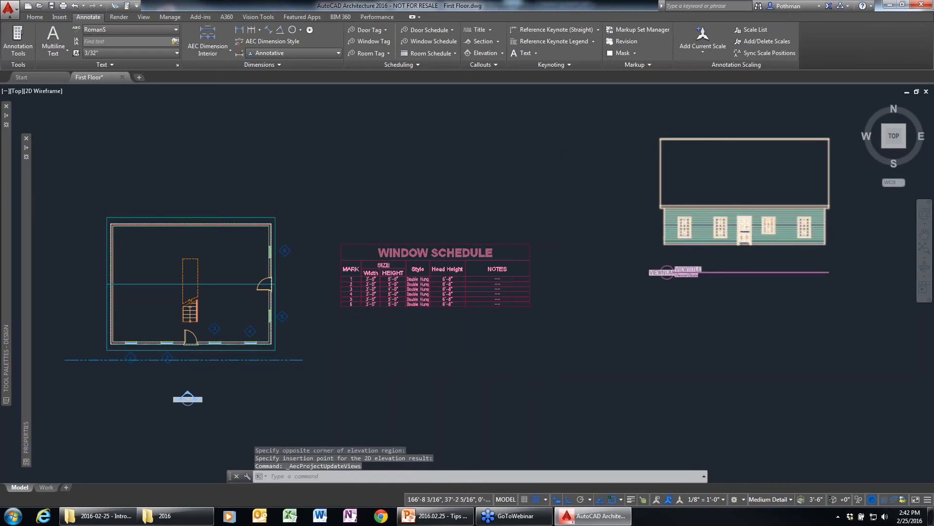
scroll(739, 235, "up", 6)
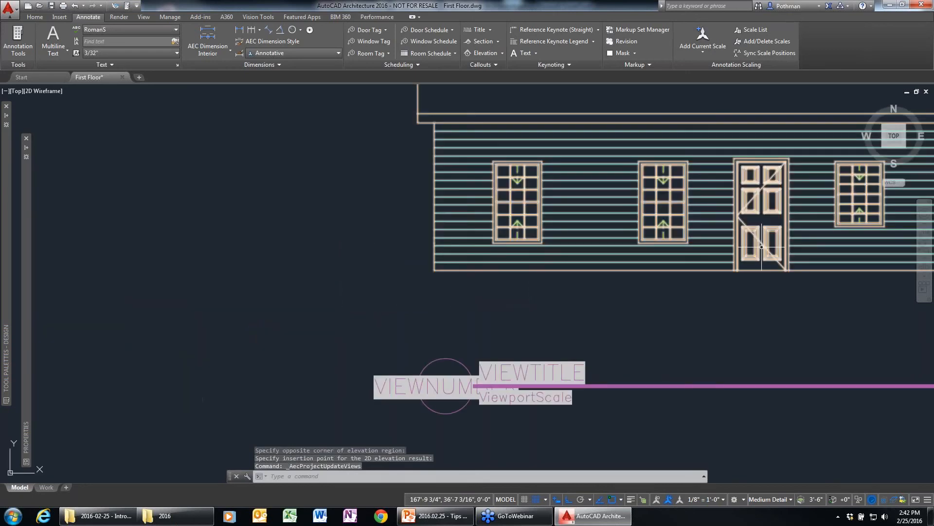
Place a west-facing elevation callout east of the house, generate the east elevation in the current drawing, and insert it below the south elevation.
middle_click_drag(762, 247, 523, 287)
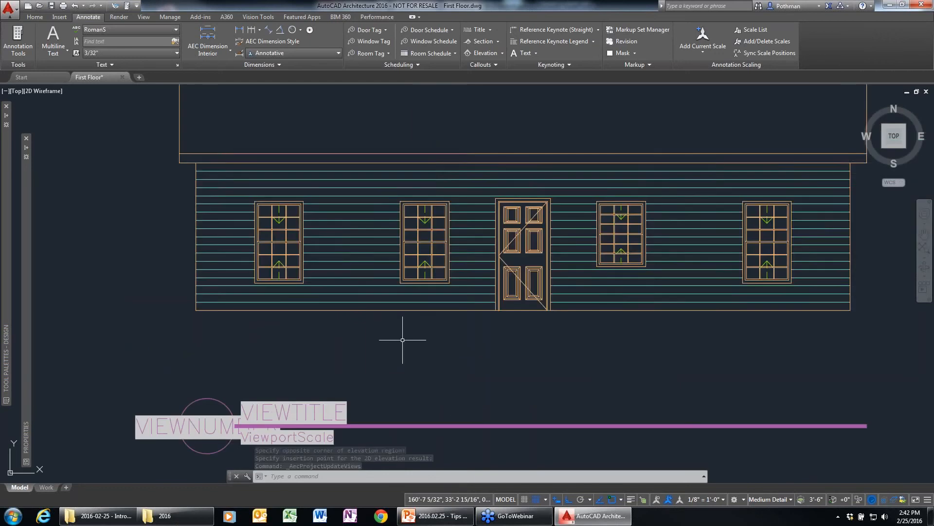
scroll(559, 306, "down", 2)
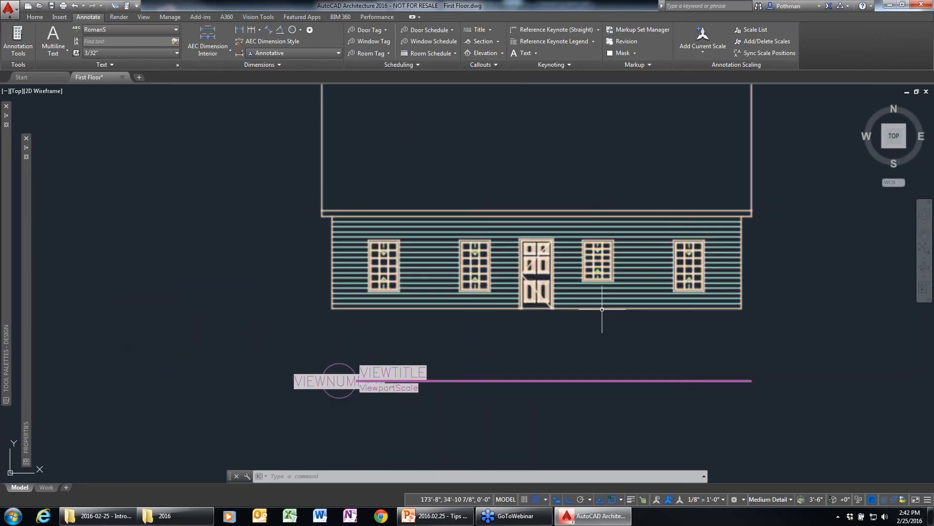
scroll(694, 201, "down", 2)
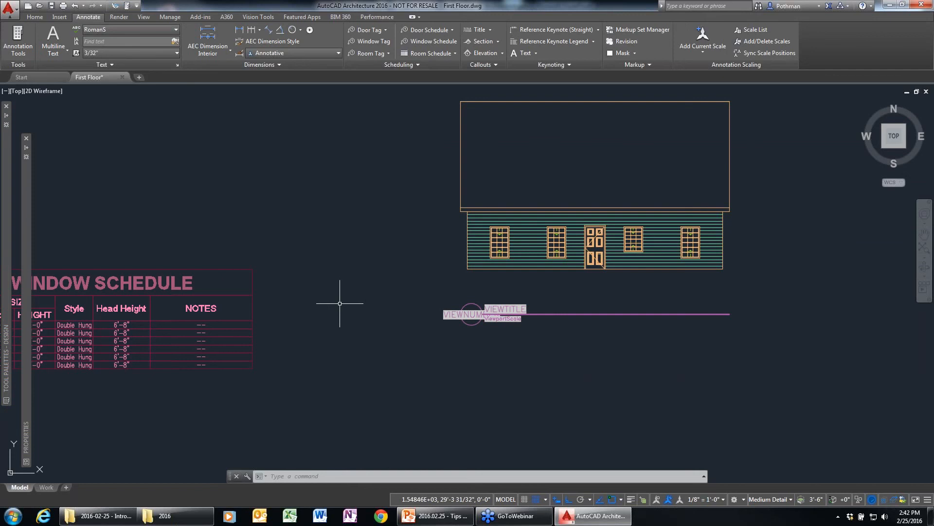
scroll(341, 311, "down", 2)
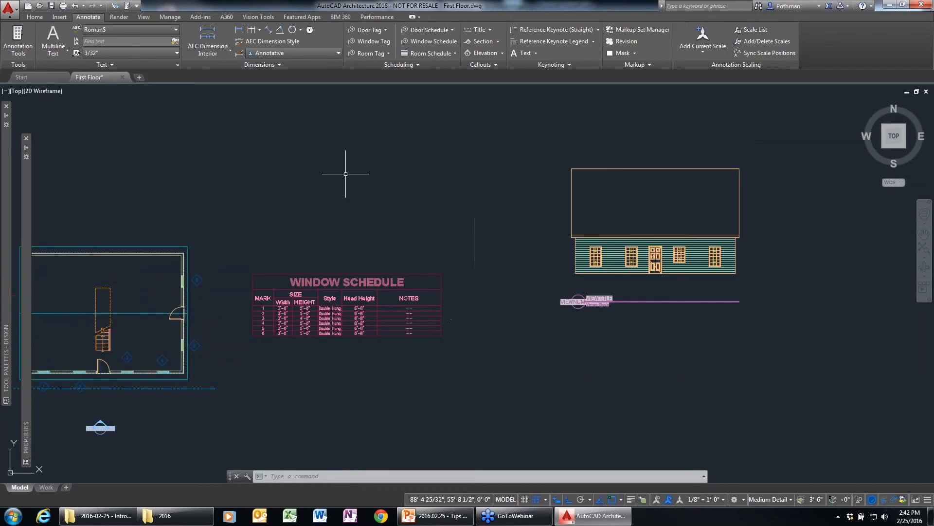
left_click(483, 53)
left_click(231, 316)
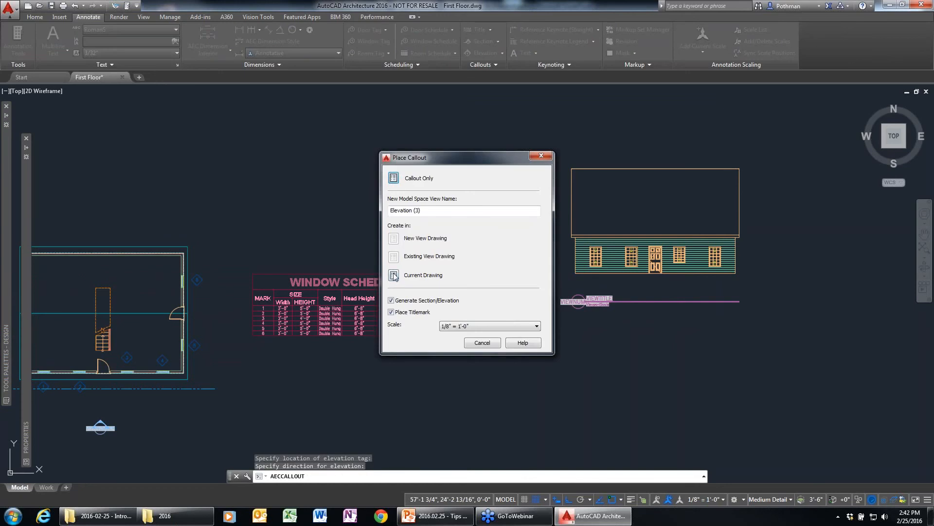
left_click(393, 273)
left_click(128, 422)
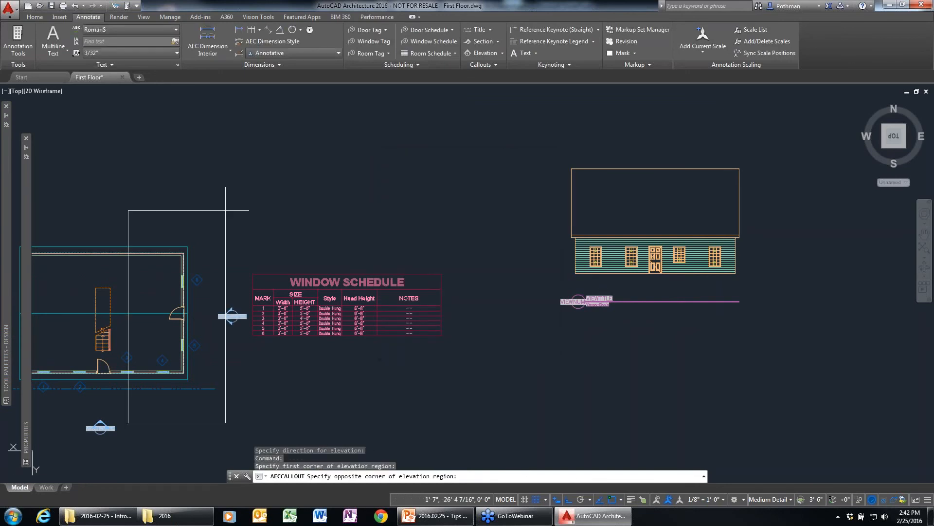
left_click(225, 210)
left_click(538, 365)
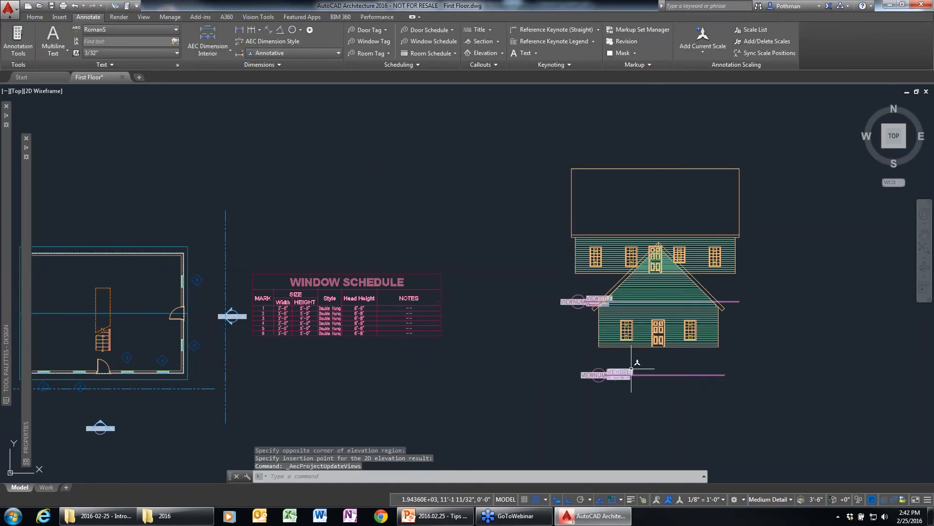
Move the east elevation and its title mark straight down so they clear the south elevation above.
type("m")
key("Return")
left_click(724, 431)
left_click(591, 314)
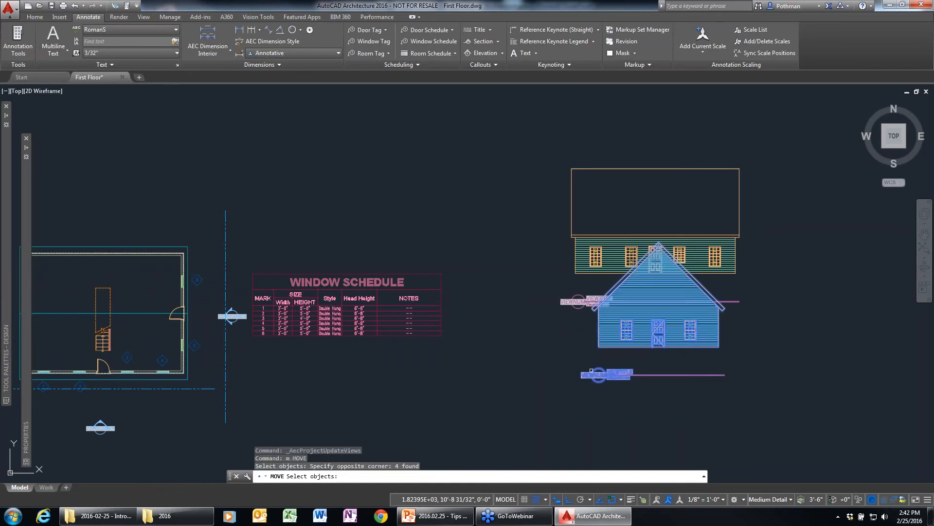
key("Return")
left_click(598, 374)
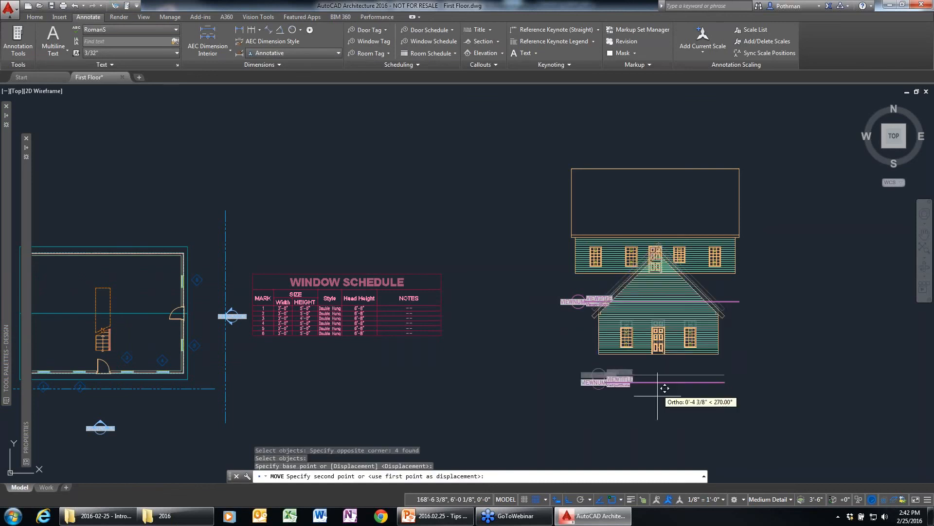
left_click(599, 435)
key("Escape")
scroll(598, 436, "up", 2)
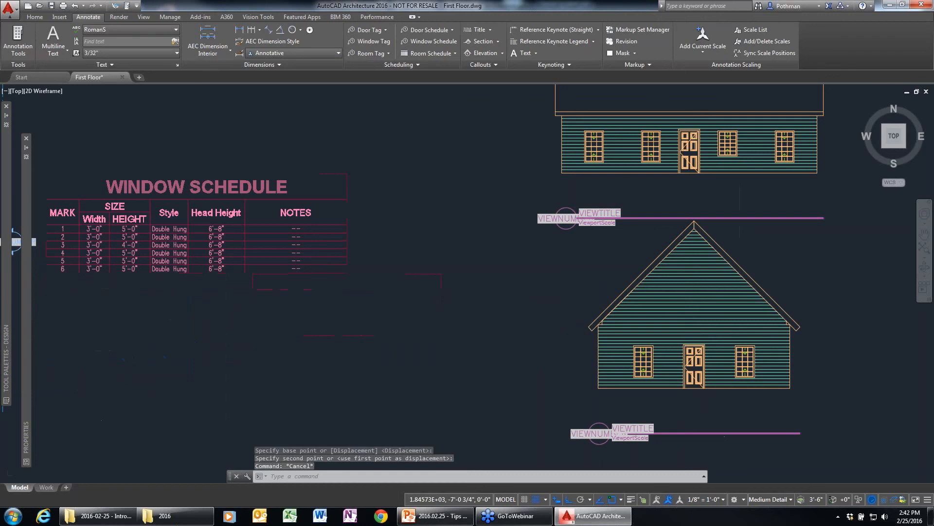
scroll(599, 440, "up", 2)
scroll(715, 341, "down", 4)
key("Escape")
key("Escape")
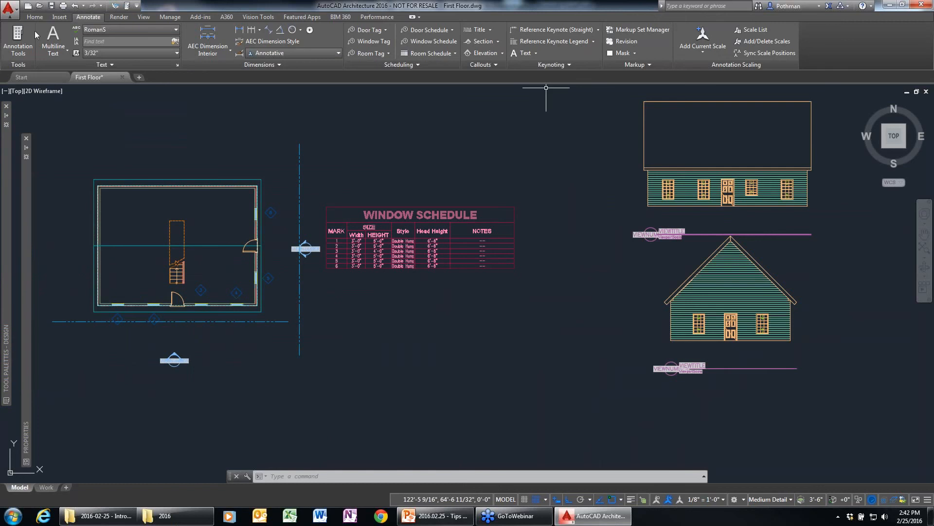
From the detail component database's Concrete Unit Masonry group, choose the 6" X 8" X 8" 3 Core CMU for insertion.
left_click(35, 17)
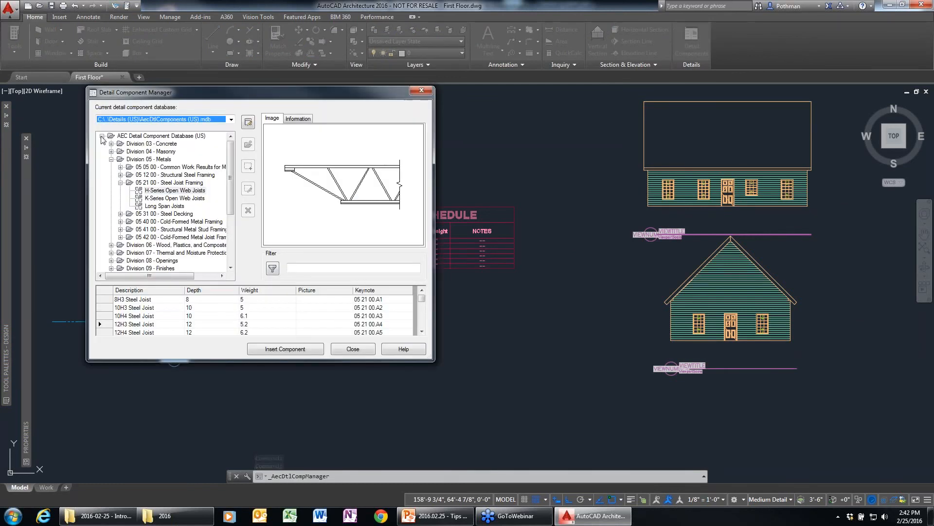
left_click(101, 138)
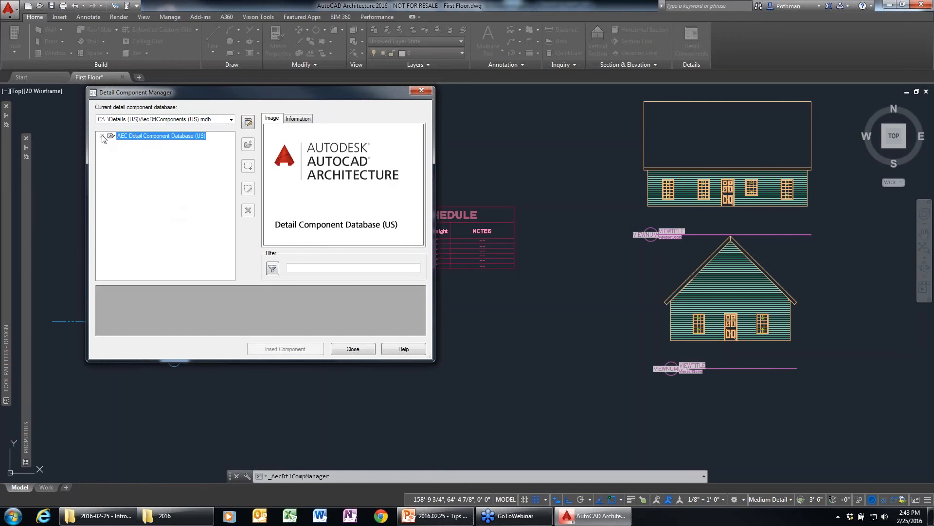
left_click(102, 137)
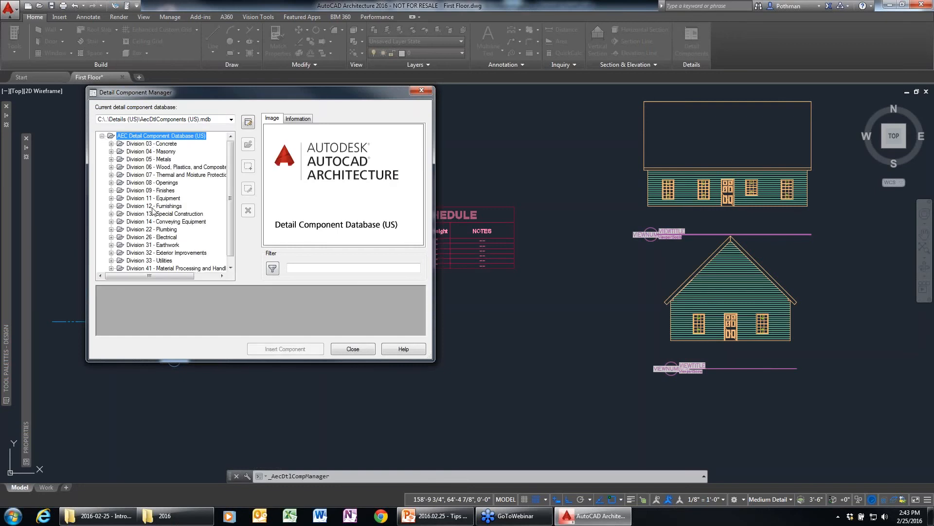
left_click(111, 152)
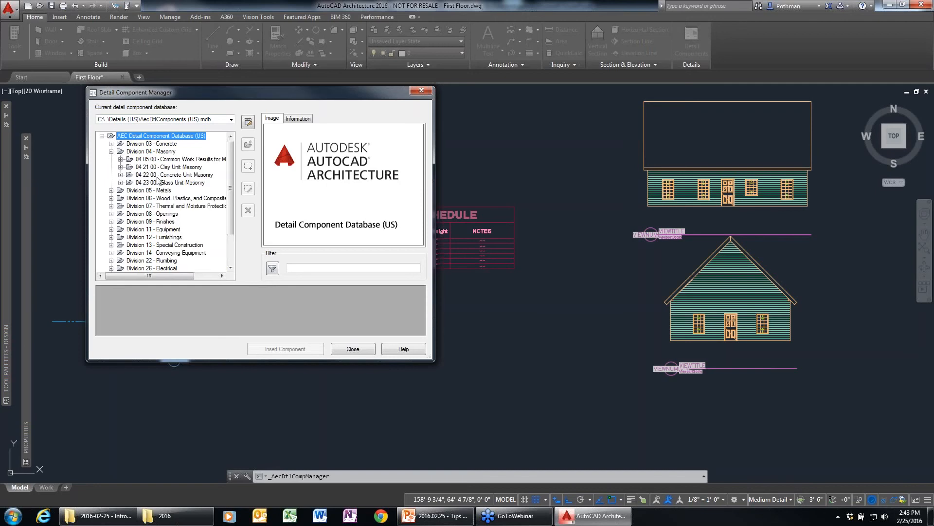
left_click(156, 175)
left_click(121, 175)
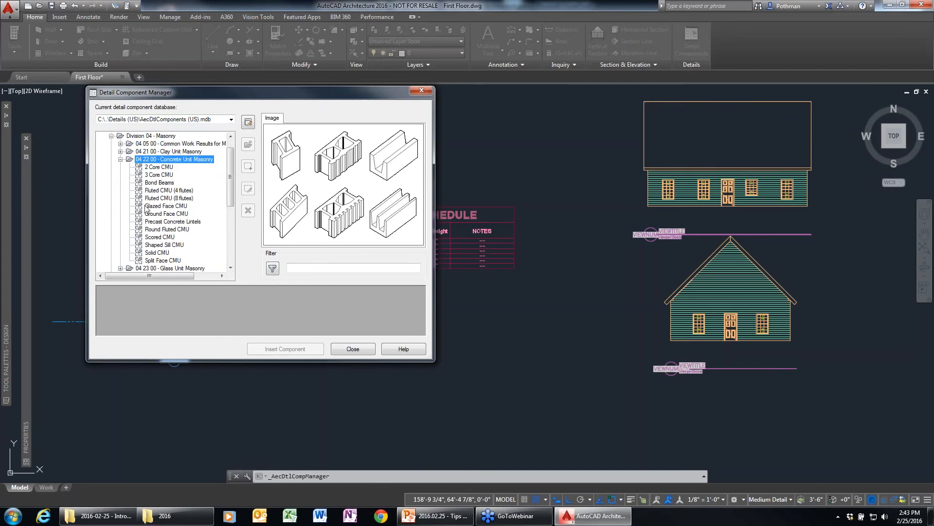
left_click(152, 175)
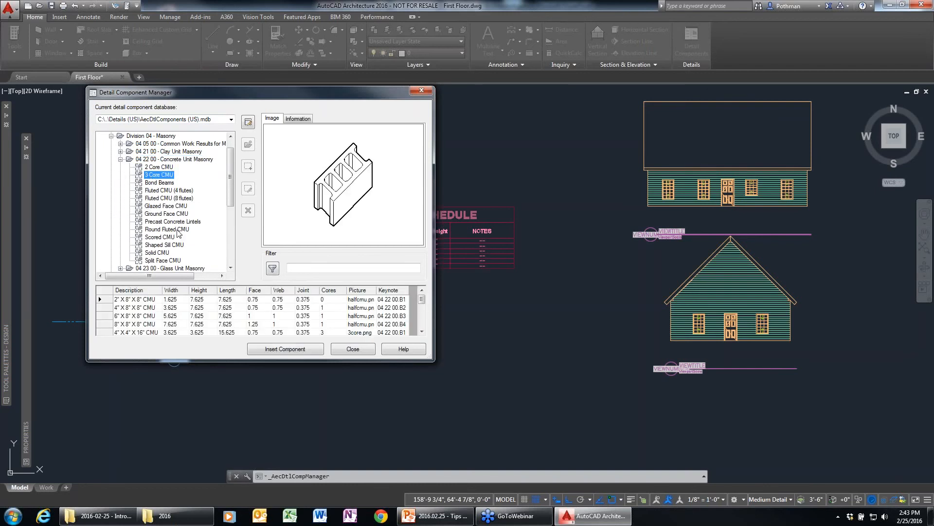
left_click(126, 311)
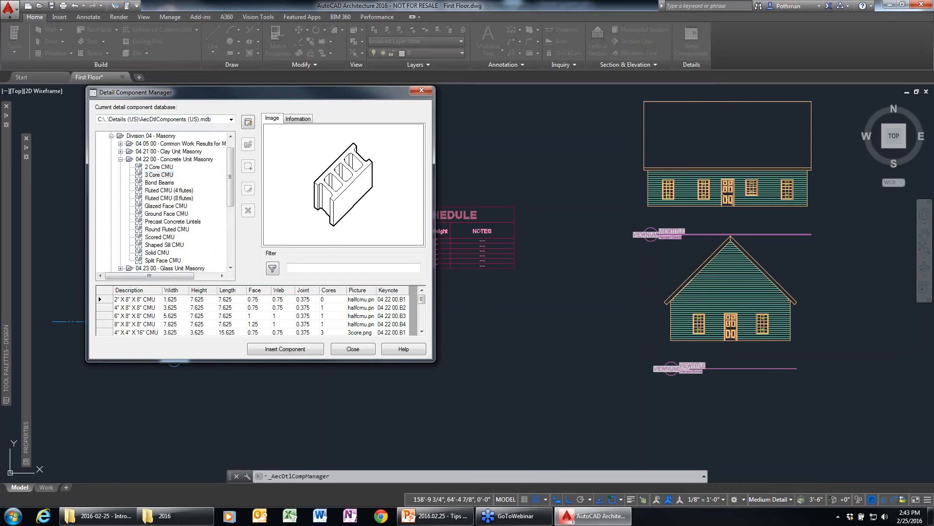
left_click(286, 349)
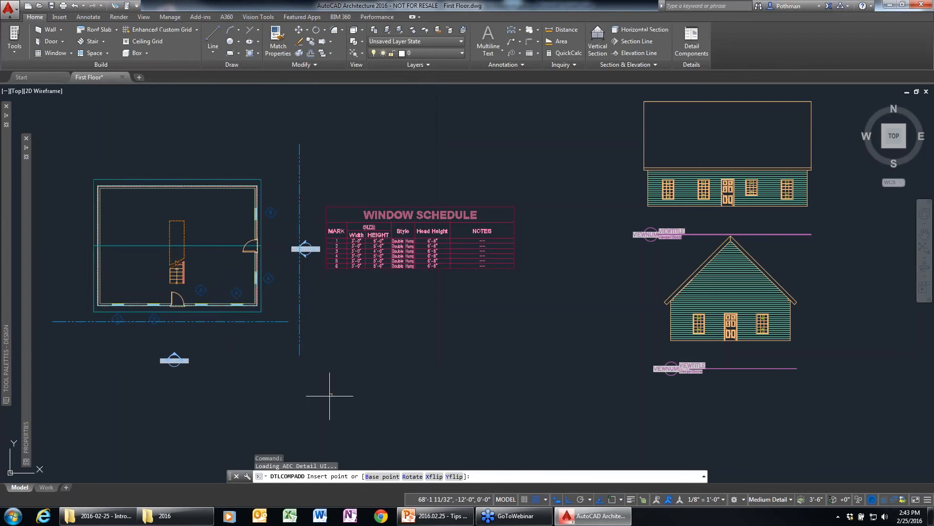
Insert a single 6" X 8" X 8" CMU block in Elevation view in the empty area below the window schedule.
mouse_move(26, 309)
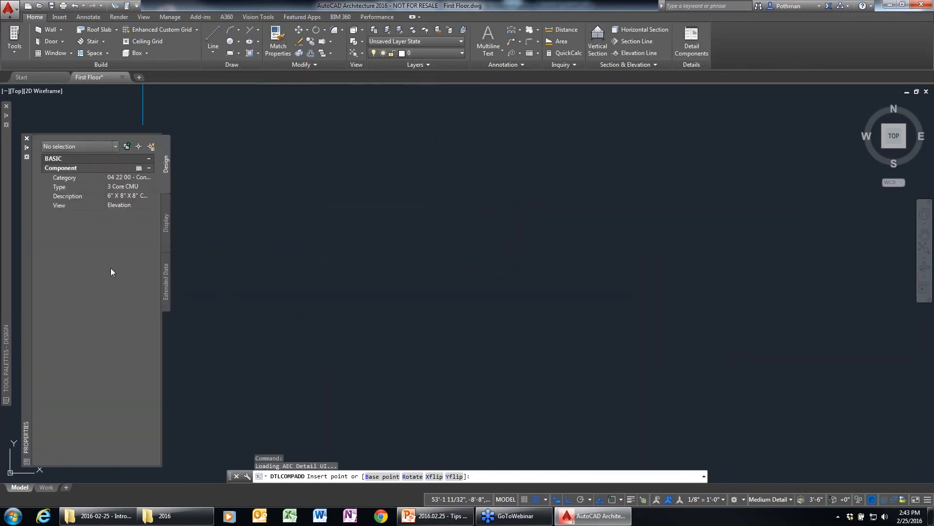
left_click(151, 205)
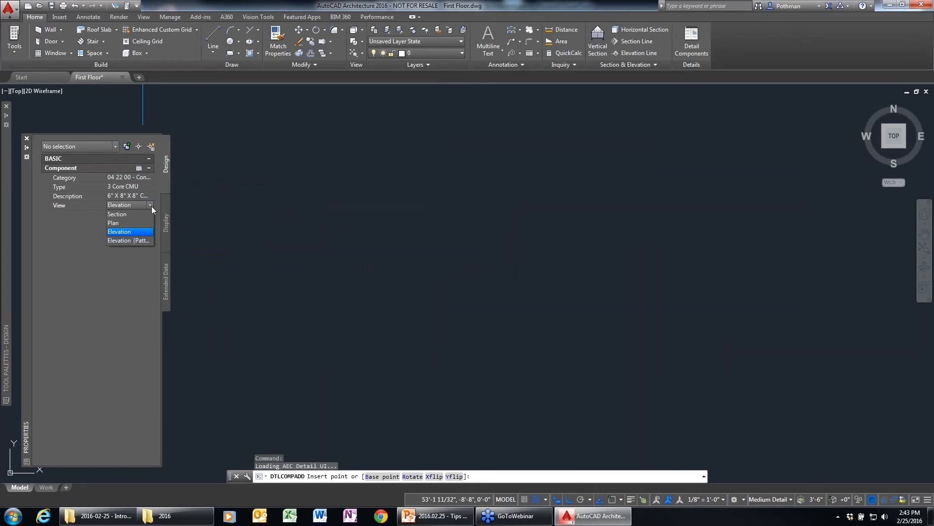
left_click(151, 207)
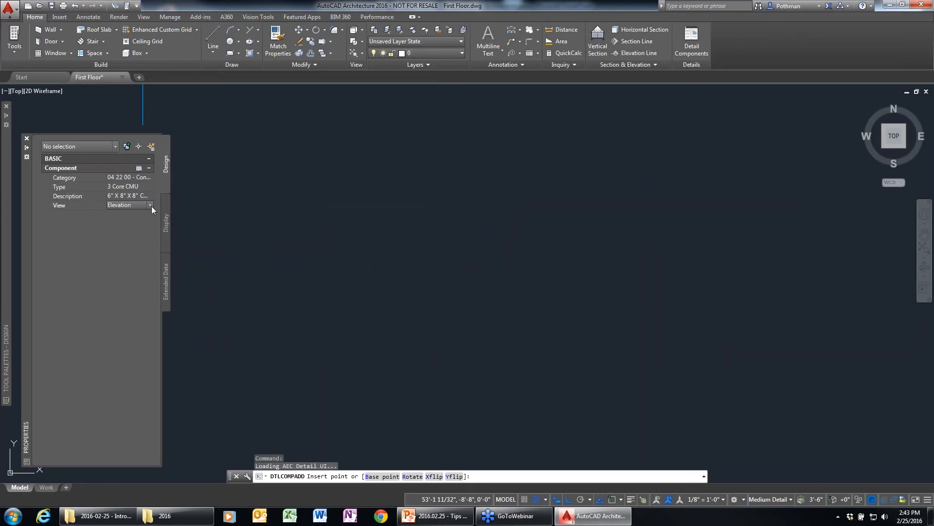
left_click(328, 399)
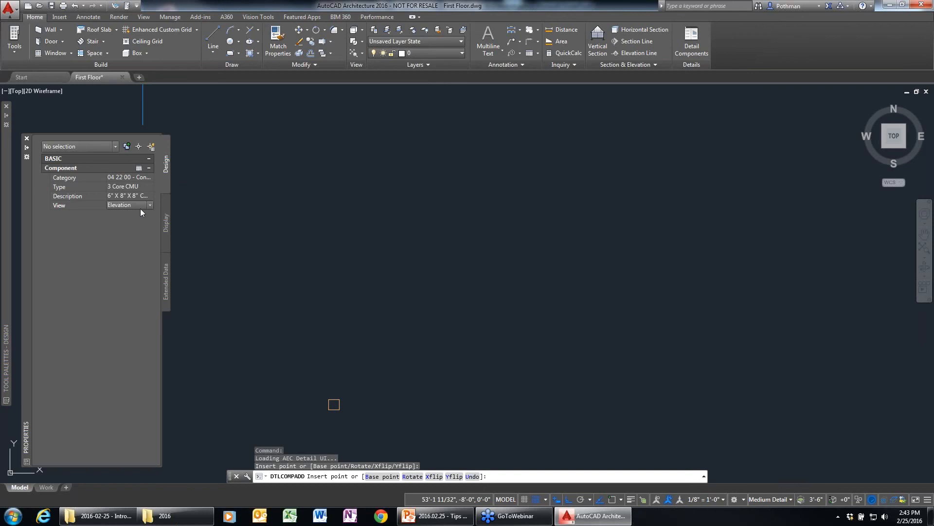
Switch the CMU component to Section view and stack blocks vertically to a height of 10'.
left_click(150, 205)
left_click(128, 214)
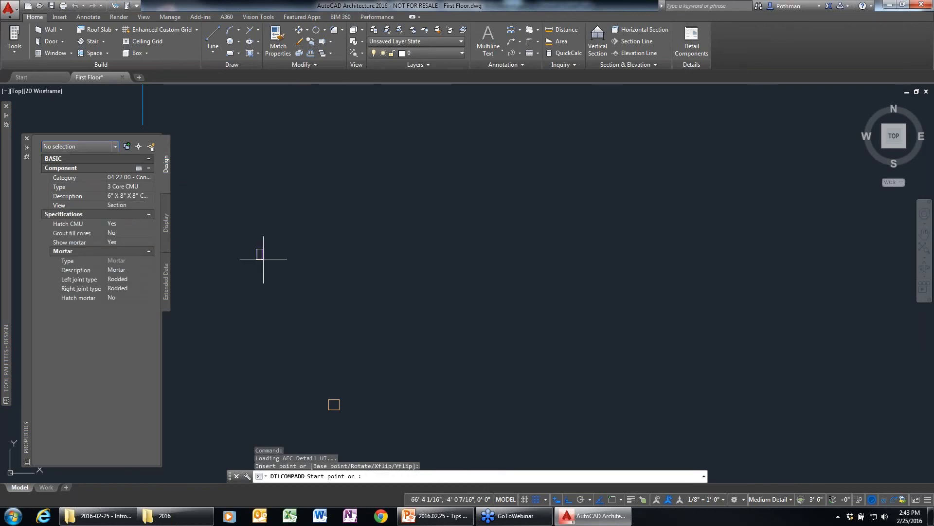
left_click(440, 407)
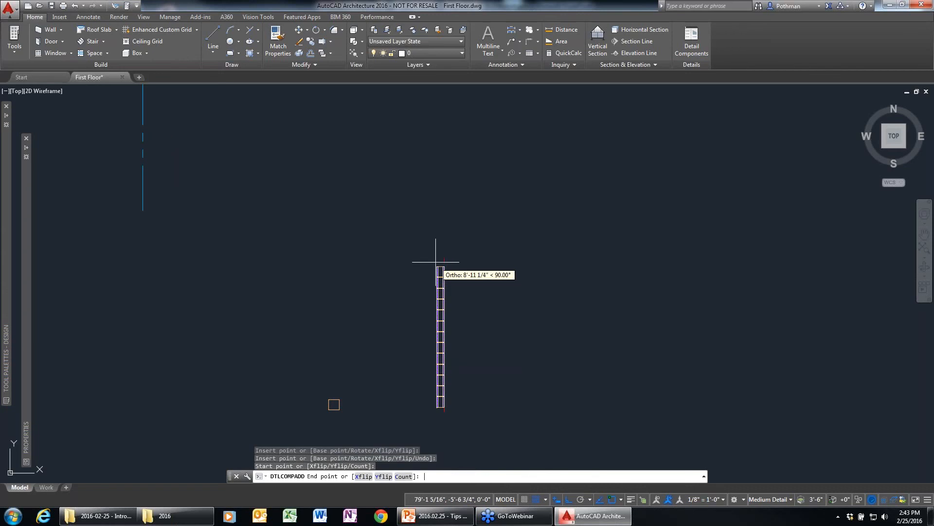
type("10'")
key("Return")
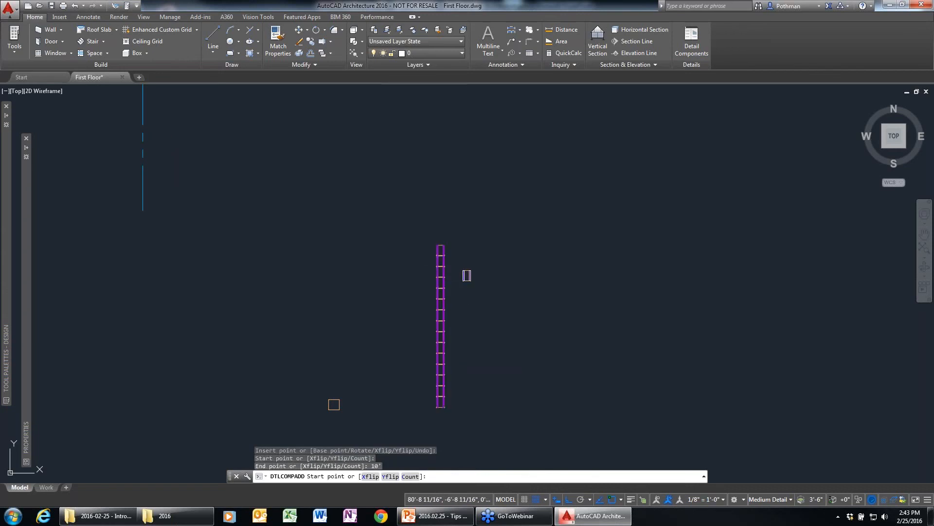
key("Escape")
Erase the single elevation-view CMU block beside the stacked wall section.
left_click(359, 402)
left_click(309, 361)
key("Delete")
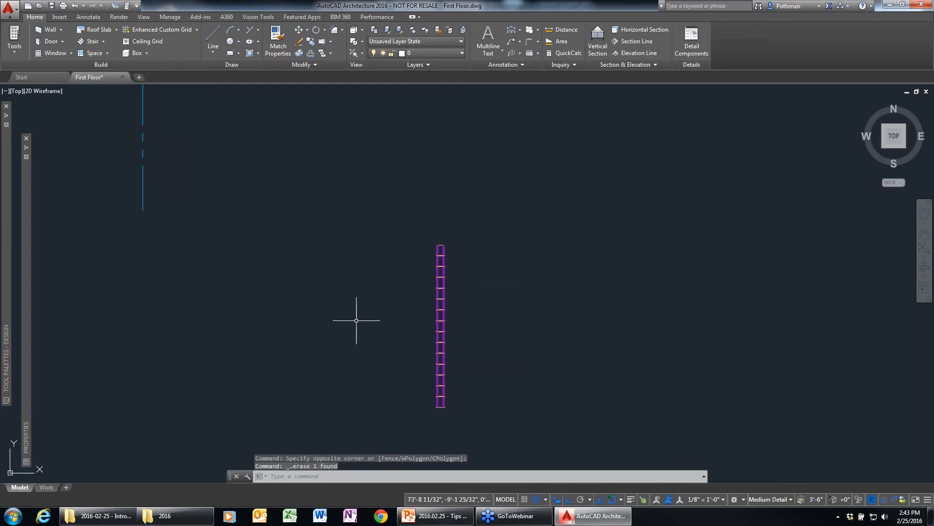
Examine the block hatching and mortar joints at the upper end of the stacked CMU wall section.
scroll(411, 302, "up", 2)
mouse_move(503, 261)
middle_mouse_down()
mouse_move(410, 171)
mouse_move(393, 177)
middle_mouse_up()
scroll(406, 156, "up", 1)
scroll(406, 156, "up", 4)
scroll(424, 184, "up", 2)
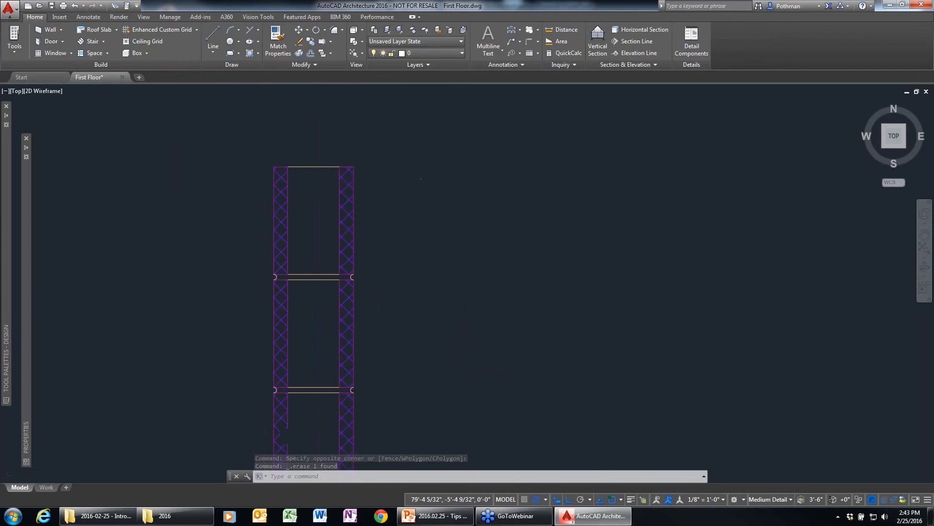
scroll(396, 314, "down", 2)
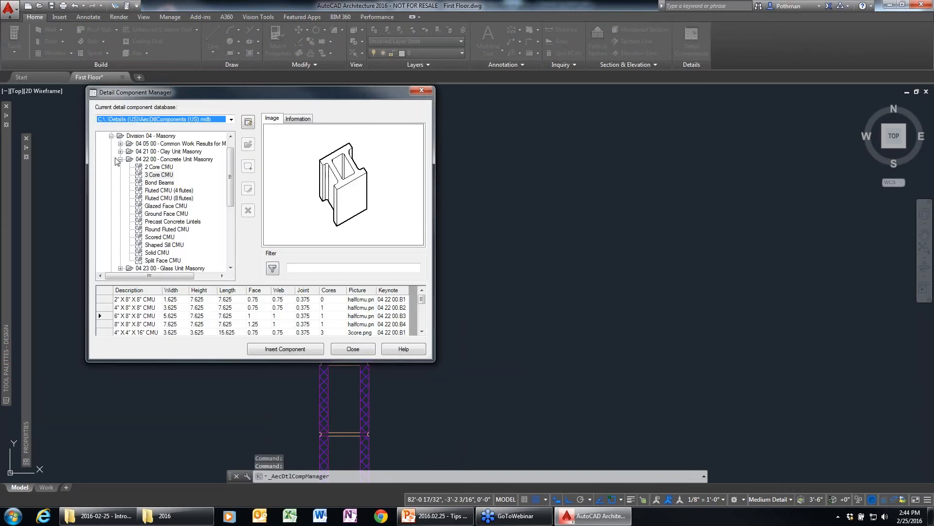
Browse the structural steel framing components in Division 05 - Metals and preview the AISC WT Shapes.
left_click(120, 159)
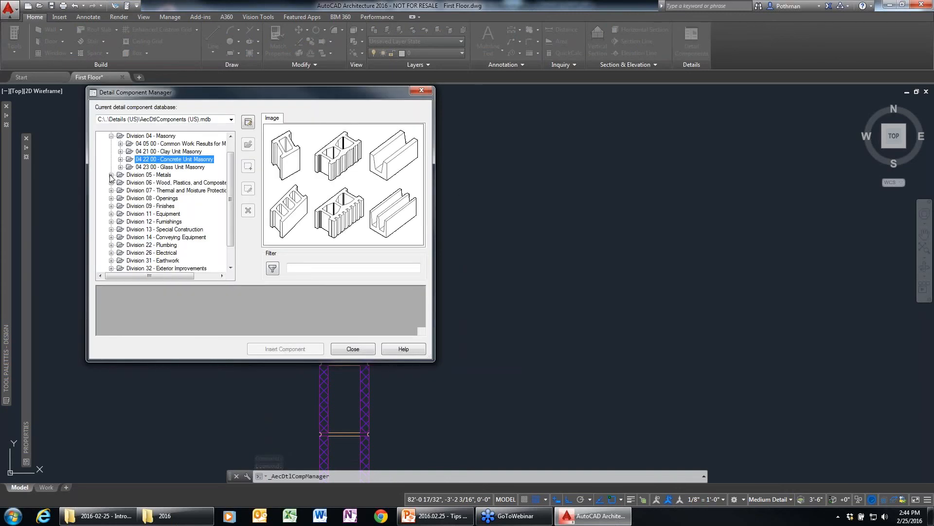
left_click(111, 176)
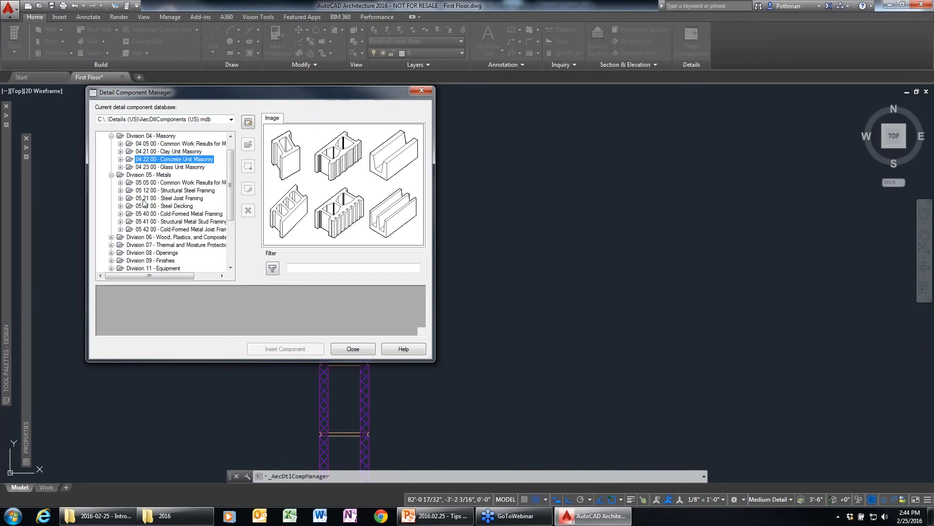
left_click(120, 191)
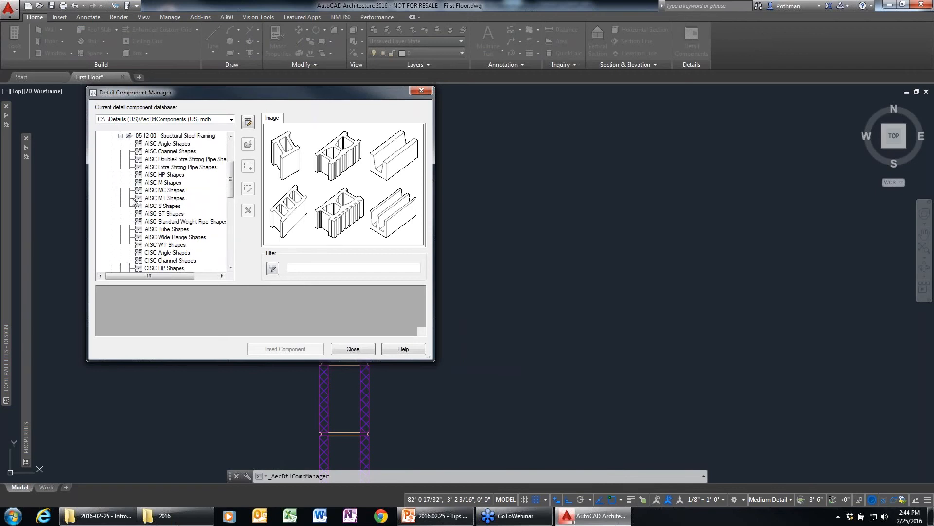
left_click(163, 246)
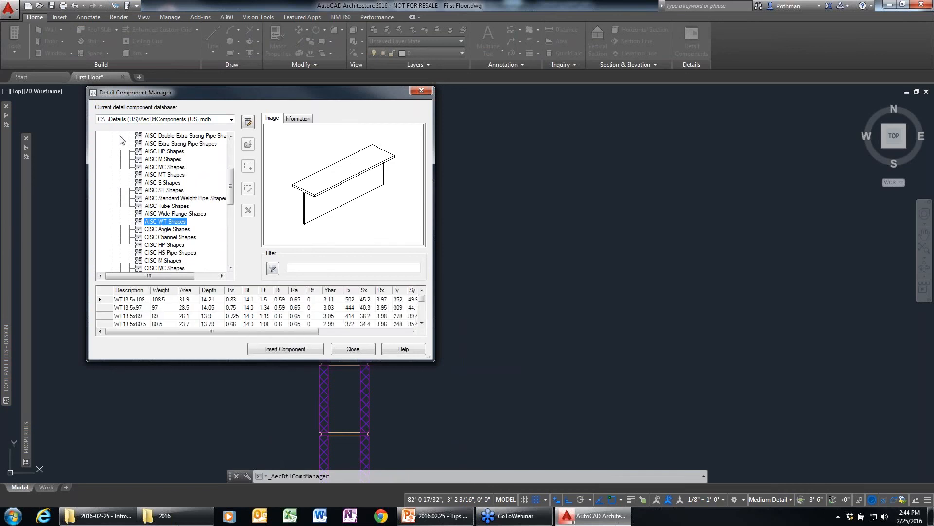
scroll(122, 141, "up", 2)
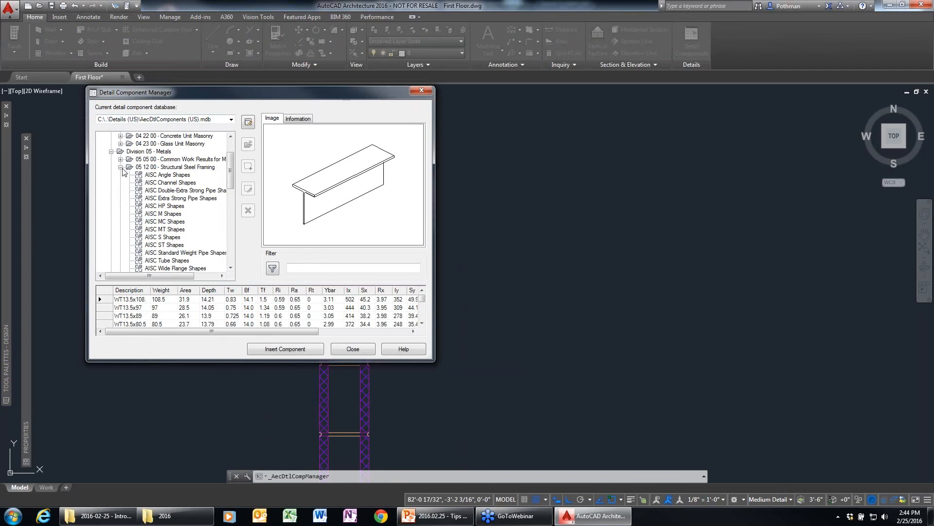
left_click(121, 167)
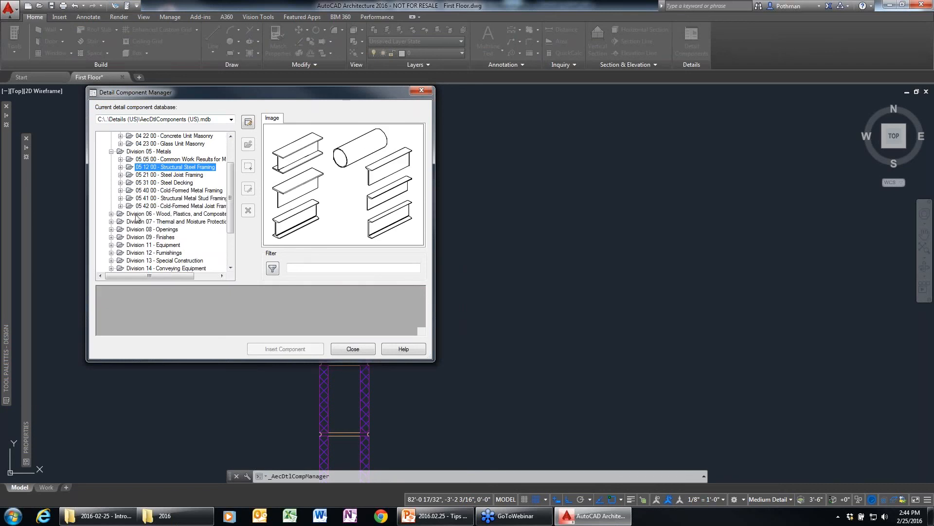
Start inserting a 12H3 Steel Joist from the H-Series Open Web Joists and set its view to Elevation.
left_click(120, 174)
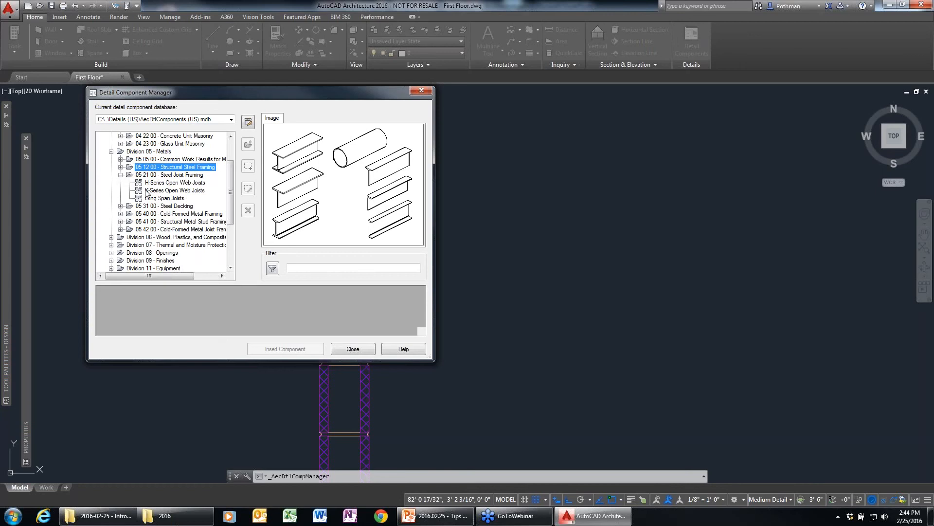
left_click(152, 183)
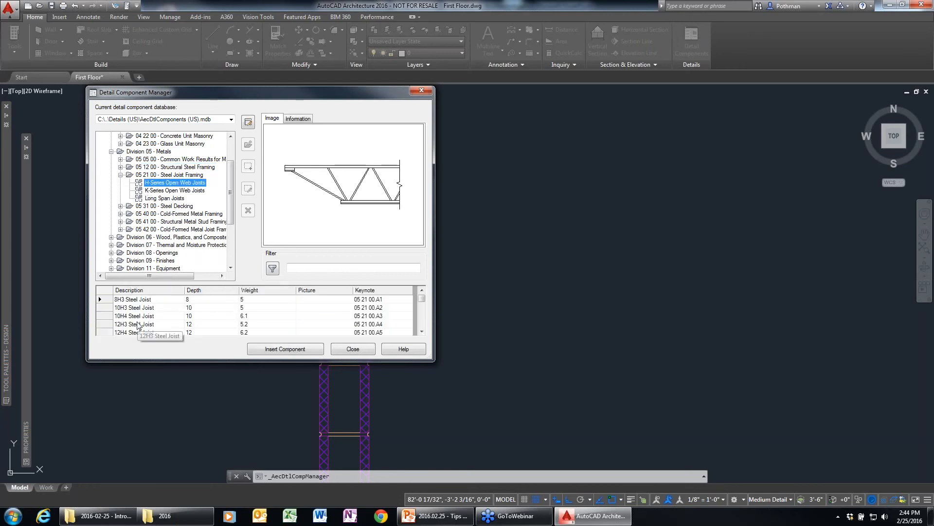
left_click(139, 324)
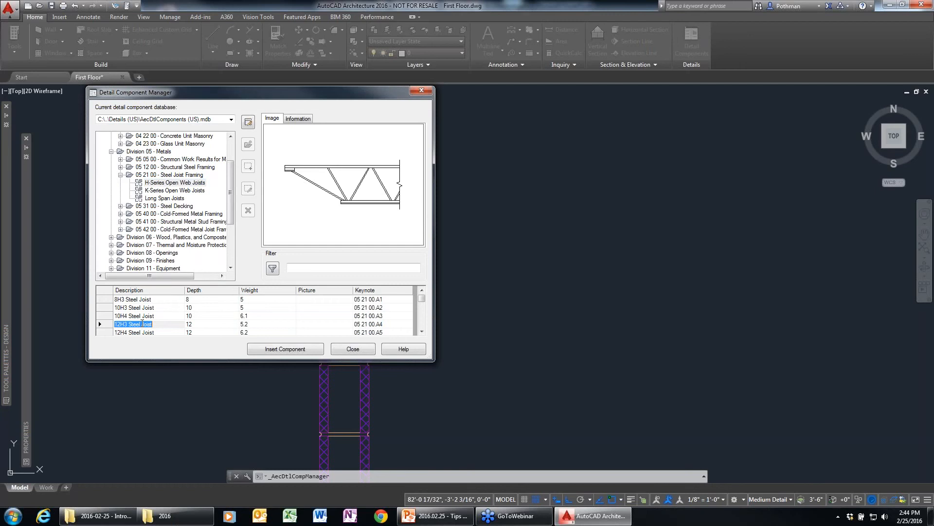
left_click(310, 348)
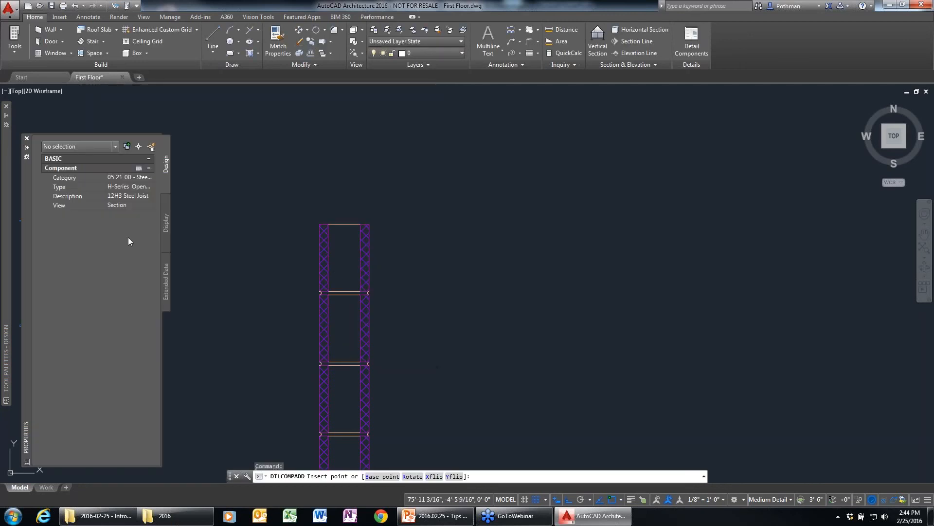
left_click(143, 206)
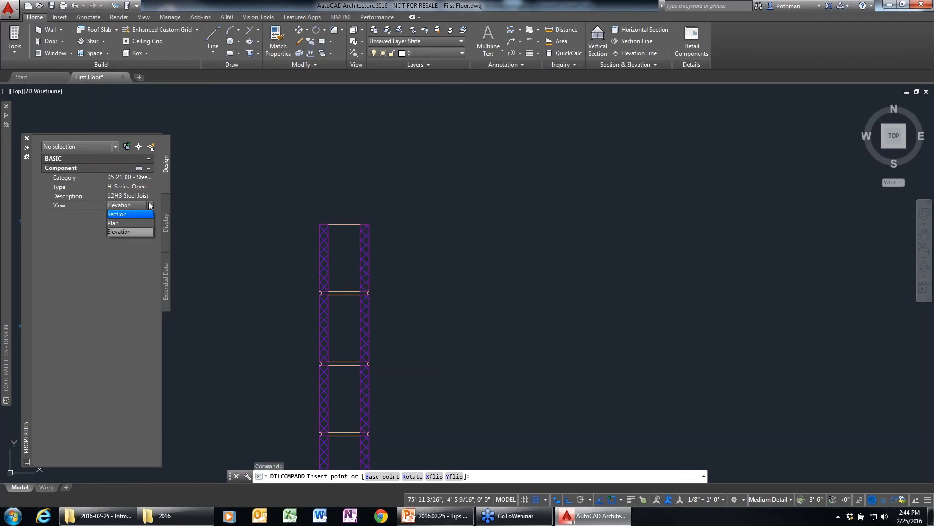
left_click(146, 213)
Place the steel joist horizontally from the upper end of the CMU wall, with its bearing length reaching the wall's outer face.
scroll(433, 240, "down", 4)
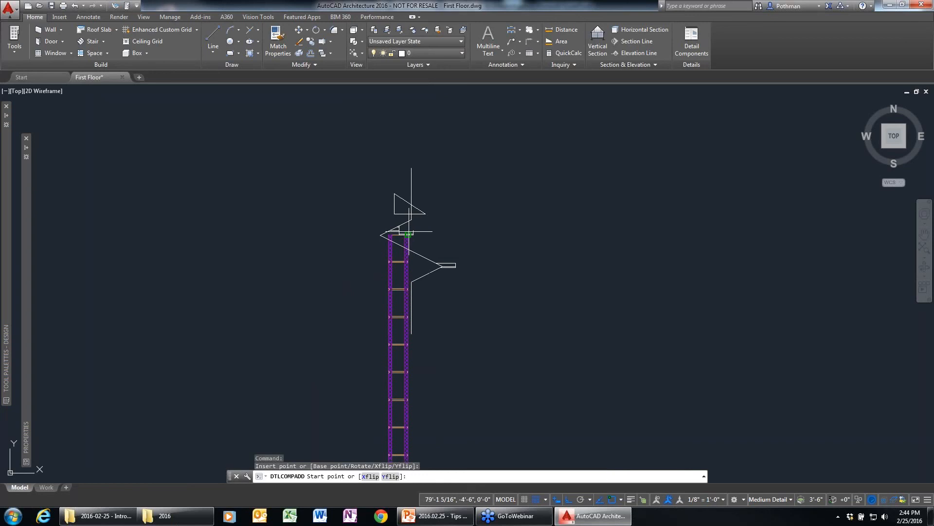
scroll(409, 229, "up", 2)
scroll(409, 230, "up", 3)
left_click(340, 246)
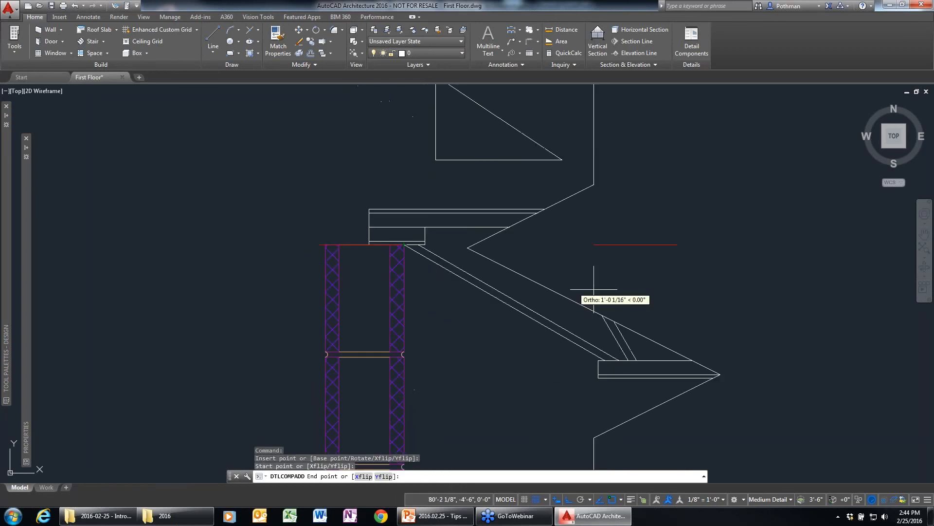
scroll(666, 292, "down", 6)
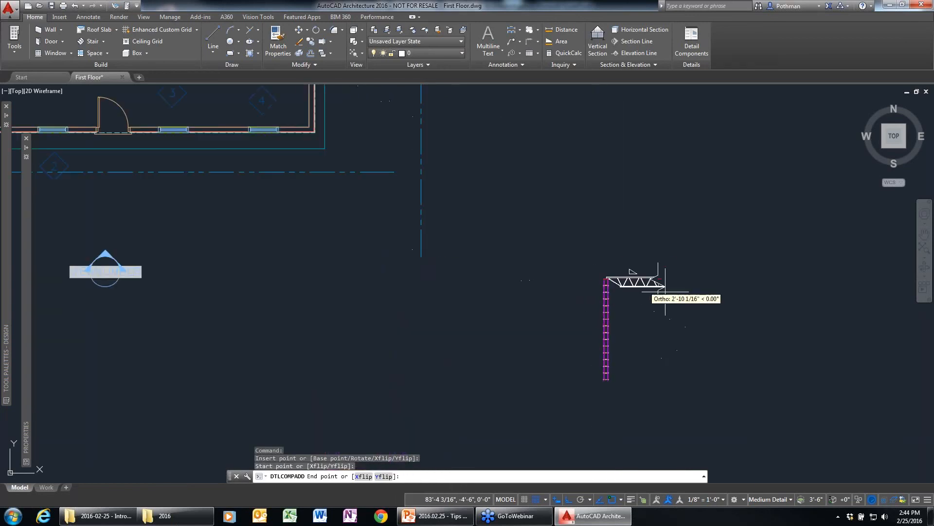
left_click(794, 316)
scroll(601, 278, "up", 4)
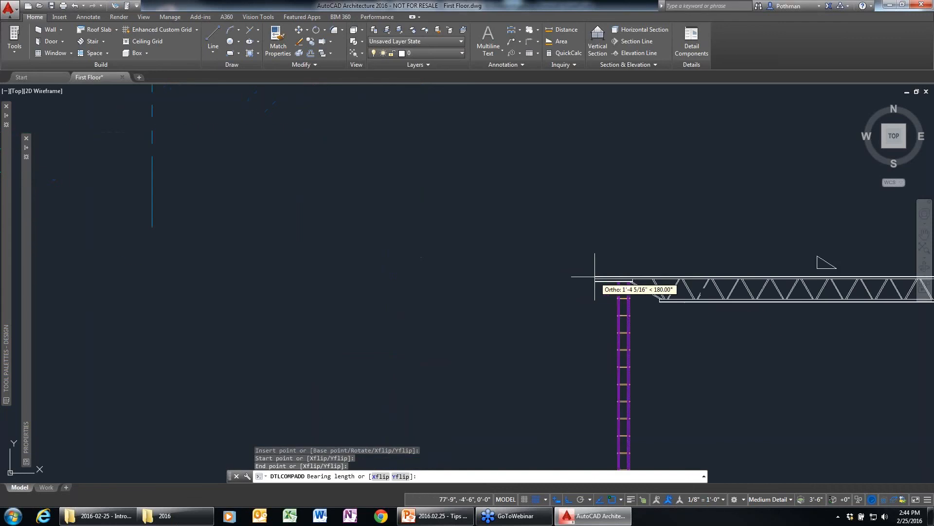
left_click(654, 281)
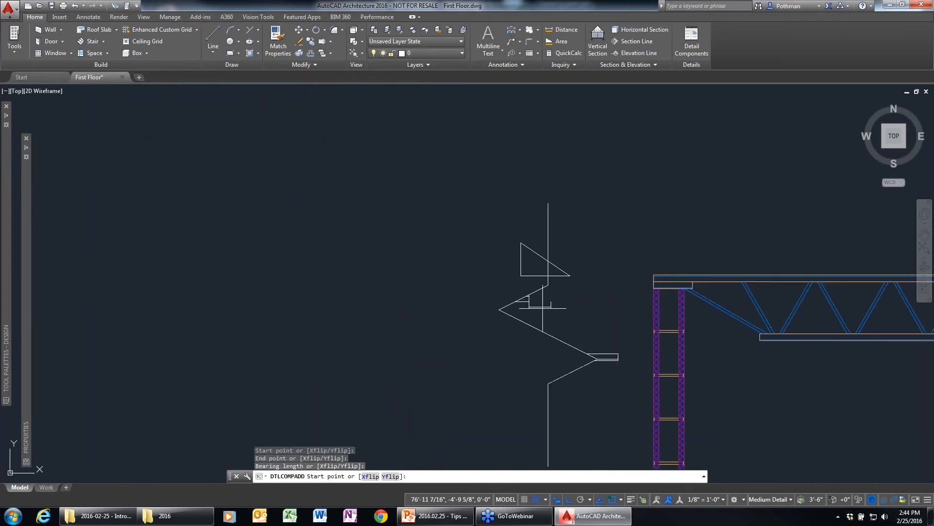
key("Escape")
middle_click_drag(704, 327, 292, 187)
scroll(292, 188, "down", 2)
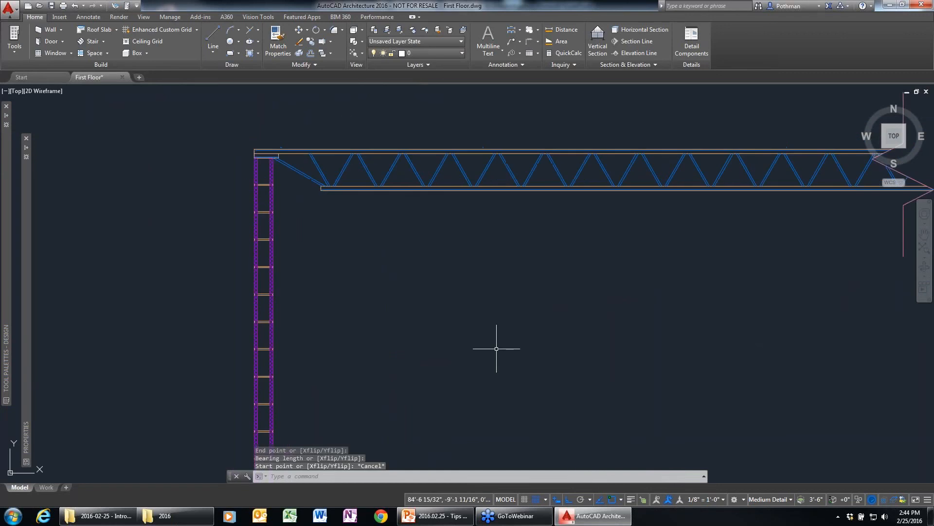
scroll(486, 353, "down", 2)
middle_click_drag(477, 355, 363, 265)
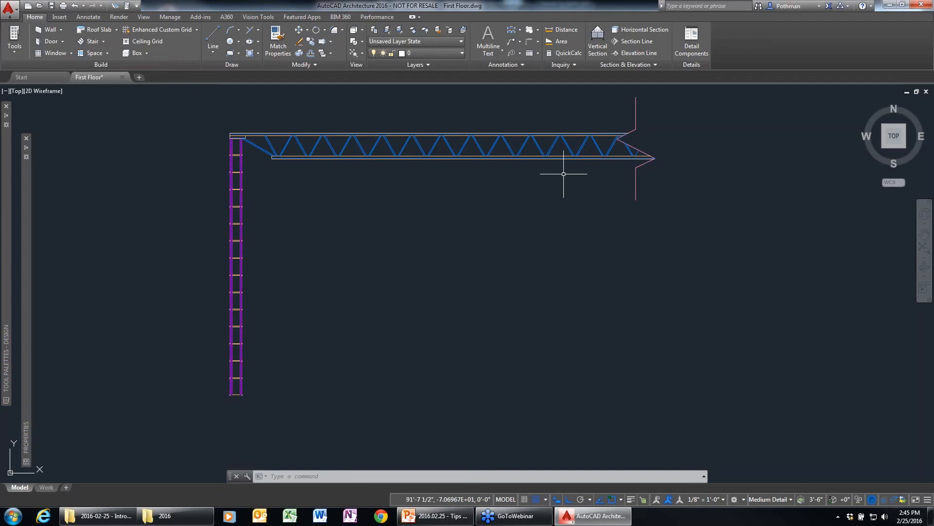
Erase the complete CMU wall and steel joist detail below the window schedule.
scroll(563, 174, "down", 5)
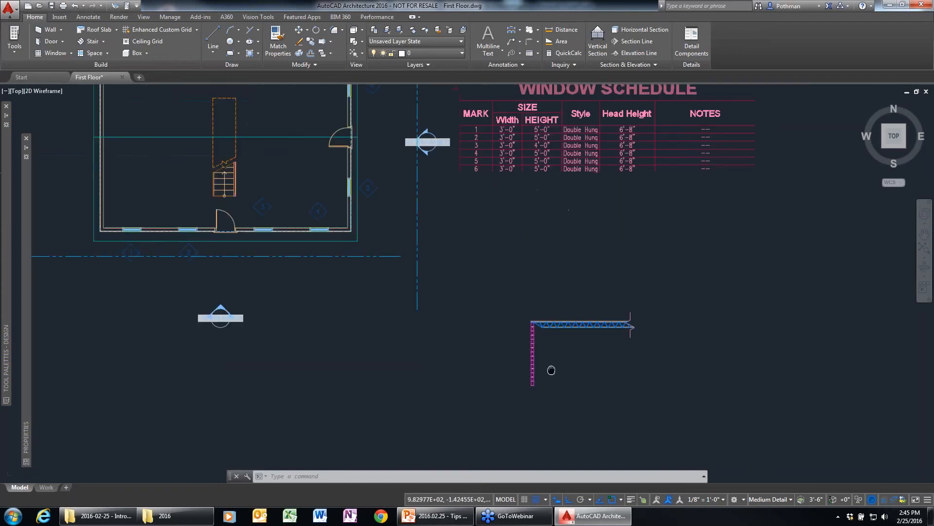
left_click(681, 418)
left_click(480, 278)
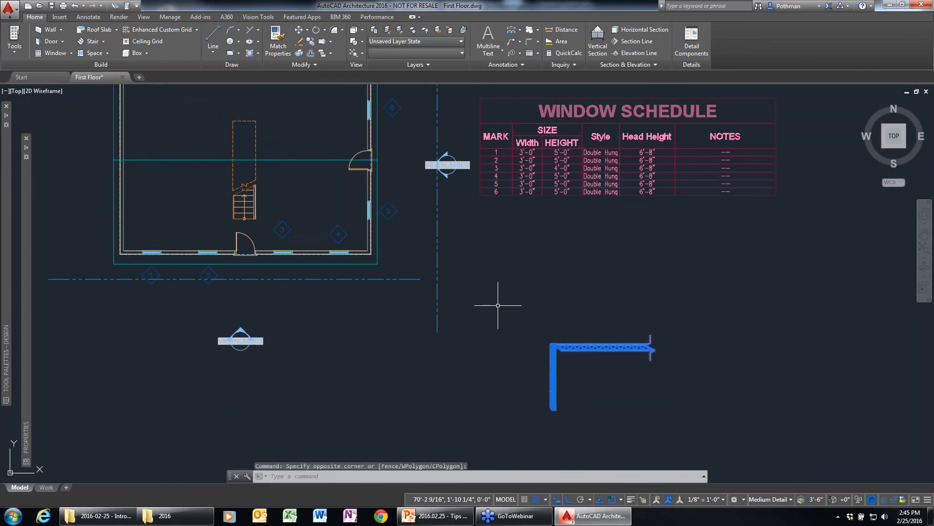
key("Delete")
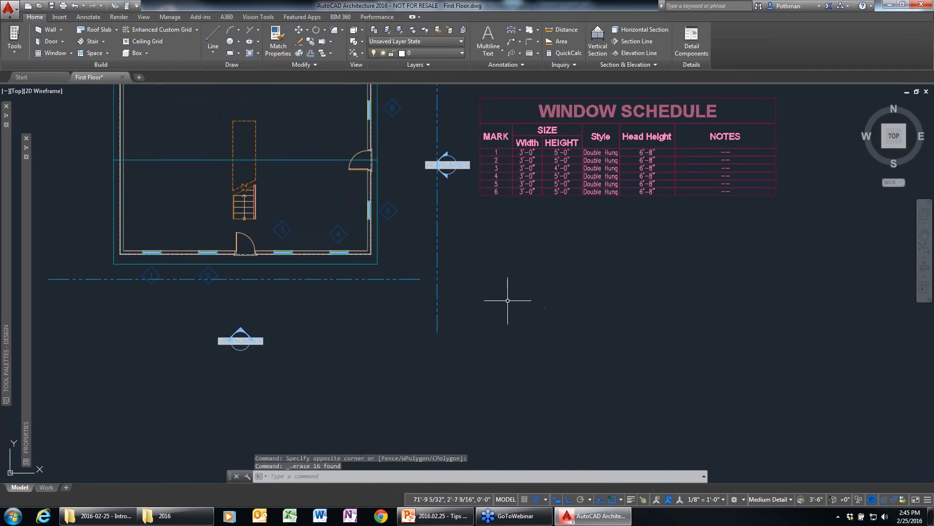
Start adding a wall and check which wall styles the drawing offers.
scroll(574, 282, "down", 4)
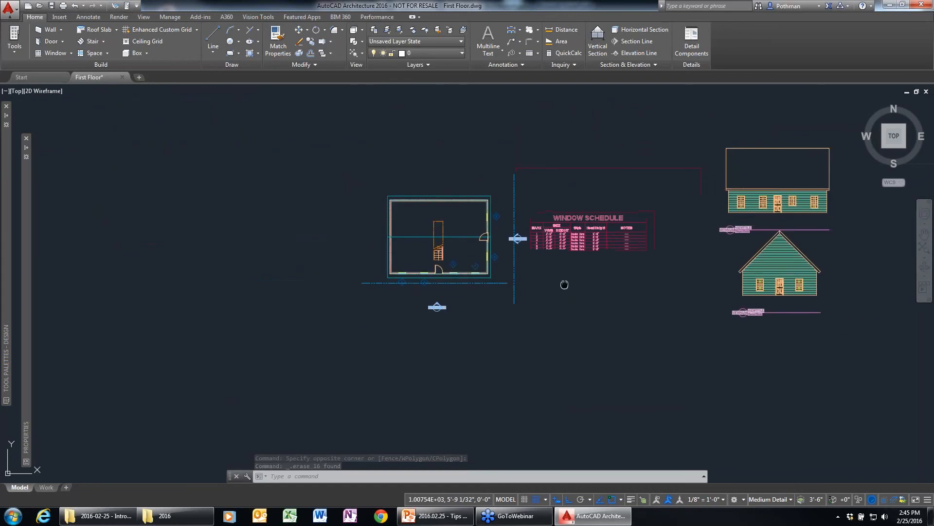
middle_click_drag(563, 285, 416, 285)
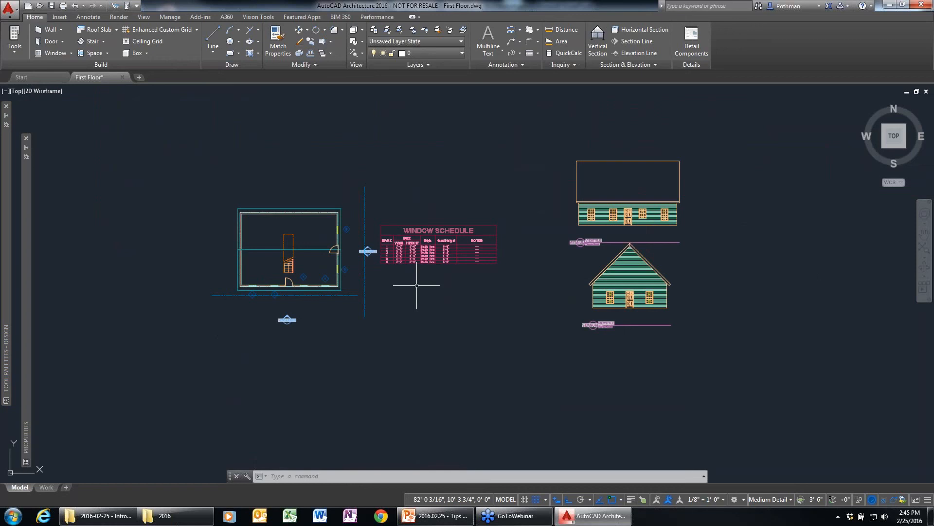
scroll(334, 288, "up", 2)
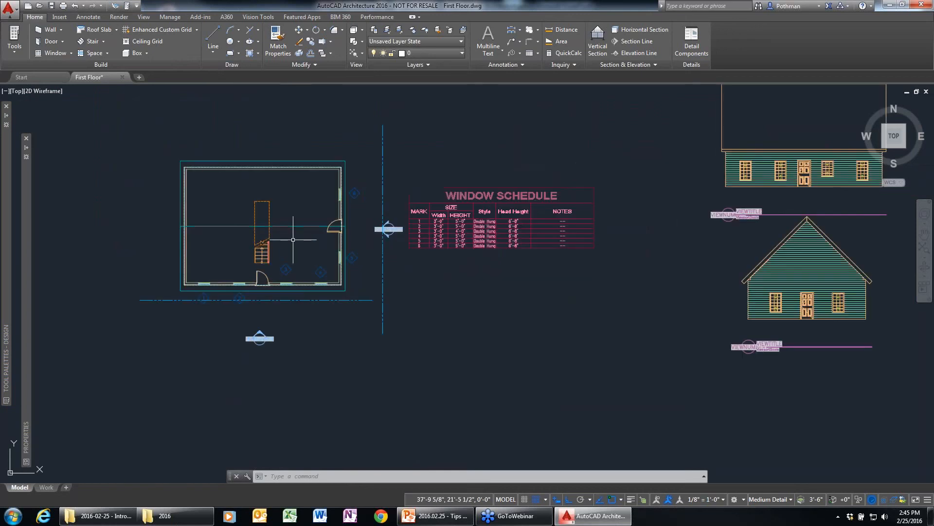
scroll(290, 246, "up", 2)
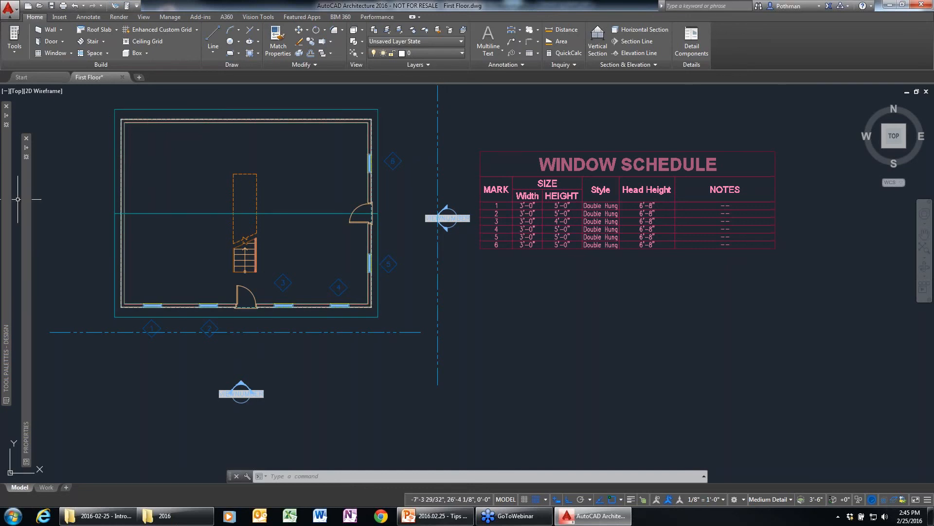
left_click(49, 30)
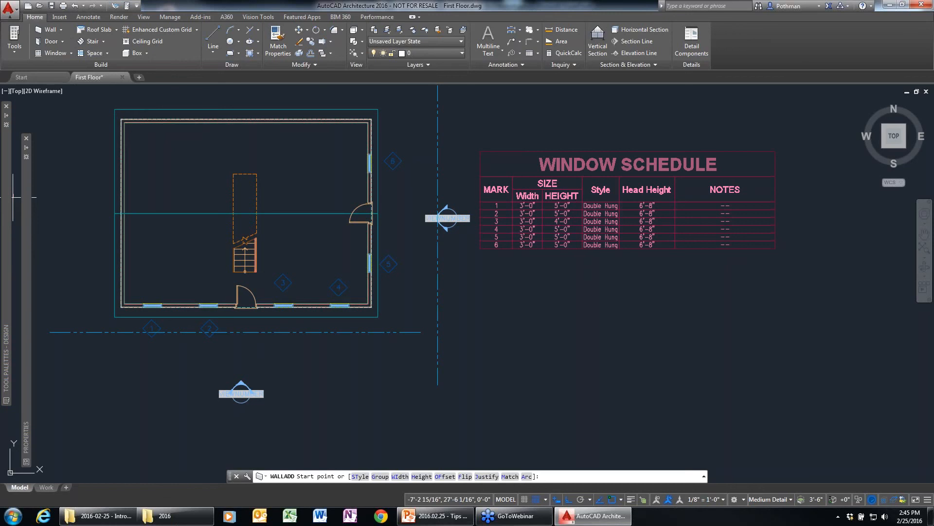
mouse_move(6, 197)
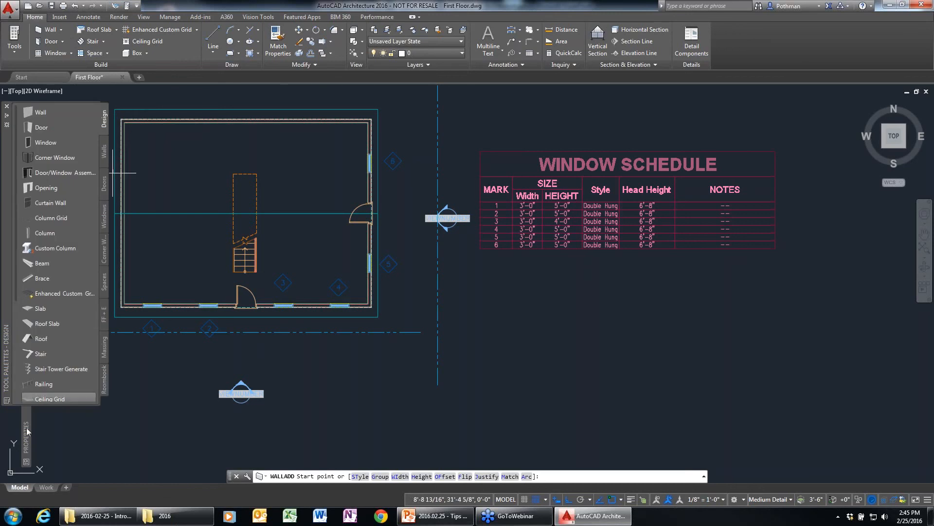
mouse_move(27, 431)
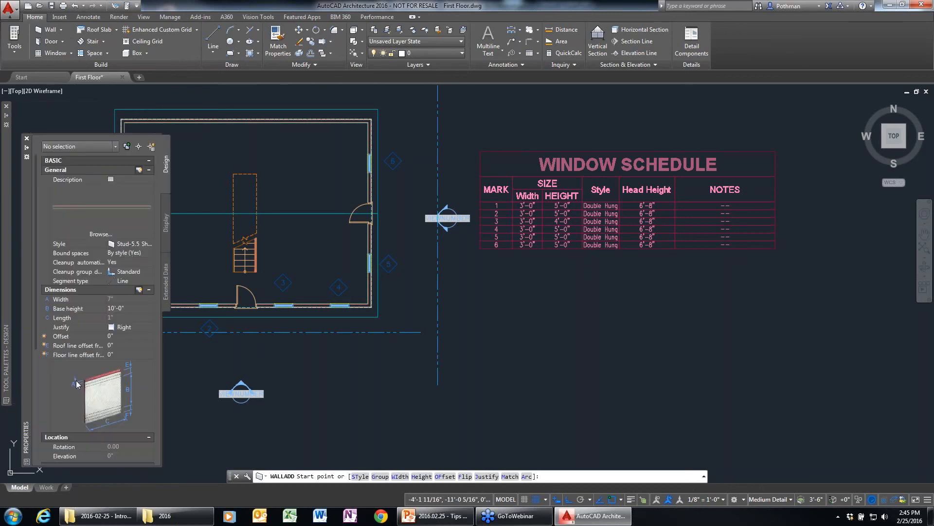
left_click(151, 243)
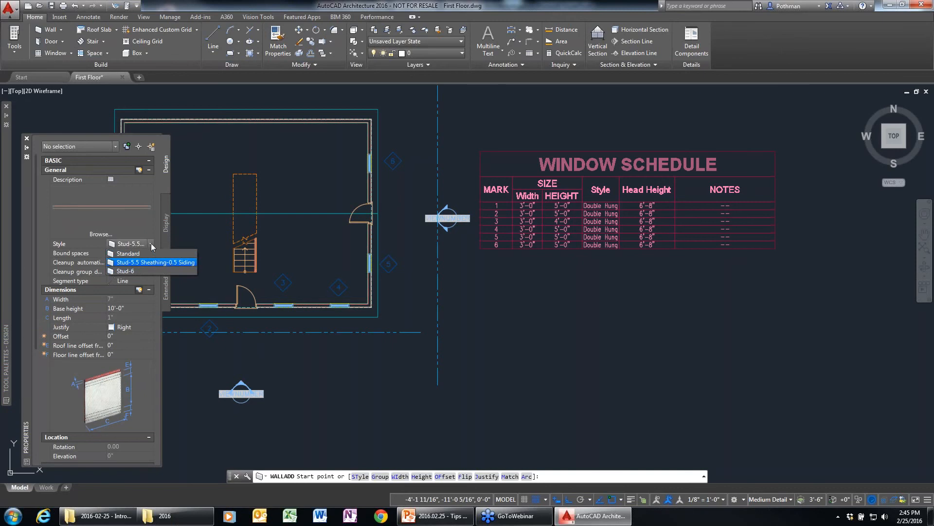
left_click(152, 244)
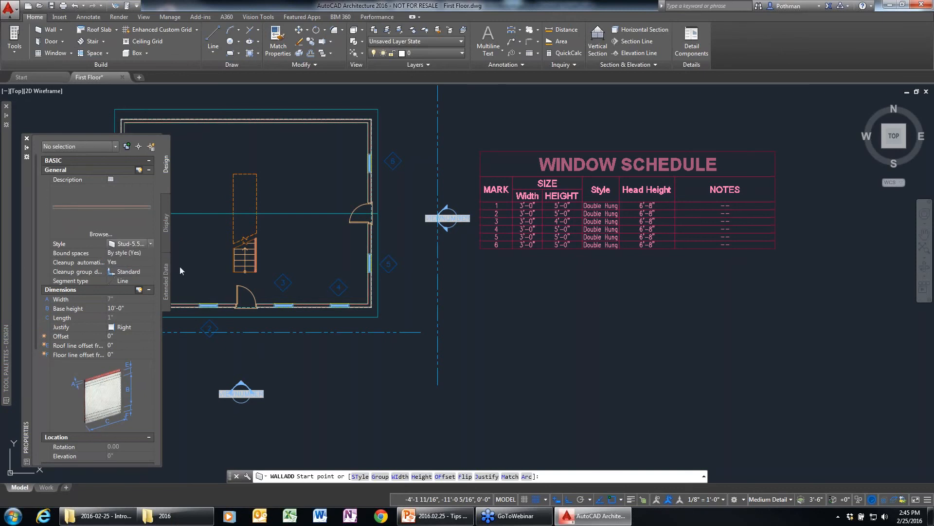
Search the Styles Browser's content library for "brick" wall styles and bring the Brick-4 Brick-4 style into the drawing.
left_click(14, 43)
left_click(32, 128)
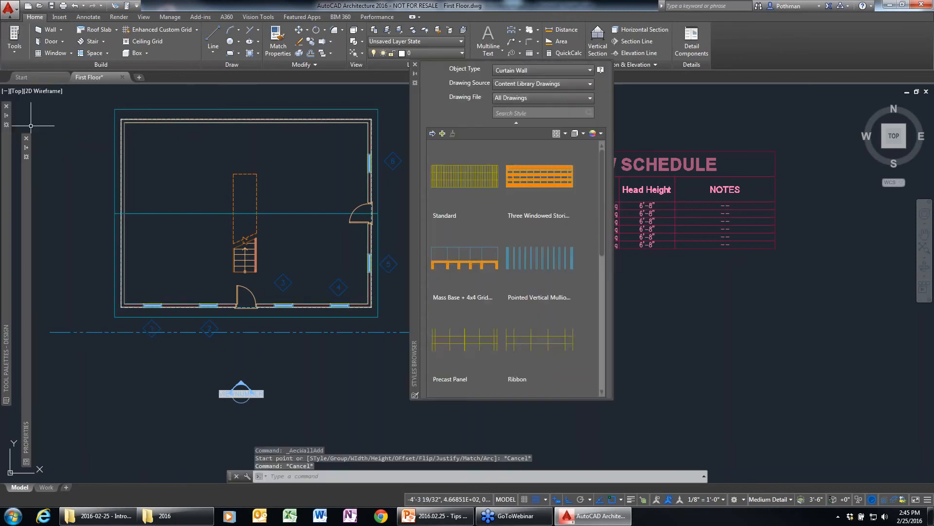
left_click(533, 73)
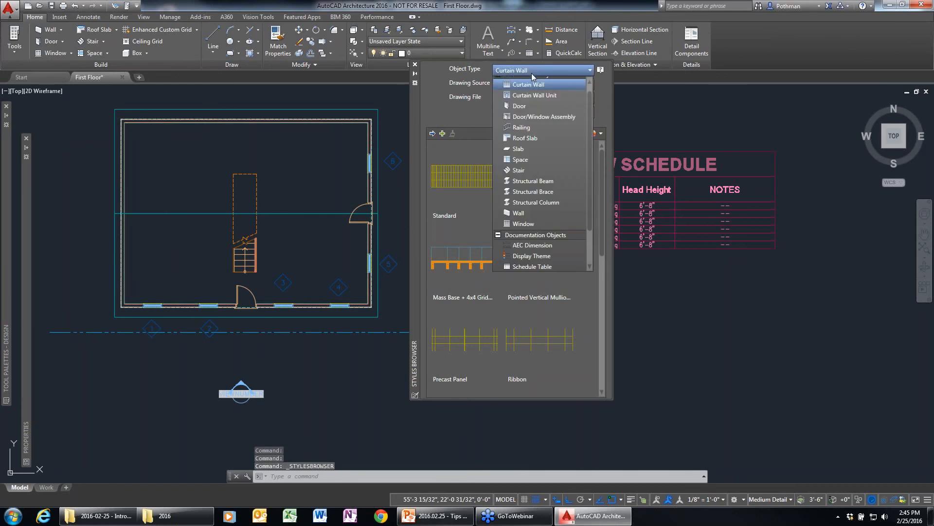
left_click(527, 214)
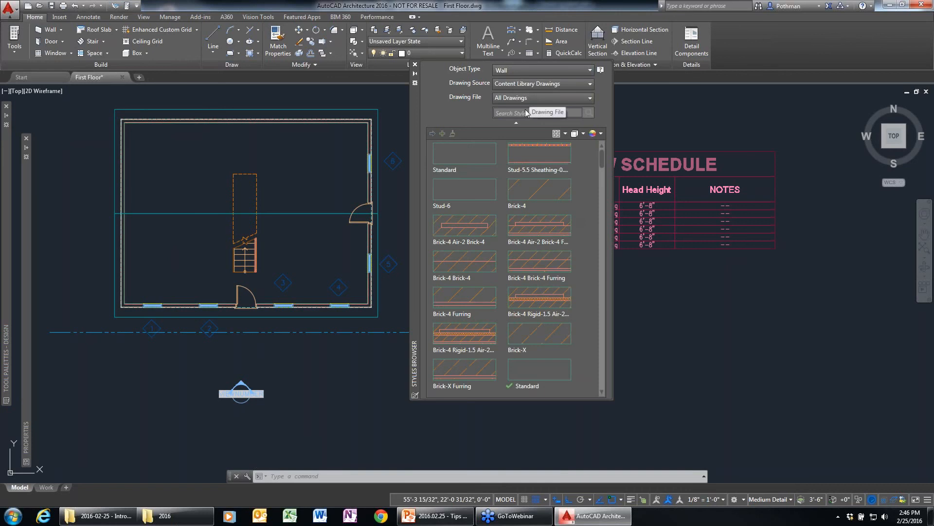
type("brick")
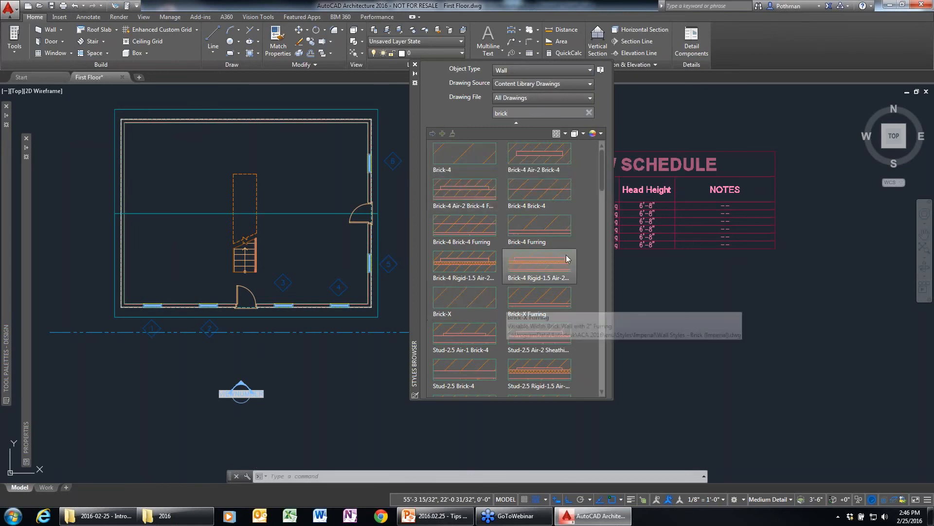
double_click(542, 185)
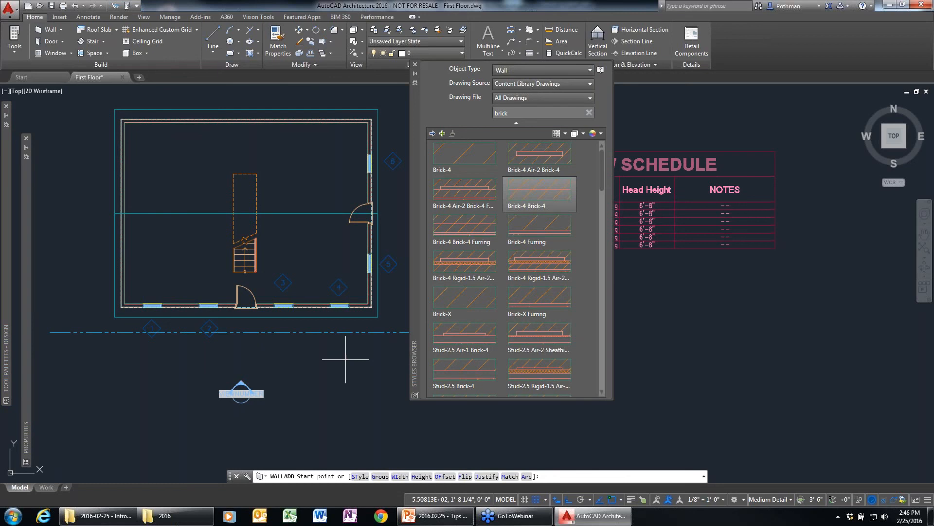
key("Escape")
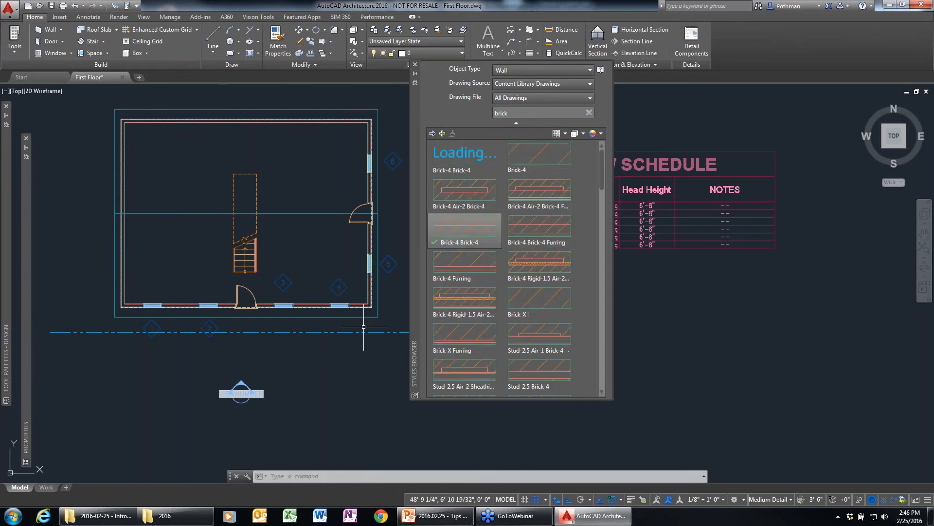
Assign the Brick-4 Brick-4 style to all four exterior walls of the house and close the Styles Browser.
left_click(310, 304)
left_click(370, 277)
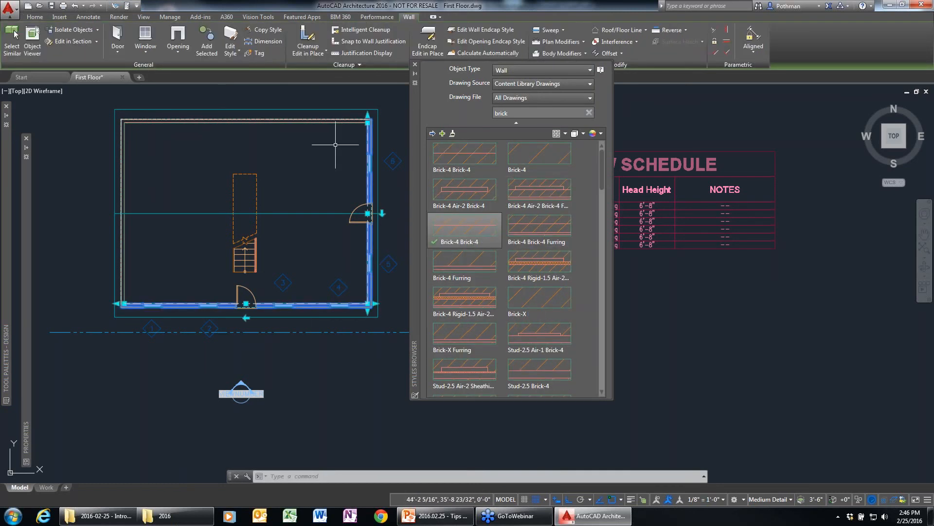
left_click(345, 121)
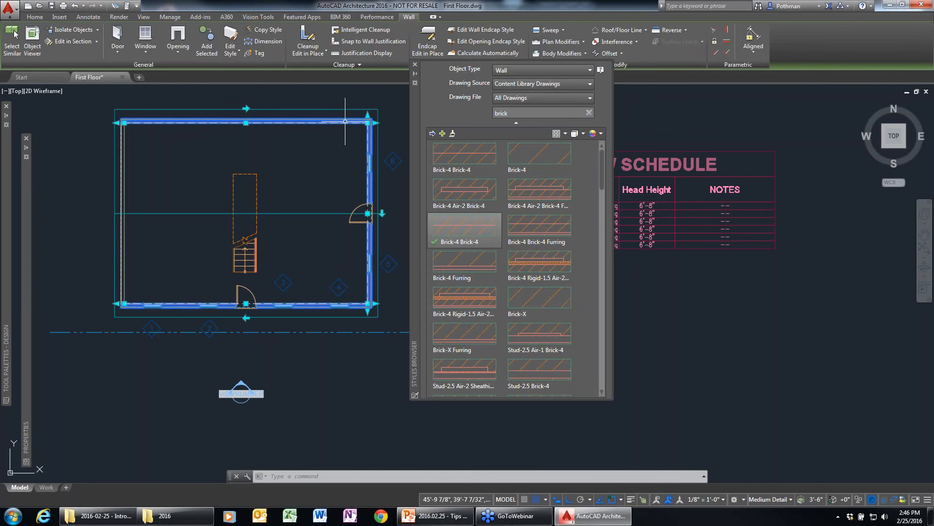
left_click(124, 163)
mouse_move(26, 204)
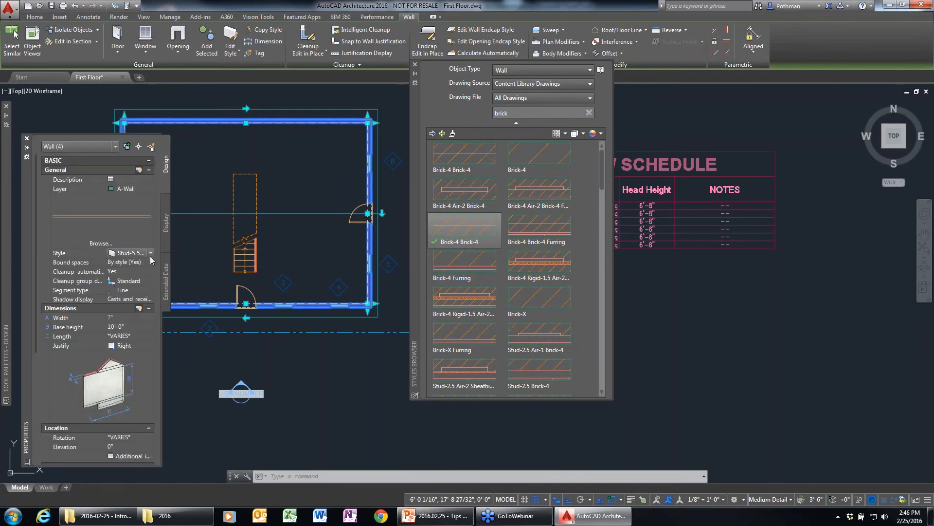
left_click(150, 253)
left_click(139, 263)
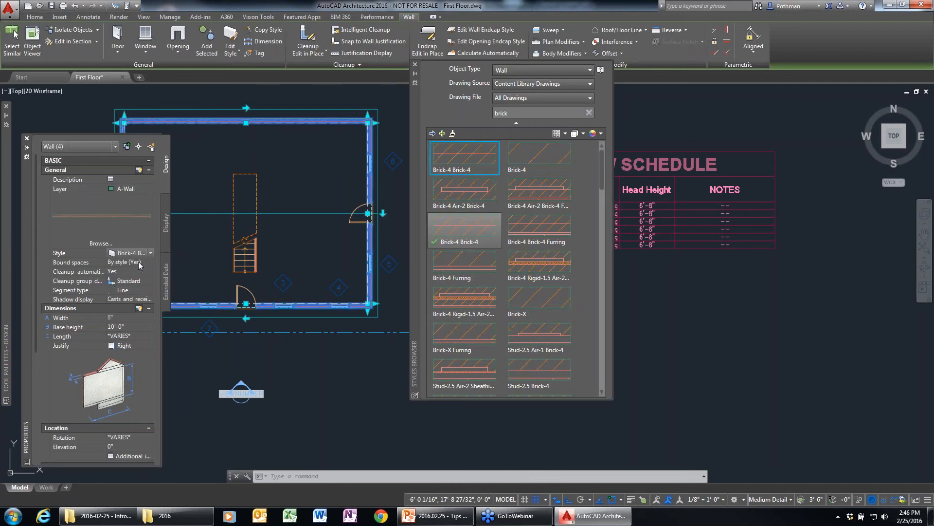
key("Escape")
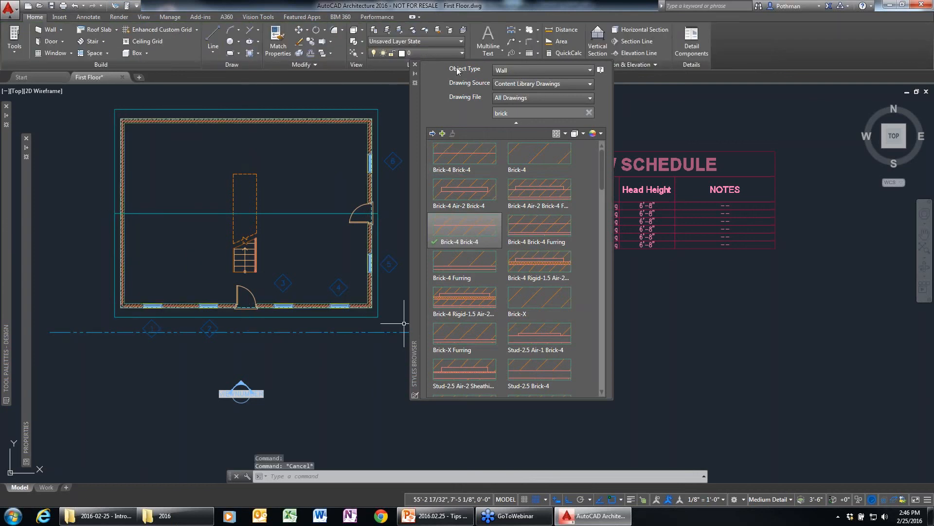
left_click(415, 65)
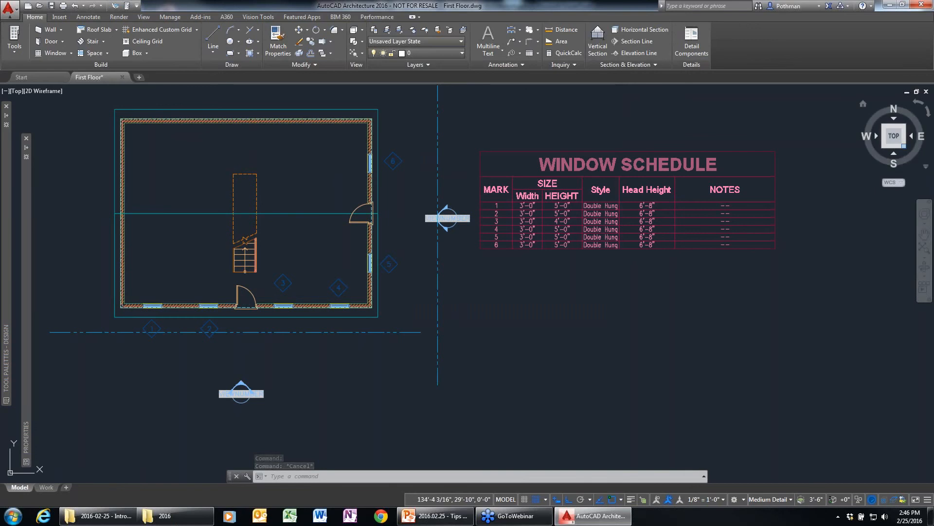
Switch to the southeast isometric view and examine the brick walls, windows and doors of the house up close.
left_click(903, 146)
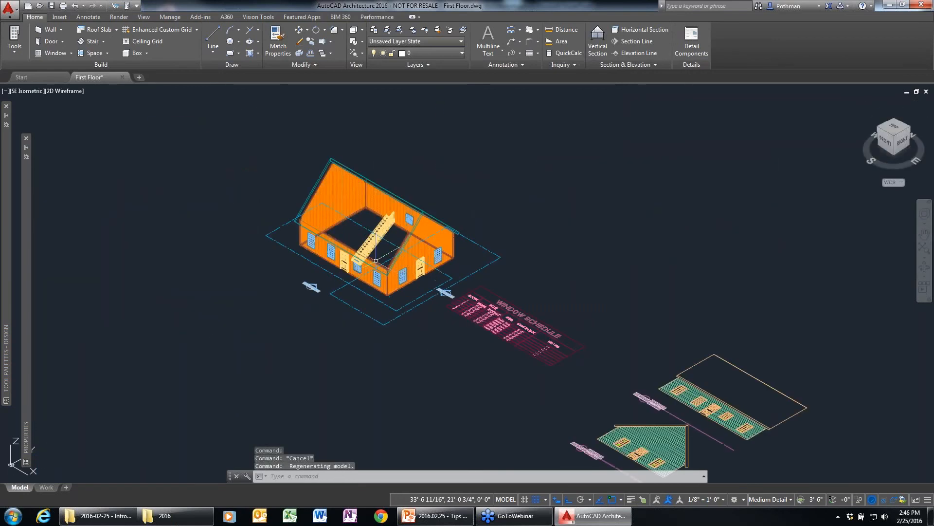
scroll(375, 261, "up", 5)
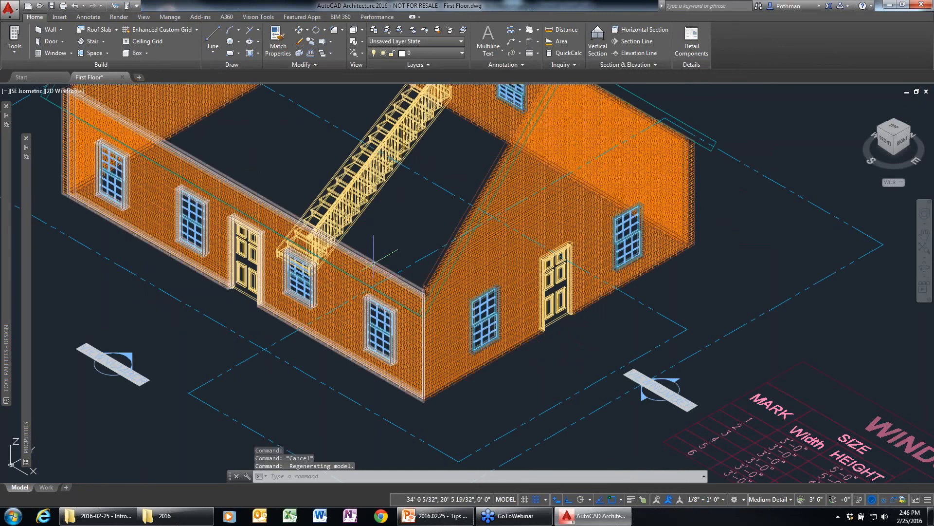
scroll(289, 433, "up", 2)
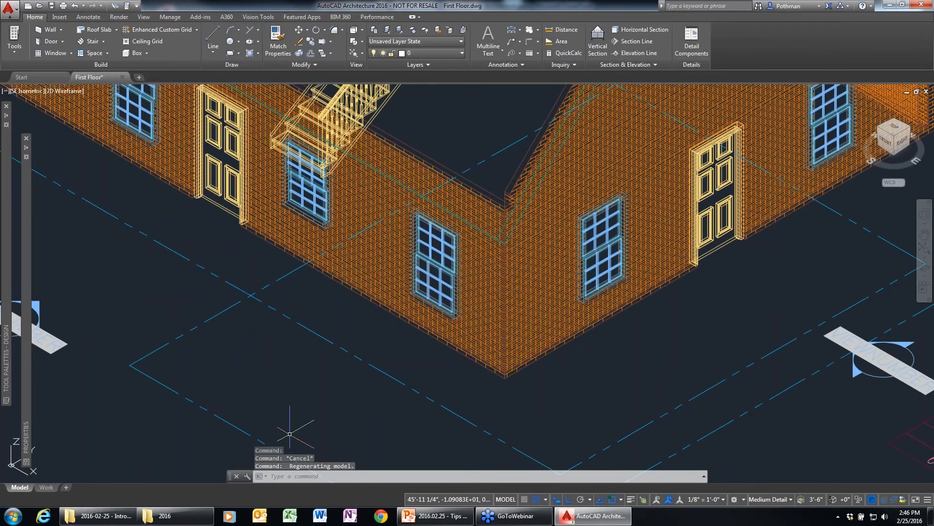
middle_click_drag(290, 434, 292, 452, "shift")
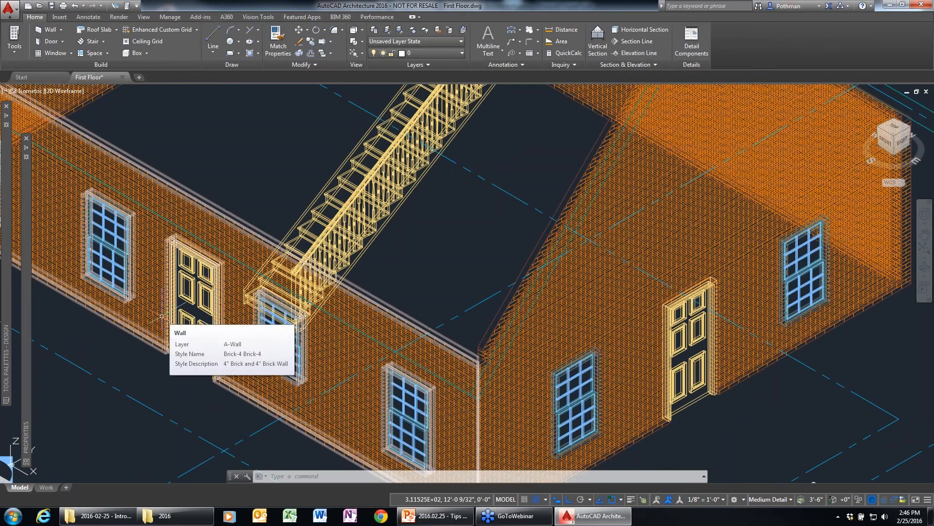
mouse_move(196, 321)
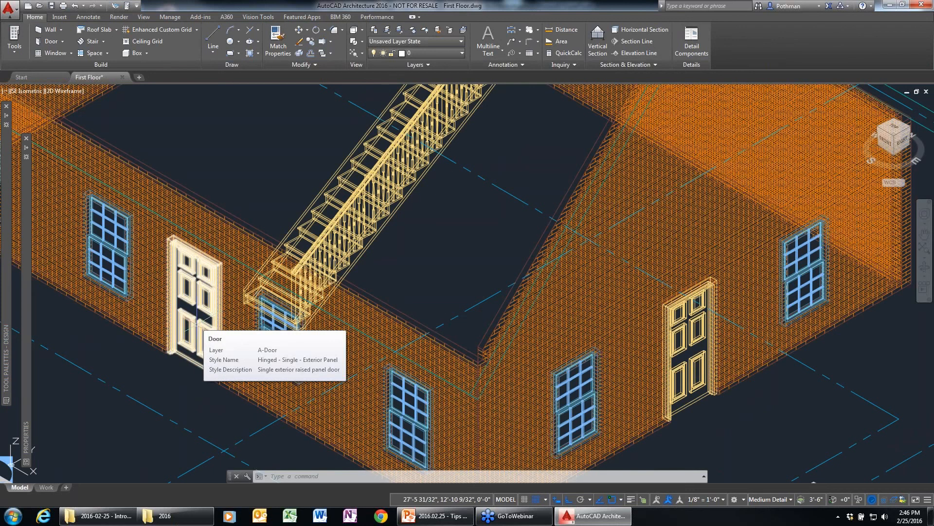
scroll(196, 321, "down", 2)
middle_click_drag(202, 358, 362, 367)
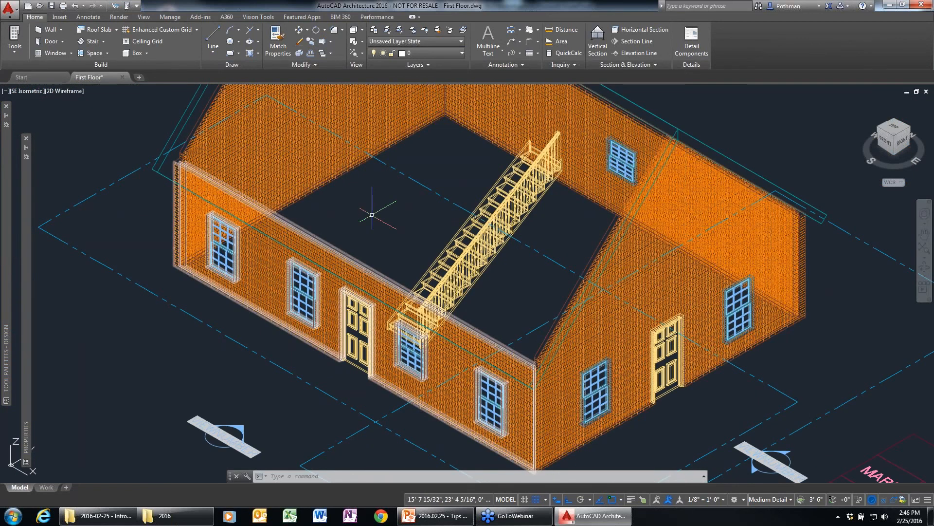
Search the Styles Browser's window styles for "casement" and bring the Casement - Double style into the drawing.
left_click(14, 48)
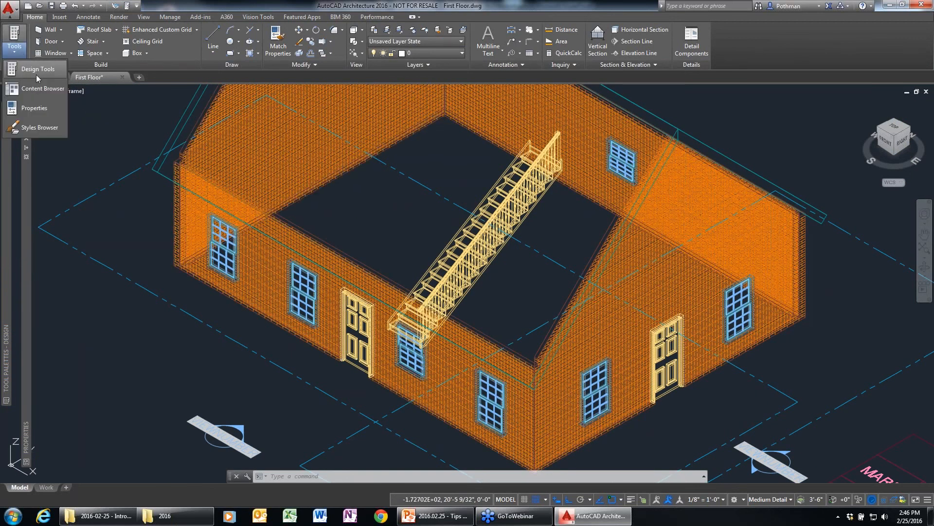
left_click(41, 127)
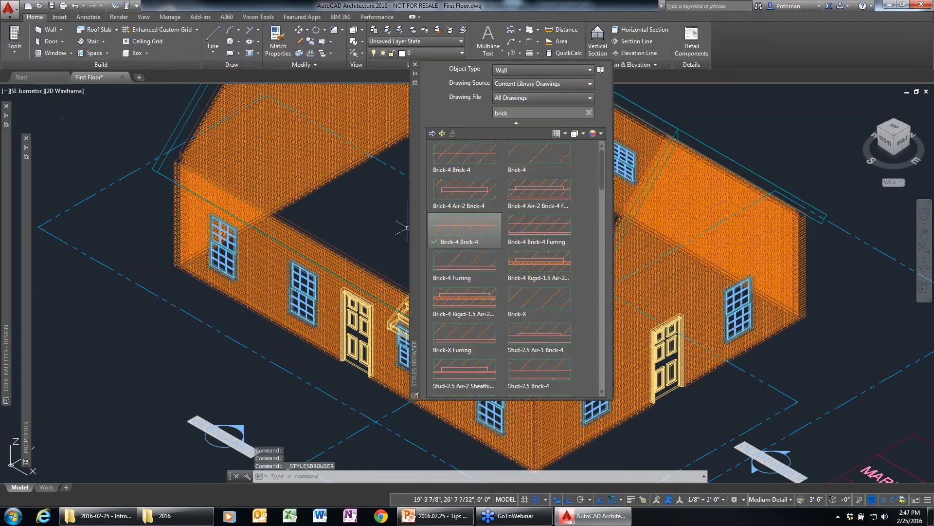
left_click(527, 68)
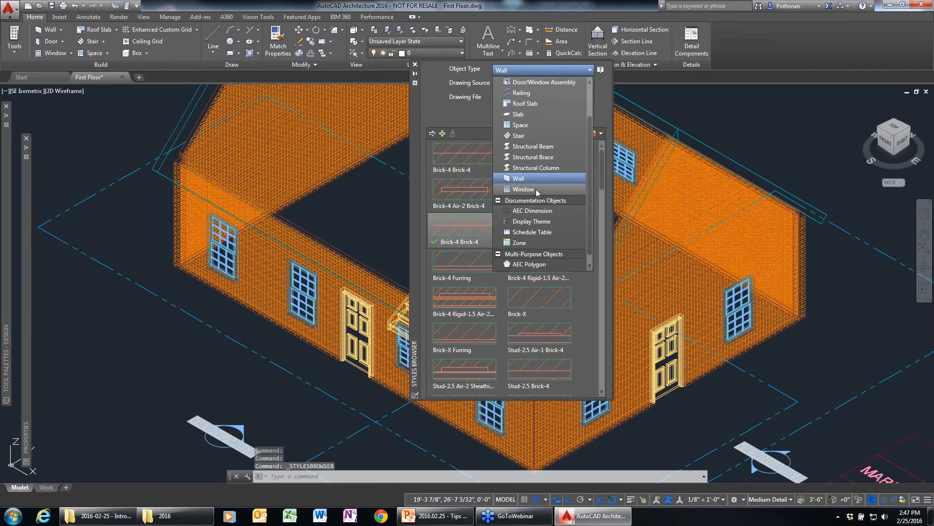
left_click(537, 190)
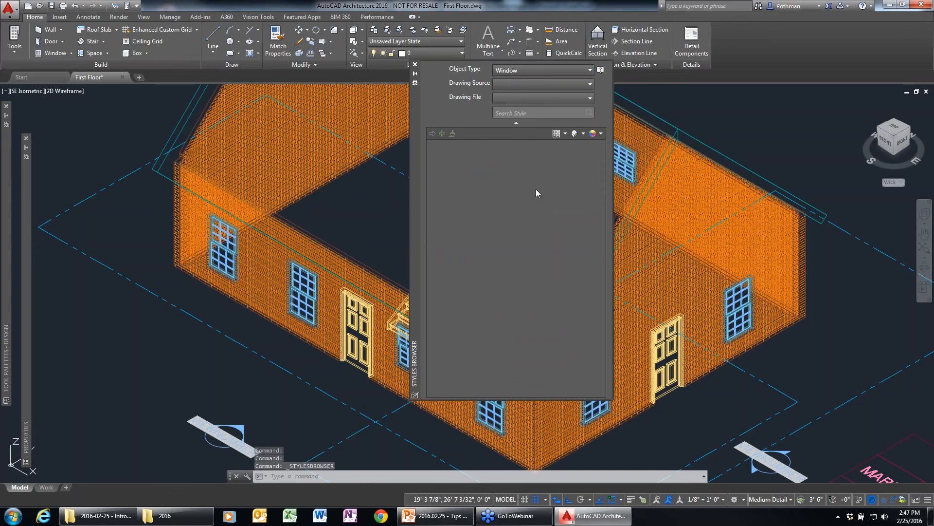
left_click(516, 113)
type("b")
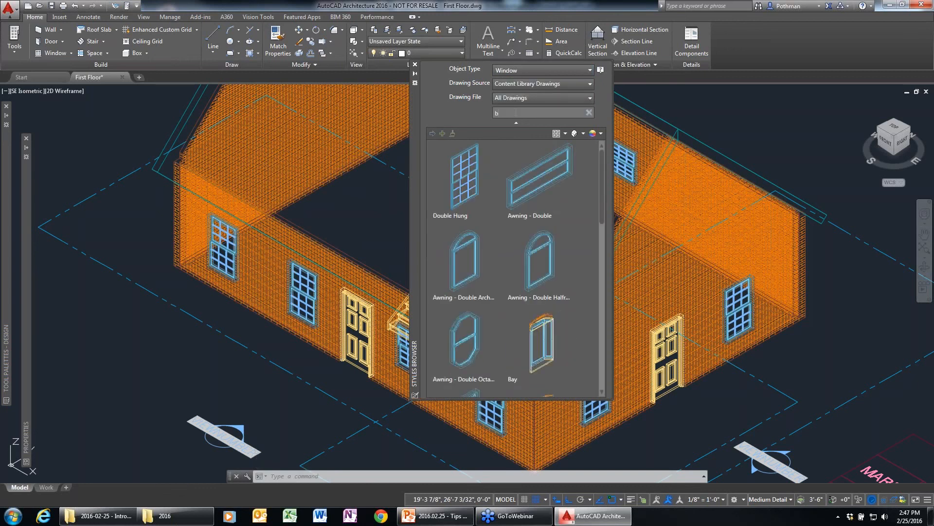
key("BackSpace")
type("casement")
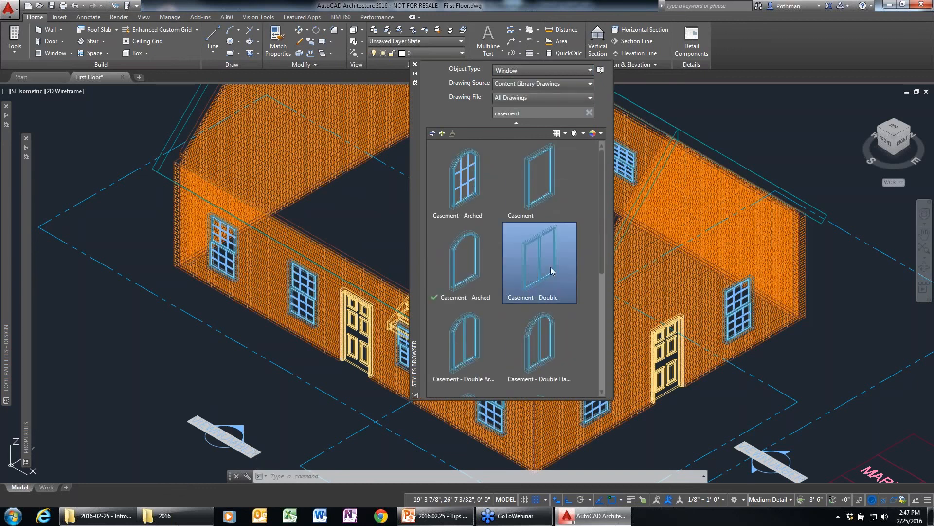
double_click(550, 267)
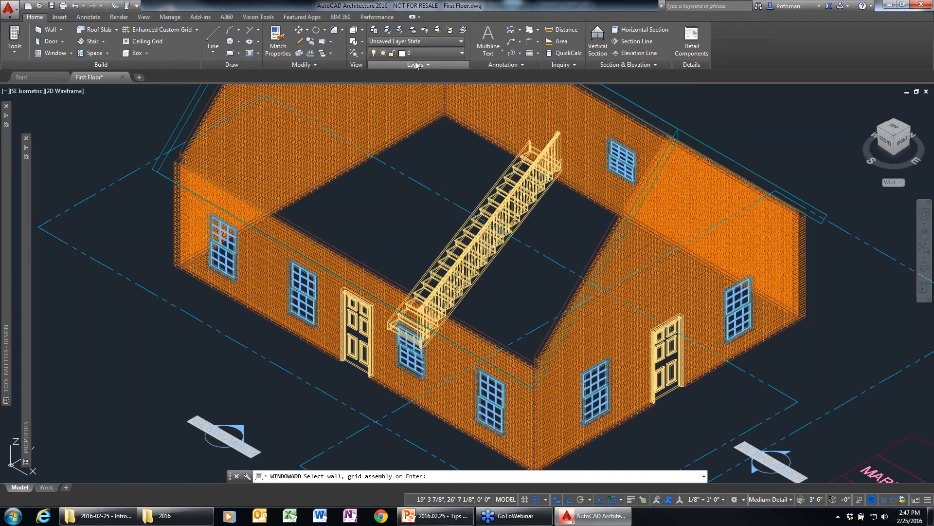
key("Escape")
Assign the Casement - Double style to the four windows in the front wall.
left_click(489, 400)
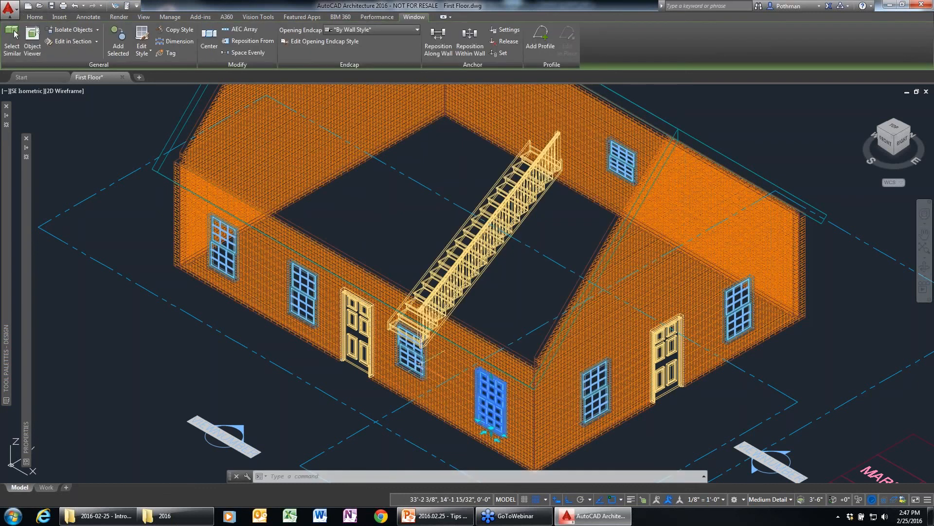
left_click(14, 34)
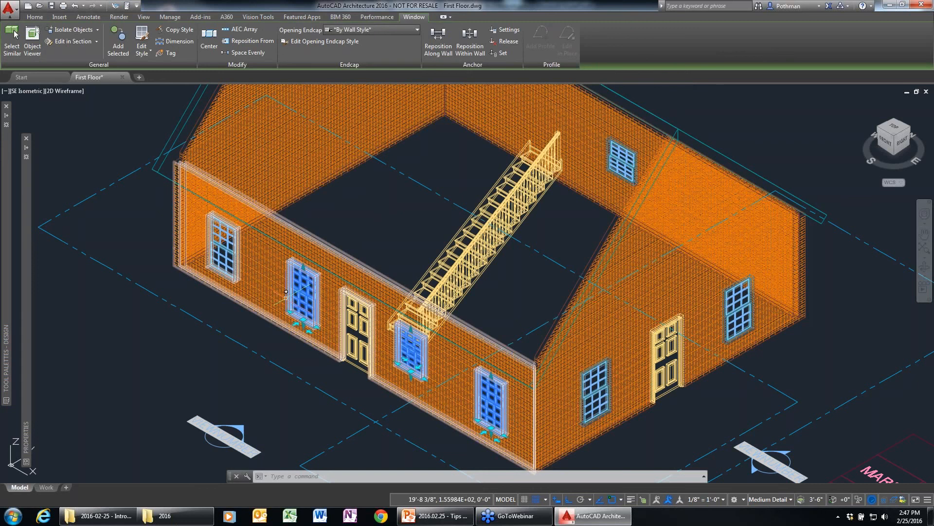
right_click(200, 326)
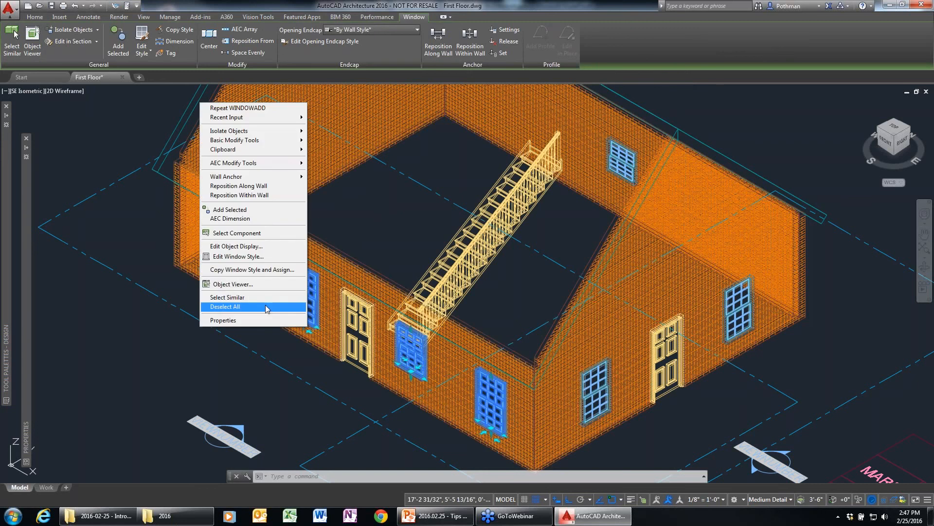
left_click(223, 319)
left_click(150, 252)
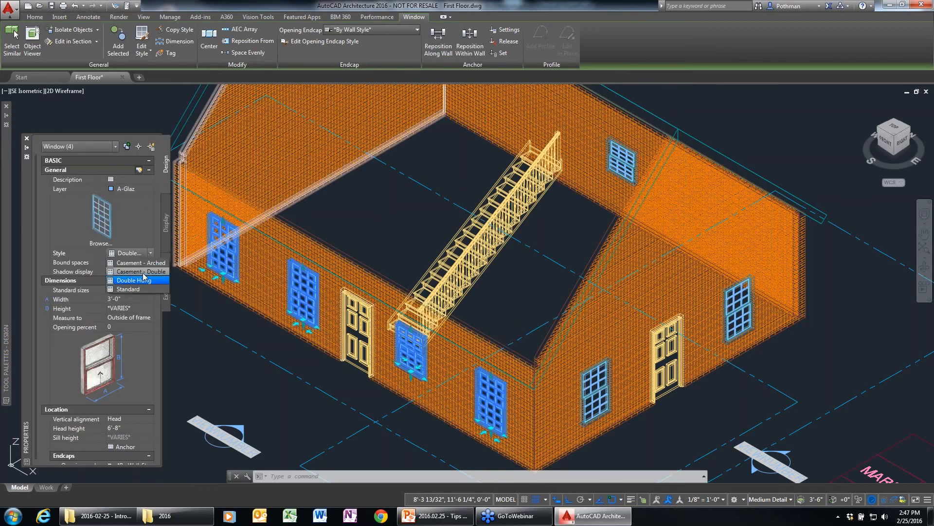
left_click(144, 272)
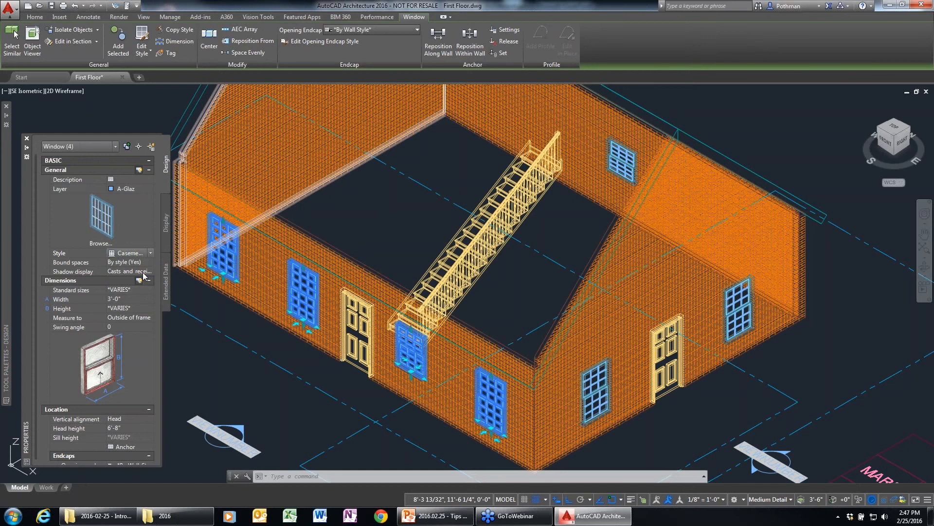
Set the width of the four front windows to 5'-0".
left_click(149, 299)
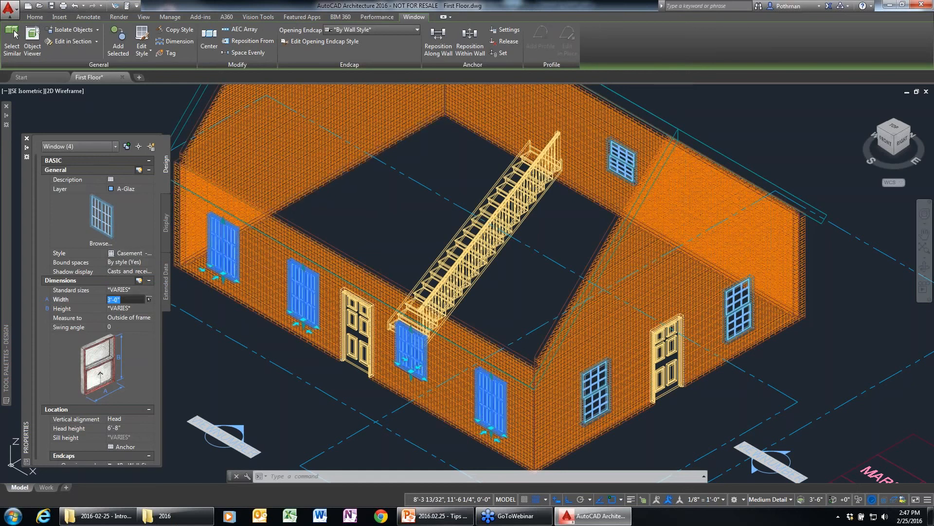
type("5'")
left_click(149, 308)
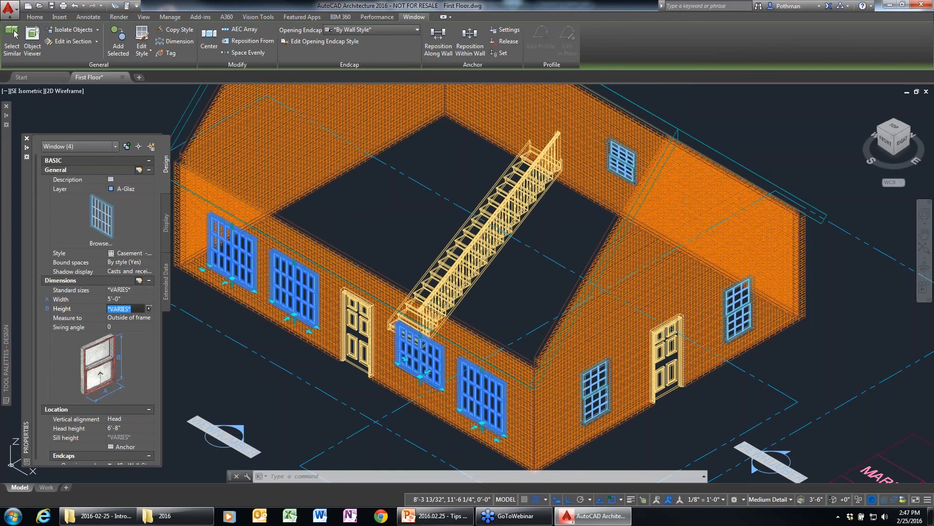
type("4'")
key("Return")
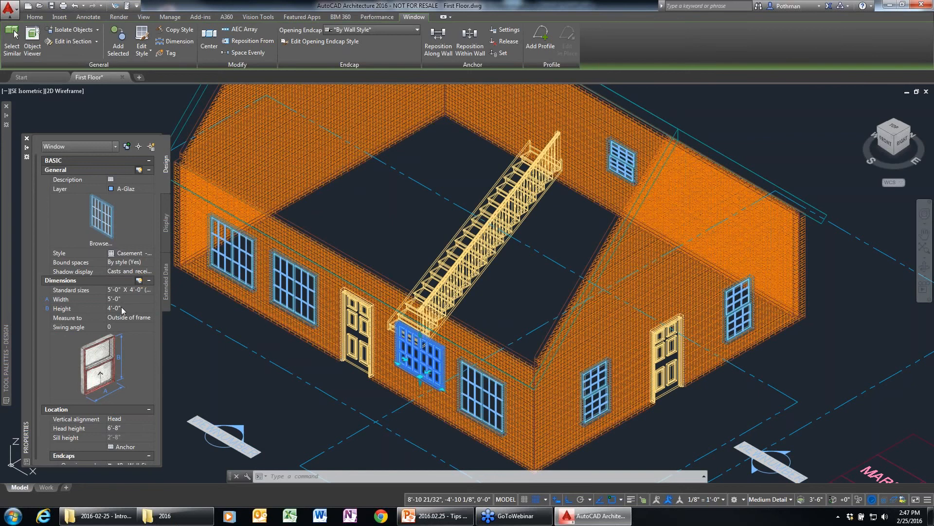
Set the height of the shorter front window beside the foot of the stair to 5'-0".
left_click(122, 308)
type("5'")
key("Return")
key("Escape")
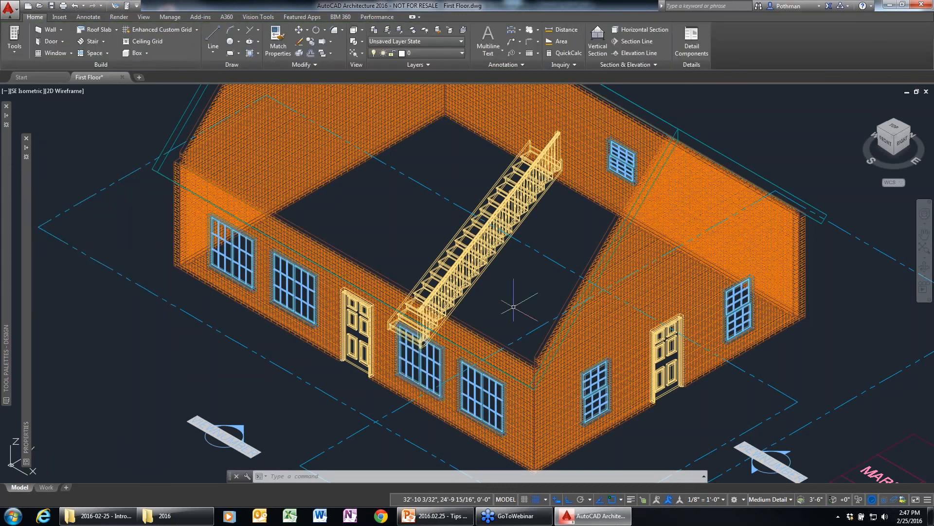
scroll(513, 307, "down", 2)
middle_click_drag(513, 308, 499, 324)
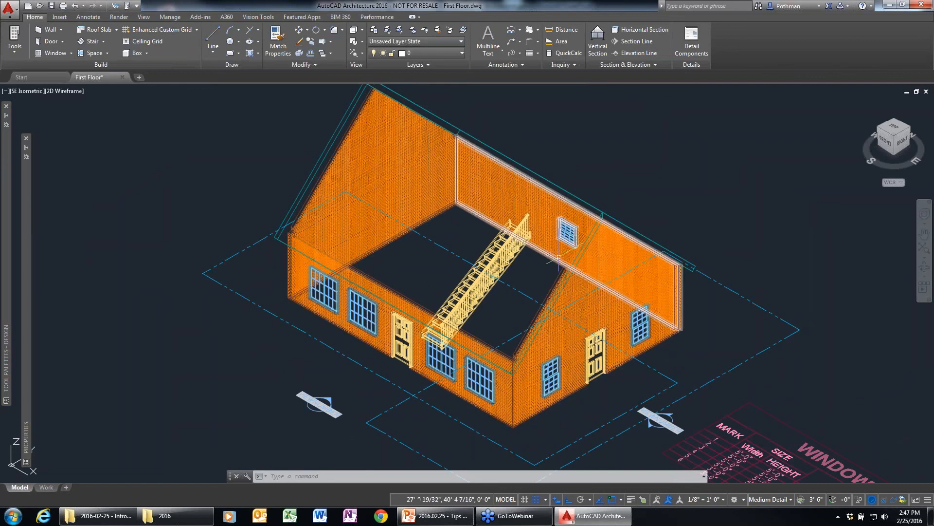
Lower the roof's slope by setting its rise to 5".
left_click(575, 195)
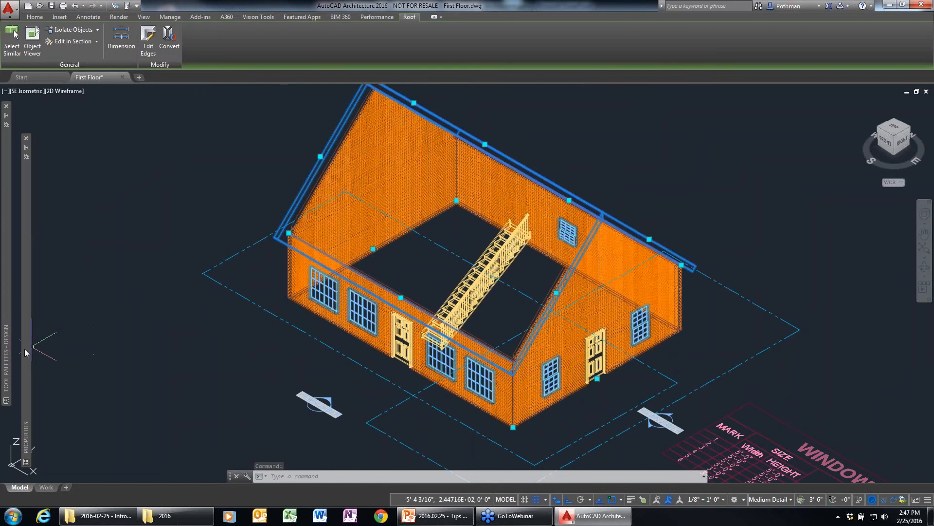
mouse_move(25, 349)
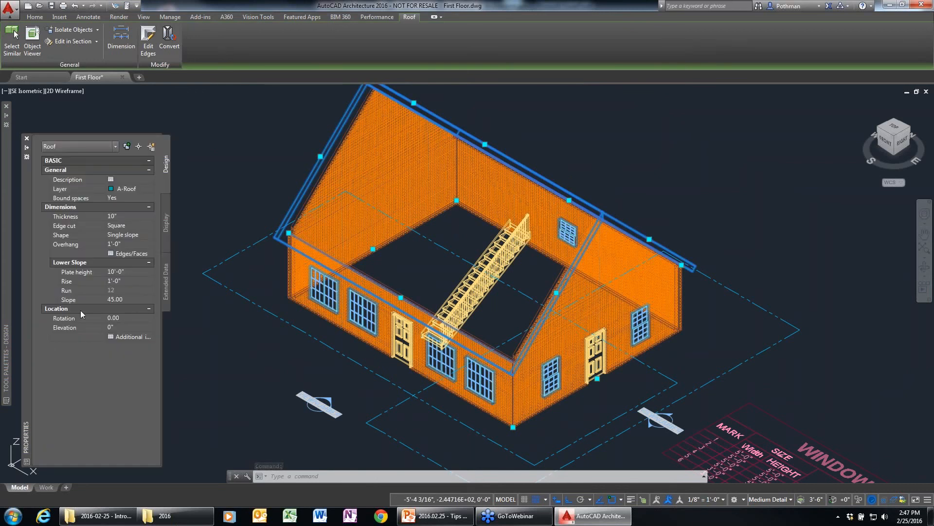
left_click(123, 280)
type("5")
key("Return")
key("Escape")
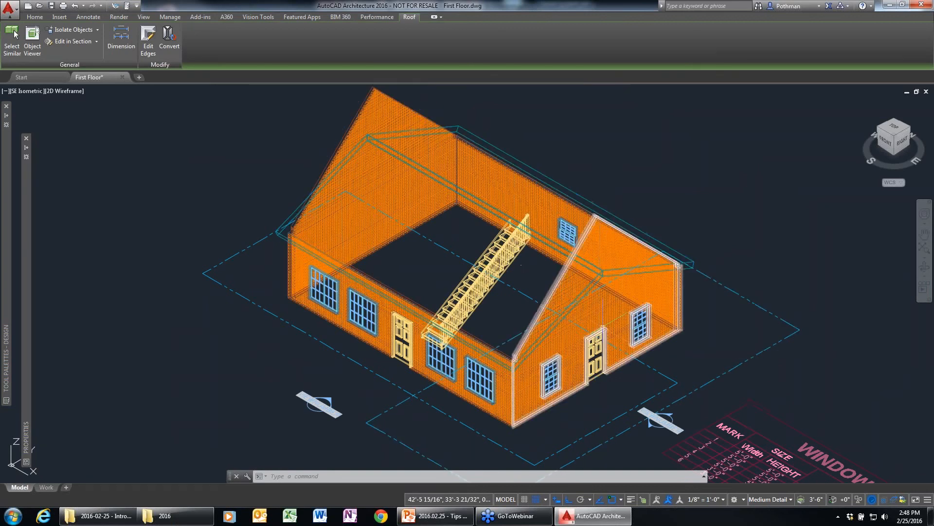
Modify the roof line of the gable wall with the door, auto-projecting it to the roof.
left_click(572, 309)
right_click(577, 306)
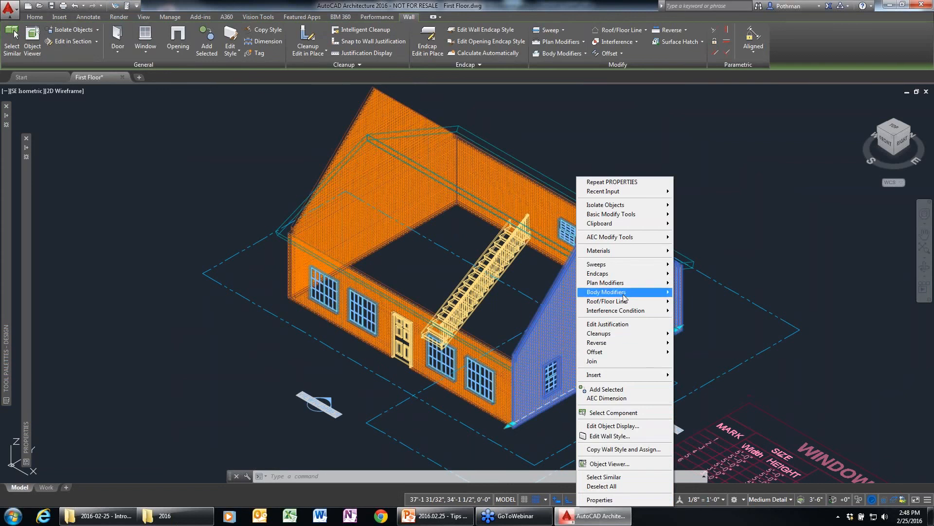
mouse_move(633, 310)
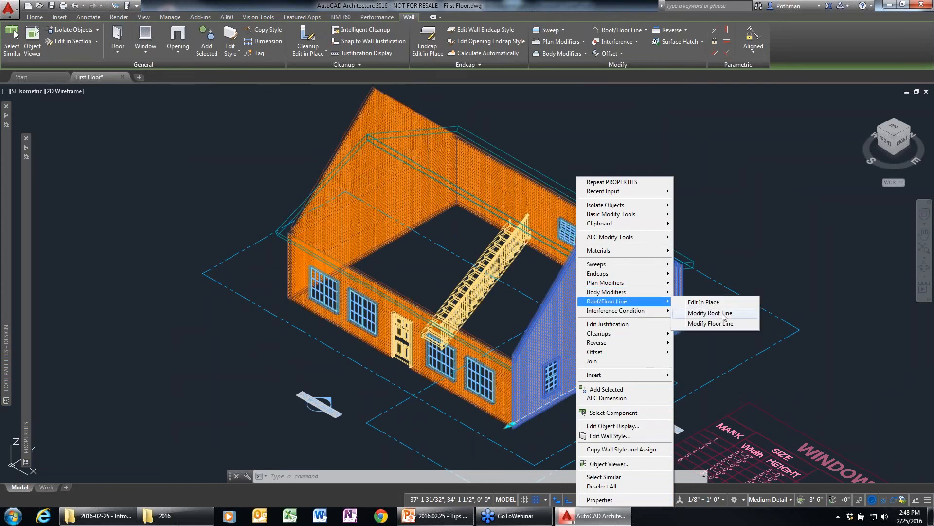
left_click(709, 312)
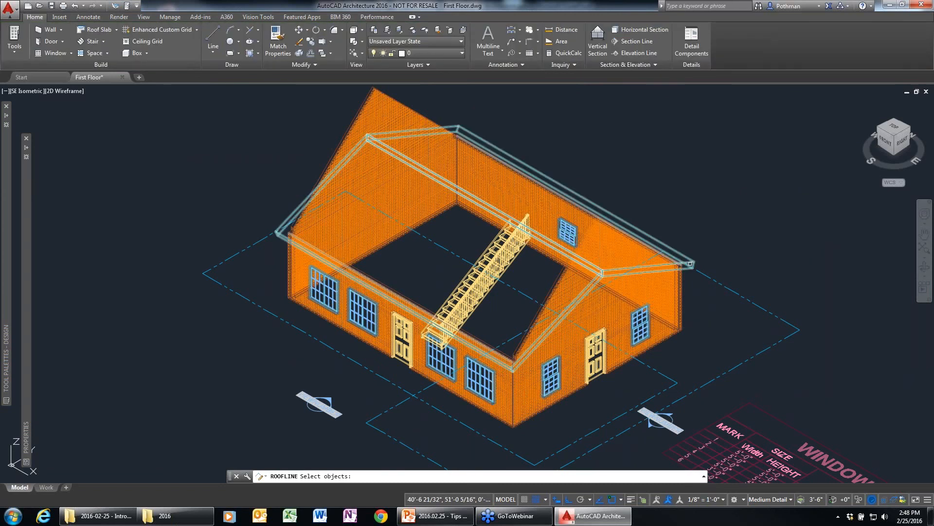
key("Return")
key("Return")
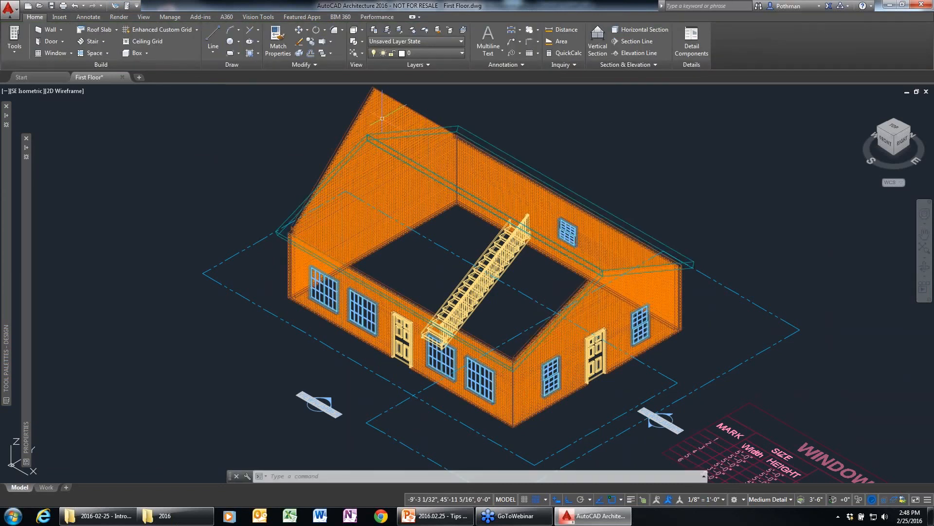
Modify the roof line of the opposite gable wall, auto-projecting it to the roof.
left_click(382, 118)
right_click(382, 119)
mouse_move(457, 248)
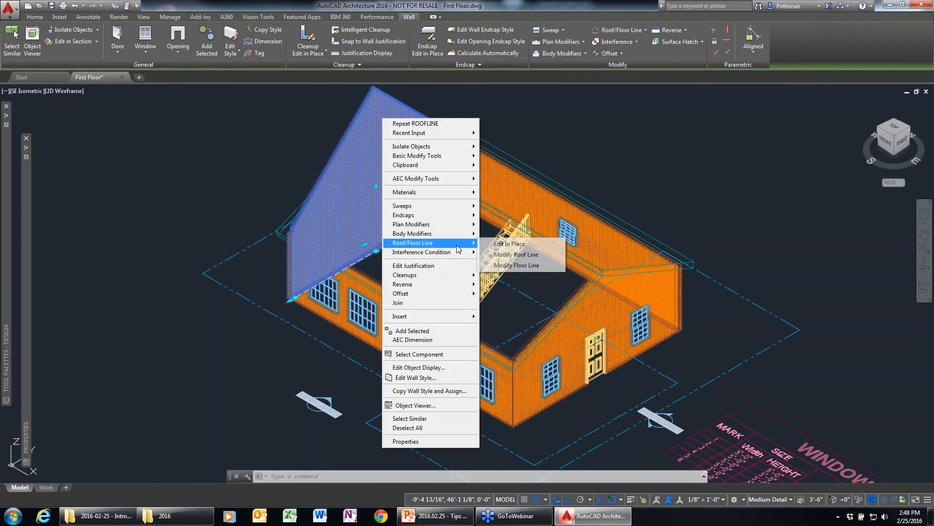
left_click(530, 254)
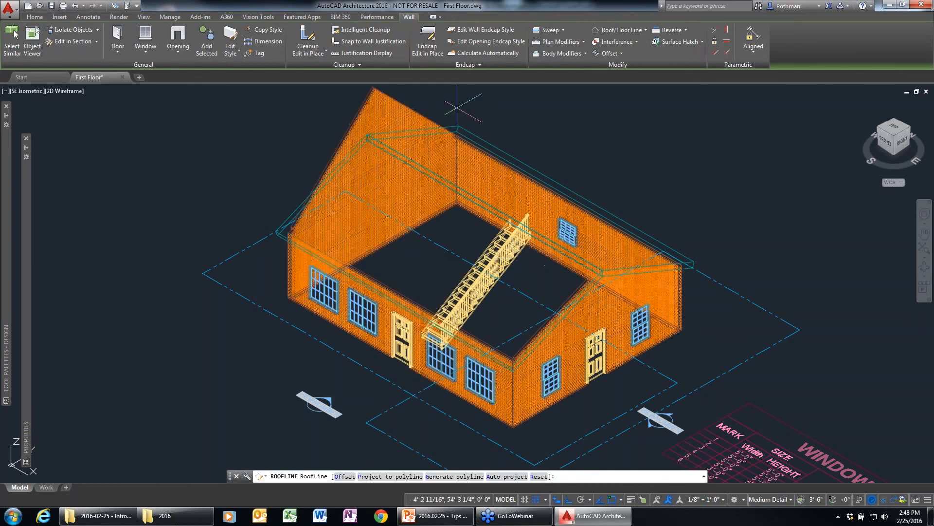
type("a")
key("Return")
left_click(465, 120)
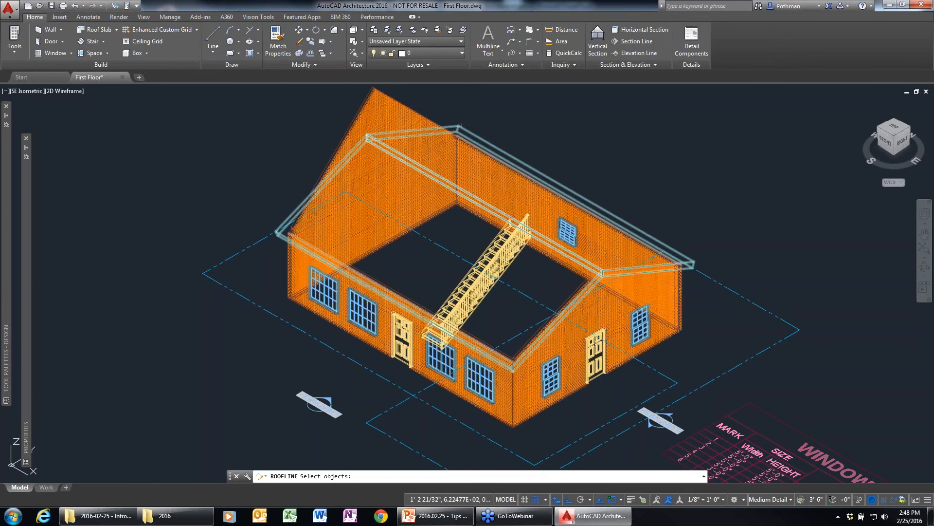
key("Return")
key("Return")
Show the house in the Realistic visual style and examine its brick walls, casement windows and roof.
scroll(667, 371, "down", 4)
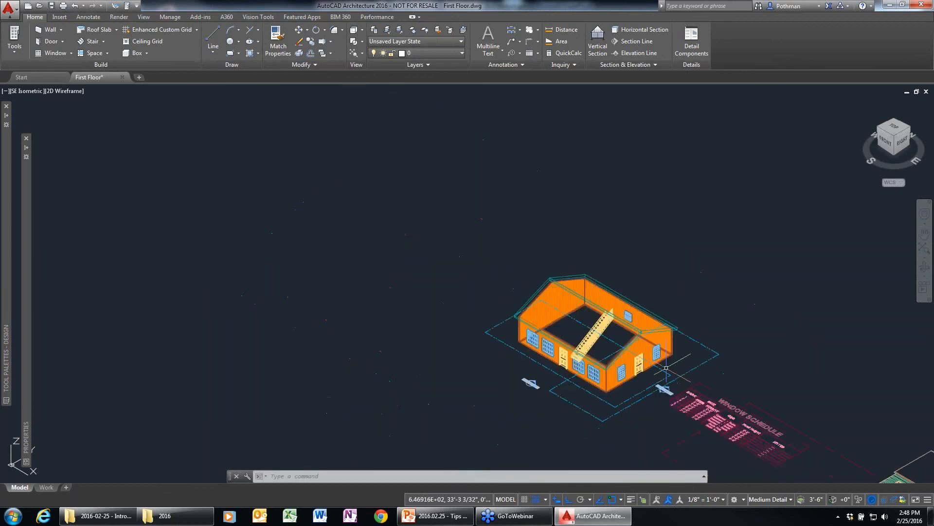
scroll(667, 371, "up", 2)
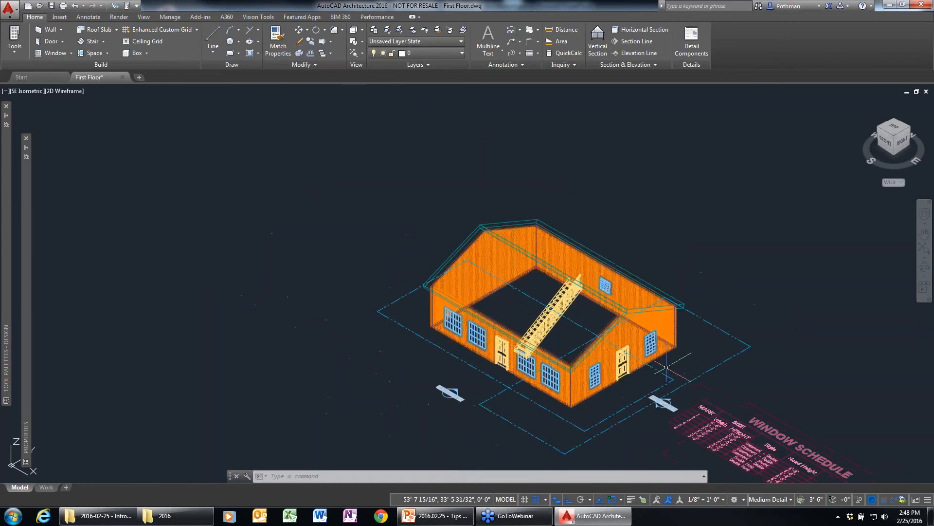
left_click(65, 91)
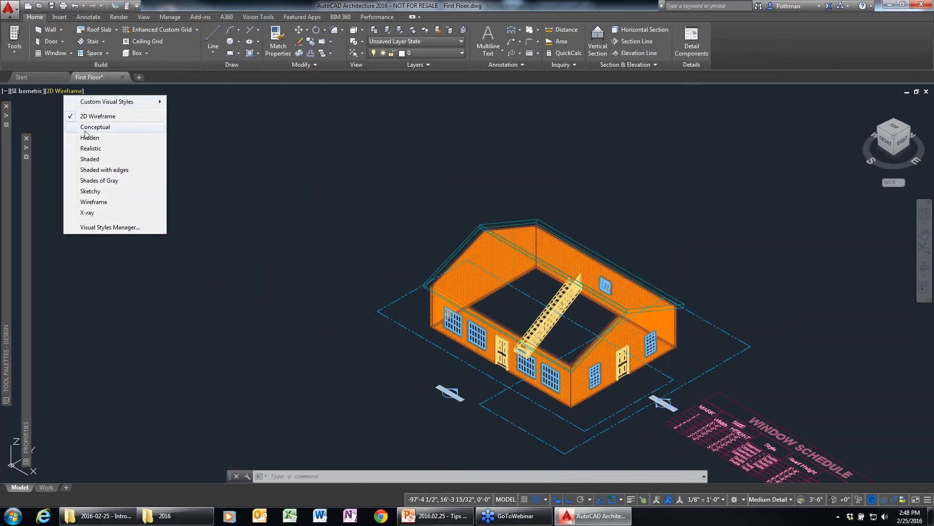
left_click(90, 148)
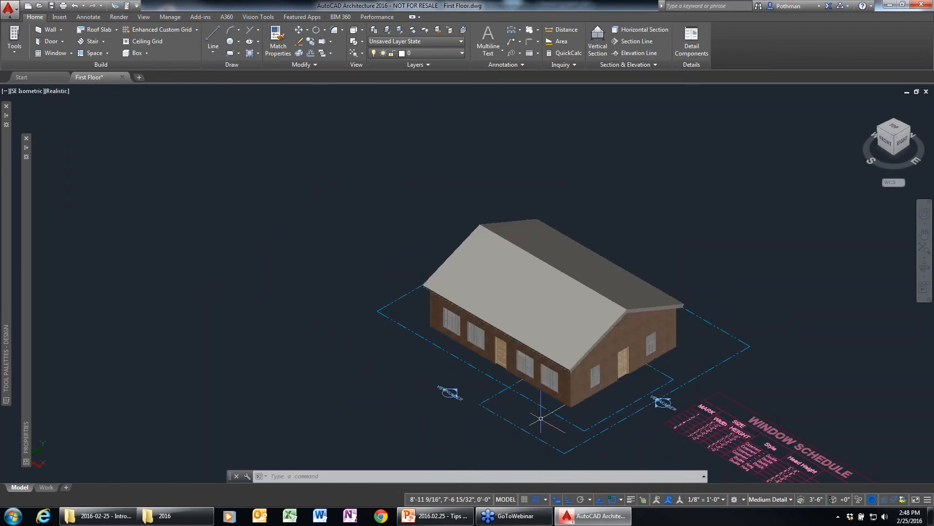
scroll(541, 418, "up", 3)
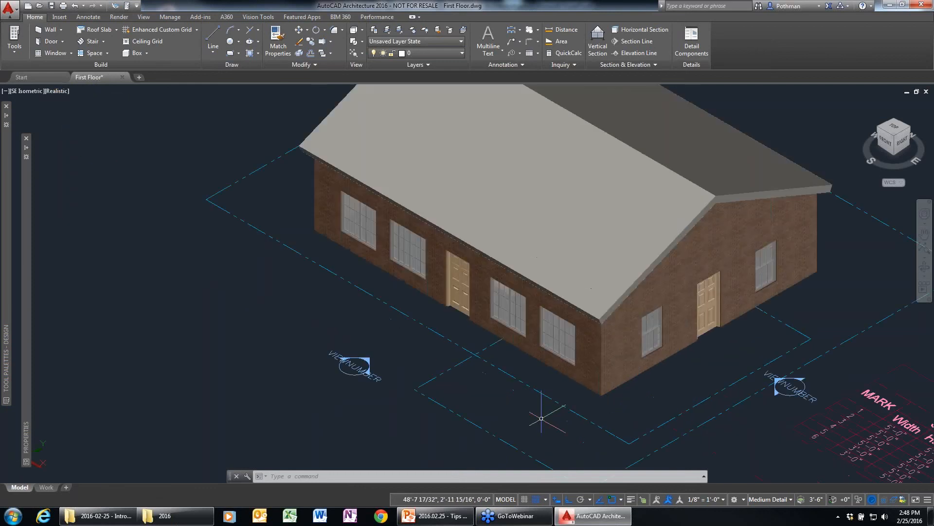
scroll(541, 418, "up", 2)
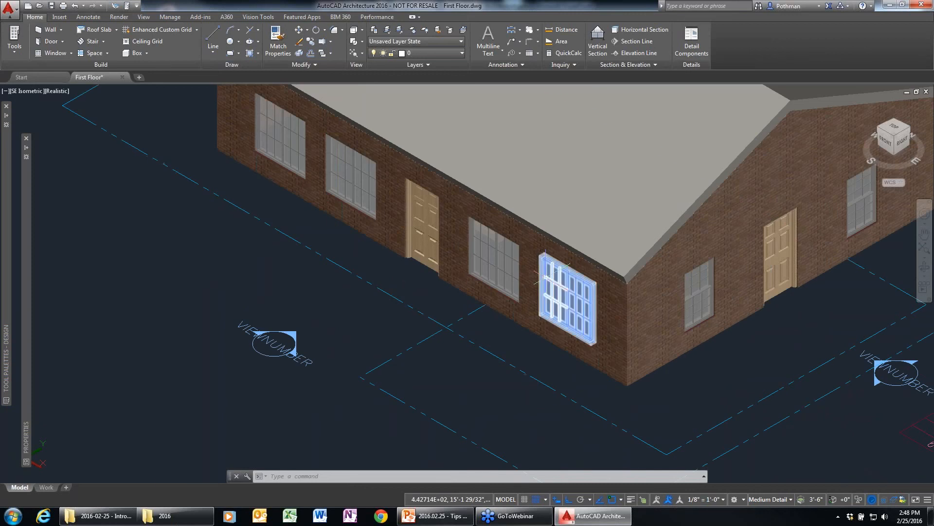
scroll(550, 280, "up", 2)
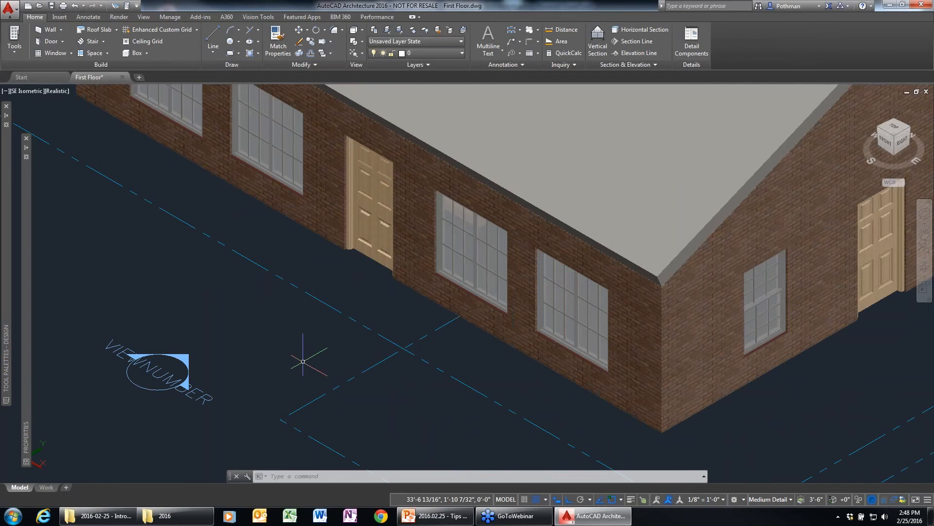
scroll(309, 344, "down", 5)
key("Escape")
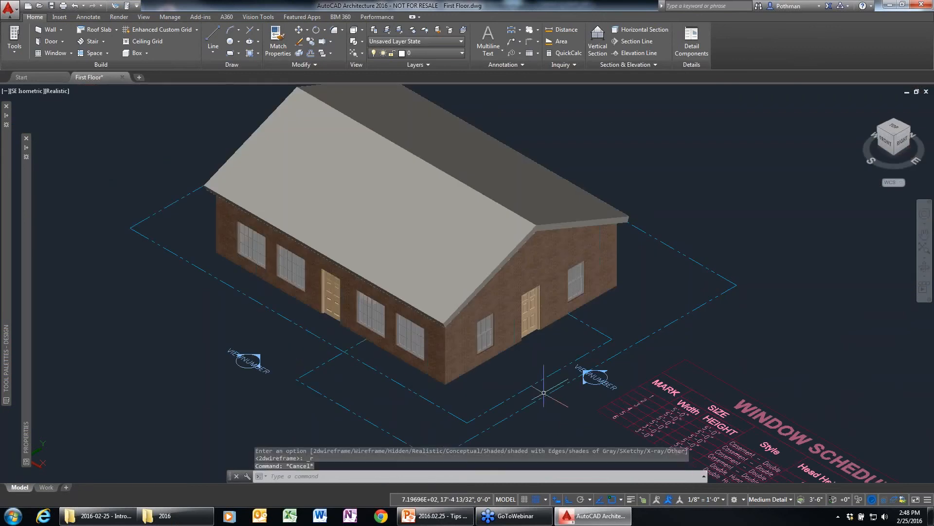
Return the model to the 2D Wireframe visual style and the plan view of the current UCS.
left_click(55, 94)
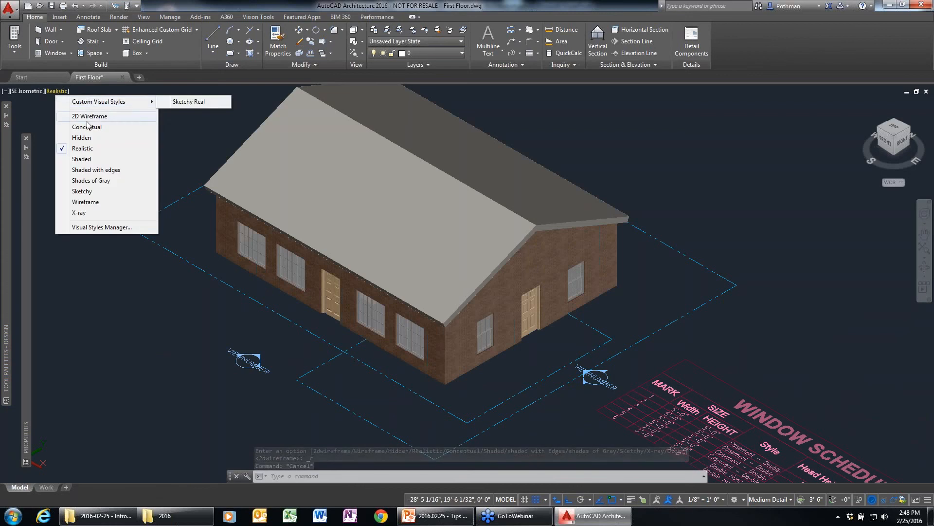
left_click(90, 116)
type("plan")
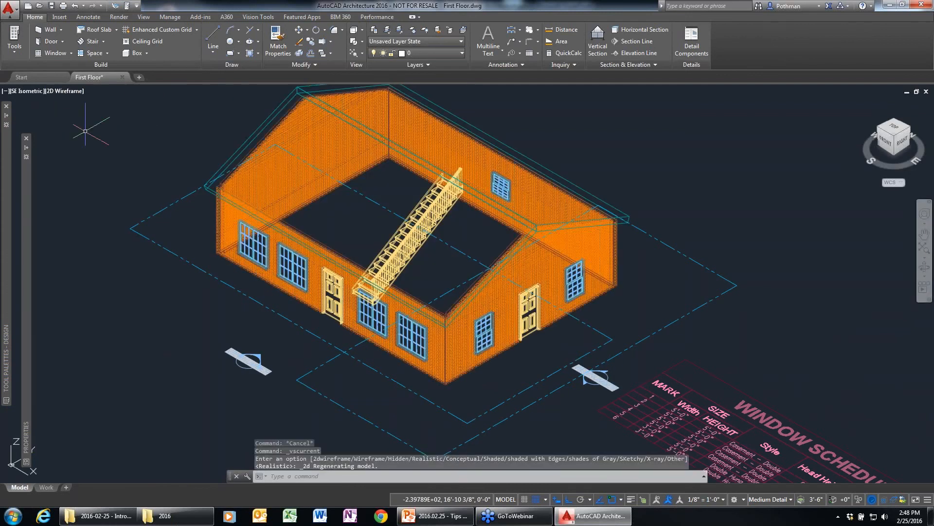
key("Return")
key("Return")
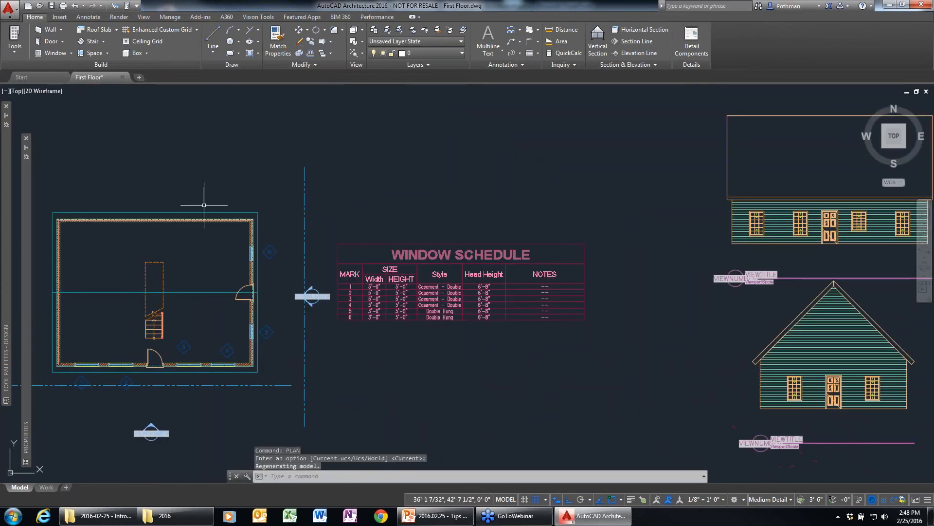
key("Escape")
Check the window schedule's sizes and styles, and refresh the 2D front elevation from the current model.
scroll(426, 312, "up", 5)
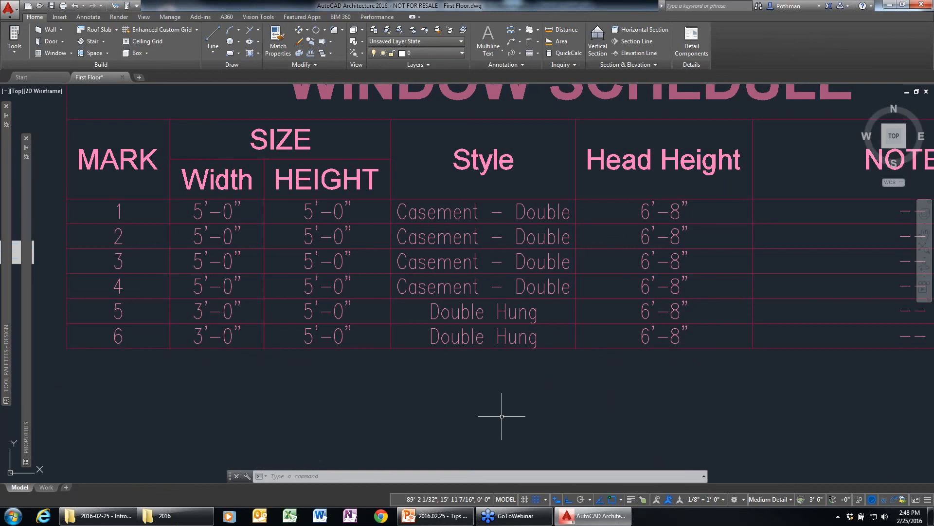
scroll(511, 403, "down", 5)
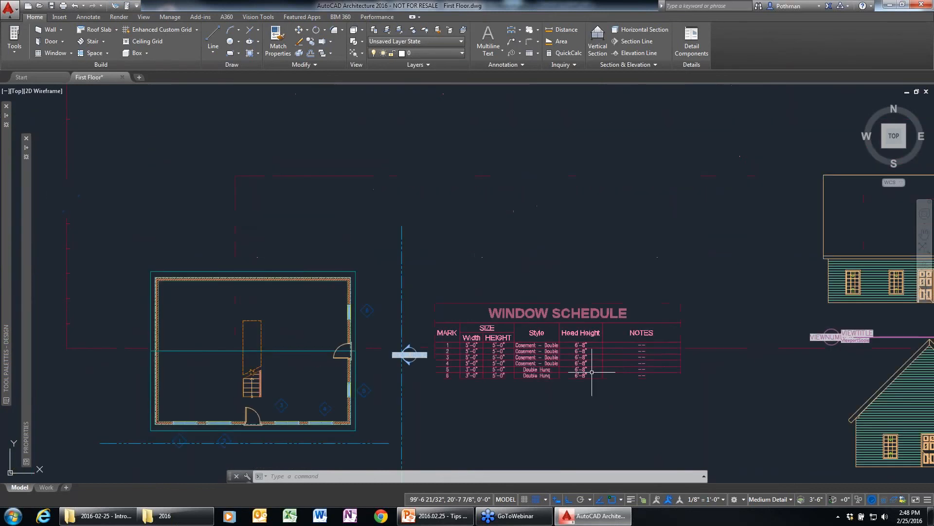
middle_click_drag(645, 374, 351, 261)
key("Escape")
key("Escape")
middle_click_drag(578, 196, 467, 243)
left_click(575, 228)
right_click(575, 223)
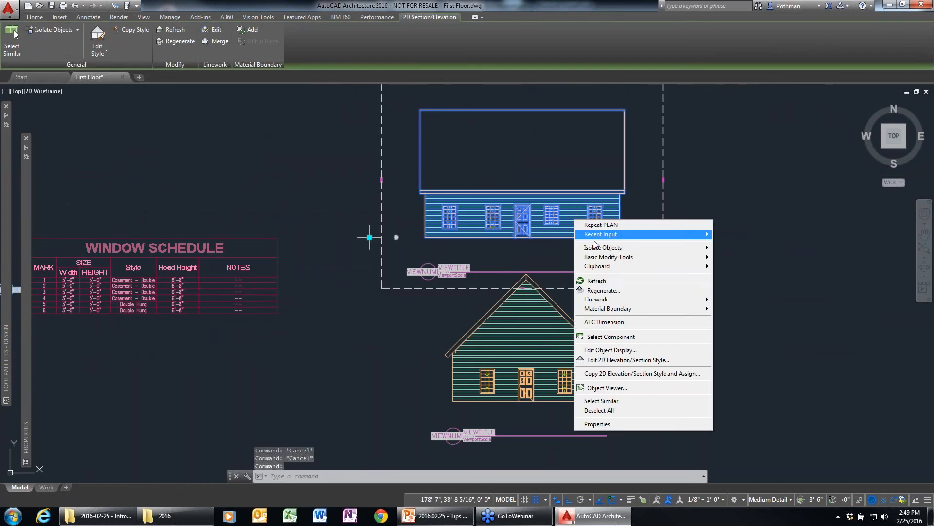
left_click(619, 282)
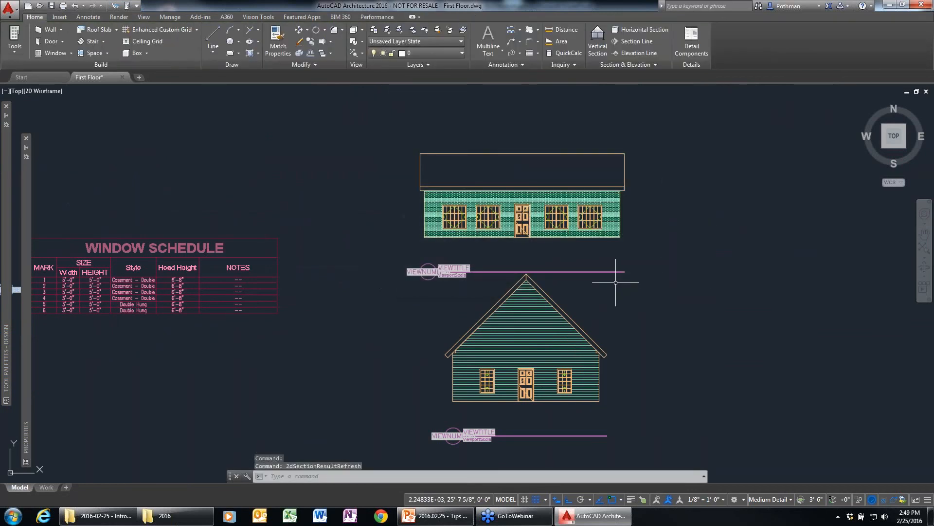
Refresh the 2D gable-end elevation below the front elevation, and clear the selection.
left_click(531, 374)
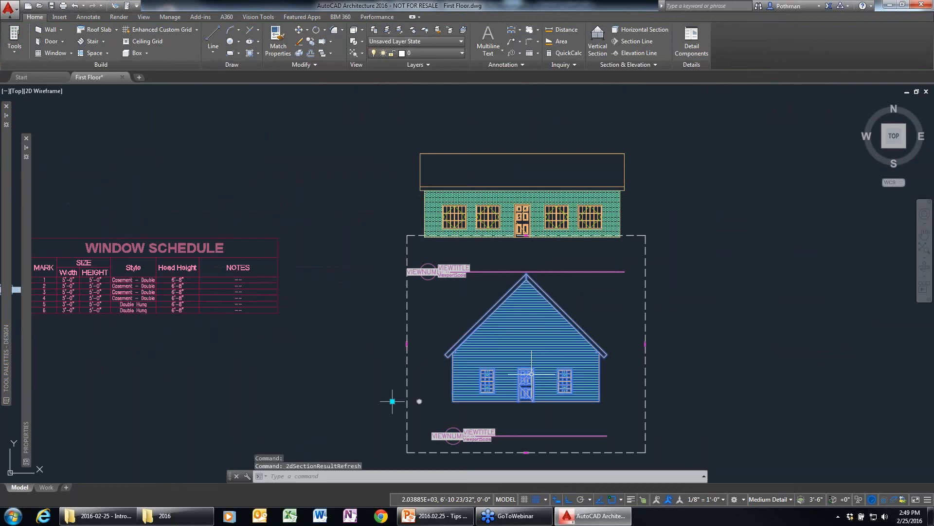
right_click(517, 334)
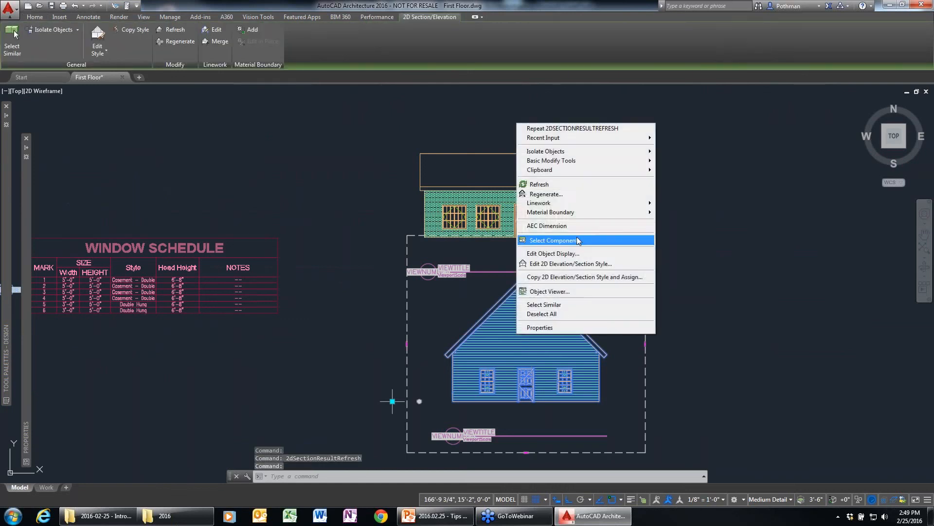
key("Escape")
key("Escape")
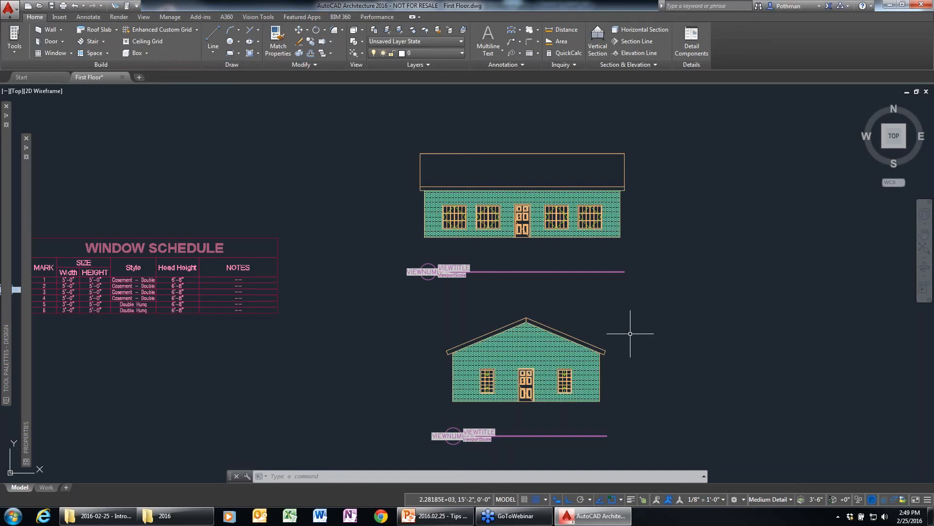
Switch to PowerPoint and present the webinar slides from the current slide through Additional Resources to the closing thank-you slide.
left_click(459, 518)
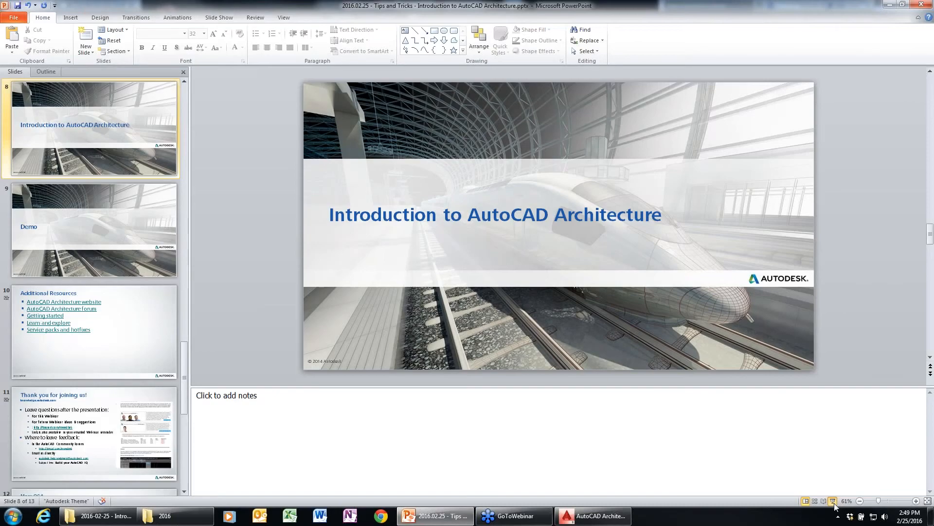
left_click(833, 501)
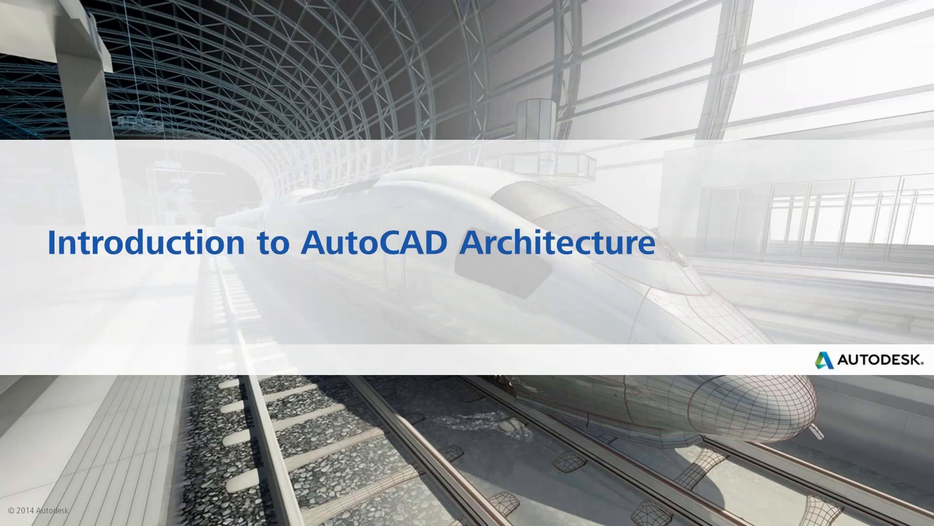
key("Right")
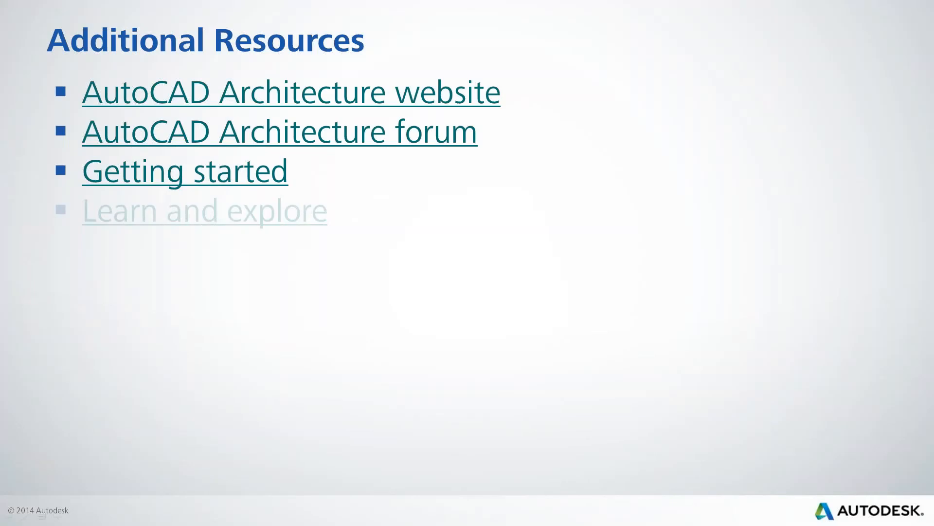
key("Right")
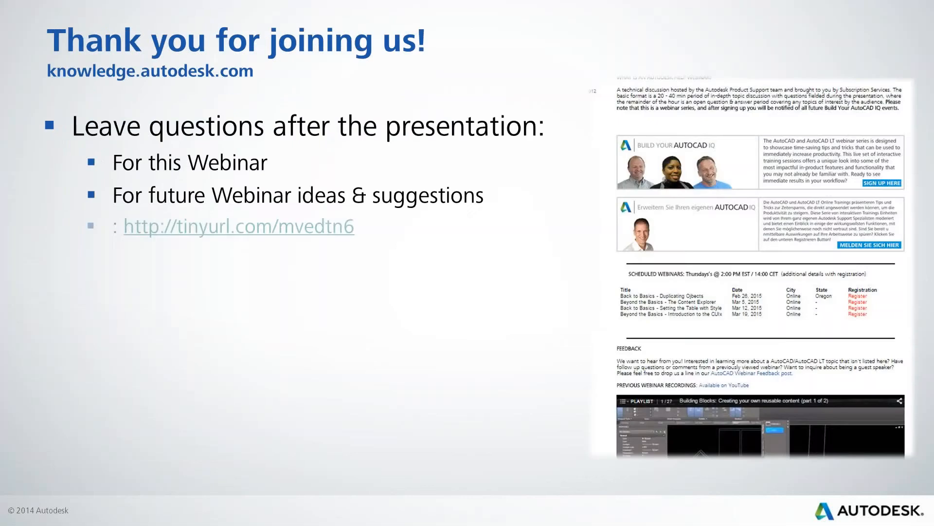